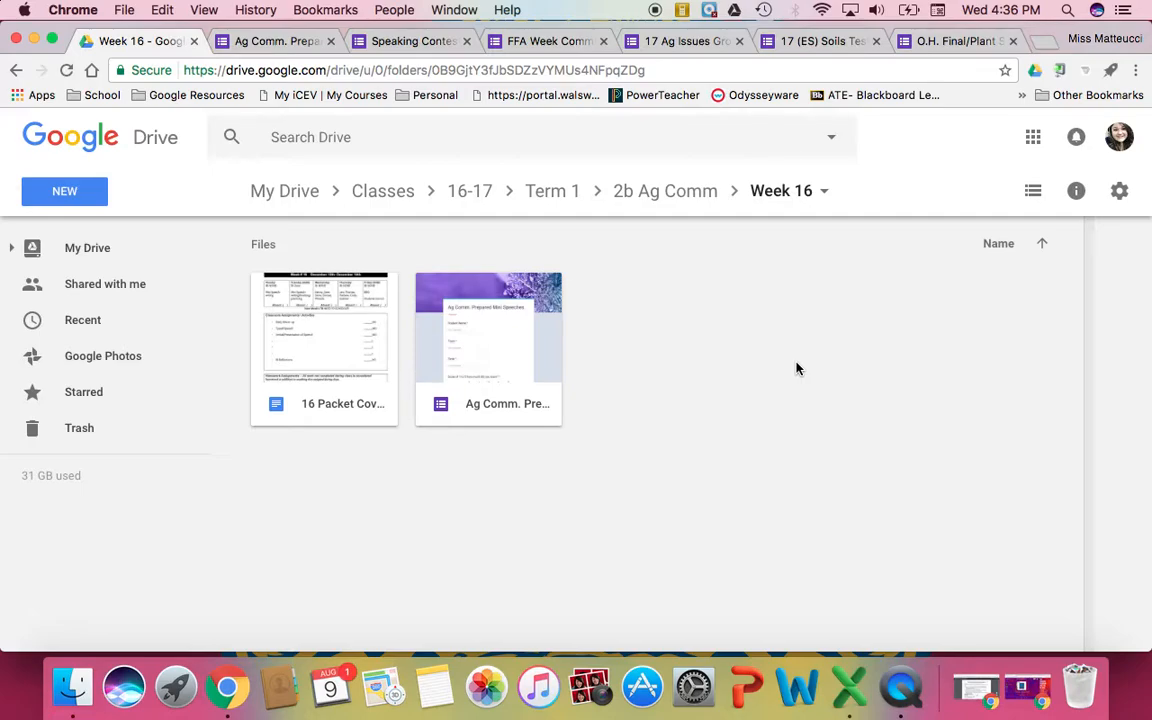
Create a blank Google Form inside the **Term 1 folder under Classes
click(381, 195)
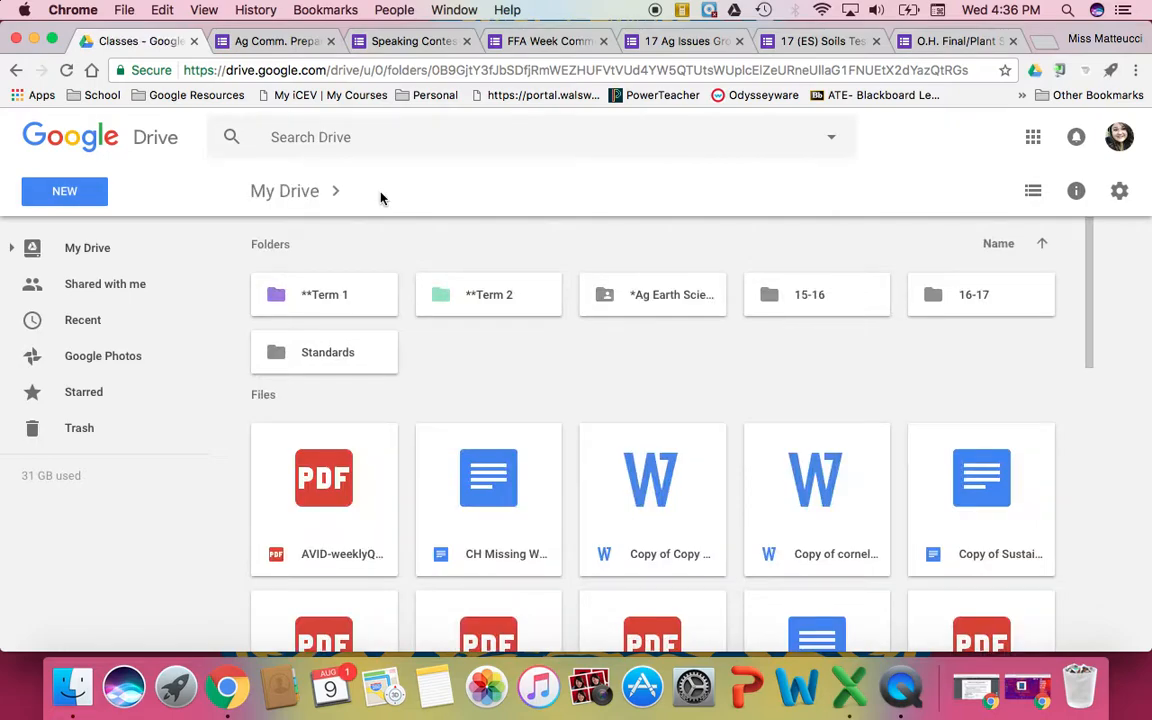
double_click(375, 296)
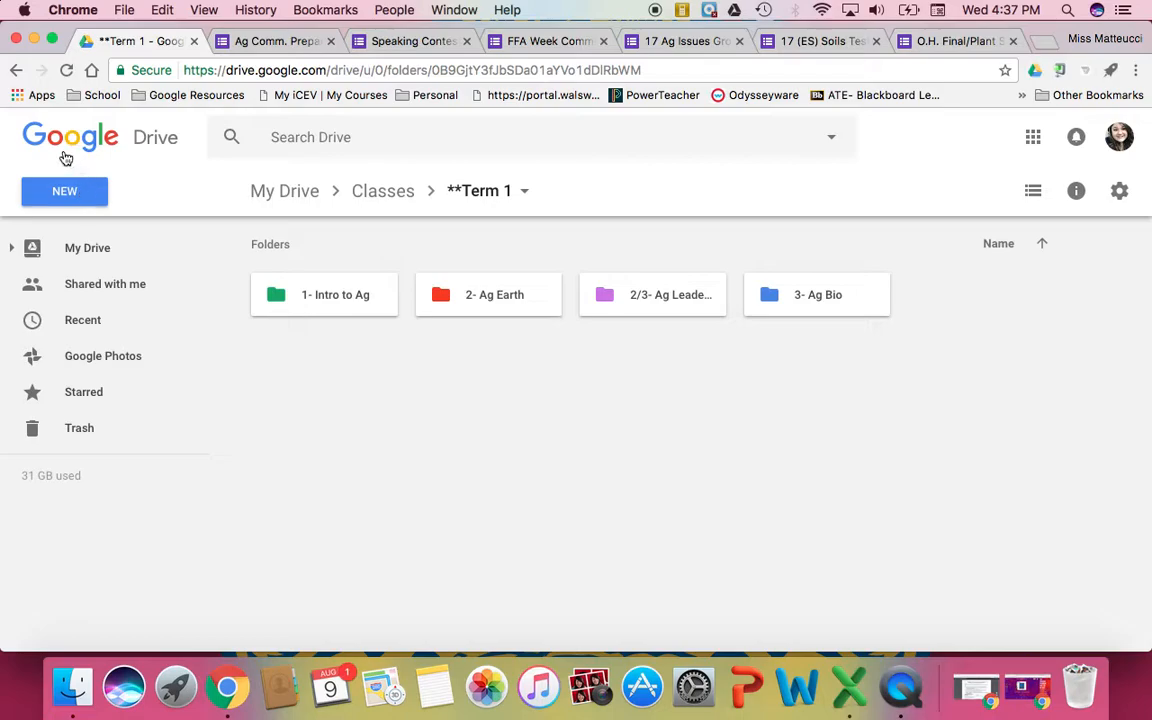
click(72, 194)
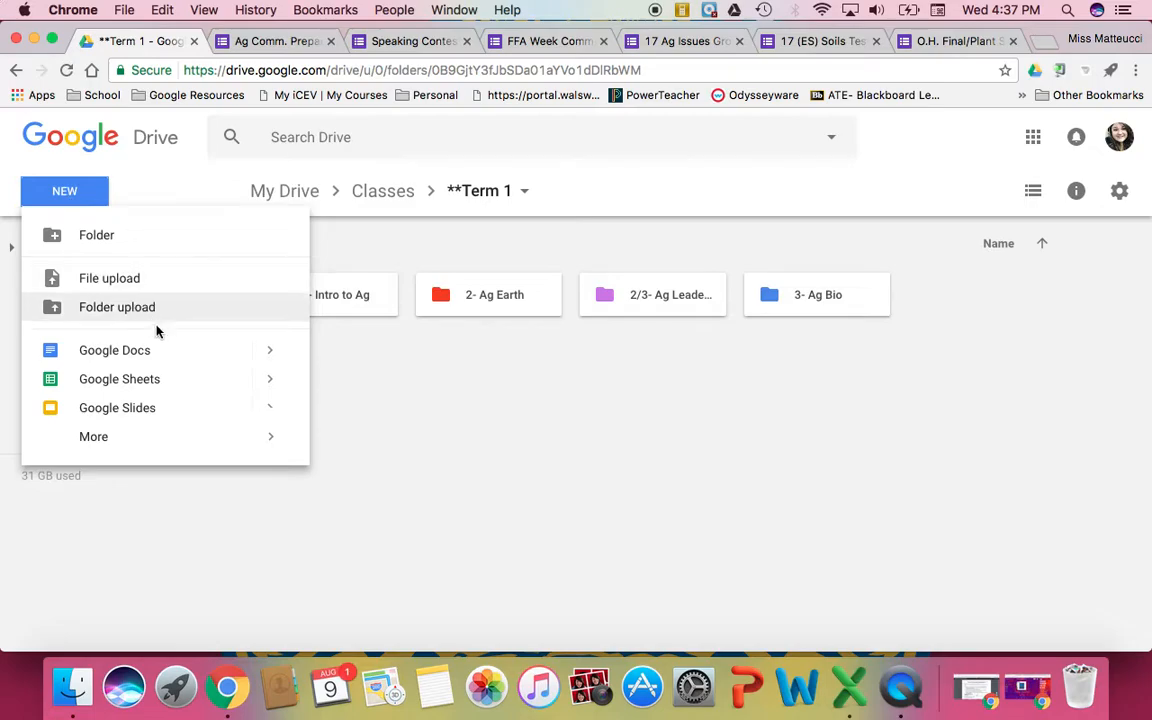
mouse_move(180, 444)
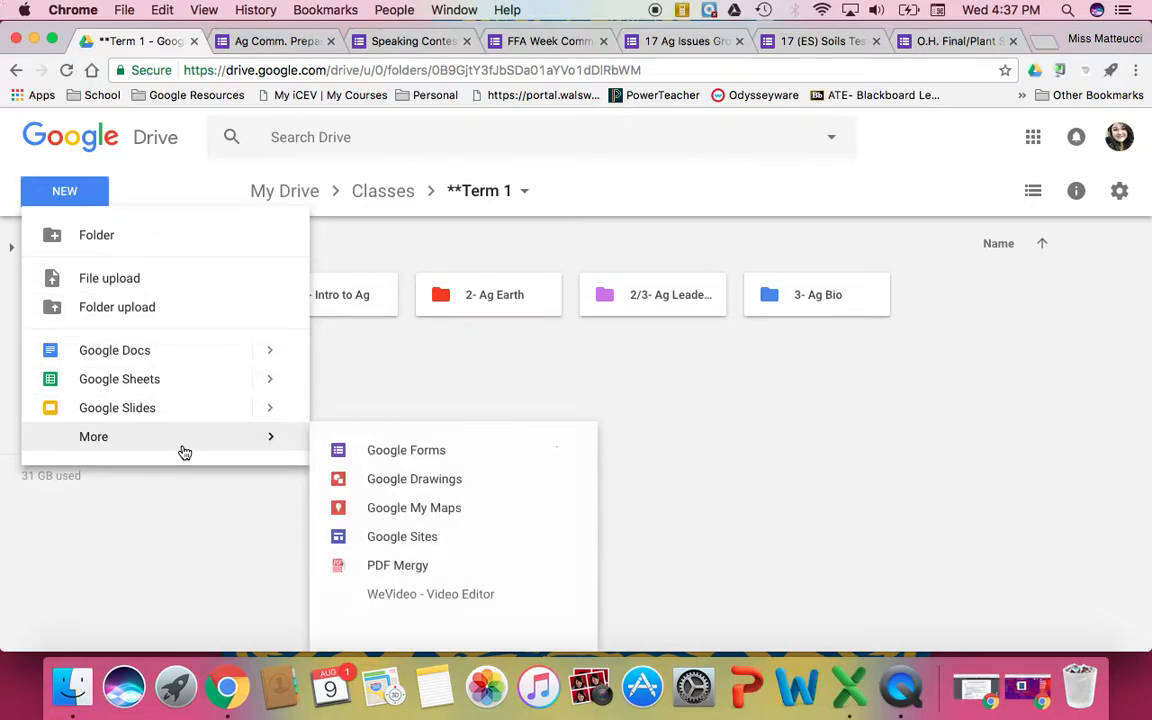
click(399, 453)
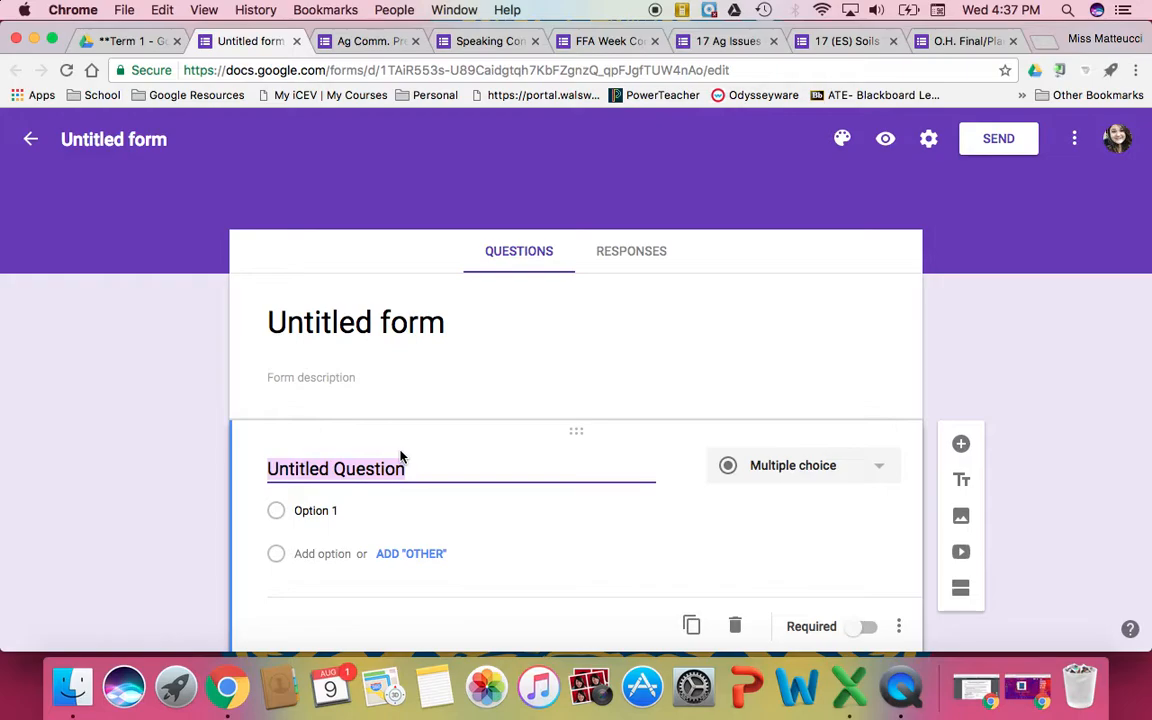
Title the form "Example Quiz/Assessment" and apply the same name to the form file
click(398, 323)
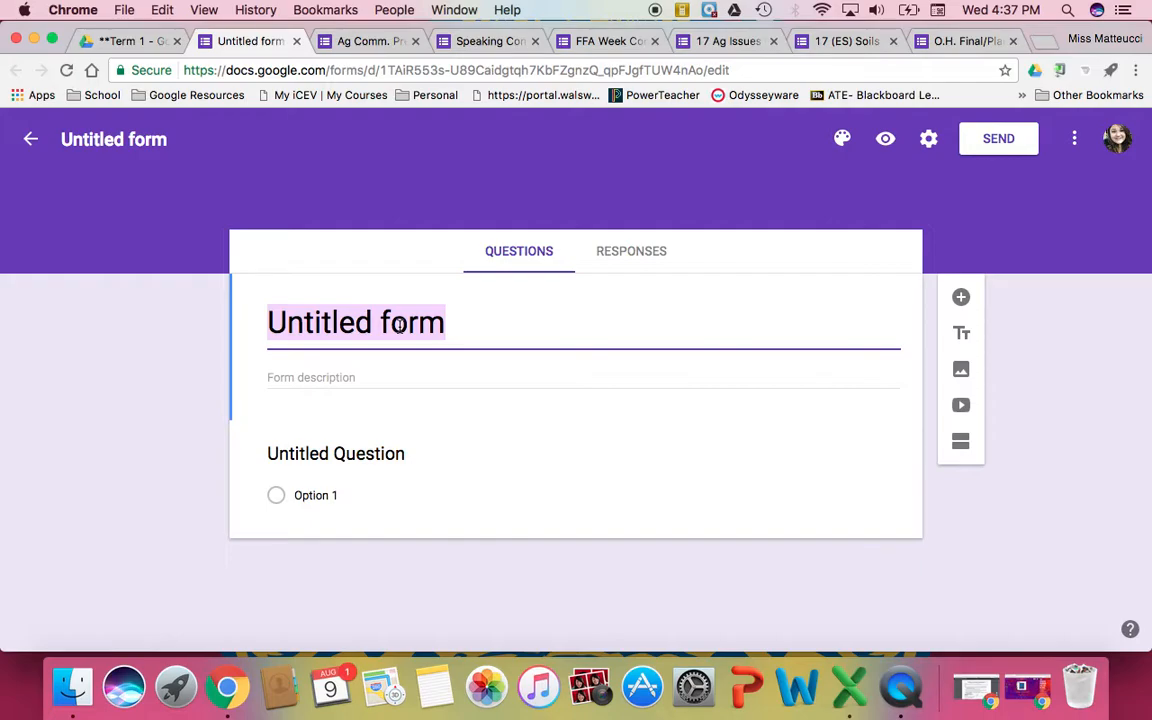
text(Example)
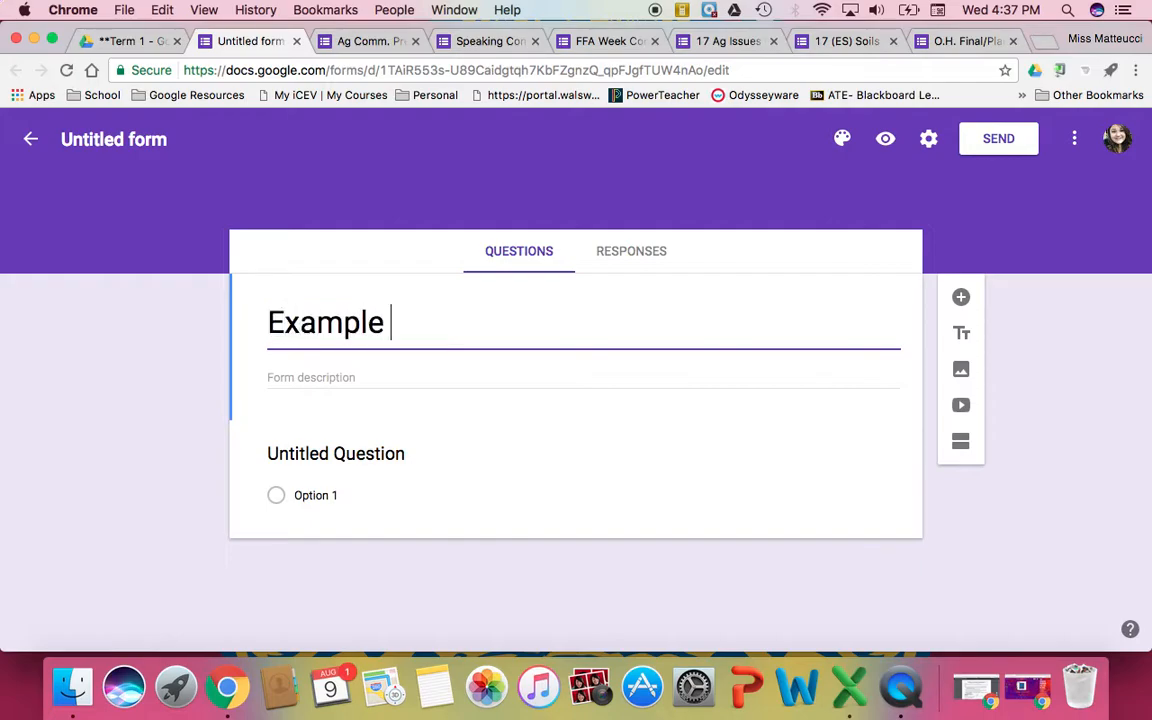
text( Quiz/)
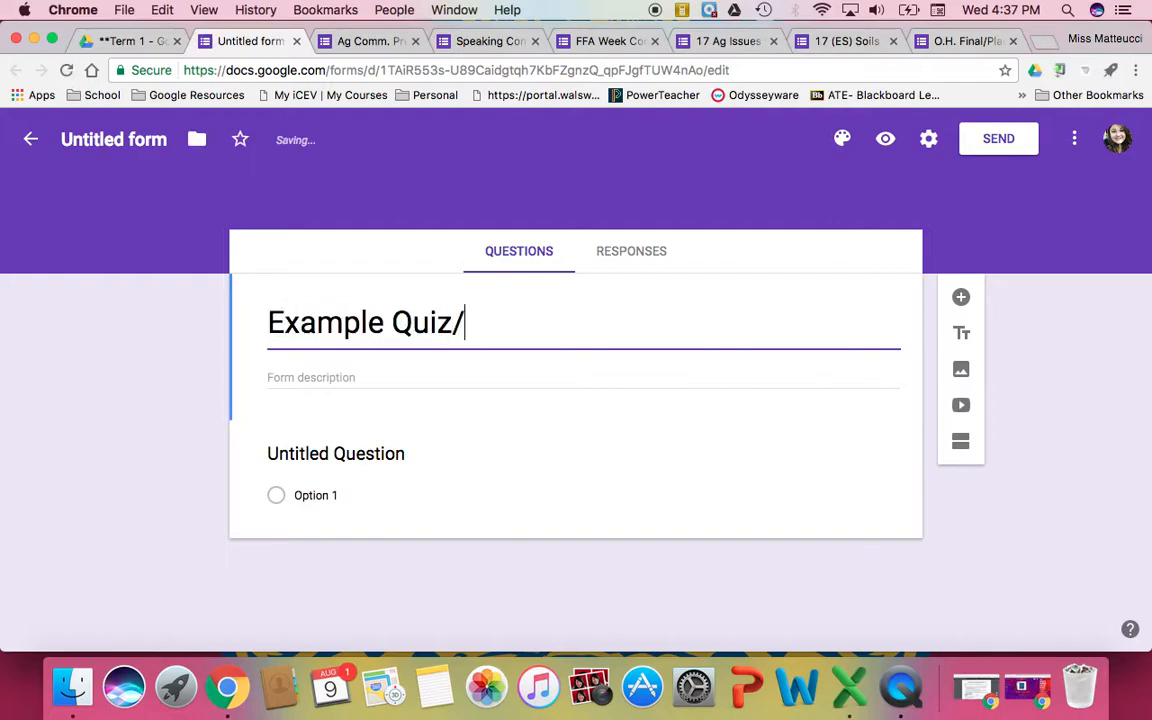
text(Assessment)
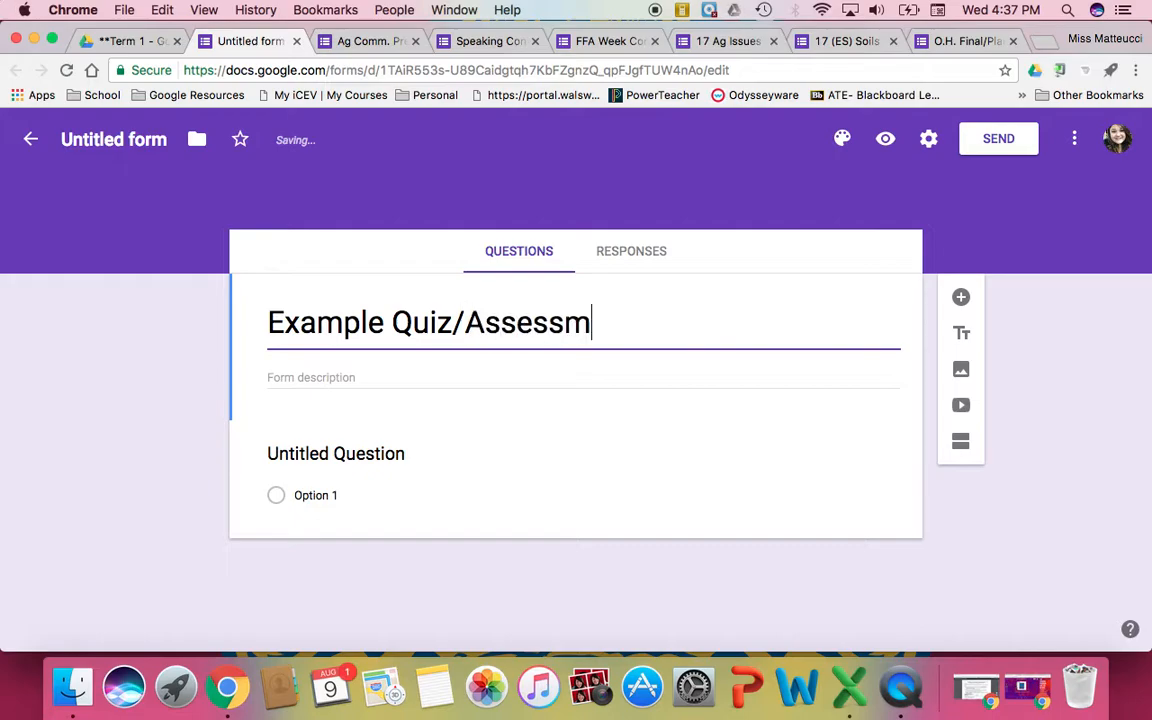
click(410, 380)
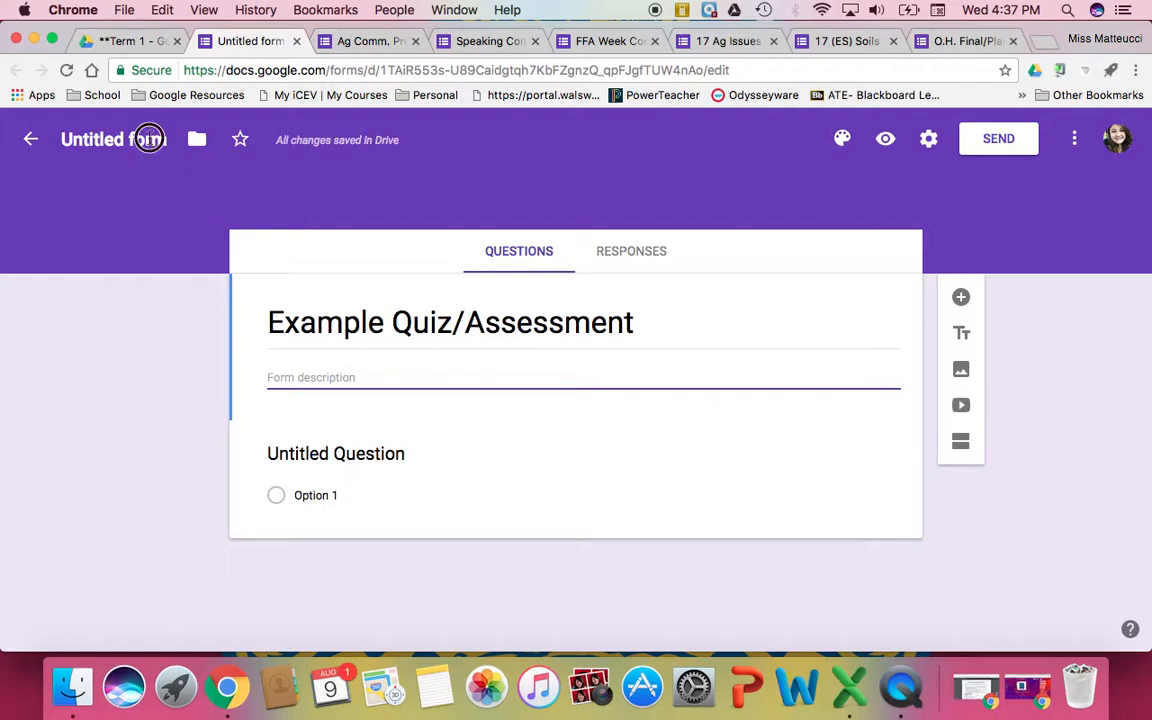
click(148, 140)
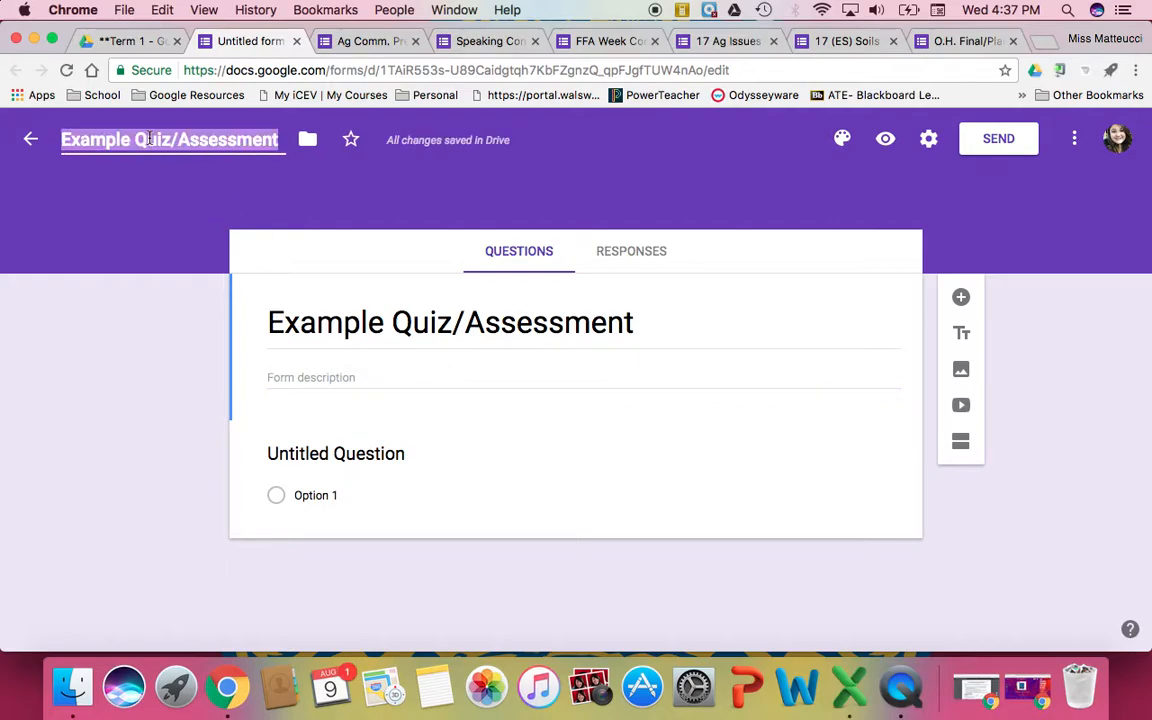
click(348, 377)
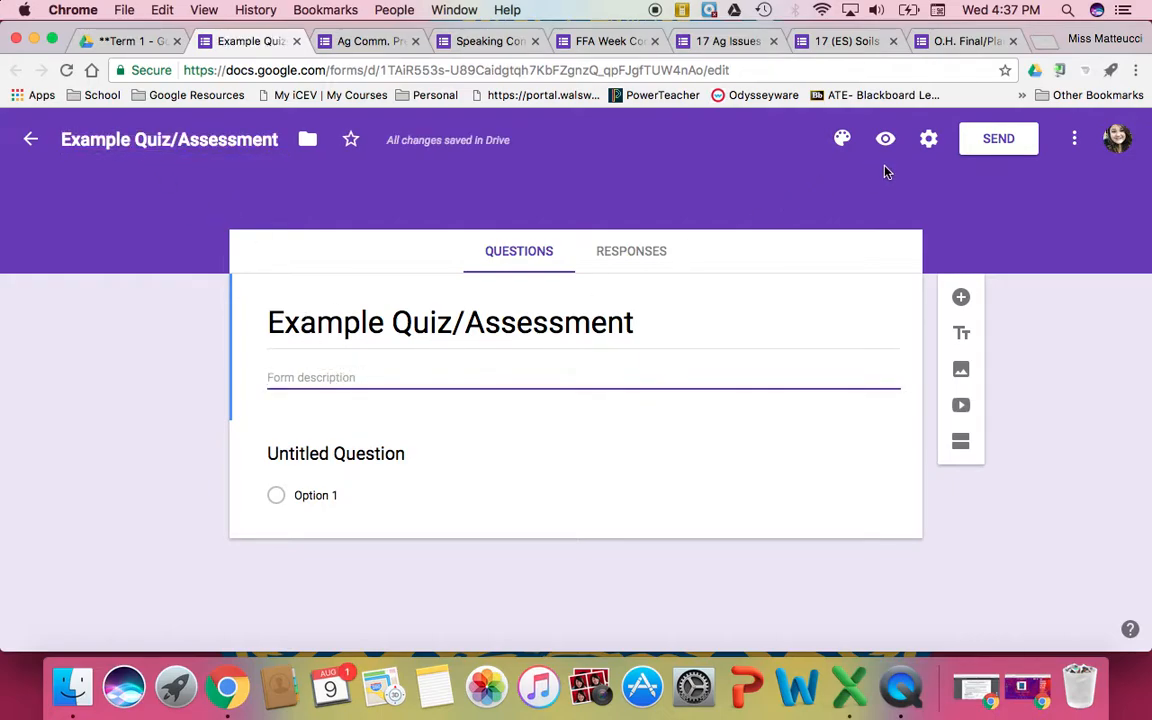
In the form's general settings, turn on collecting email addresses and limit respondents to 1 response
click(931, 143)
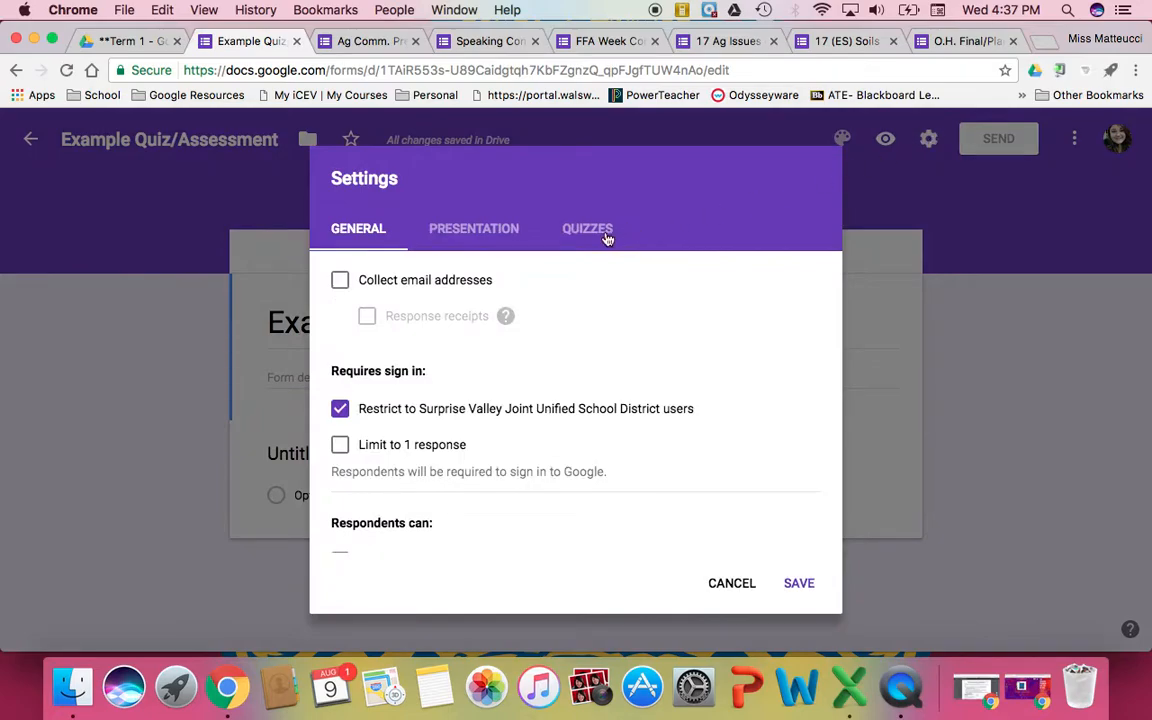
click(341, 283)
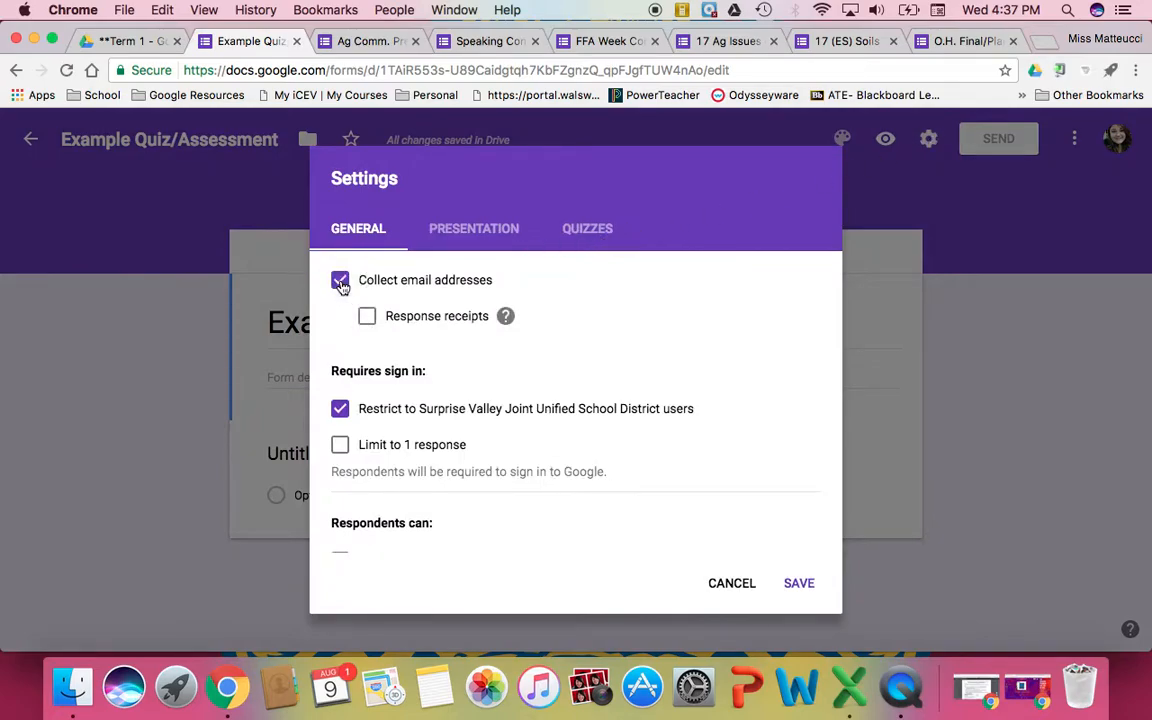
click(340, 448)
scroll(496, 429, down, 2)
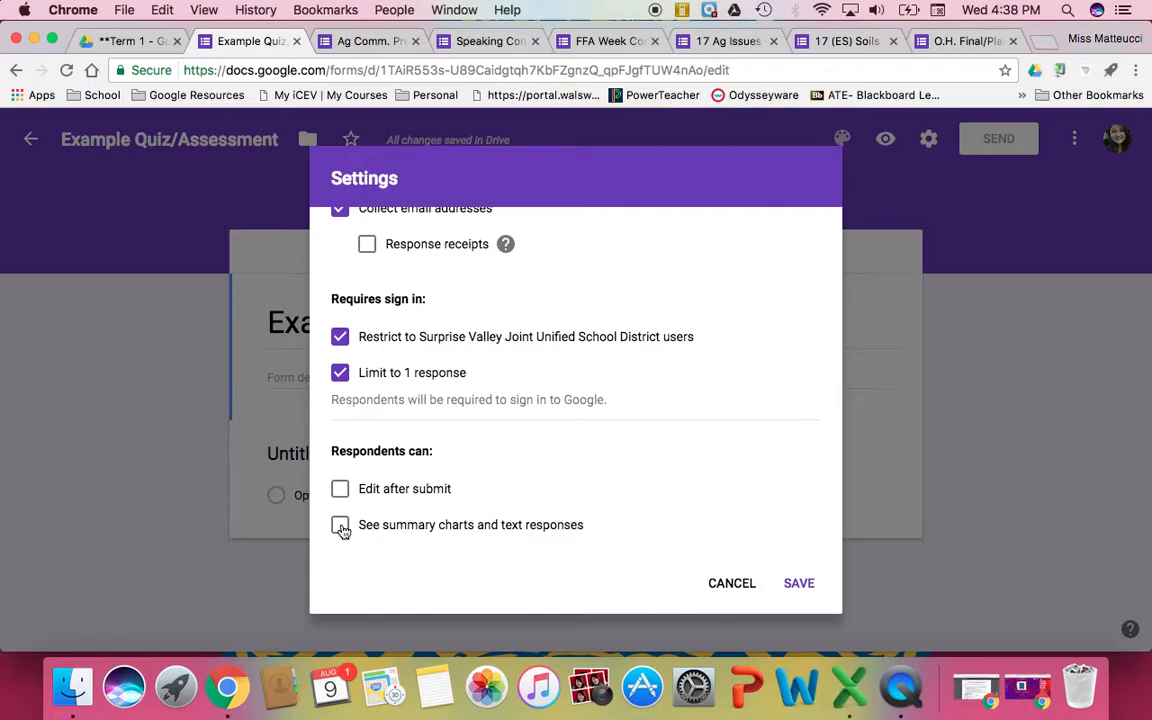
scroll(442, 437, up, 3)
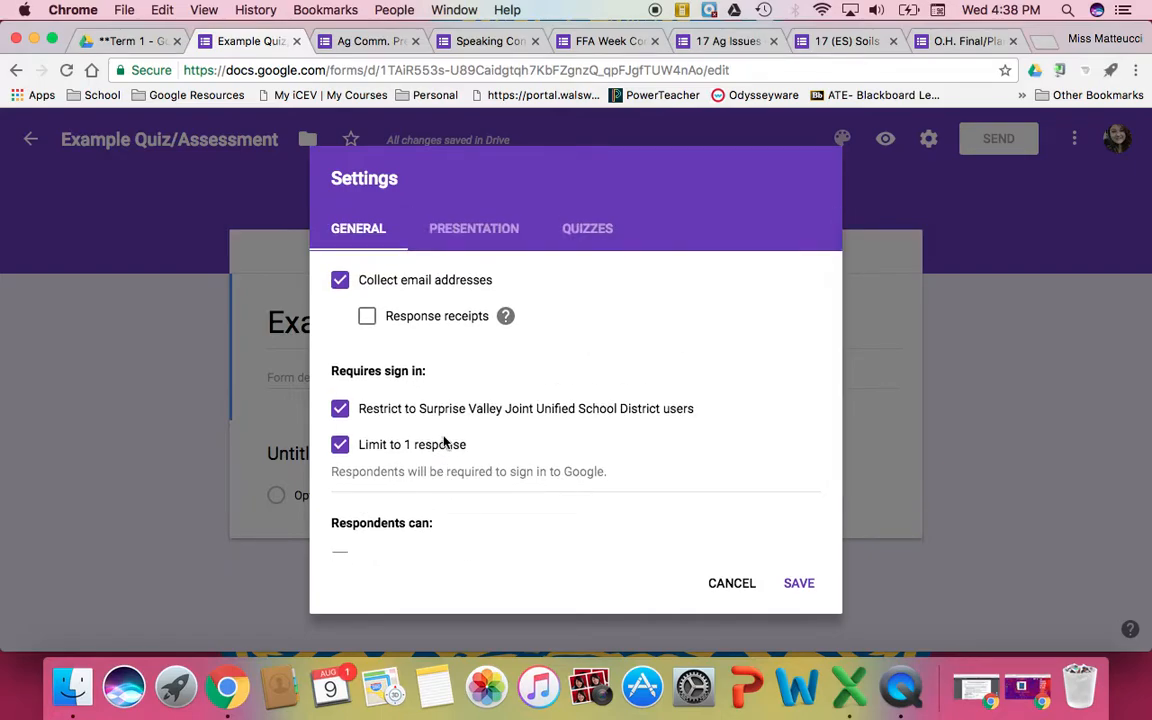
Shuffle the question order and set the confirmation message to "Congrats! you finished. Now, take out a book and read until the bell rings."
click(482, 230)
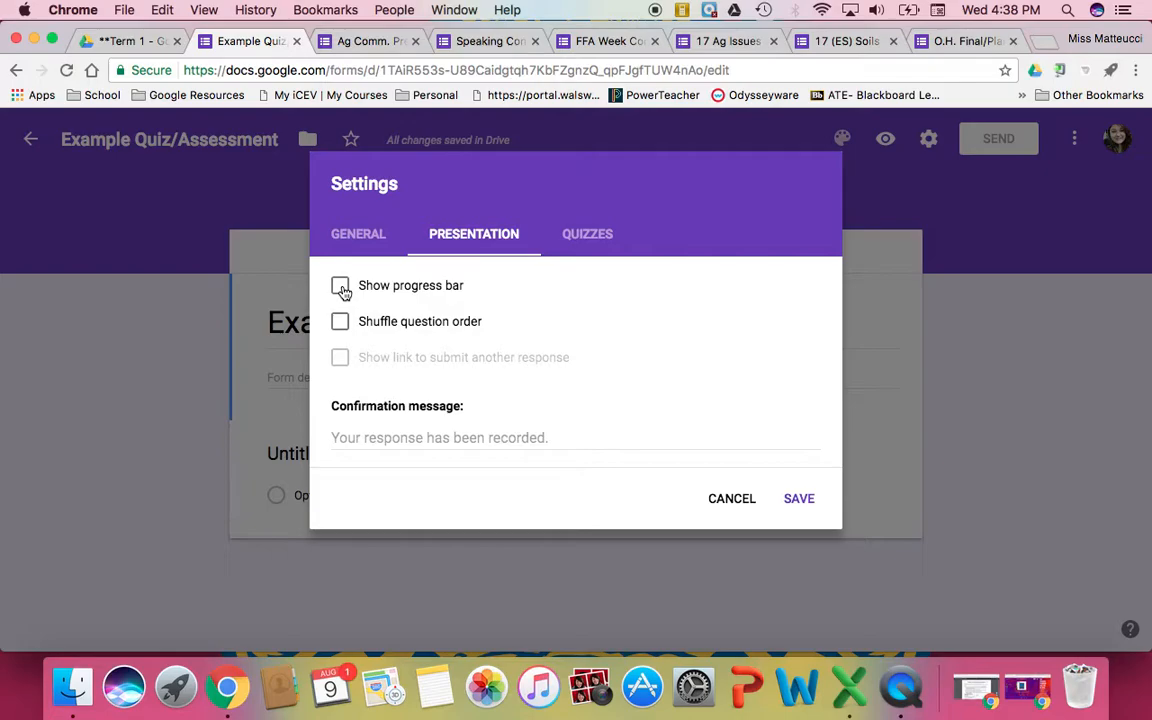
click(341, 323)
click(558, 438)
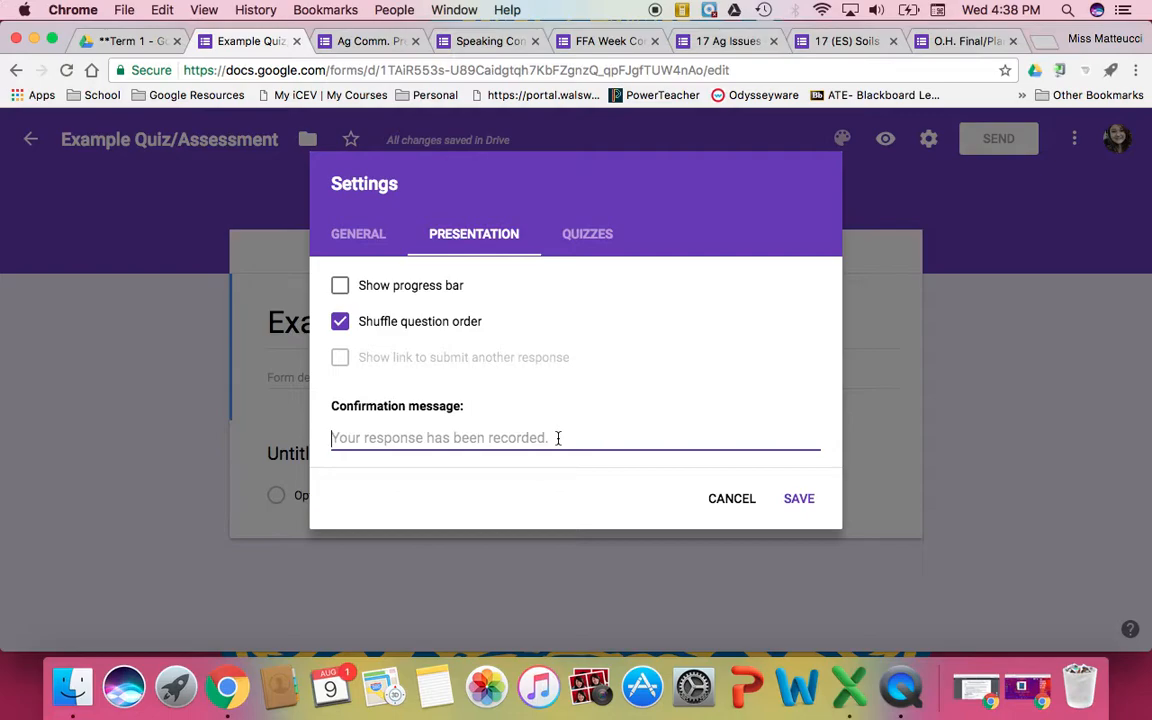
text(C)
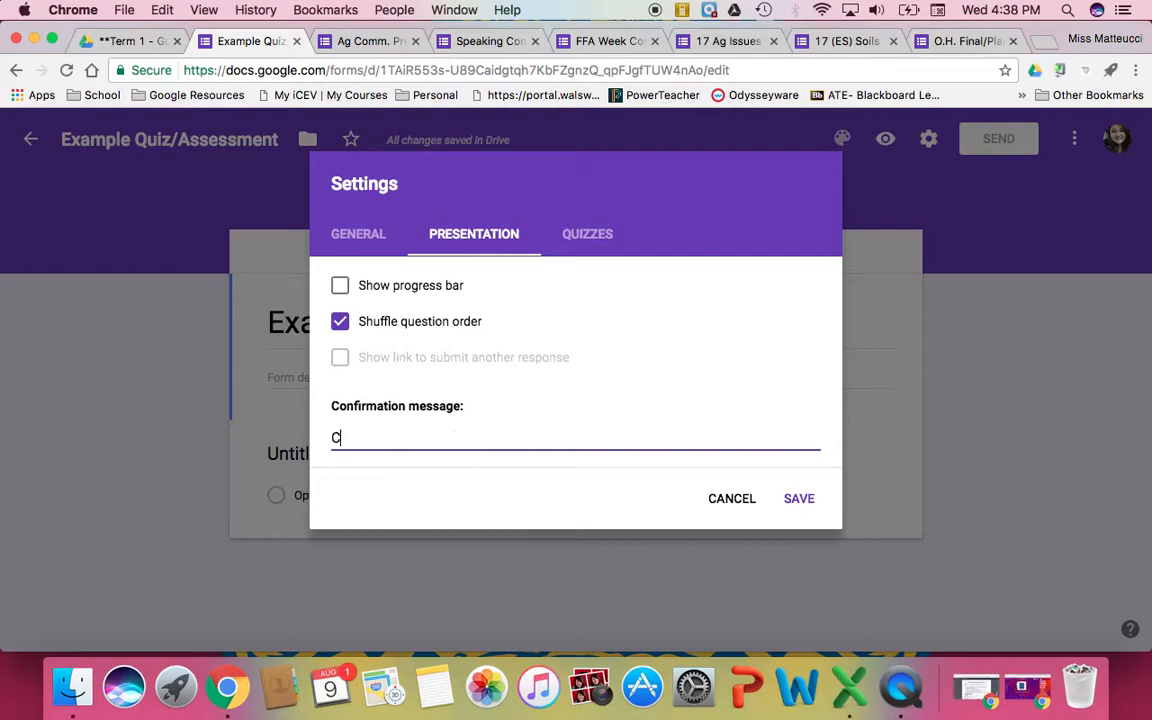
text(ongrats! you finished. )
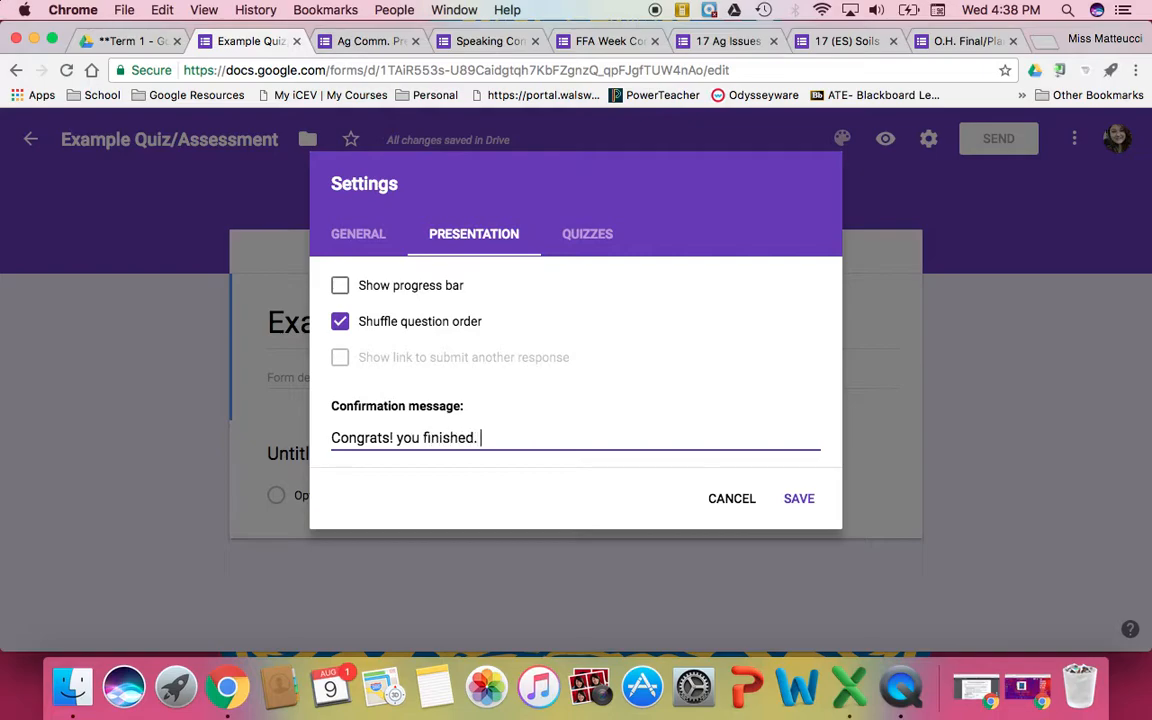
text(Now, t)
text(ake out a)
key(BackSpace)
text(out a book no)
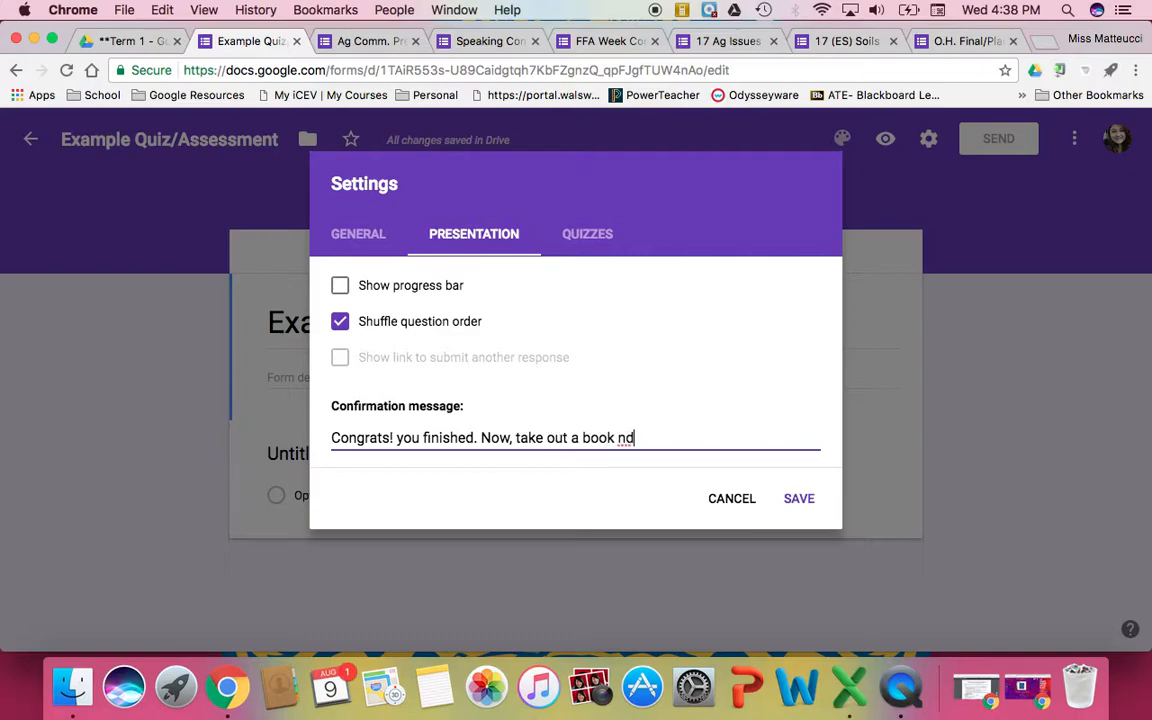
key(BackSpace)
key(BackSpace)
text(and read until the bell rings.)
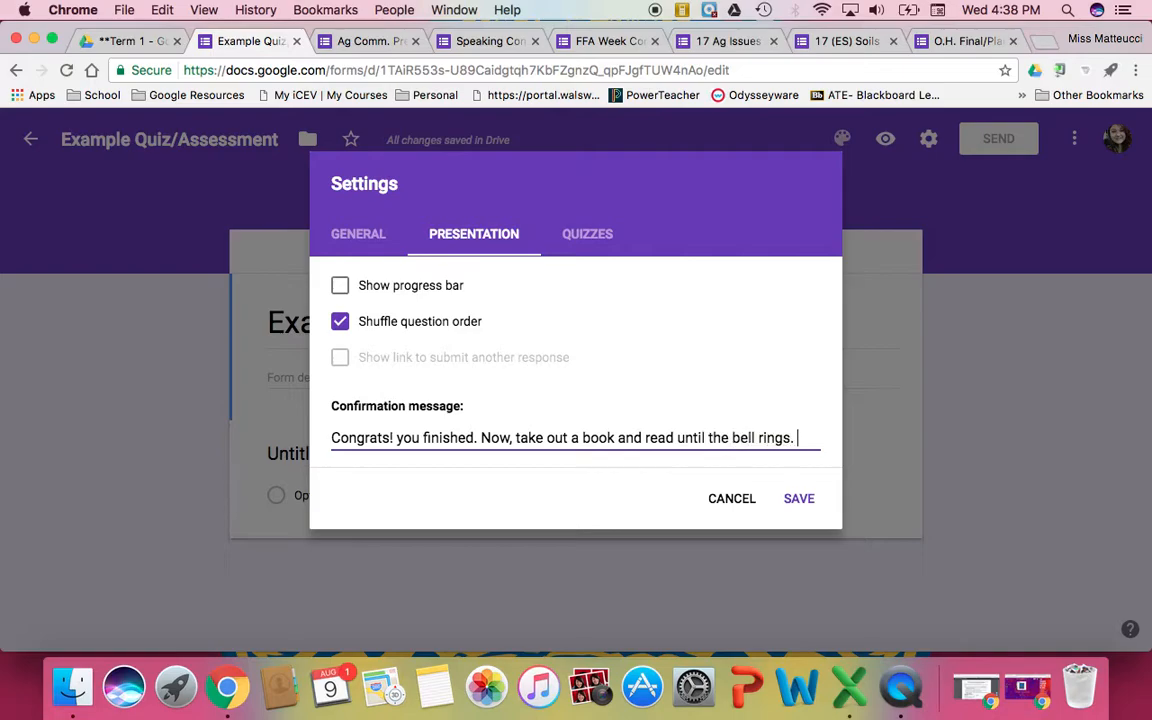
Make the form a quiz that releases grades later, after manual review, and save the settings
click(598, 236)
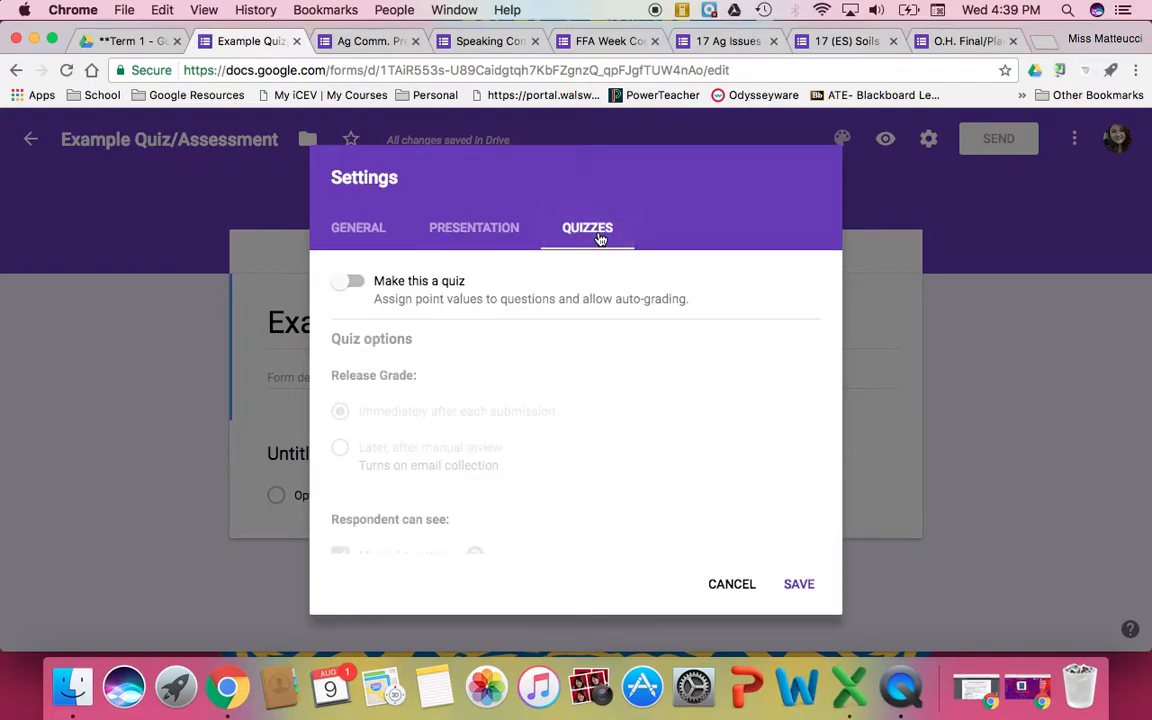
click(345, 287)
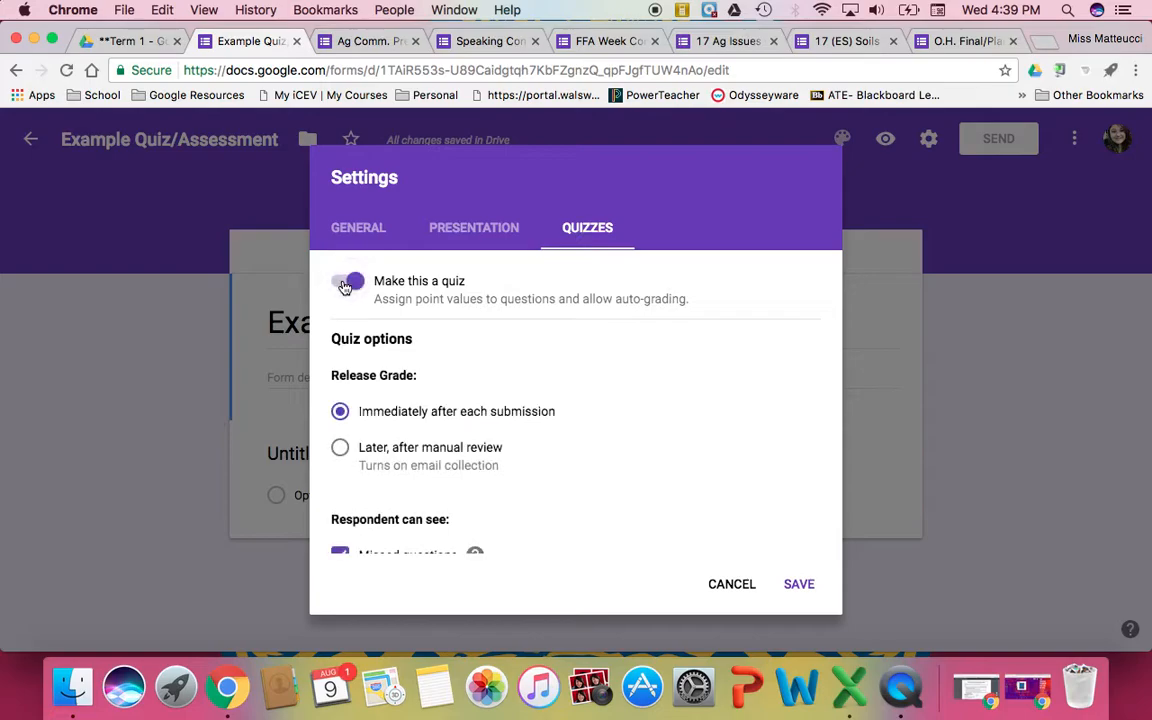
scroll(600, 444, down, 3)
scroll(600, 444, down, 1)
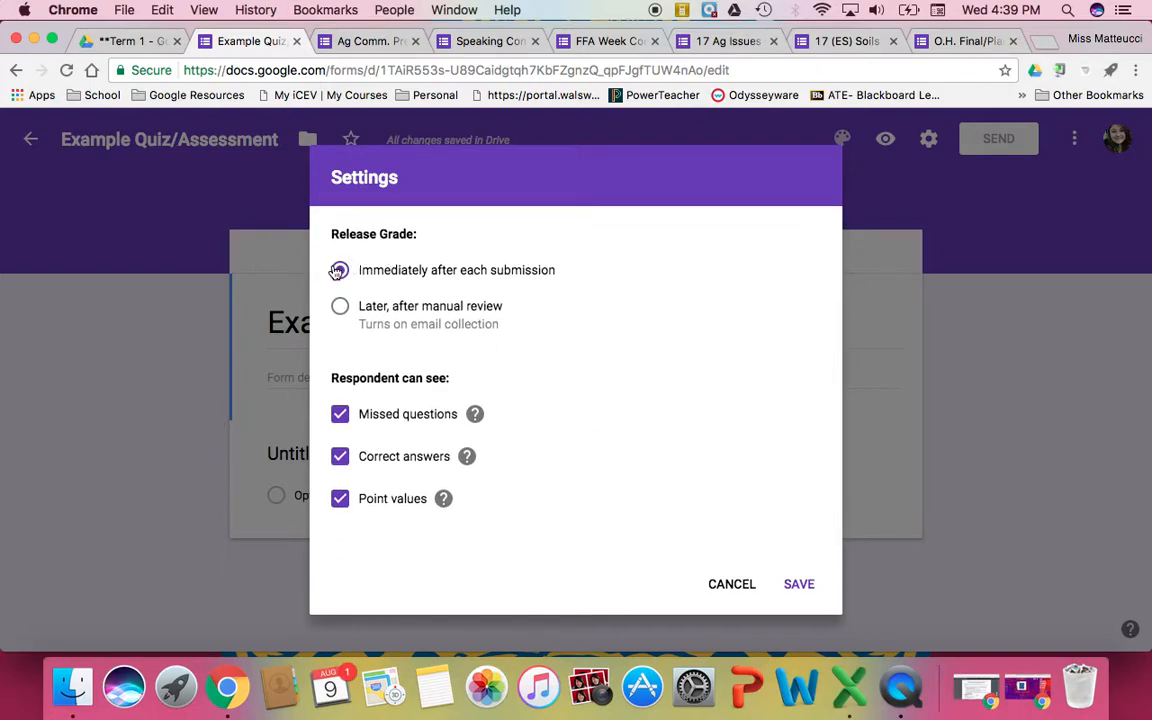
click(340, 309)
scroll(607, 468, down, 1)
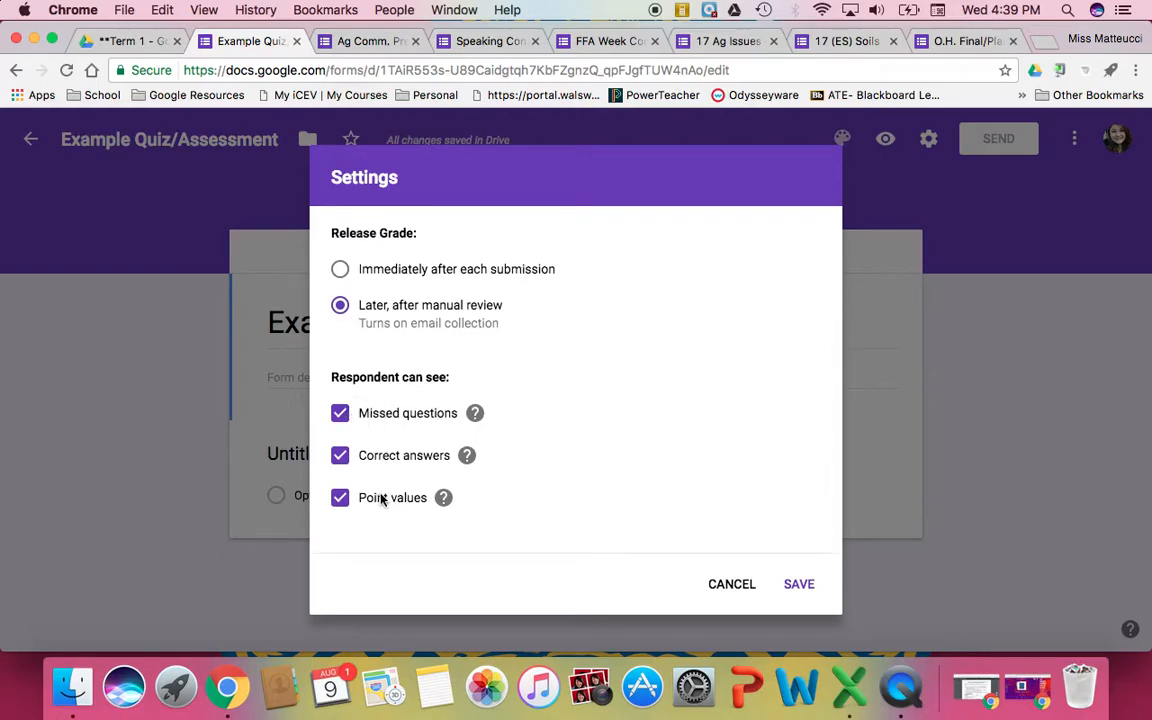
click(800, 585)
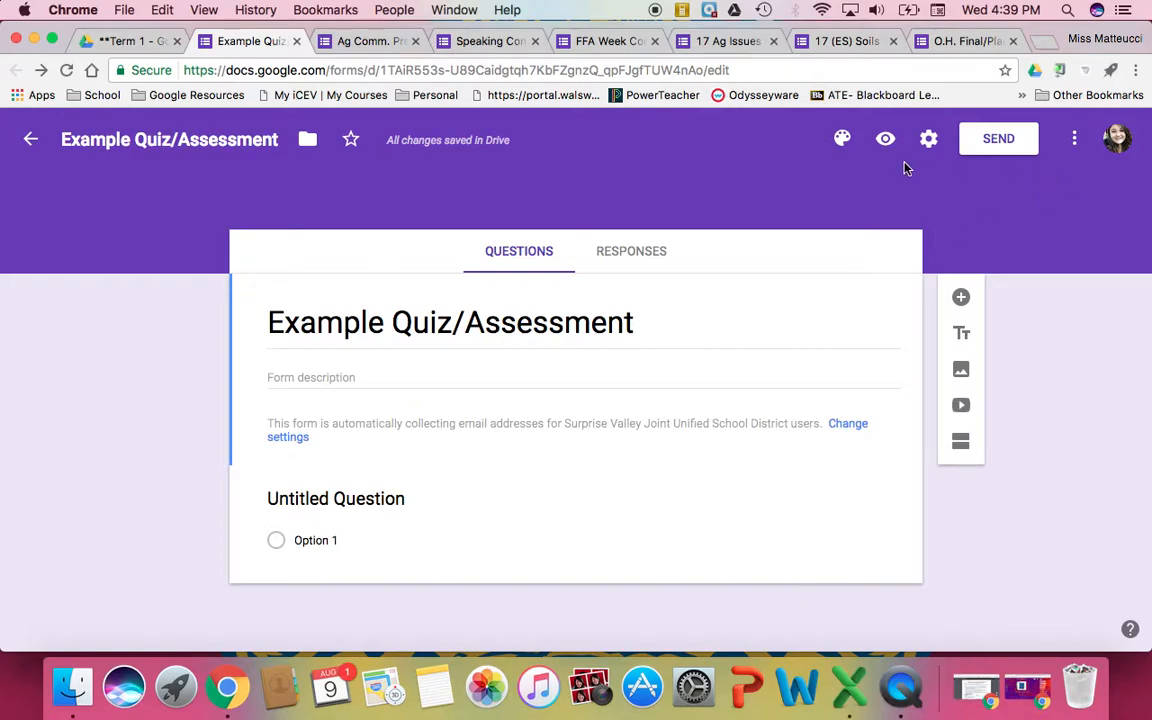
Apply the red and purple swirling ink image from the Work and School themes as the form's header
click(844, 140)
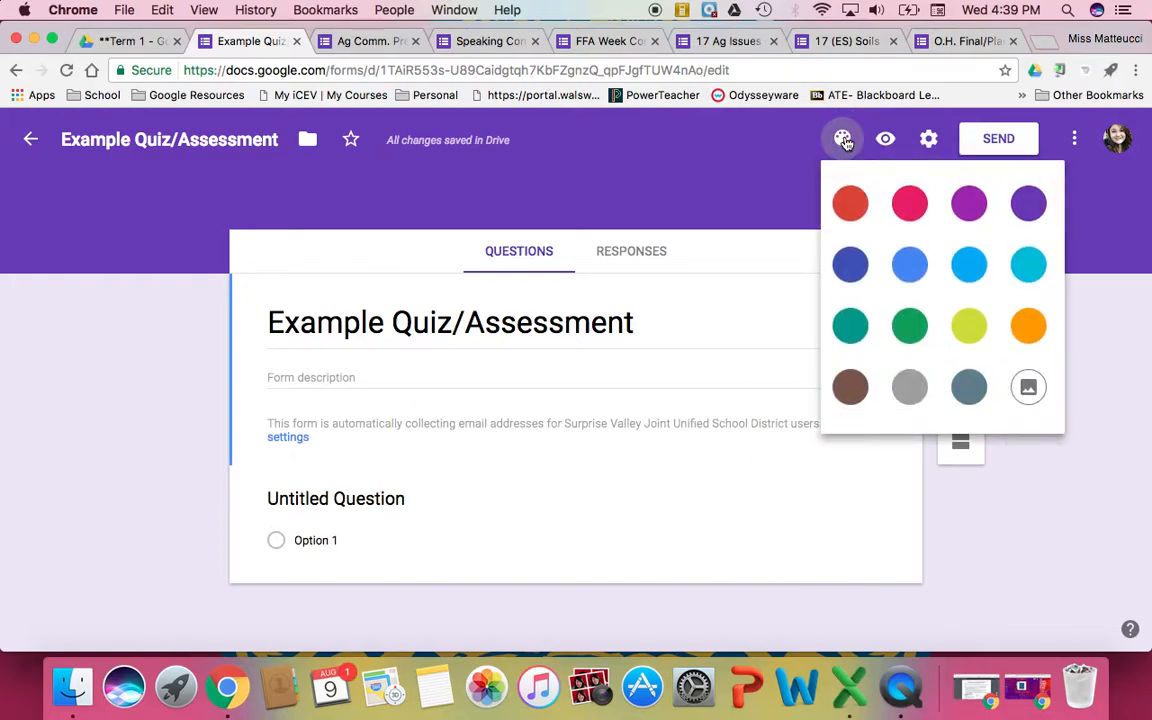
click(1028, 387)
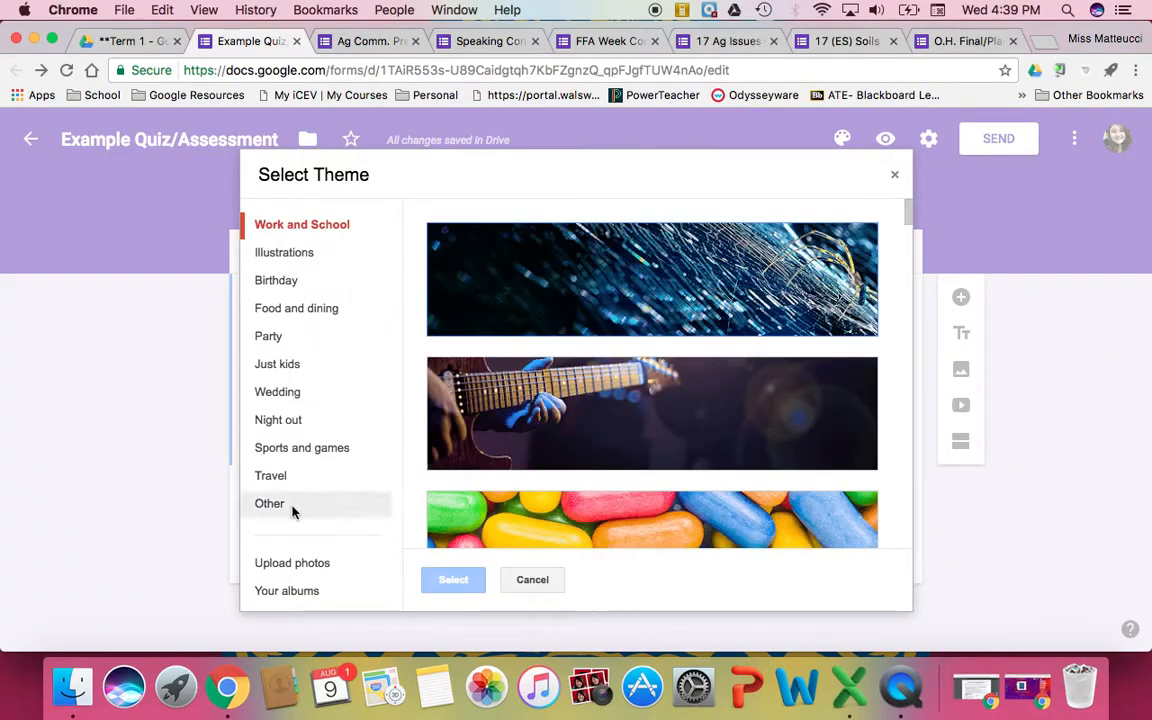
scroll(656, 442, down, 5)
scroll(656, 442, down, 10)
scroll(656, 442, down, 12)
scroll(661, 409, up, 4)
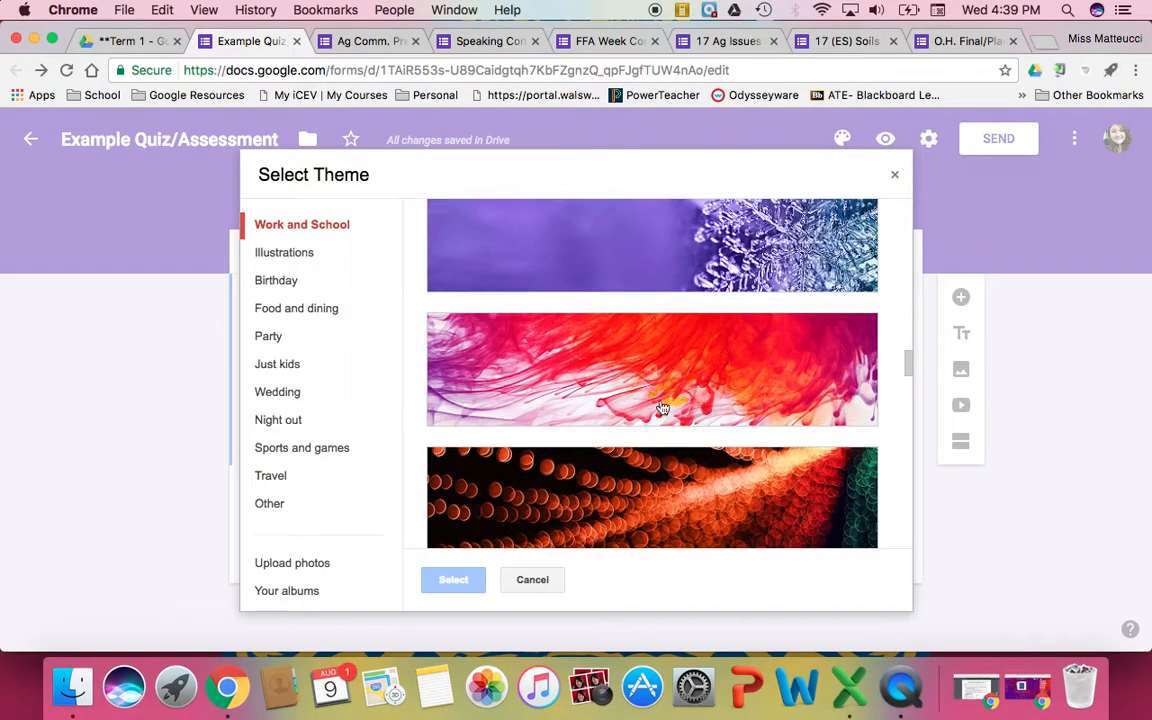
click(740, 382)
click(458, 580)
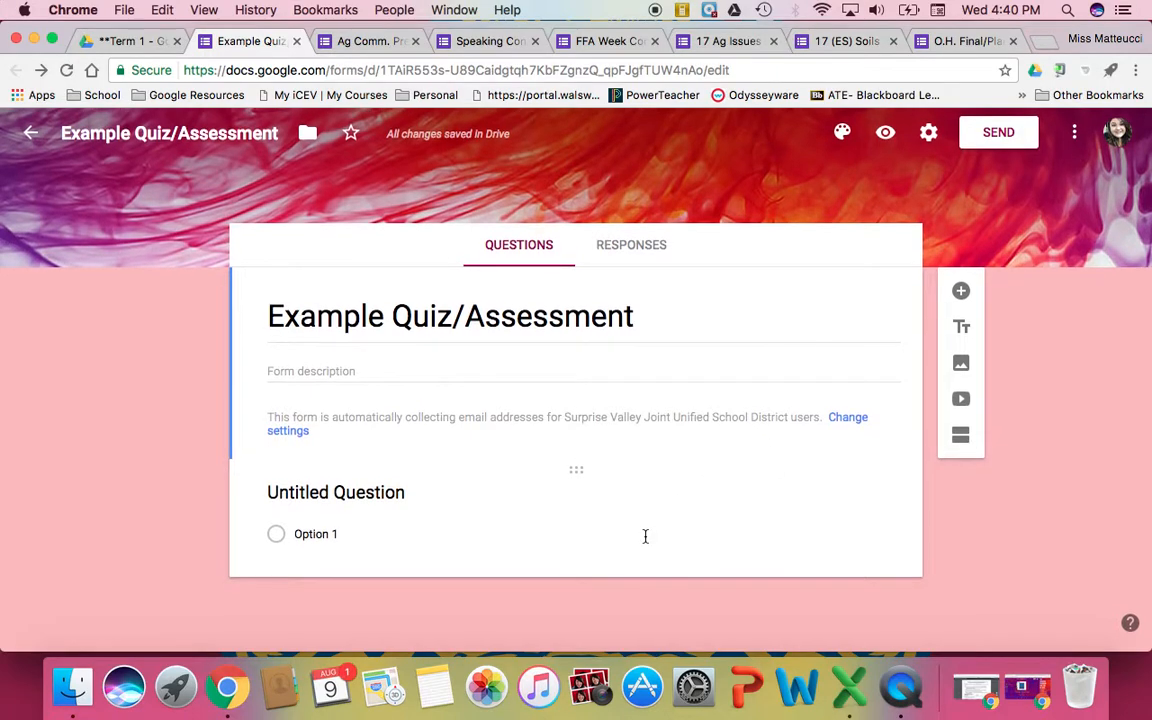
Enter "What is the cellular membranes job?" as the text of the first question
click(400, 498)
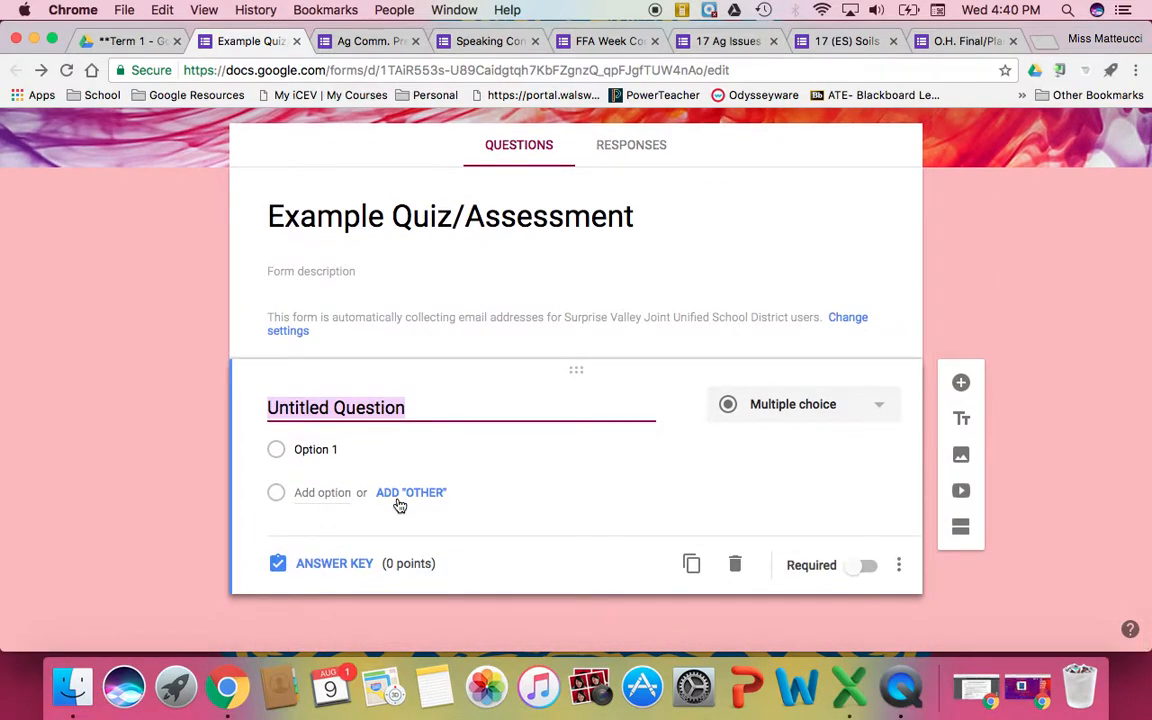
text(What is)
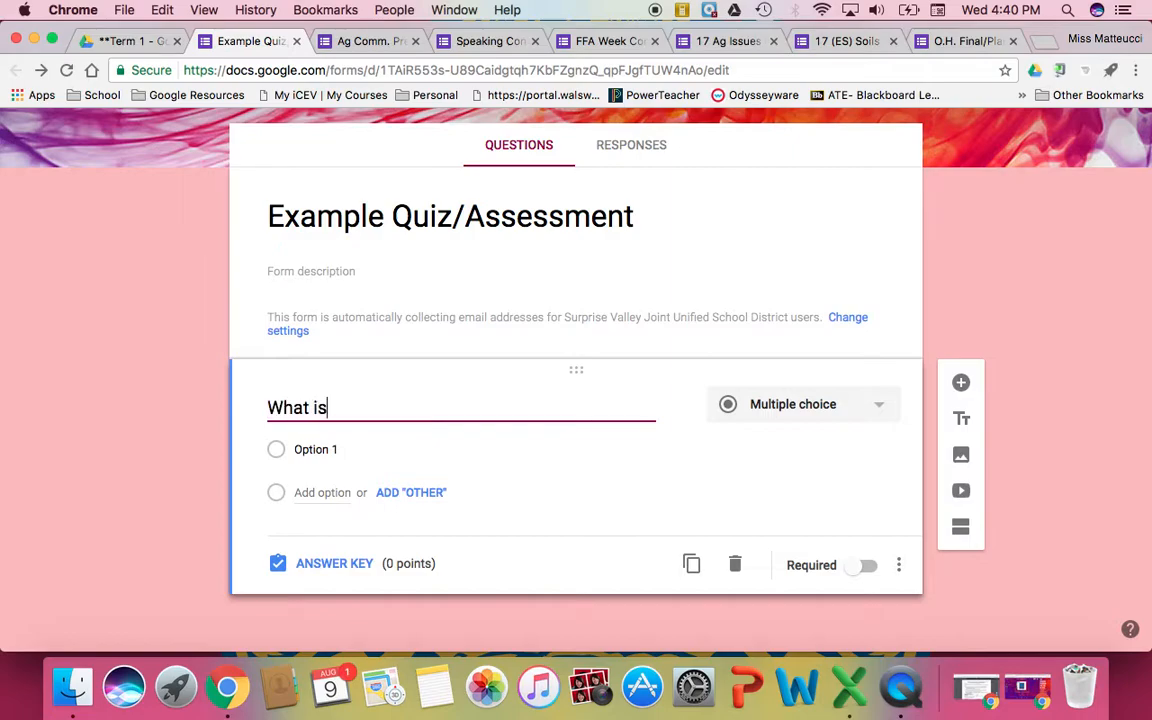
text( the cellular membrances)
key(BackSpace)
key(BackSpace)
key(BackSpace)
key(BackSpace)
text(nes )
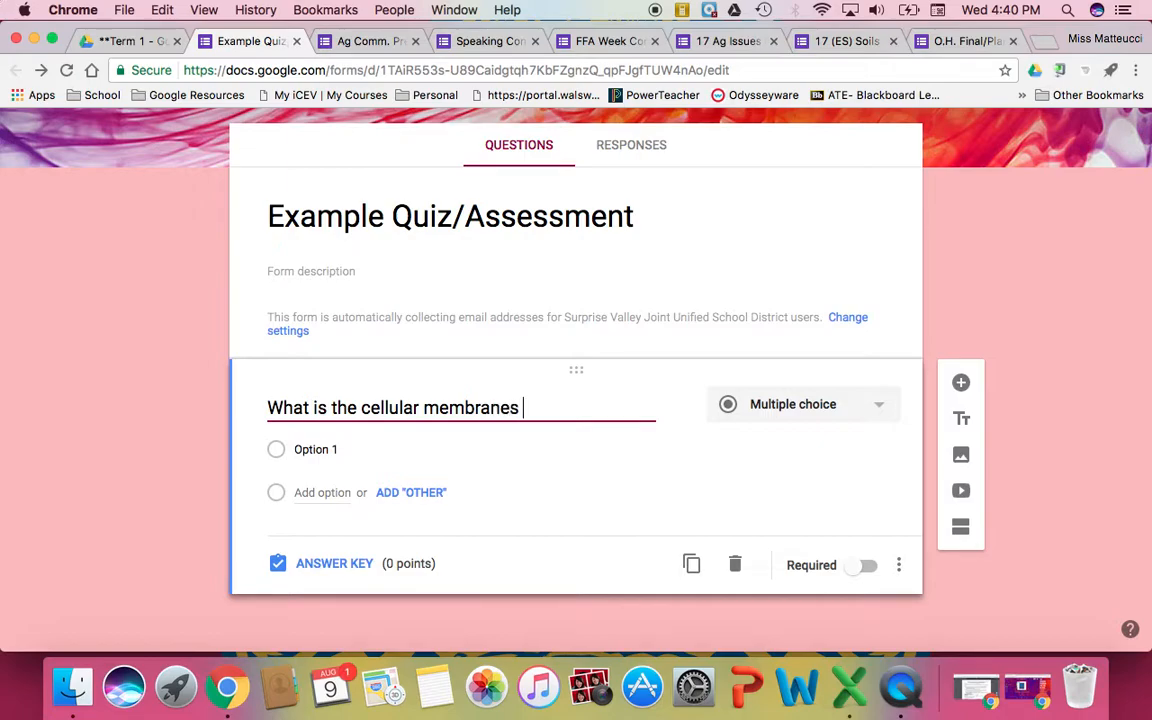
text(job?)
Try the Multiple choice grid and Checkbox grid answer types on the cellular membranes question
click(891, 413)
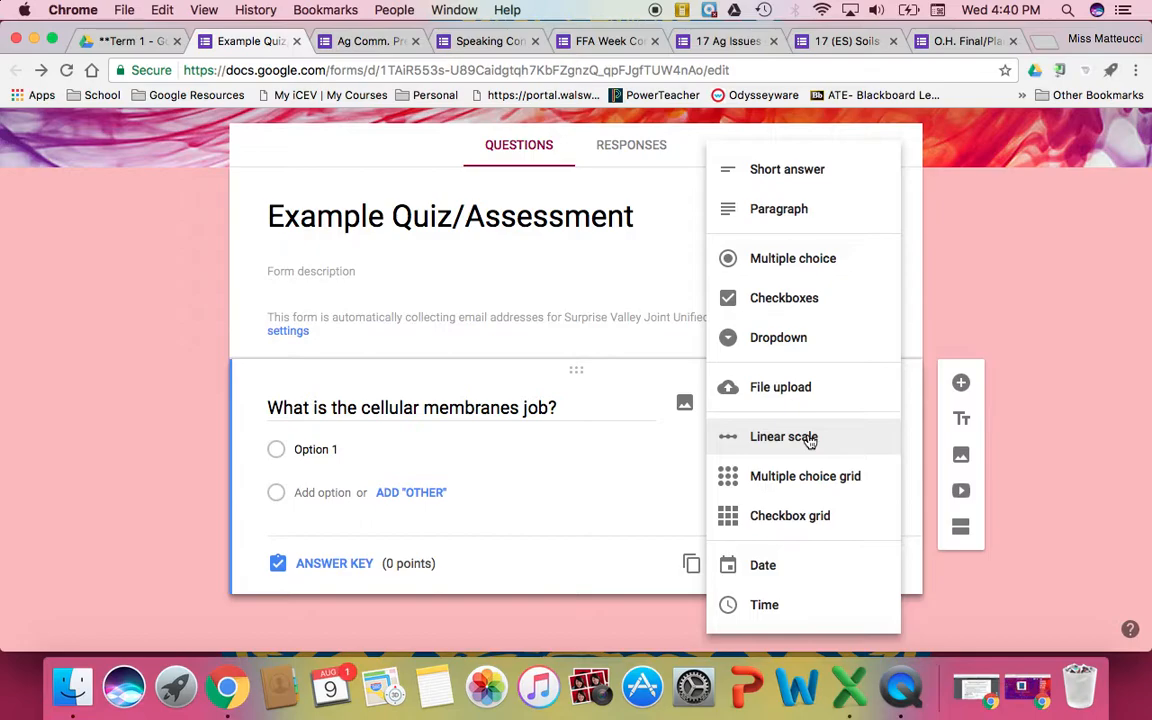
click(802, 487)
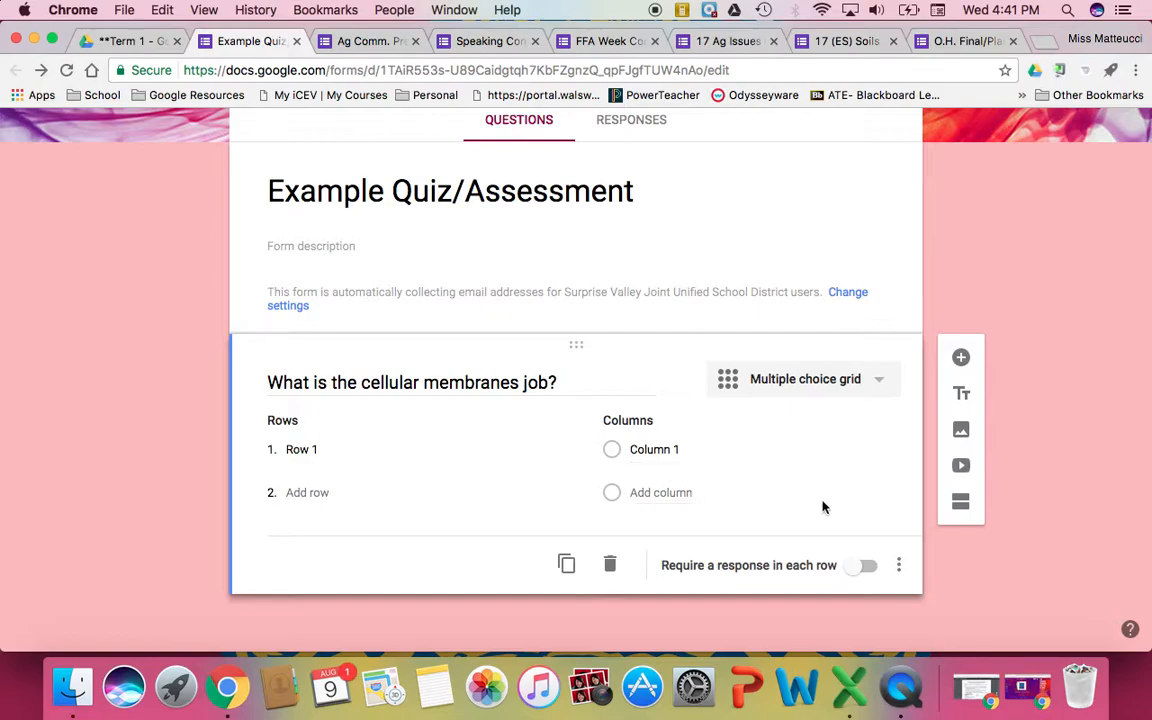
click(898, 566)
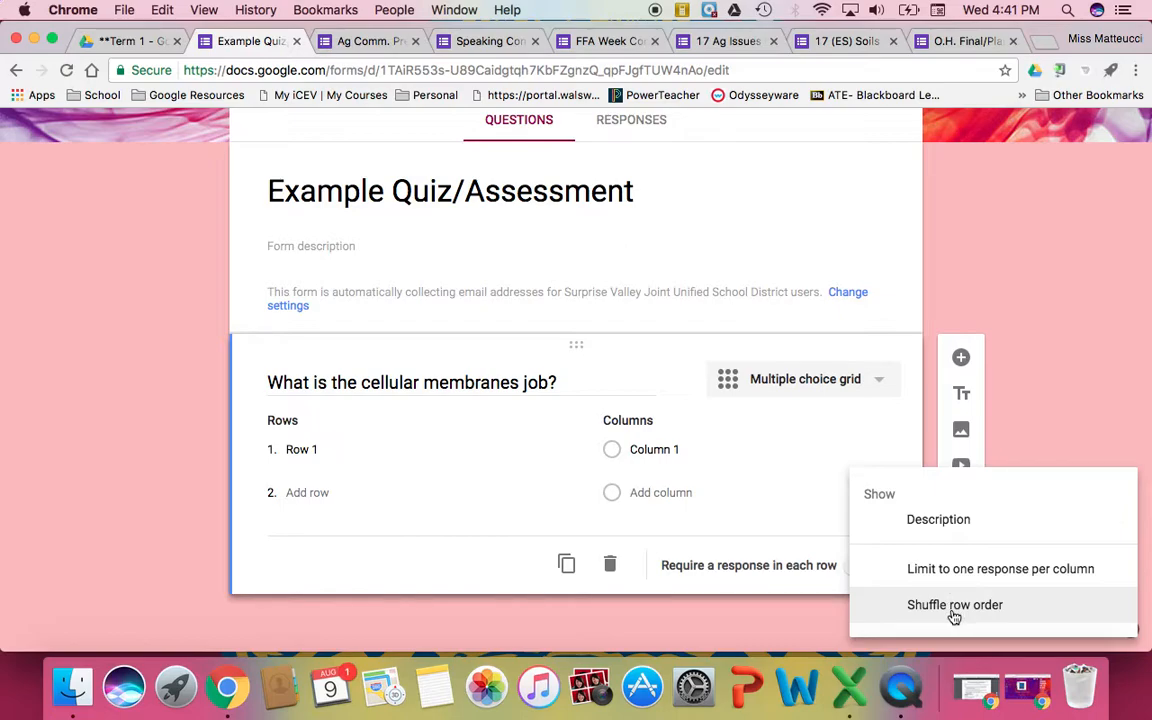
click(895, 432)
click(877, 378)
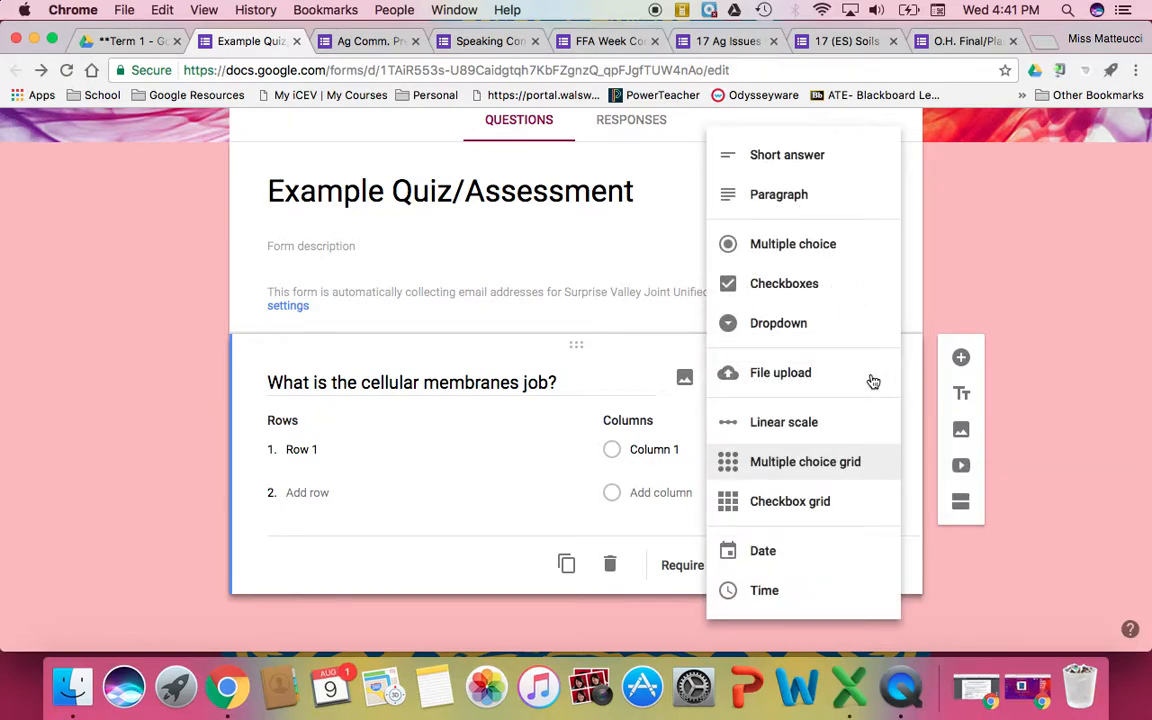
click(814, 504)
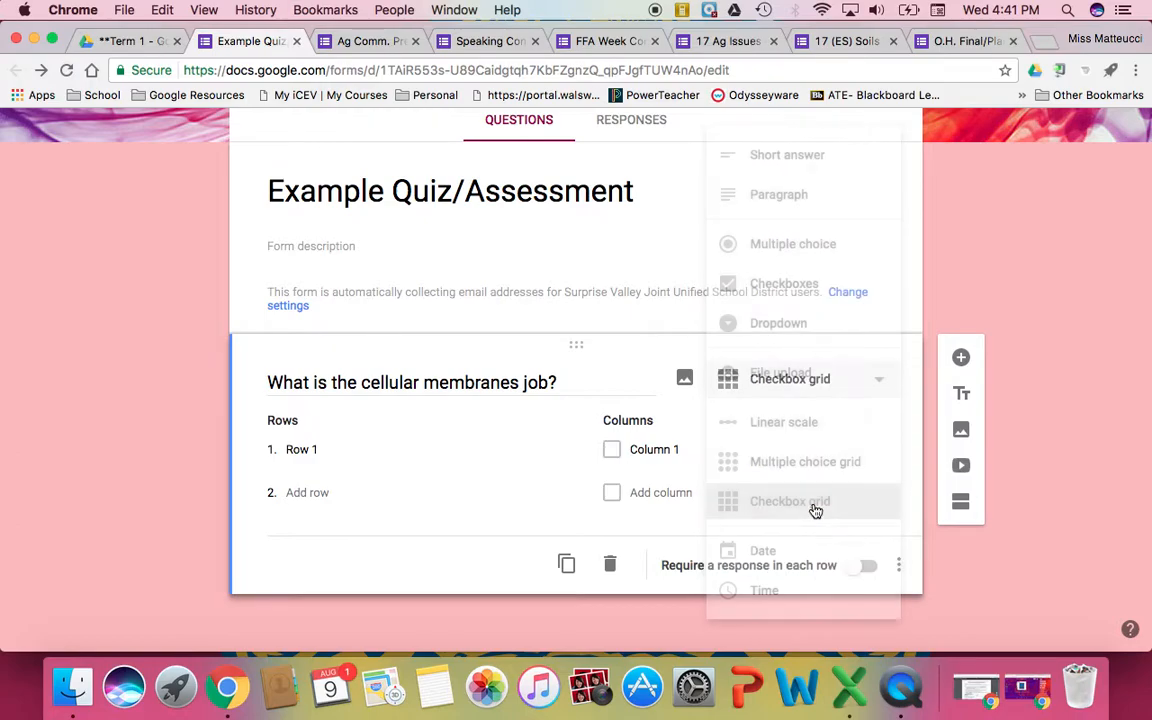
Make the cellular membranes question a Paragraph answer and set it to 2 points in its answer key
click(878, 376)
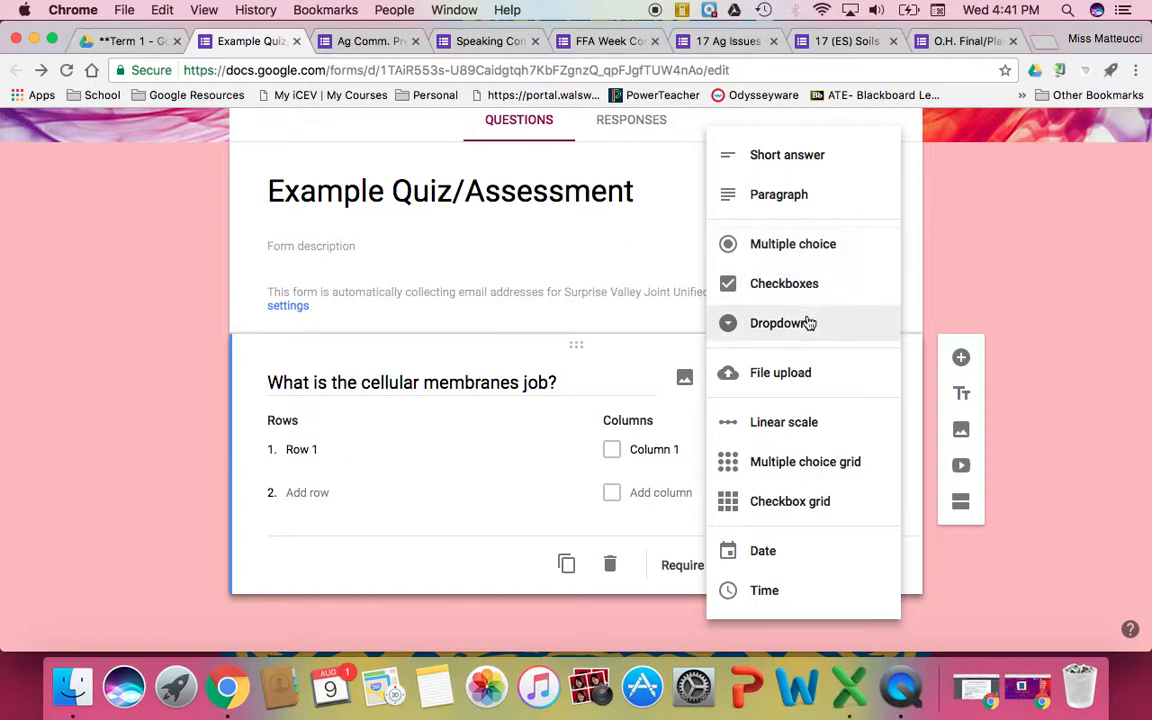
click(787, 198)
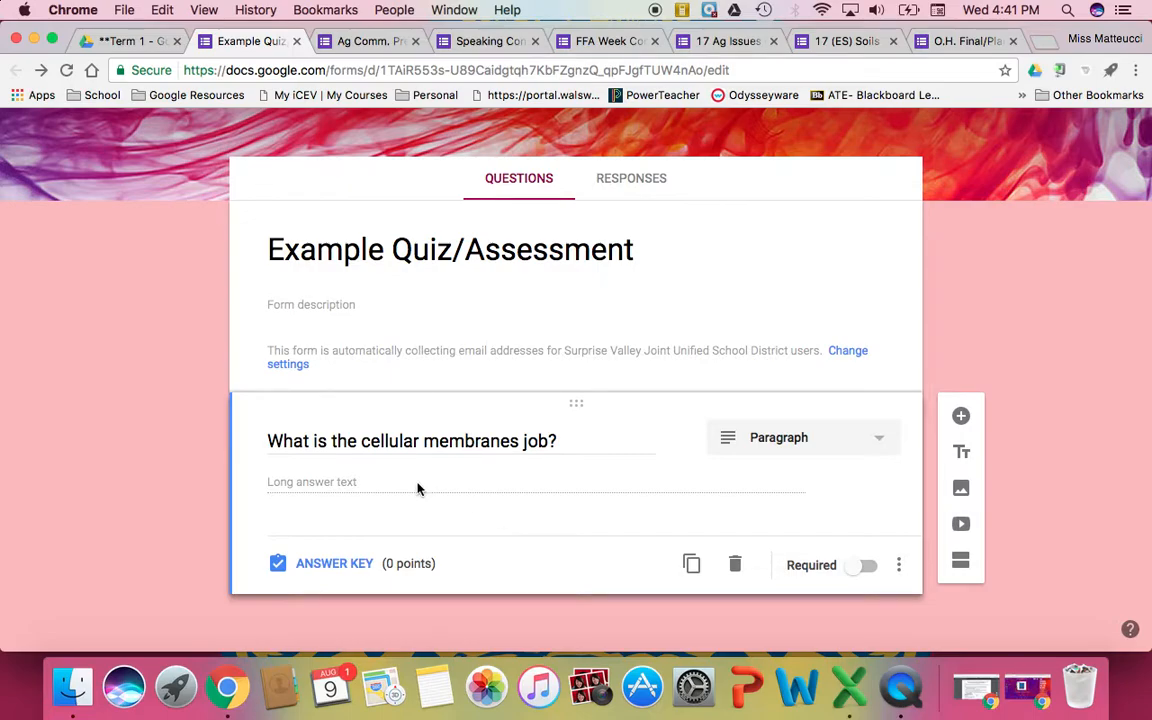
click(360, 573)
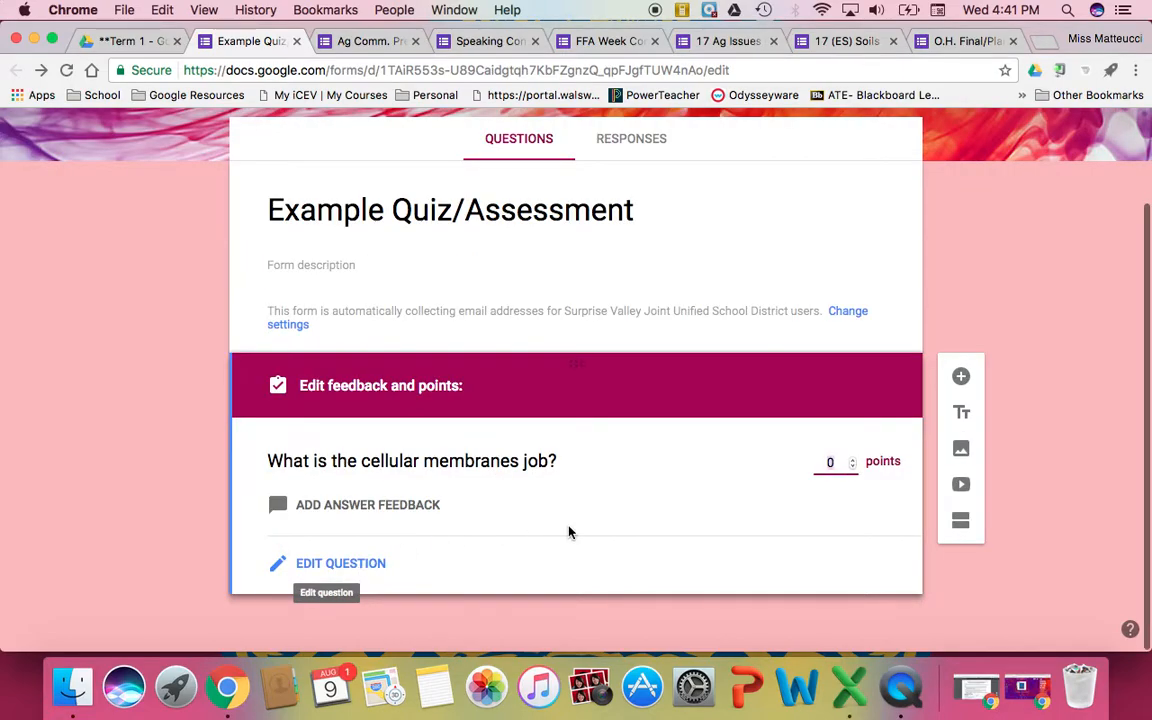
double_click(826, 462)
text(2)
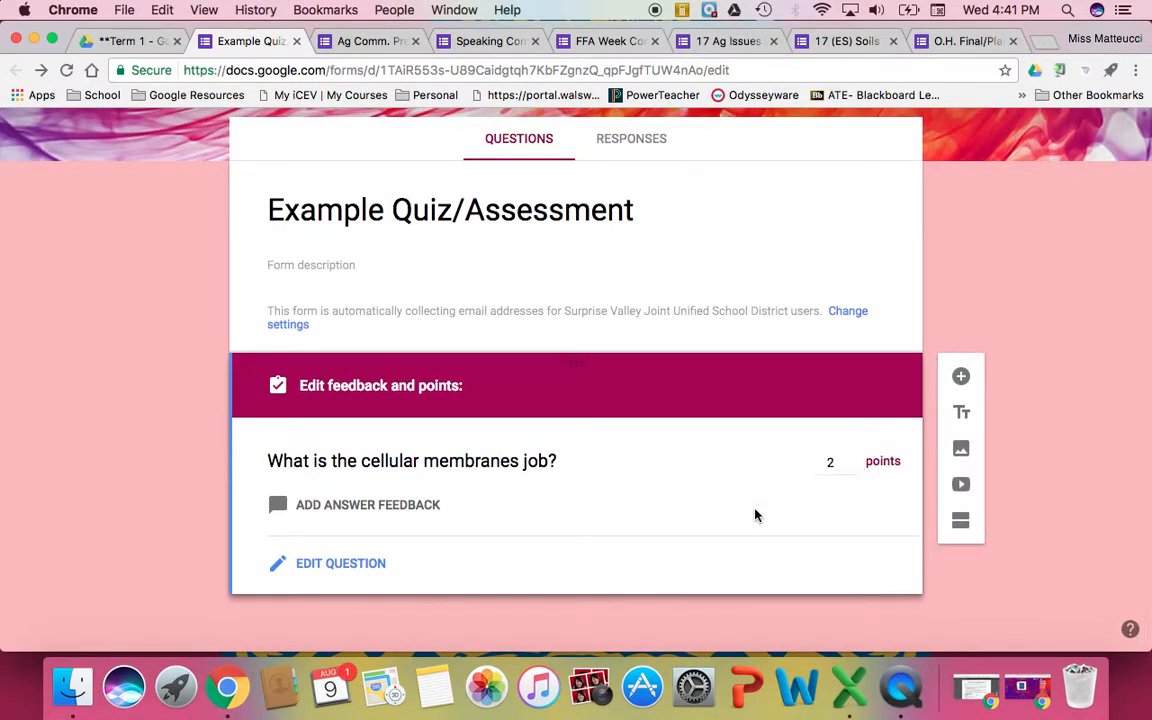
click(352, 504)
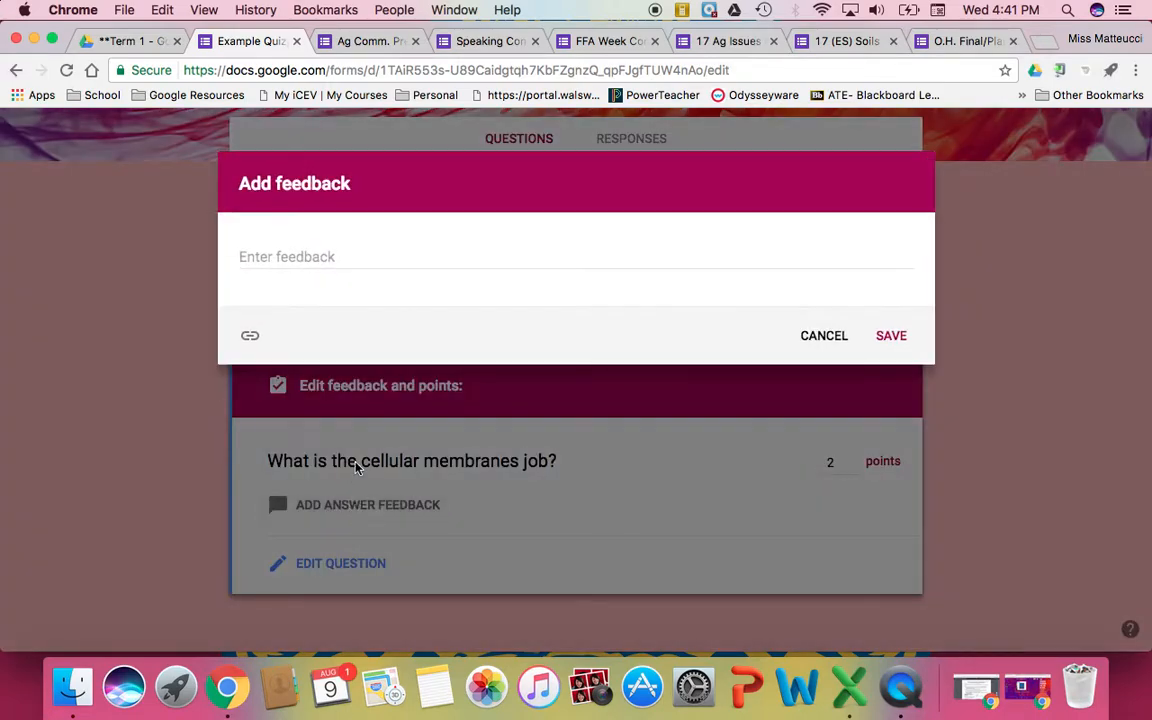
click(251, 341)
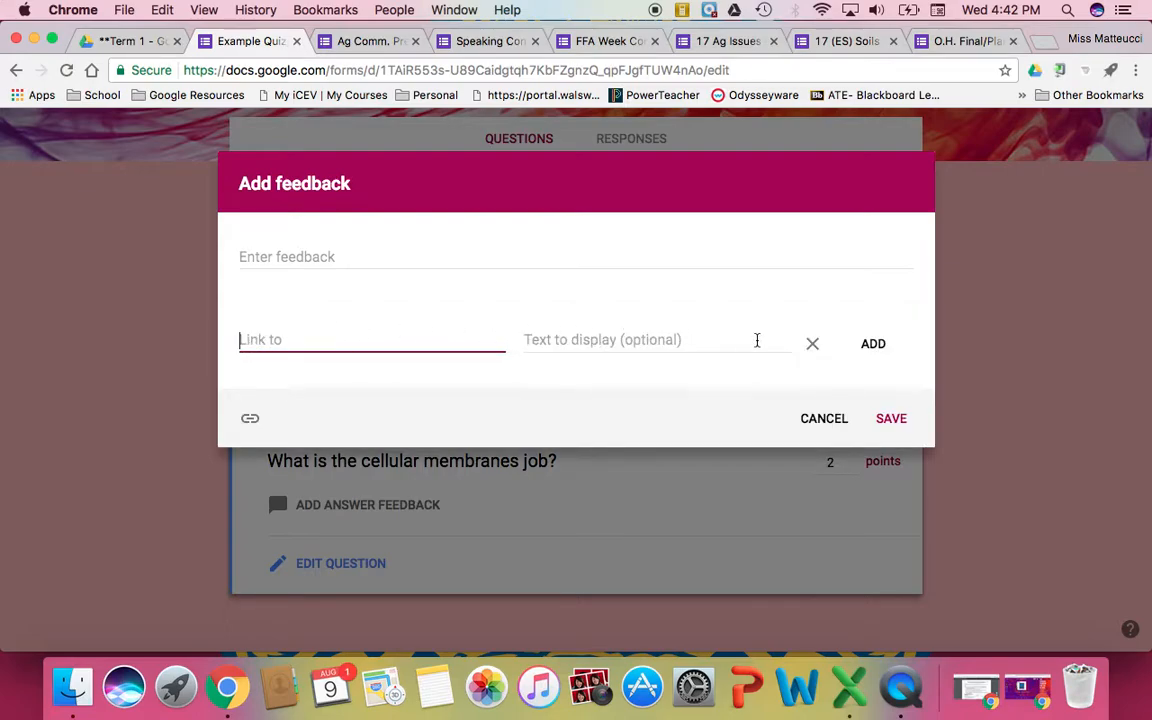
click(824, 420)
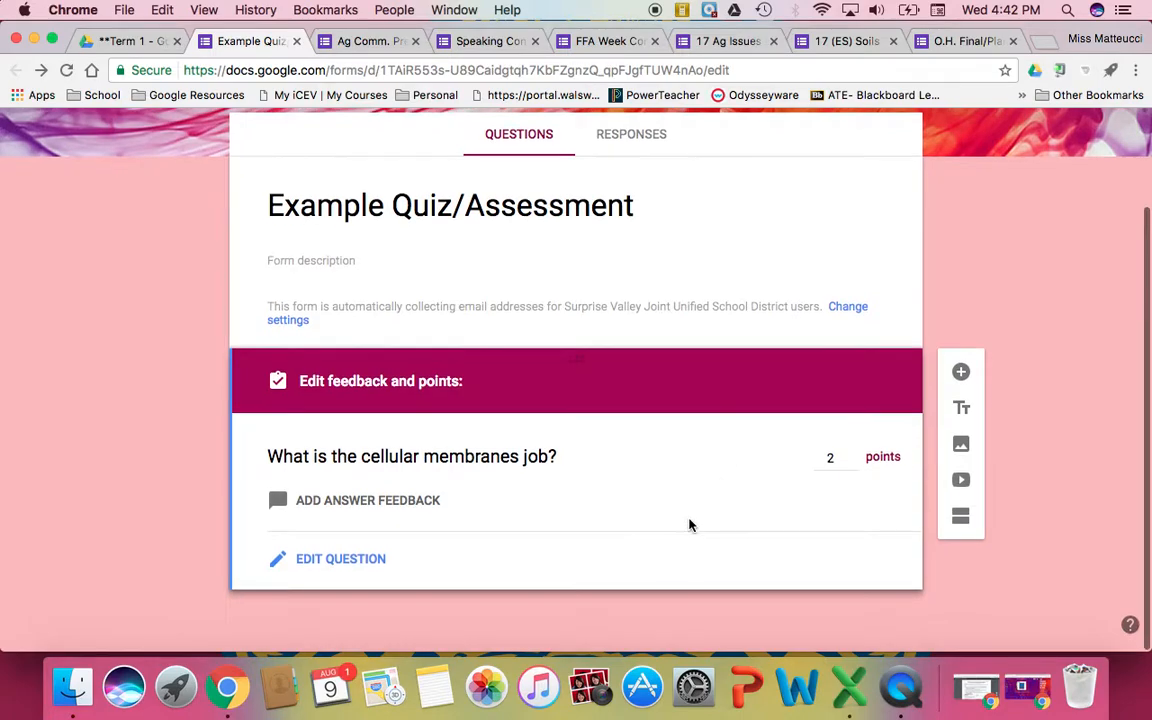
Return to editing the cellular membranes question, make it required and add length response validation with Minimum character count
click(365, 575)
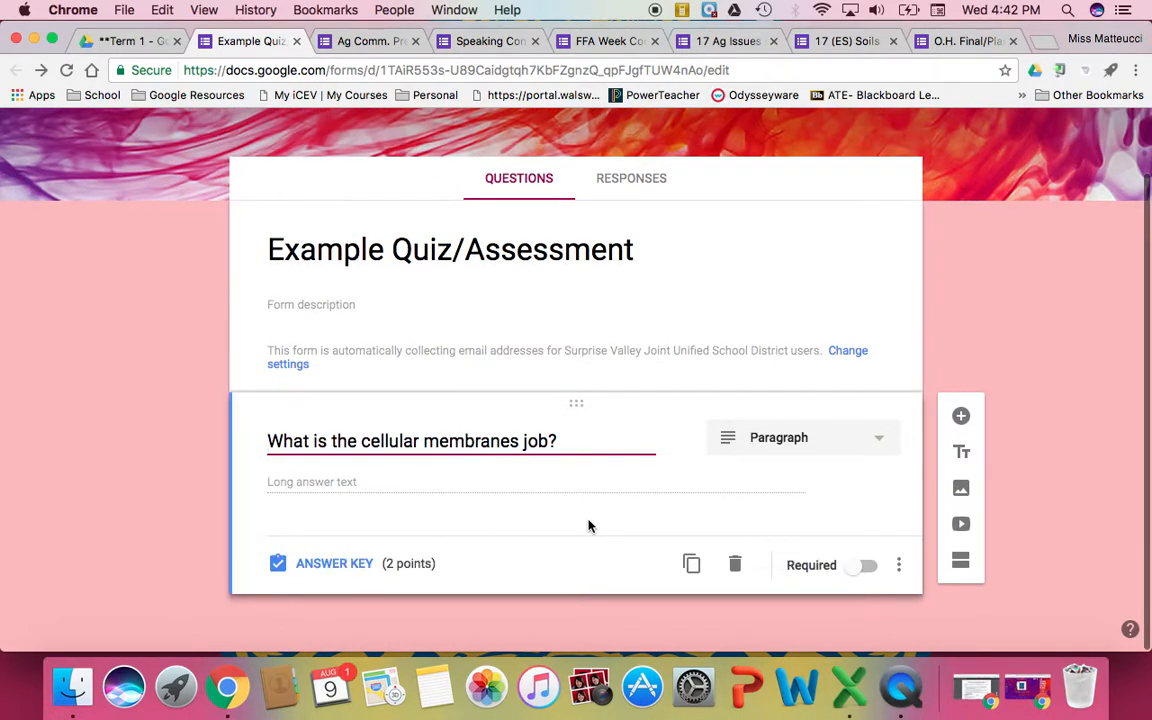
click(864, 568)
click(899, 567)
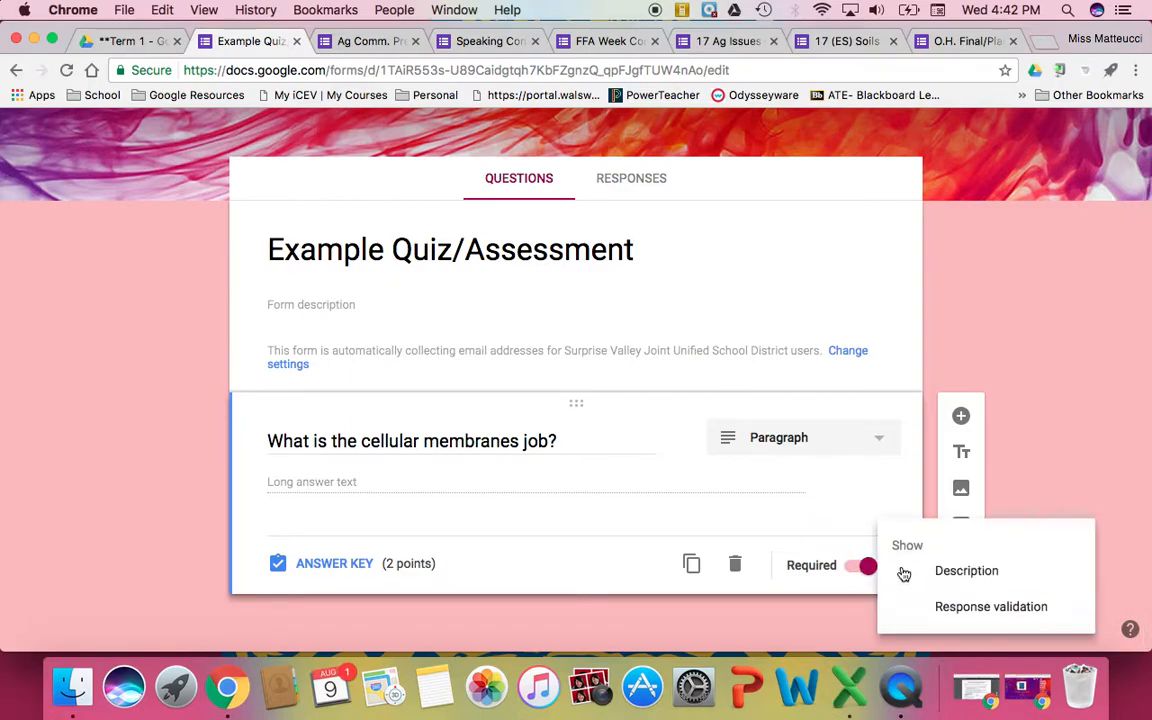
click(985, 606)
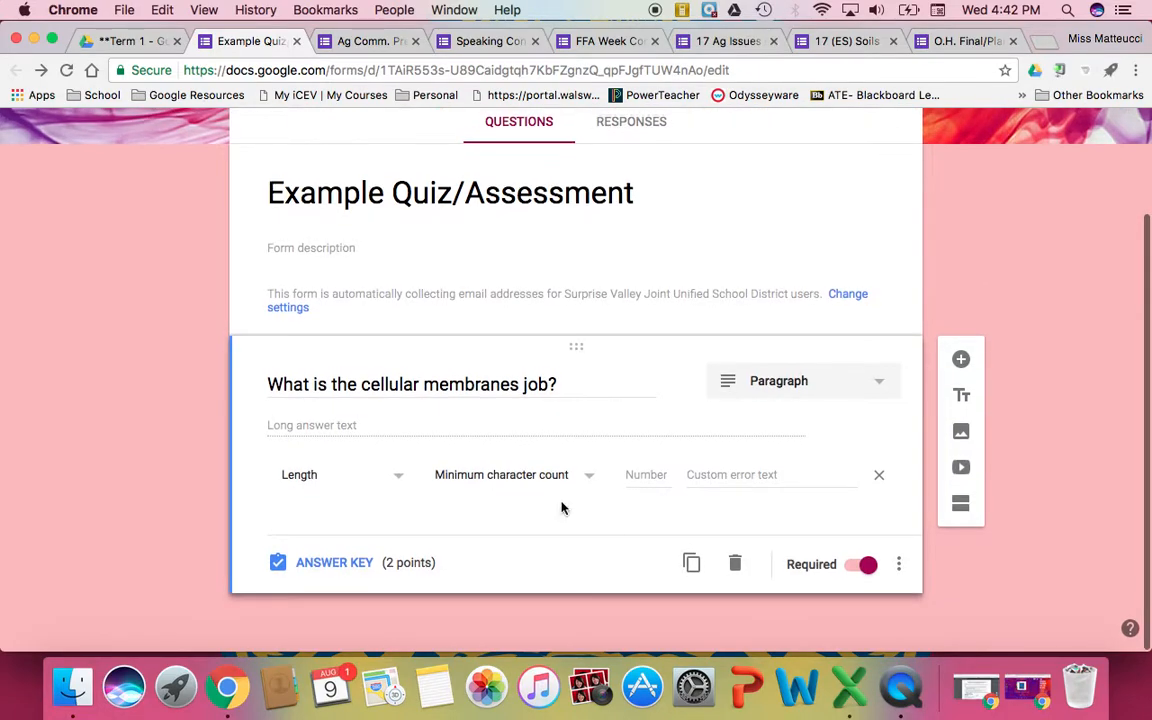
click(589, 477)
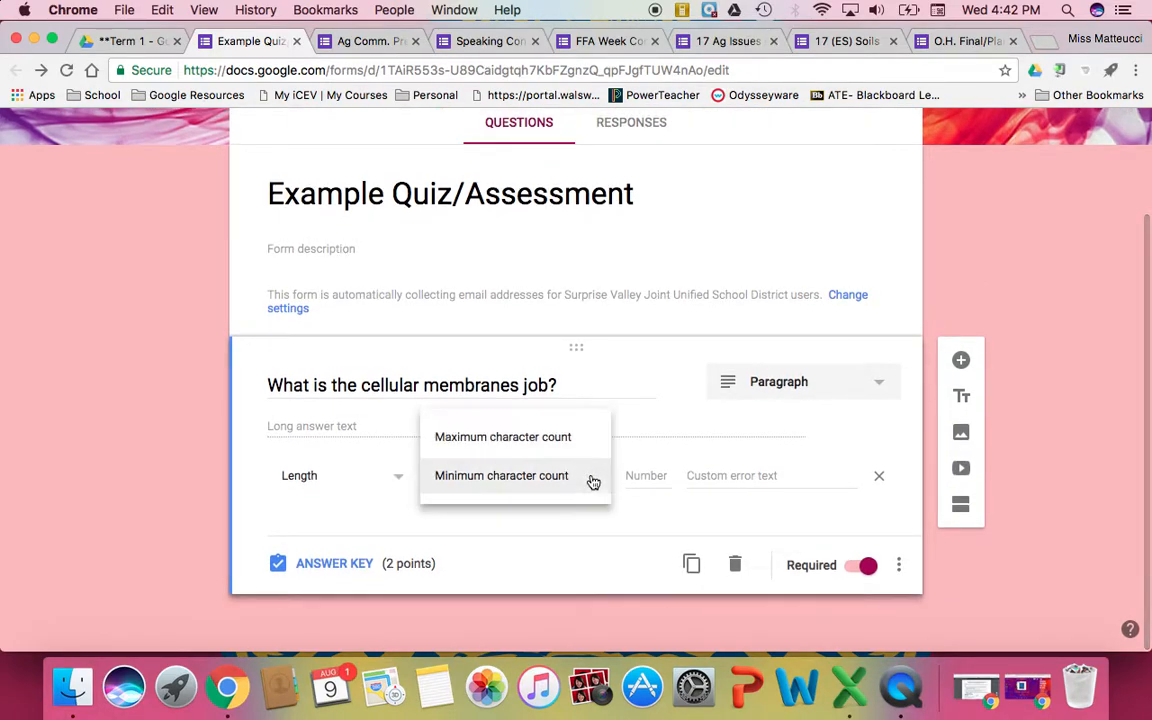
click(593, 477)
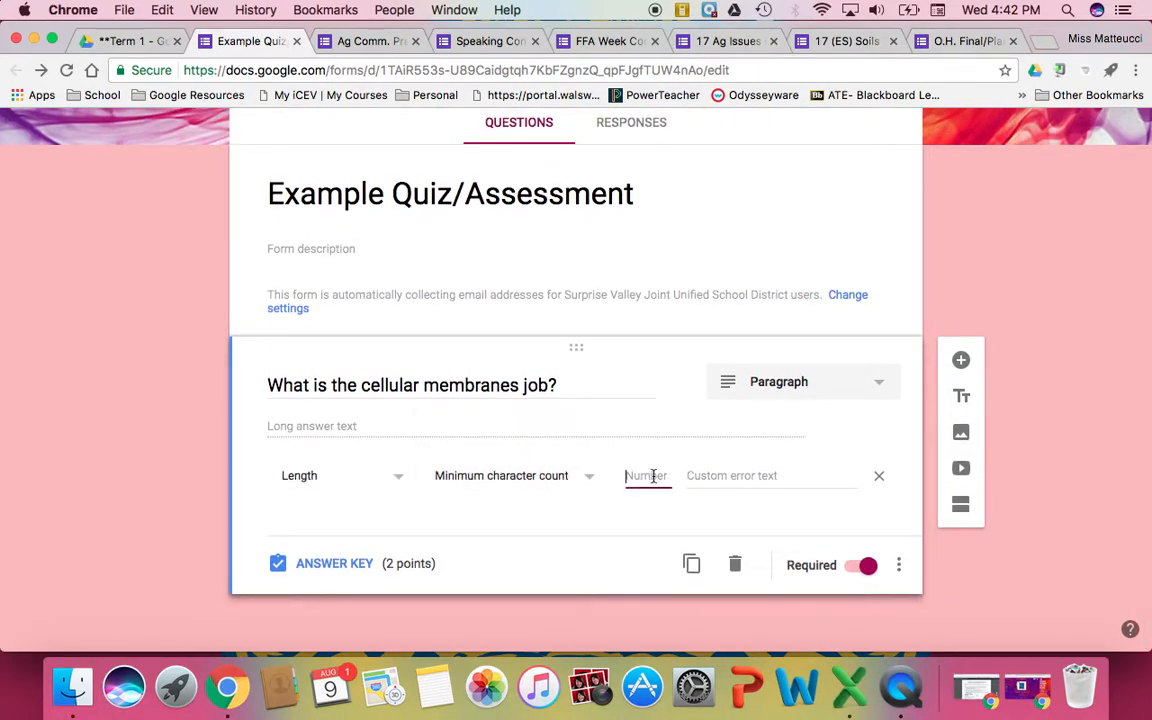
click(730, 478)
click(675, 508)
click(397, 477)
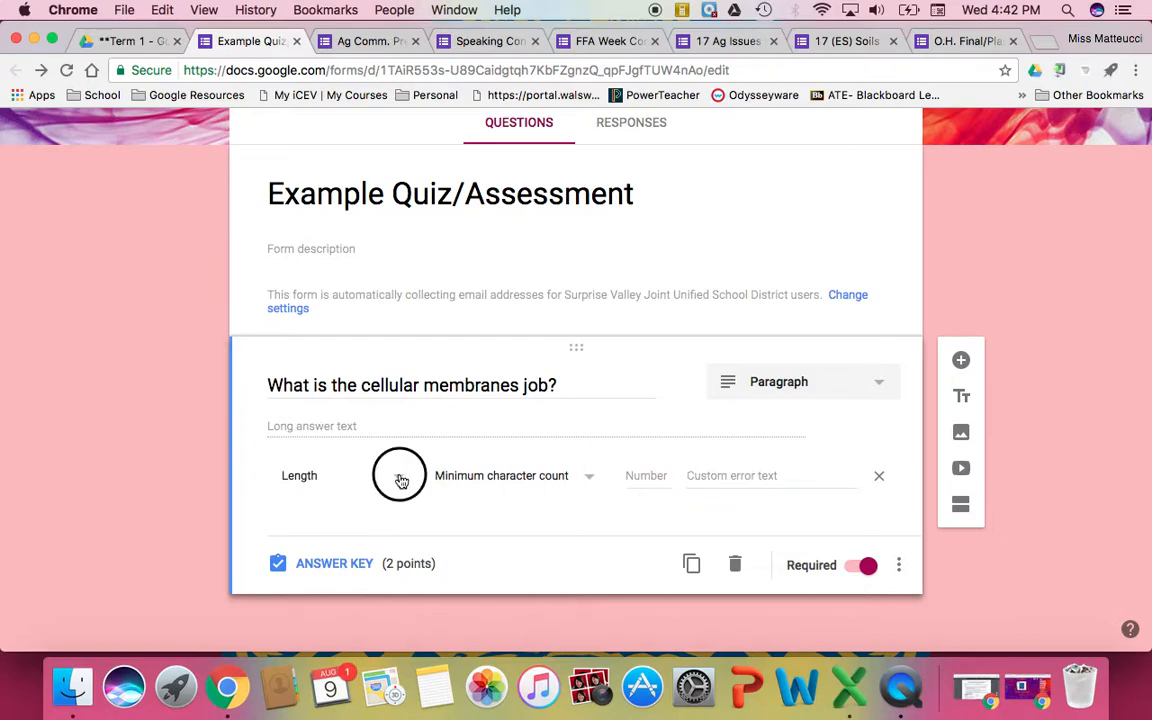
click(488, 507)
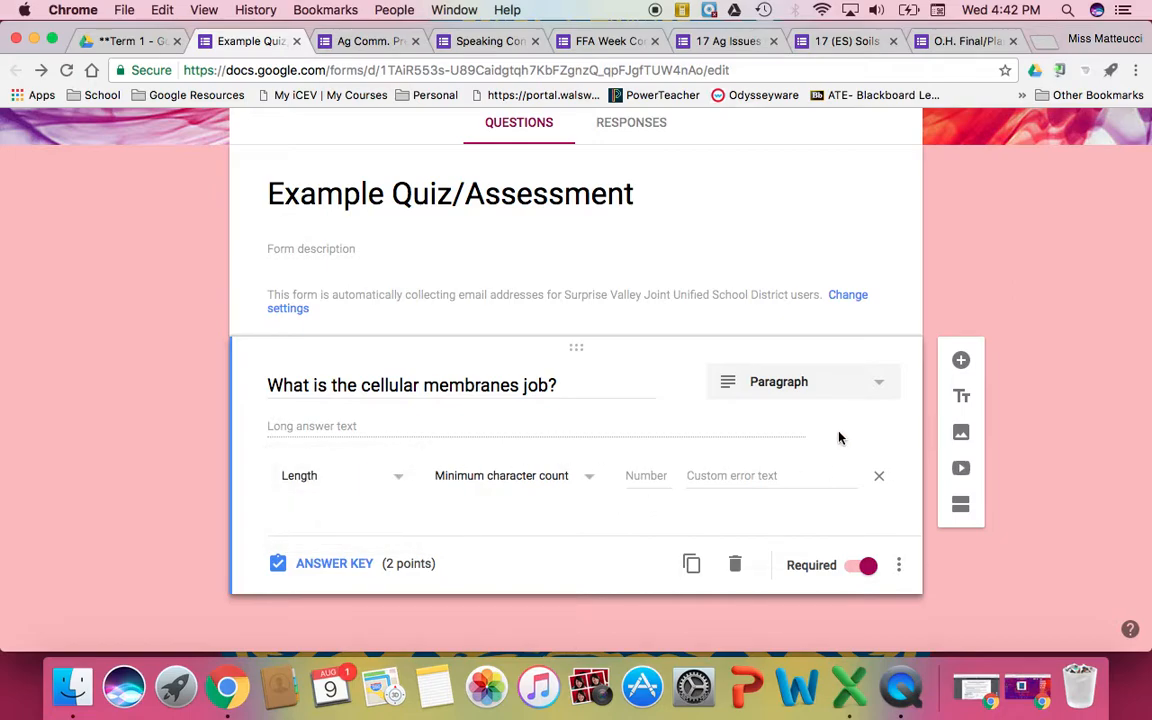
Add a second question of type Multiple choice with the text "The cells responsibilities are..."
click(961, 360)
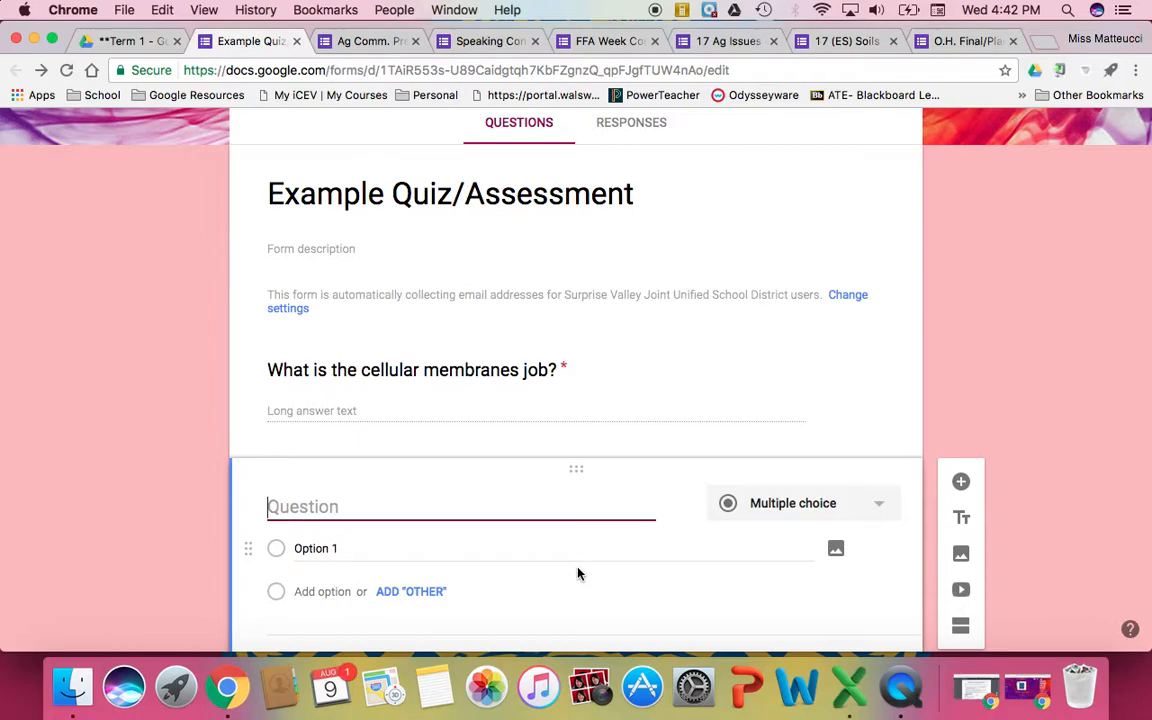
click(620, 282)
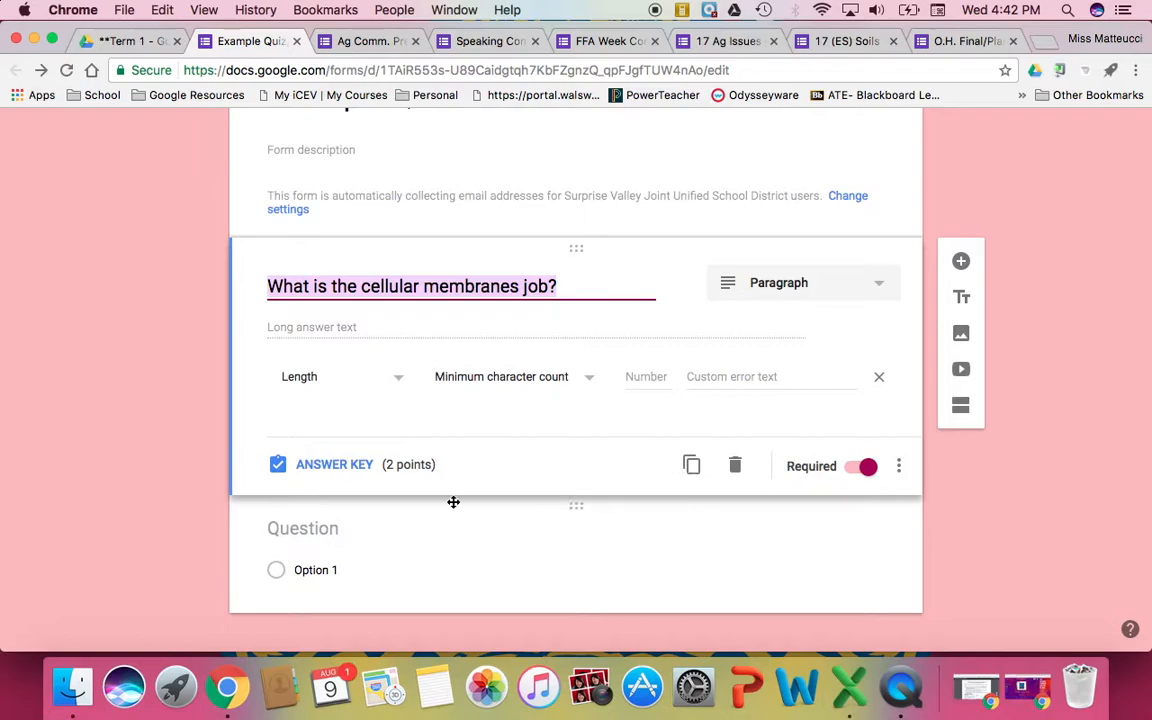
click(401, 516)
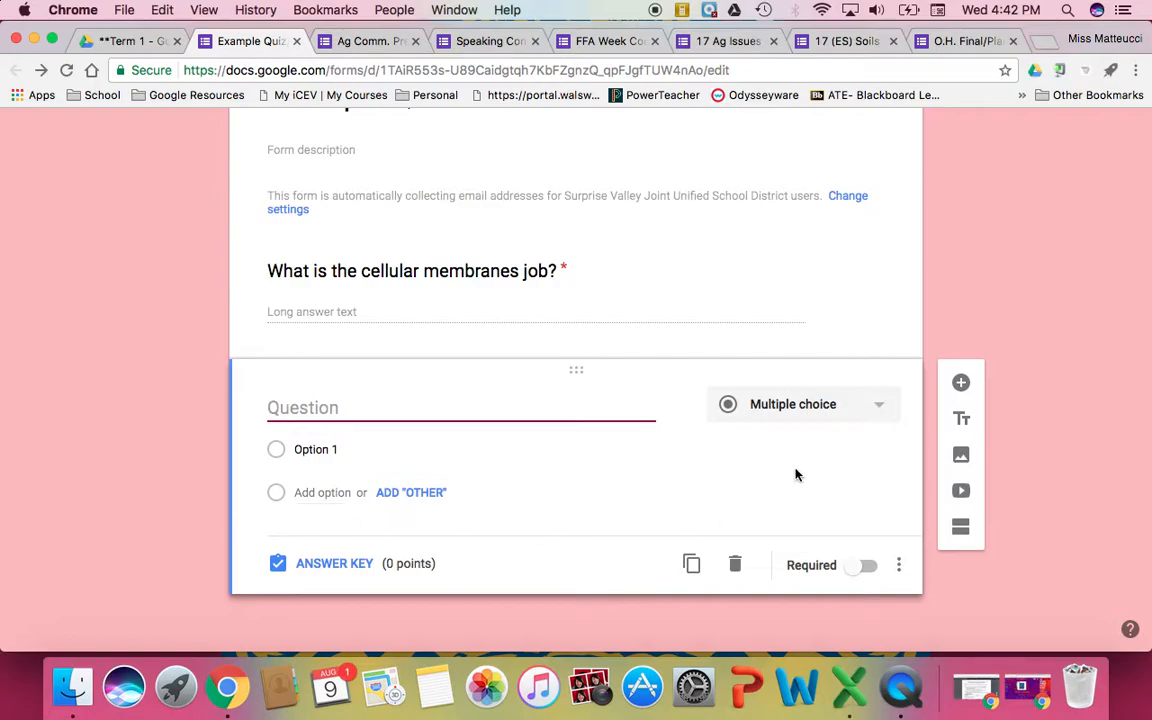
click(880, 410)
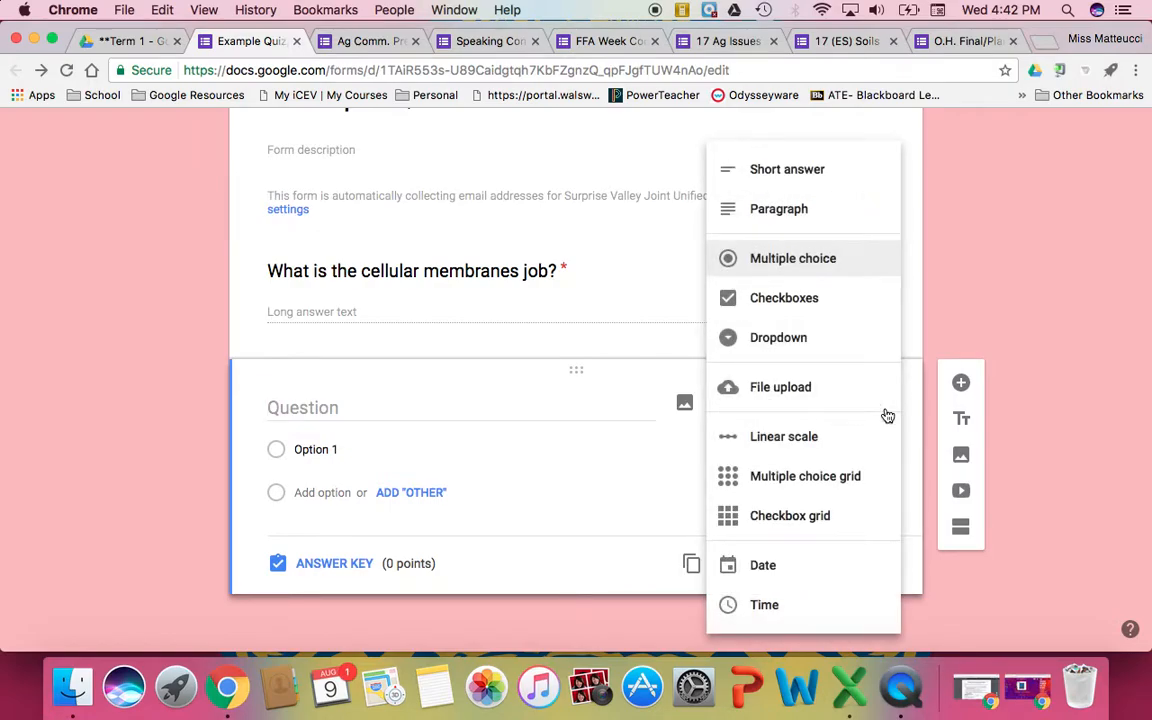
click(833, 262)
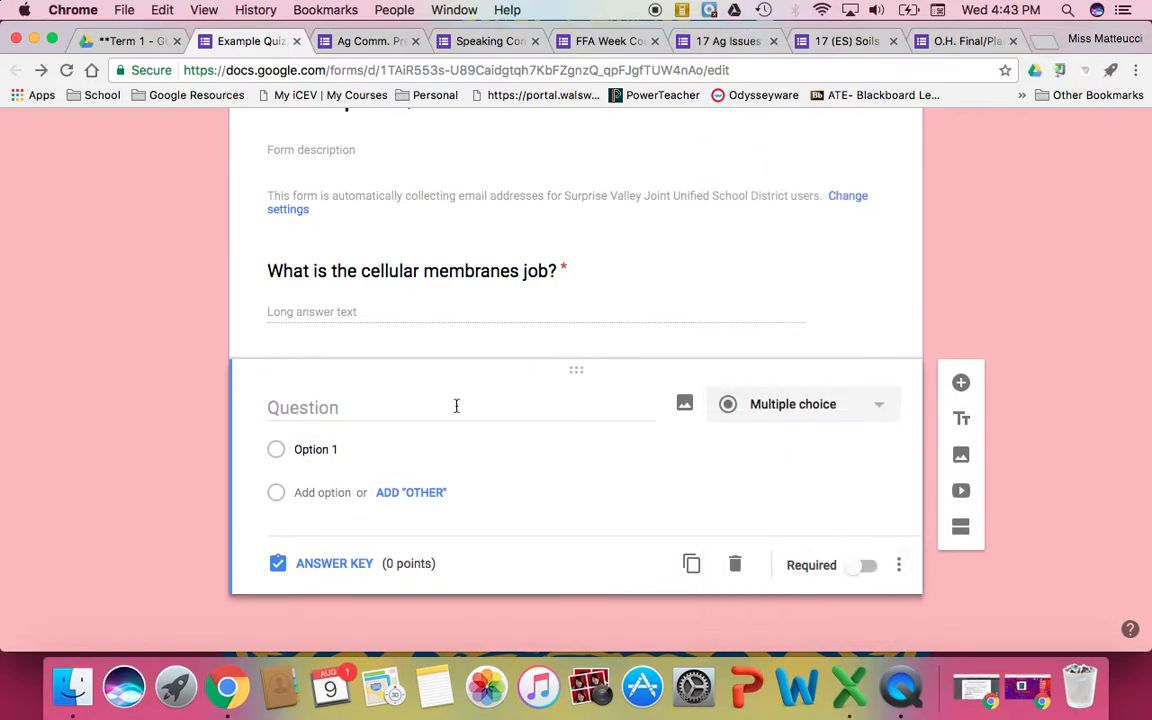
click(378, 406)
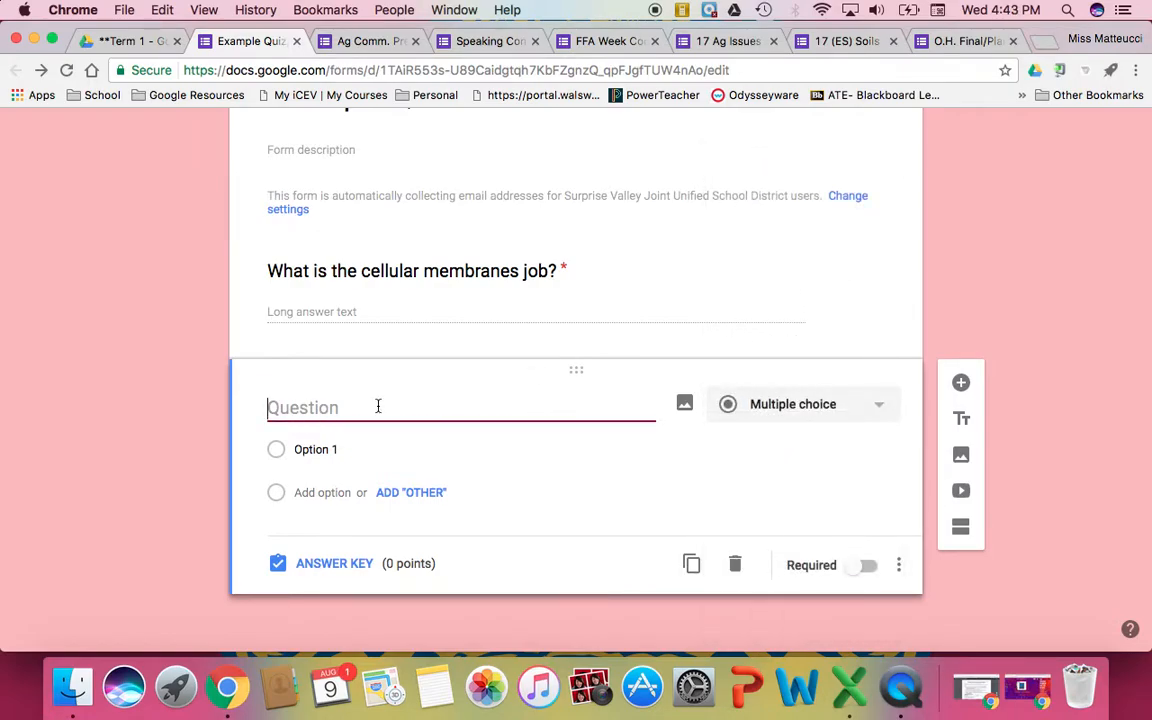
text(The ce)
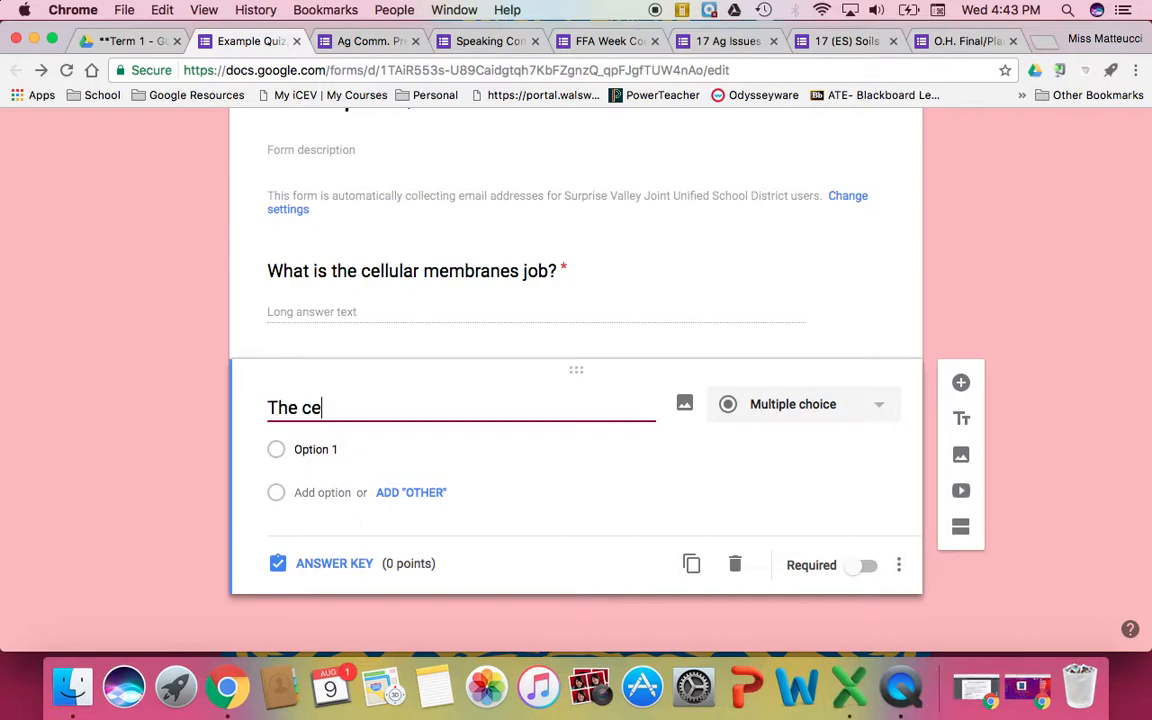
text(lls responsibi)
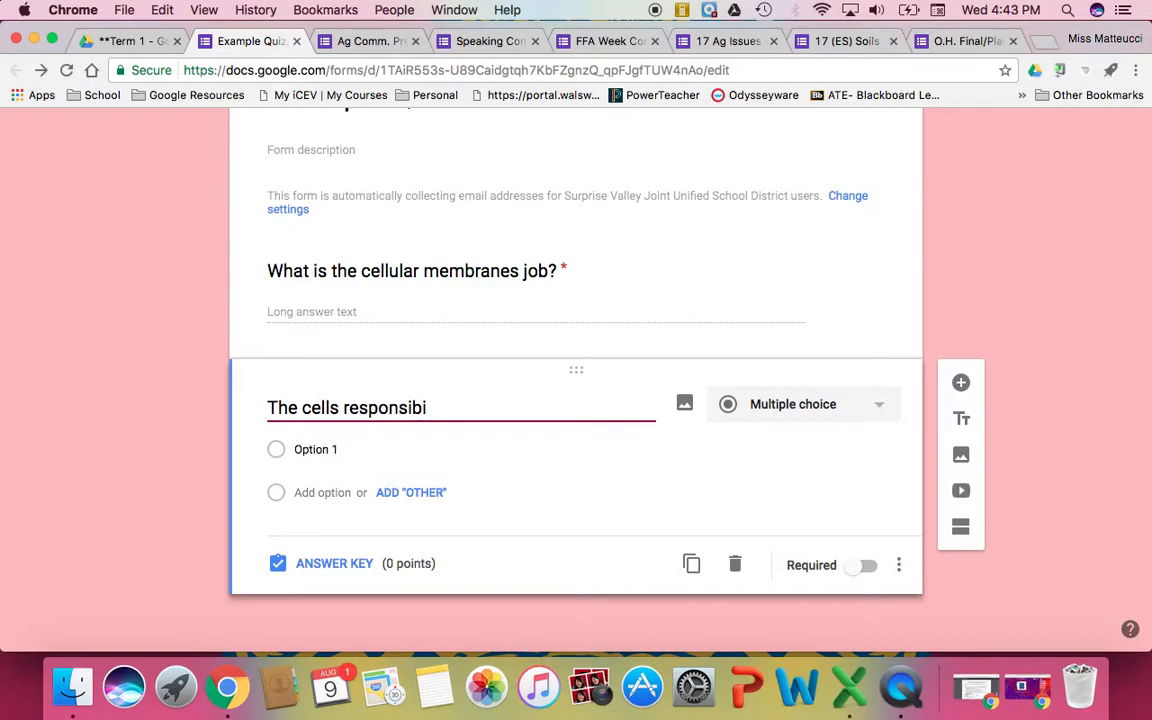
text(lities are...)
Give the second question the options "answer 1", "answer 2" and "answer3", plus an "Other" option
click(334, 449)
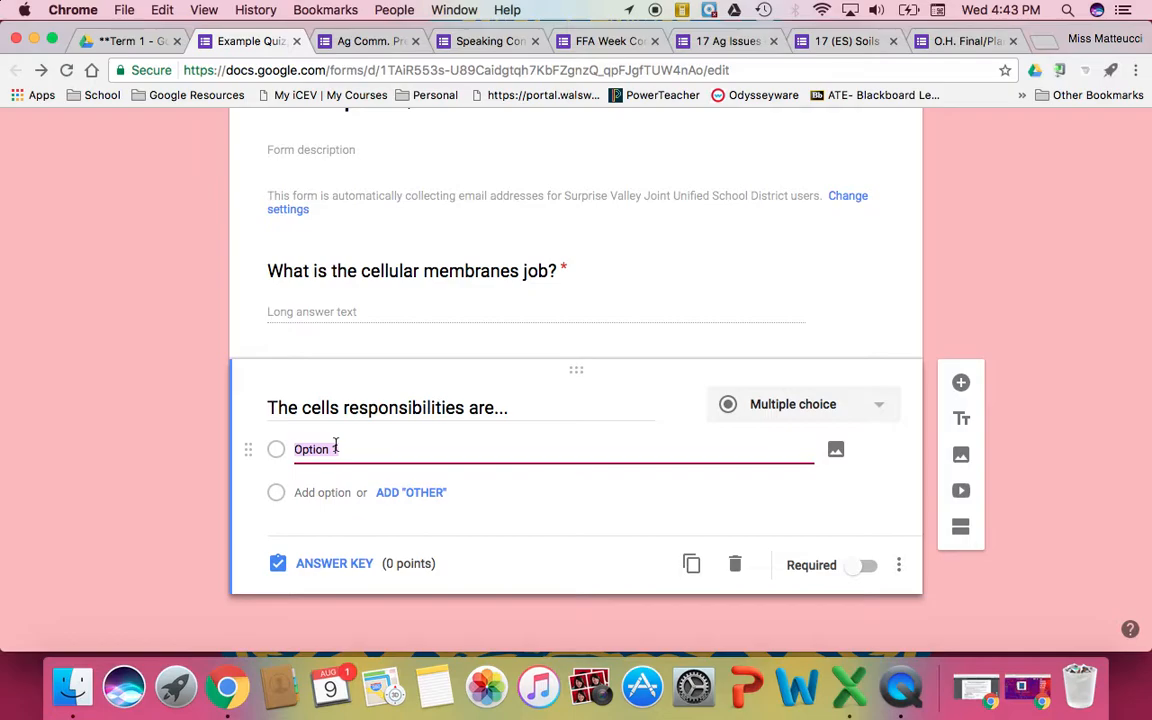
text(answer 1)
key(Tab)
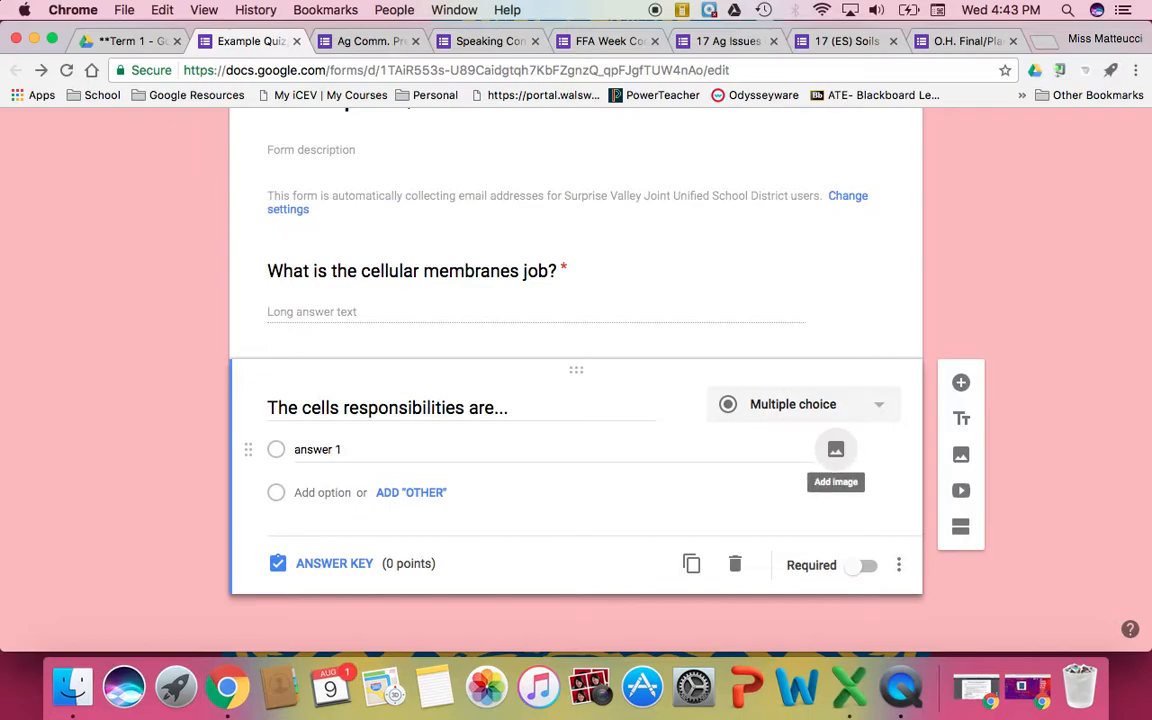
key(Tab)
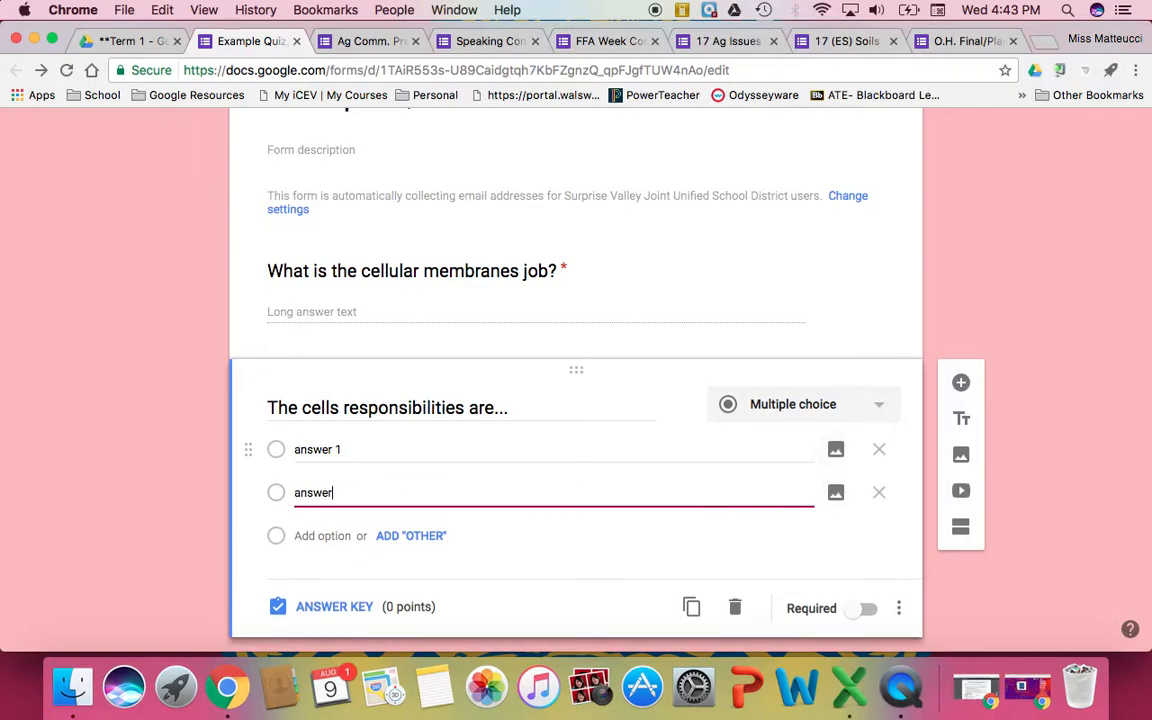
key(Return)
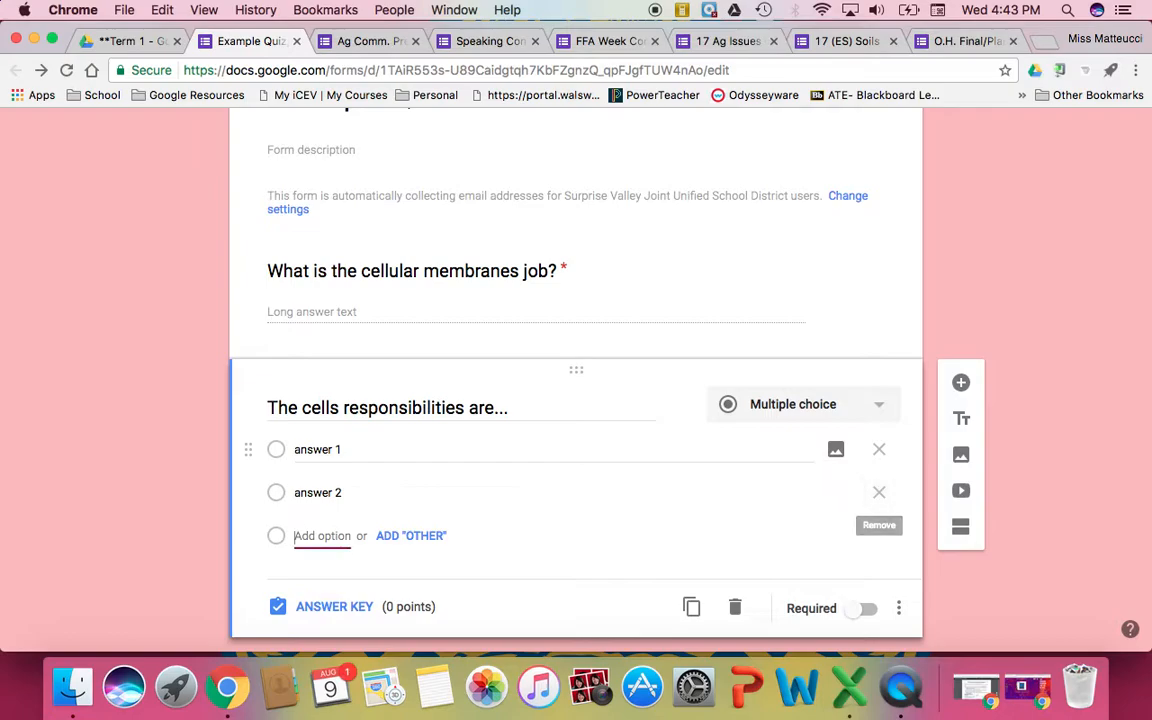
text(answer)
key(Tab)
key(Tab)
key(Tab)
key(Tab)
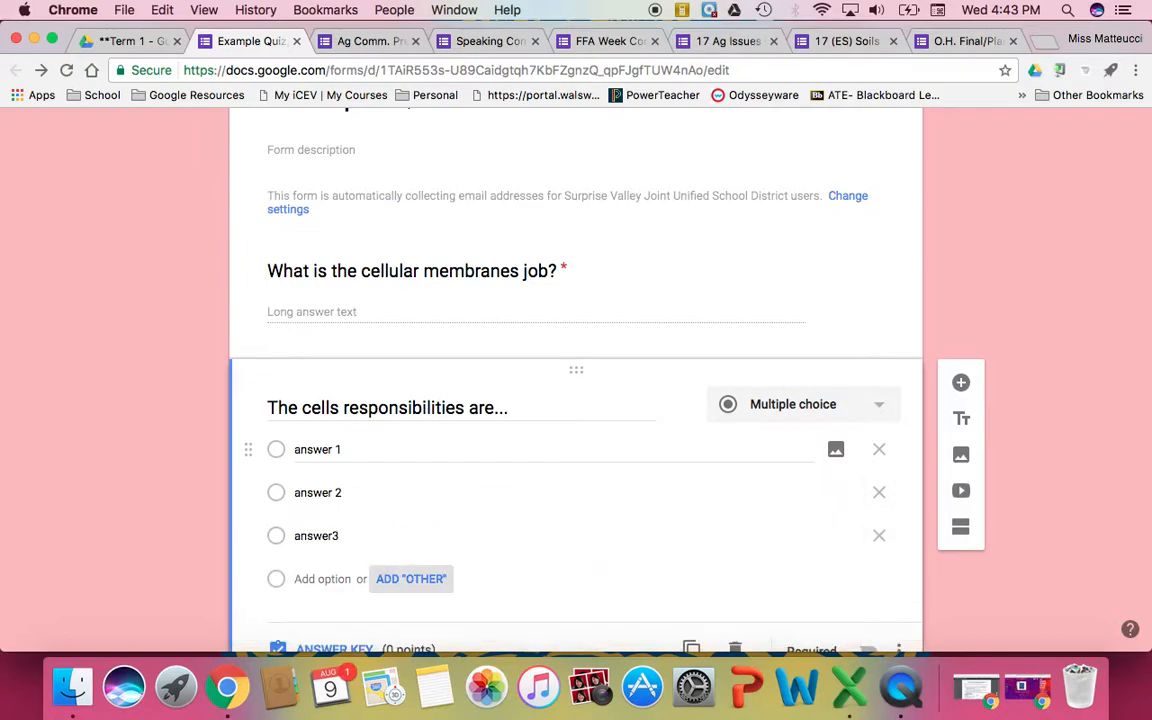
click(391, 584)
Set the cells responsibilities question to 1 point in its answer key
scroll(478, 582, down, 2)
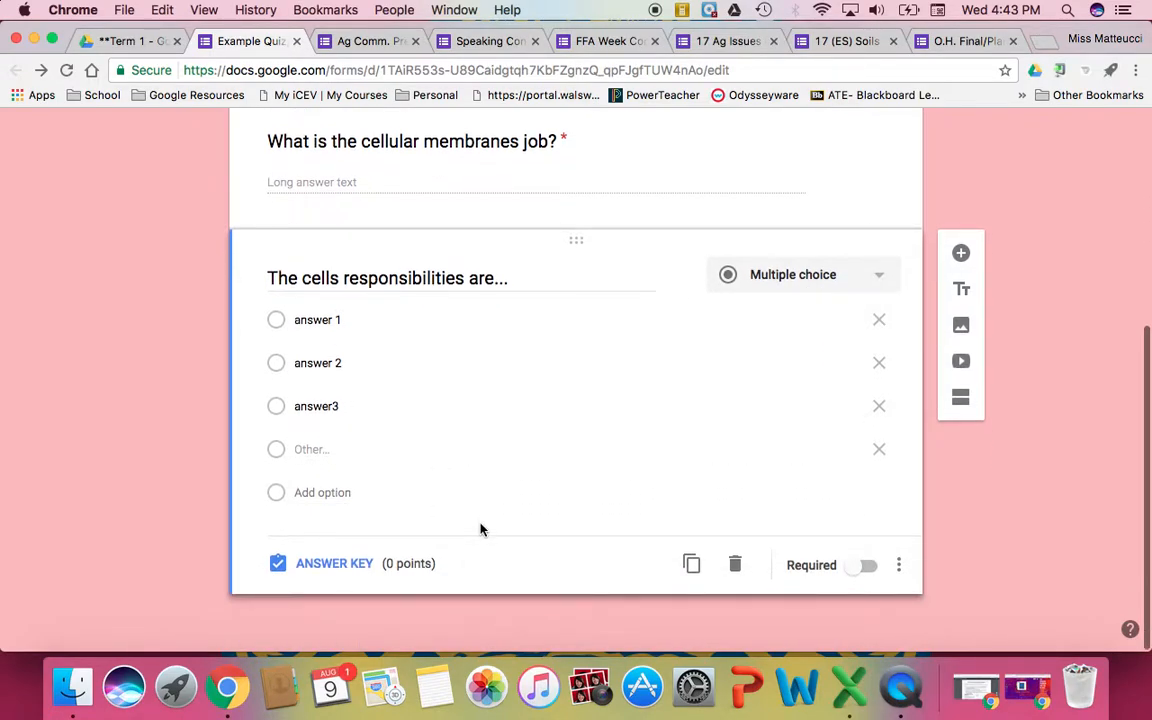
click(334, 565)
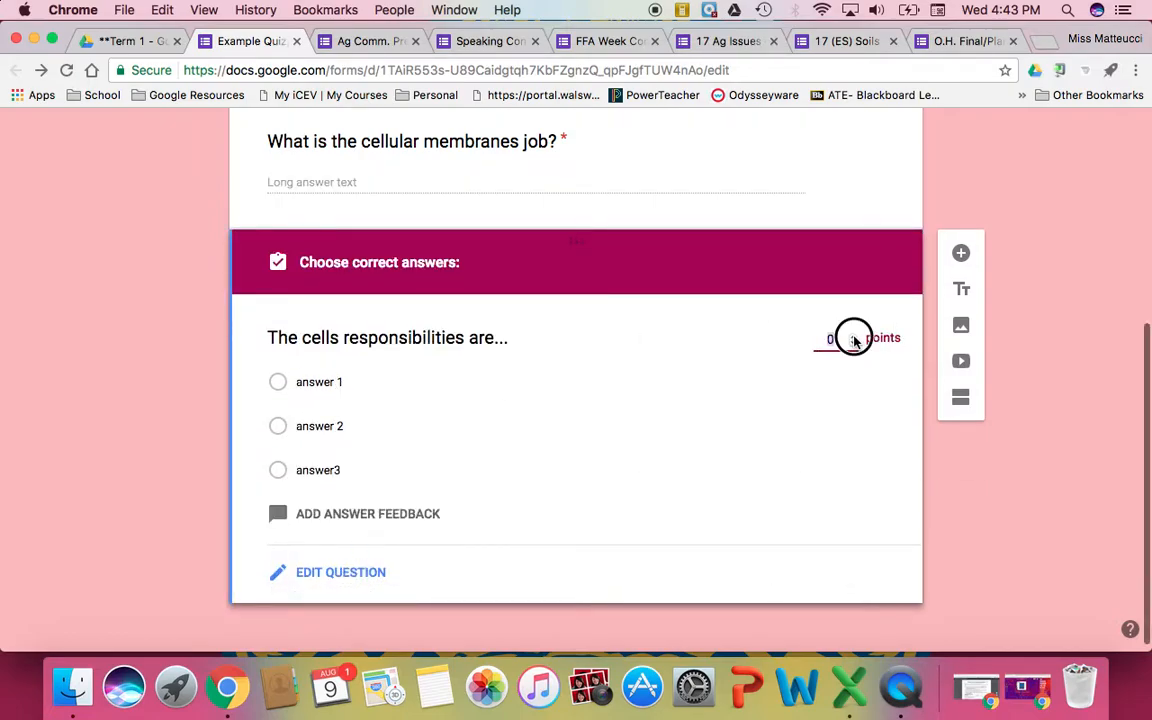
click(854, 338)
click(432, 514)
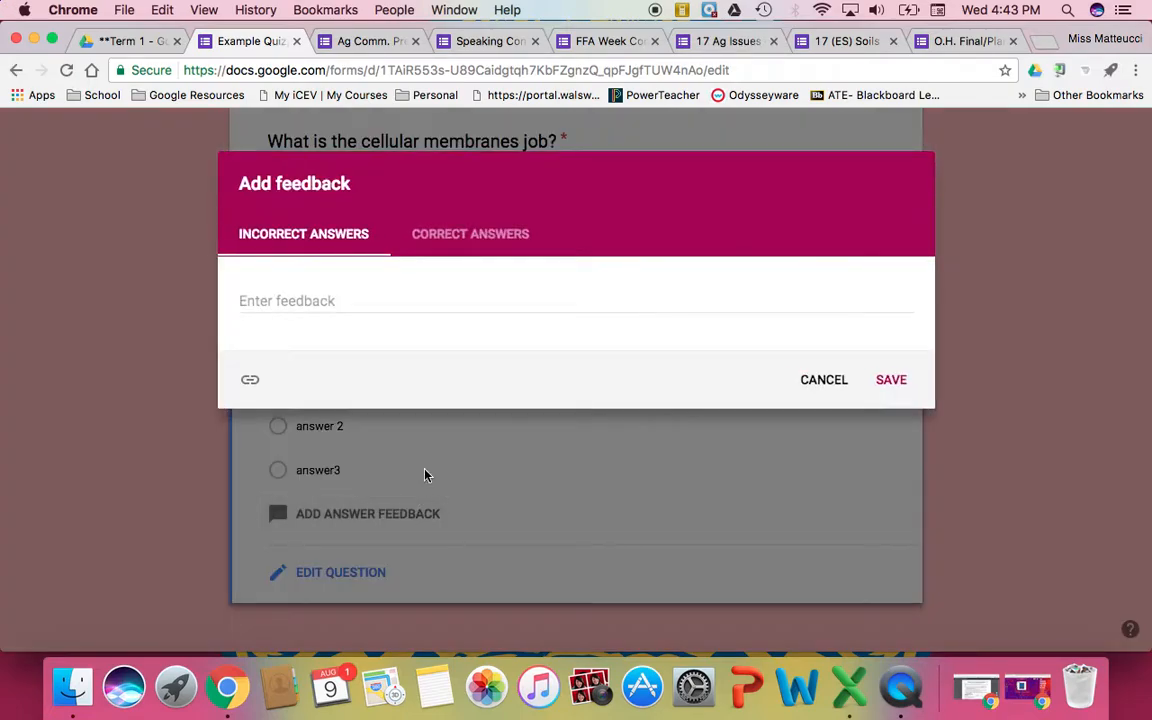
click(468, 234)
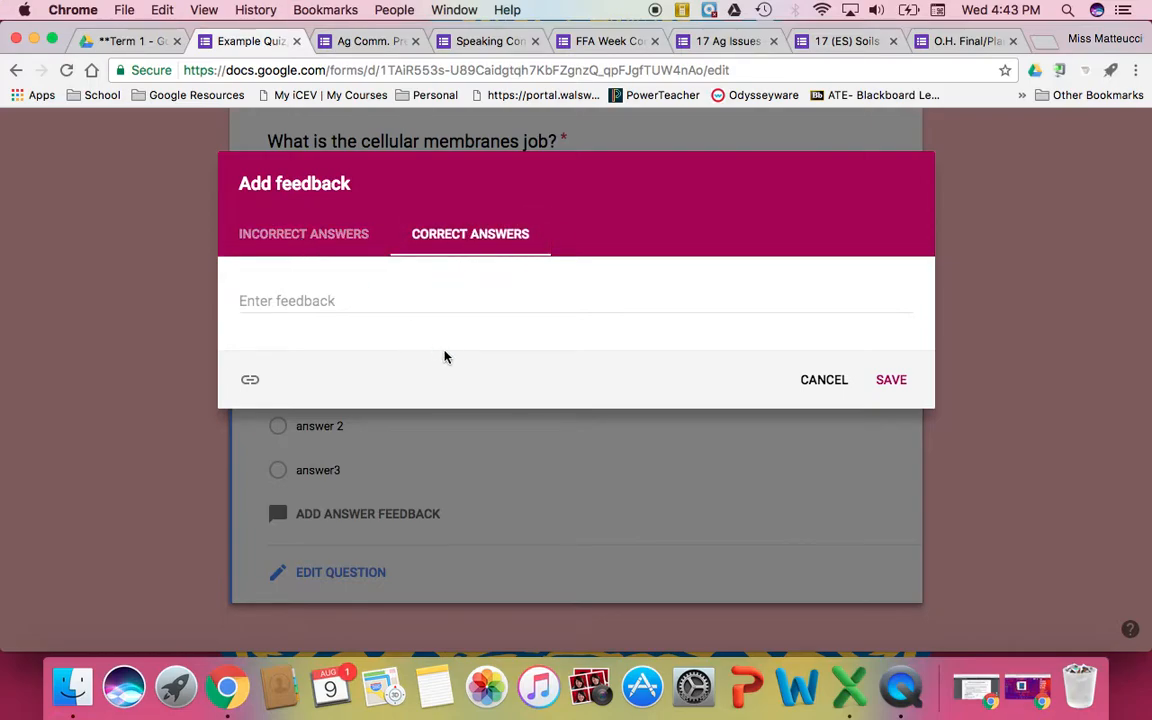
click(822, 380)
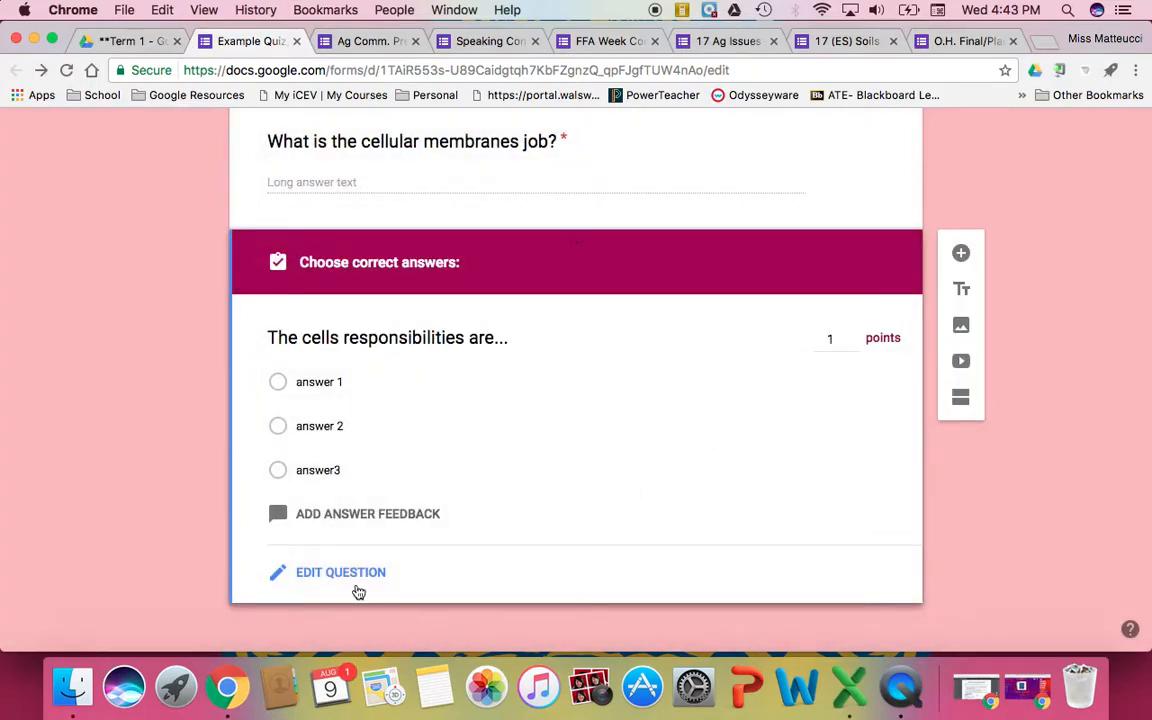
Return to editing the cells responsibilities question and make it required
click(343, 578)
click(862, 567)
click(898, 565)
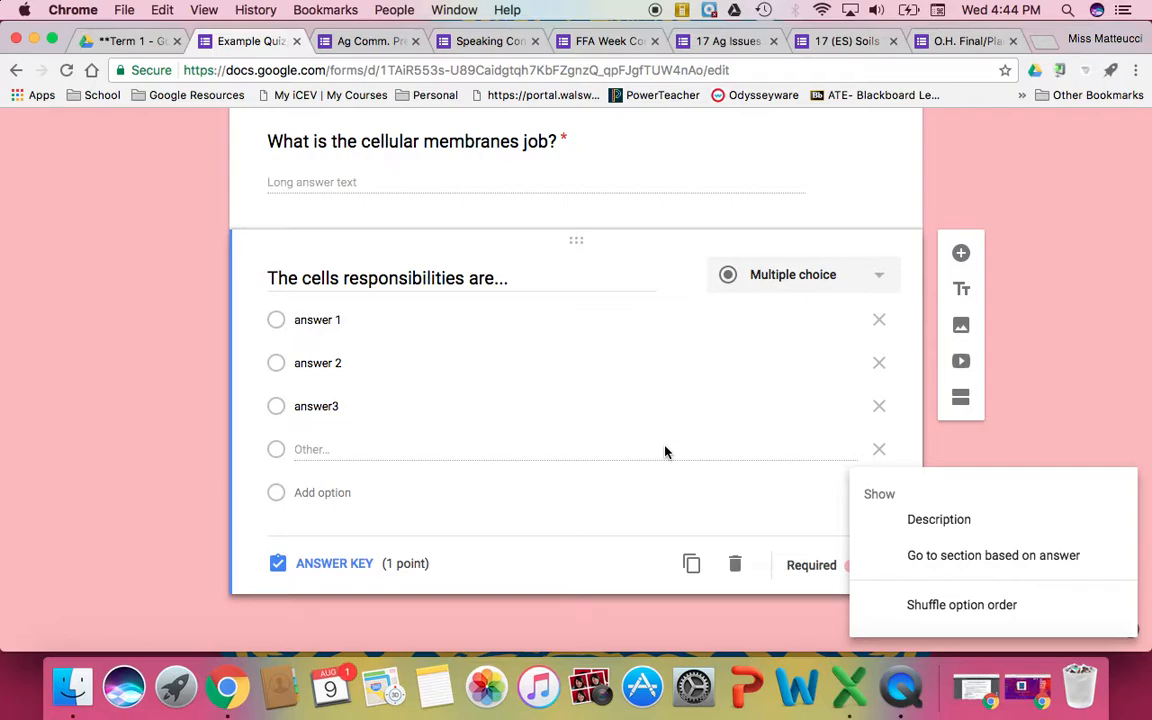
click(1078, 441)
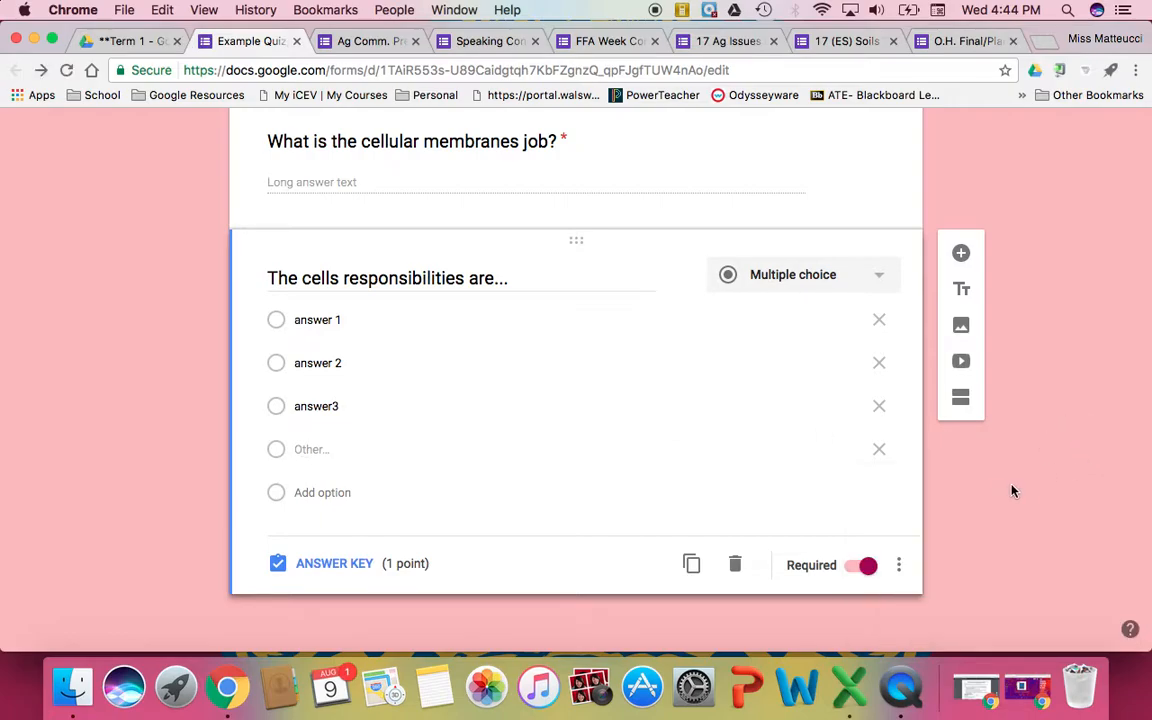
Add a new section after the cells responsibilities question and select its title
click(961, 401)
scroll(656, 486, down, 3)
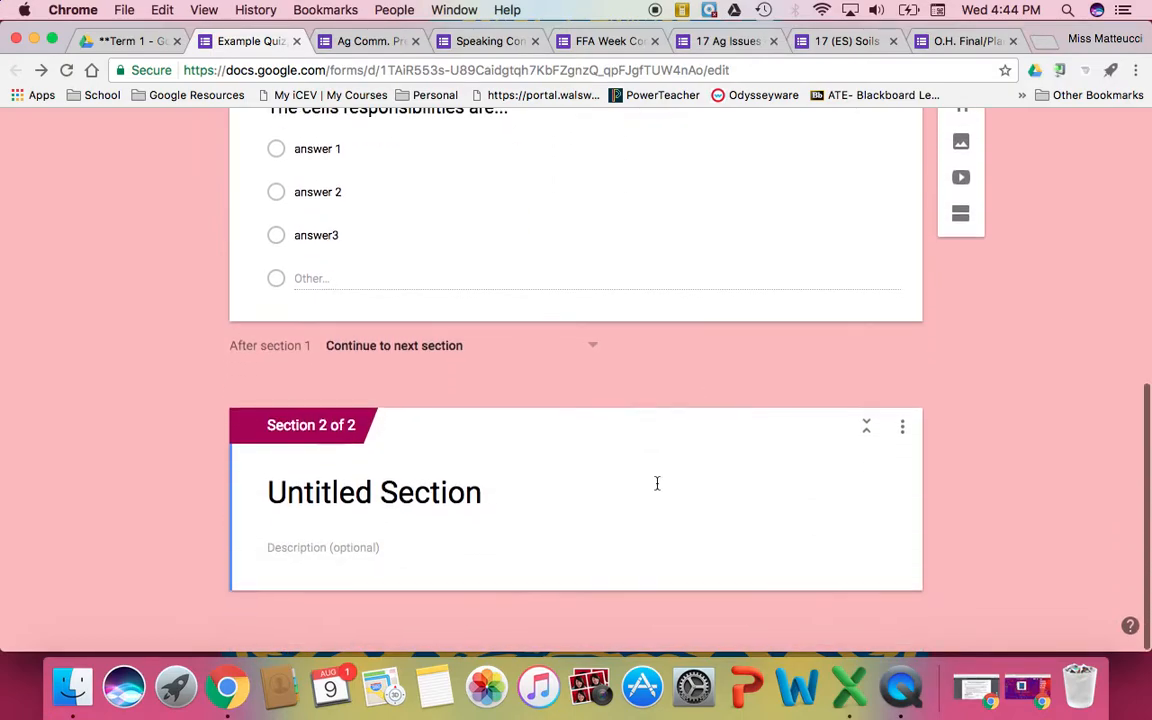
scroll(465, 510, up, 15)
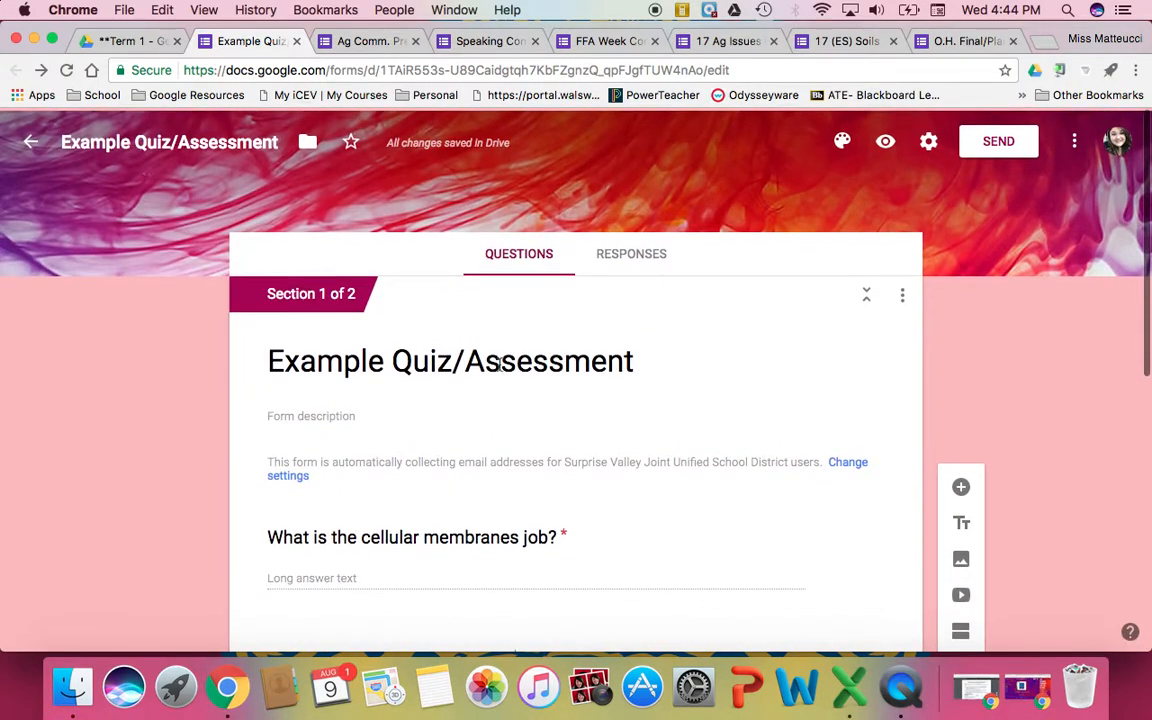
scroll(482, 500, down, 3)
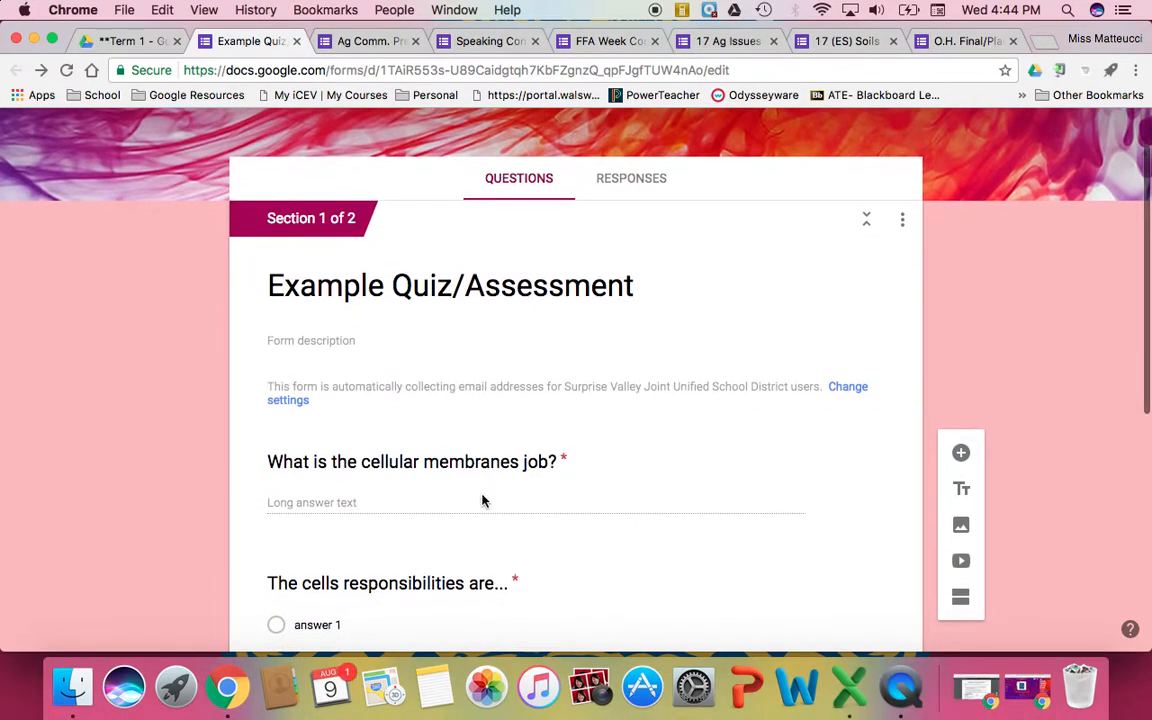
scroll(482, 500, down, 10)
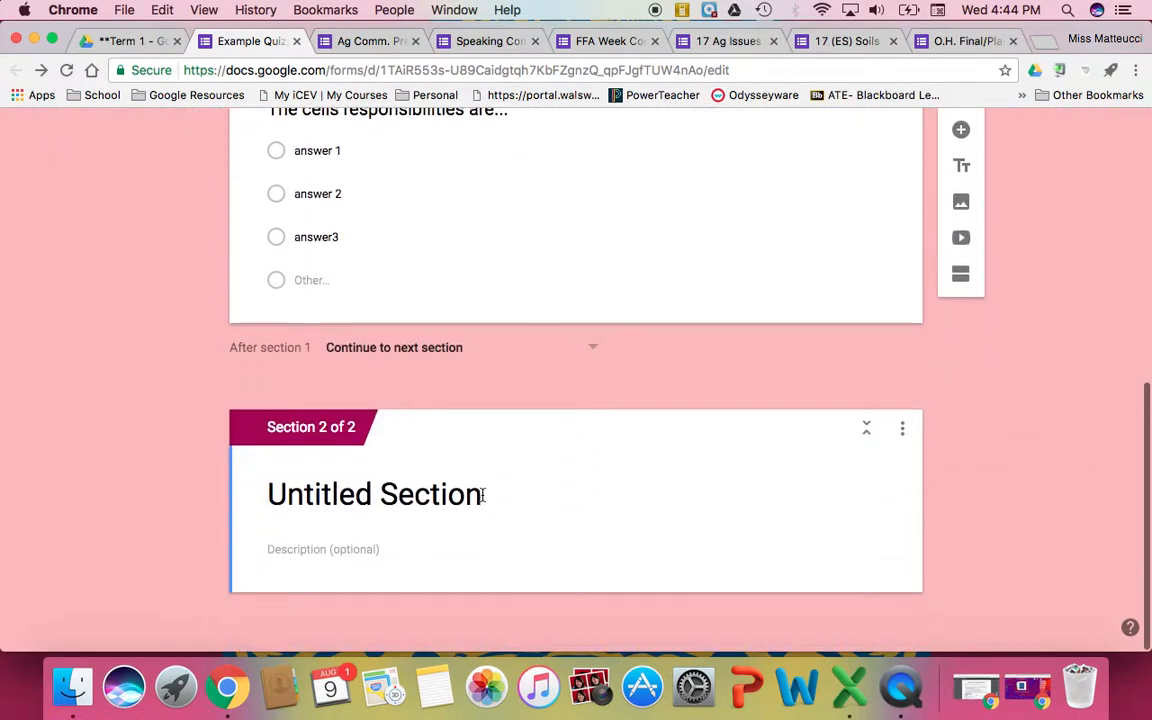
click(424, 497)
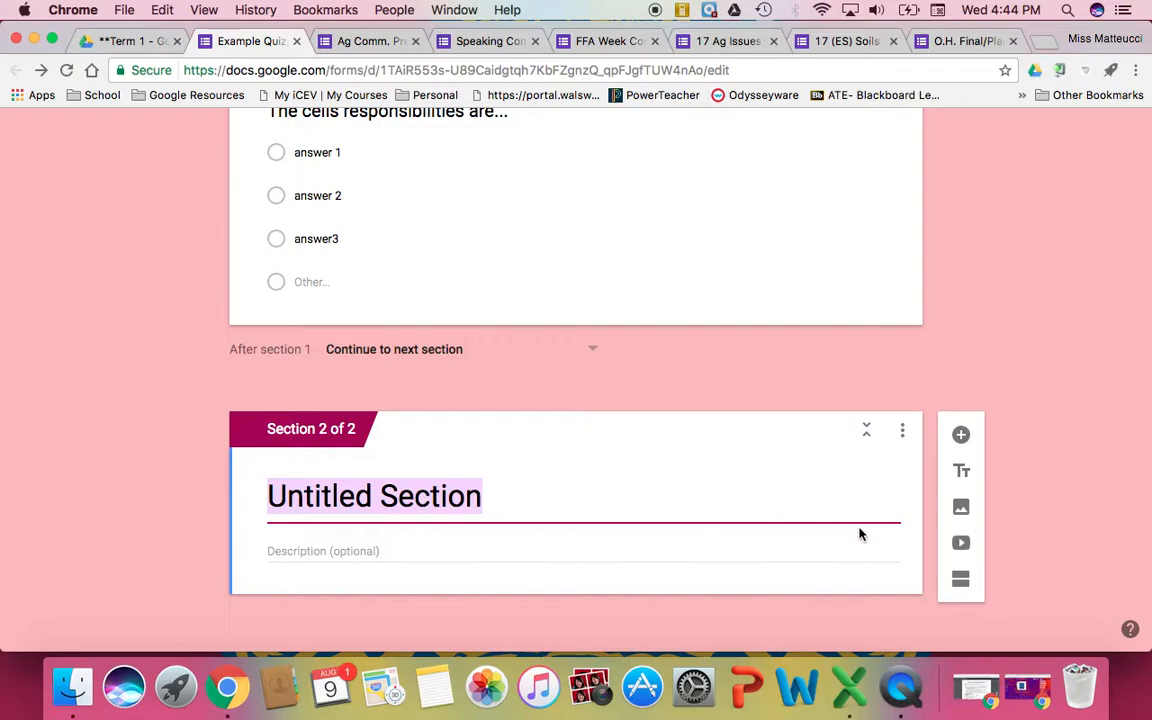
Examine the new section's management options and the choices for where respondents go after section 1
click(902, 433)
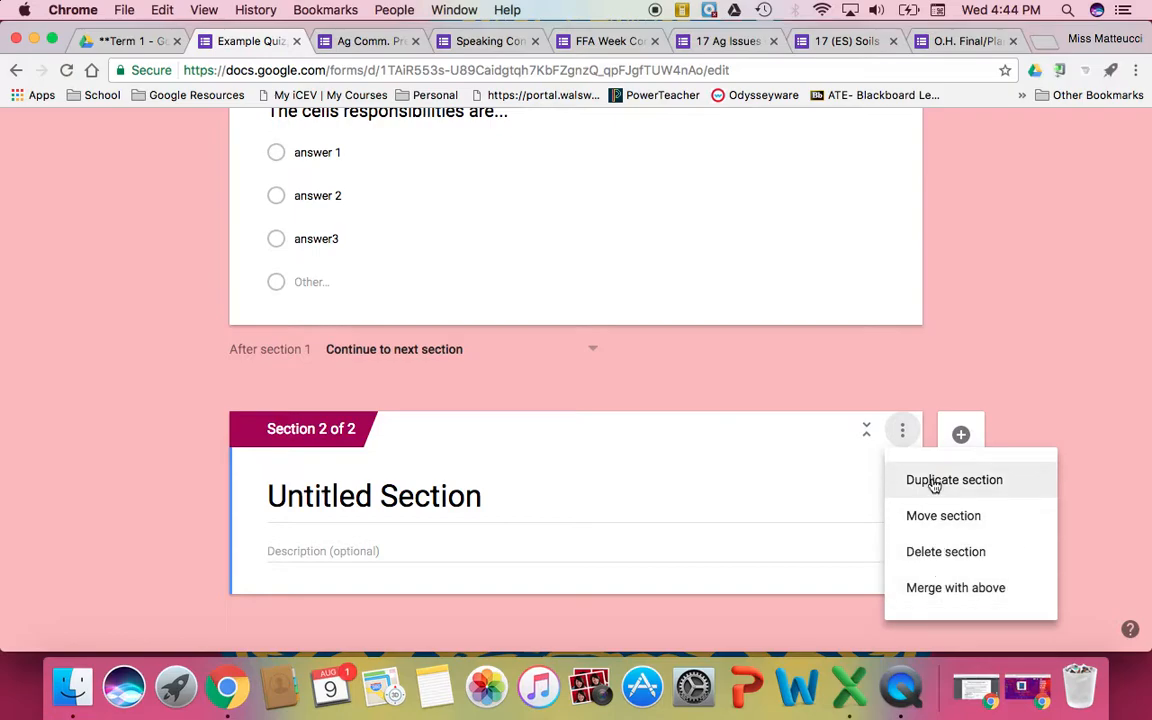
click(642, 374)
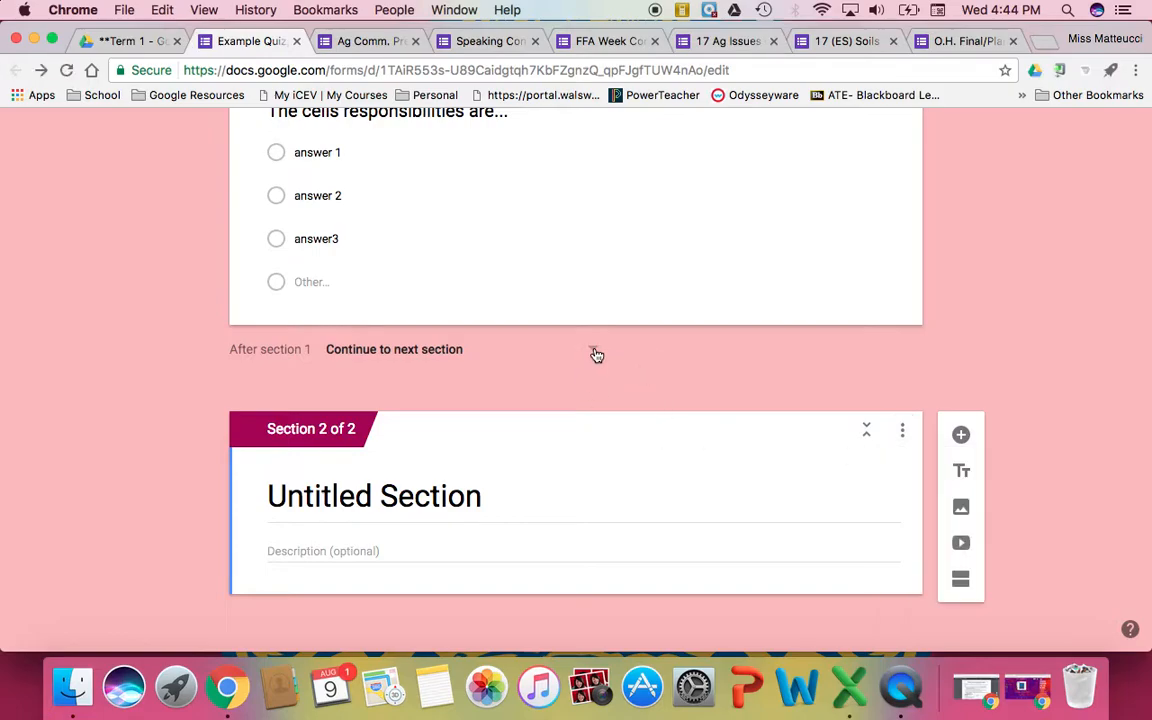
scroll(594, 349, up, 4)
scroll(594, 351, down, 4)
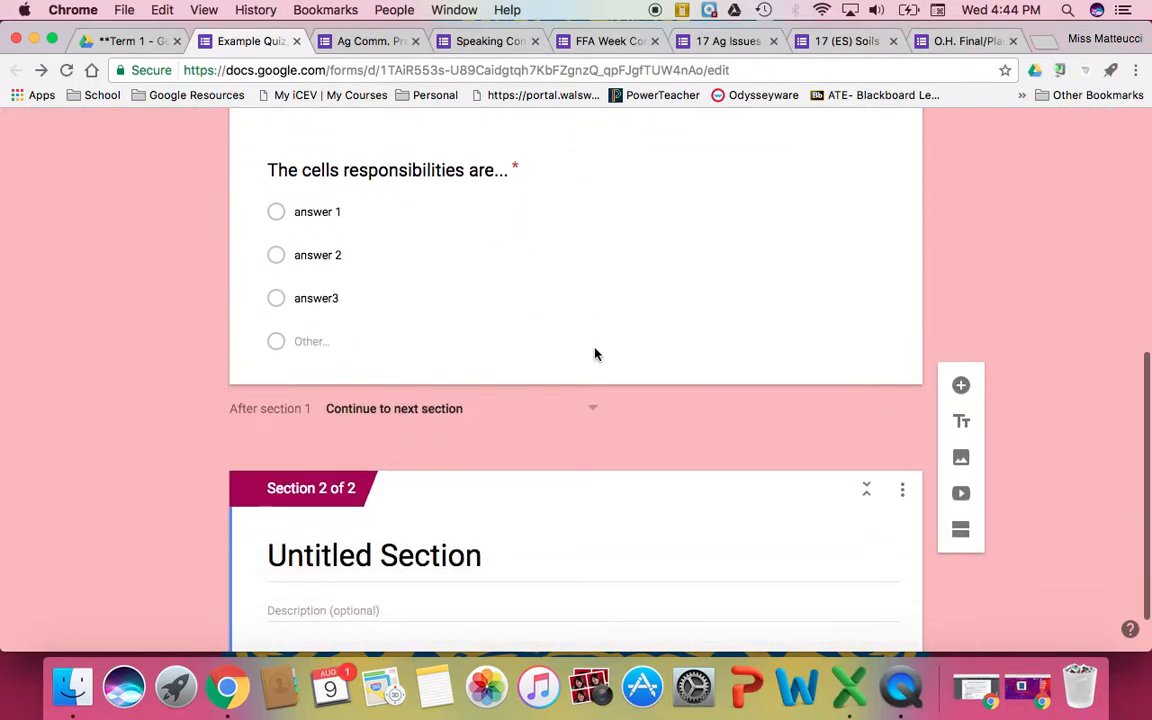
click(594, 372)
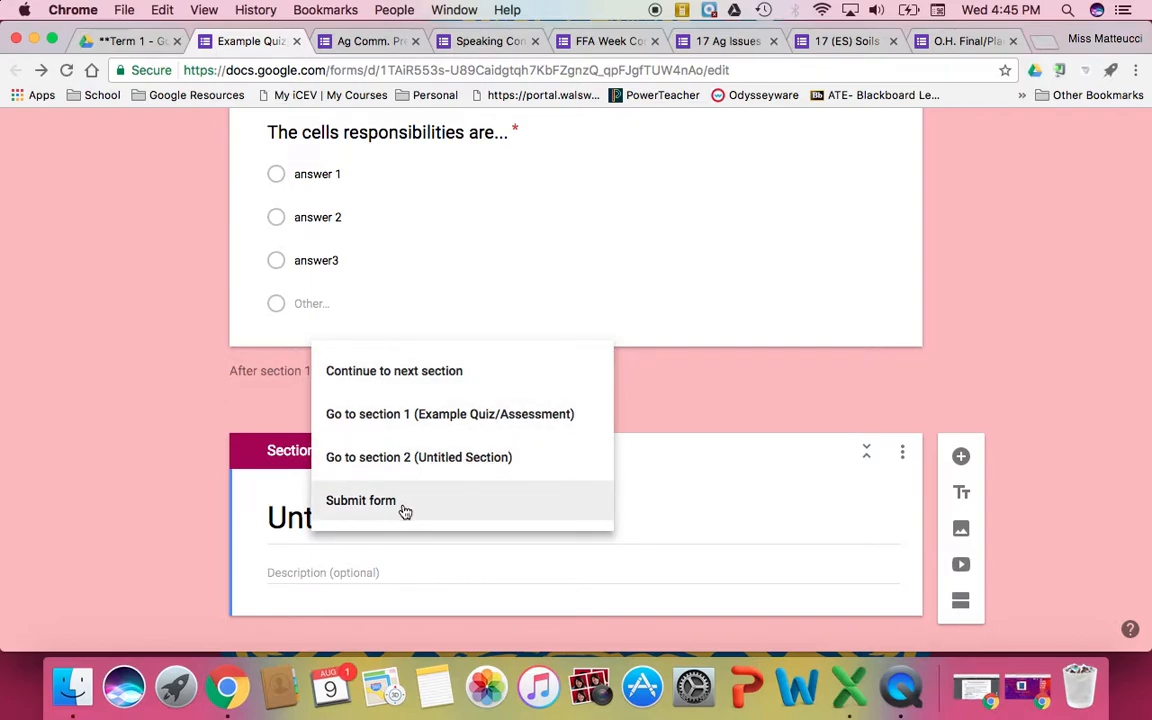
click(753, 373)
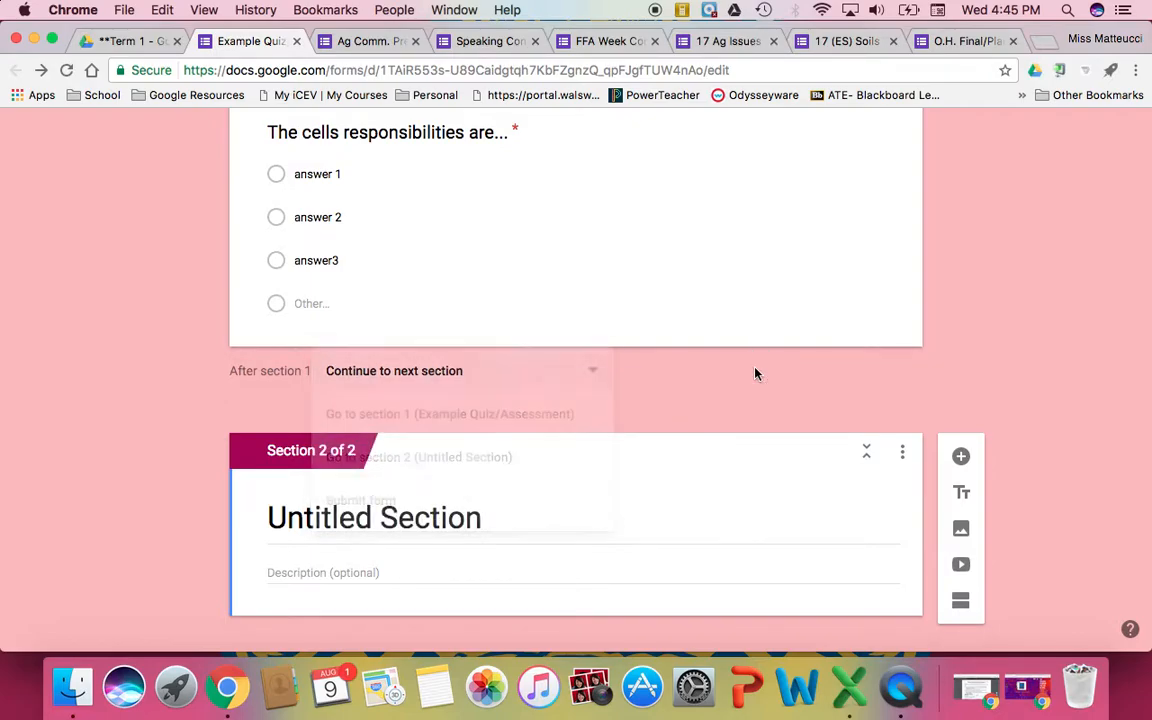
Add a title and description block to section 2
scroll(903, 381, down, 1)
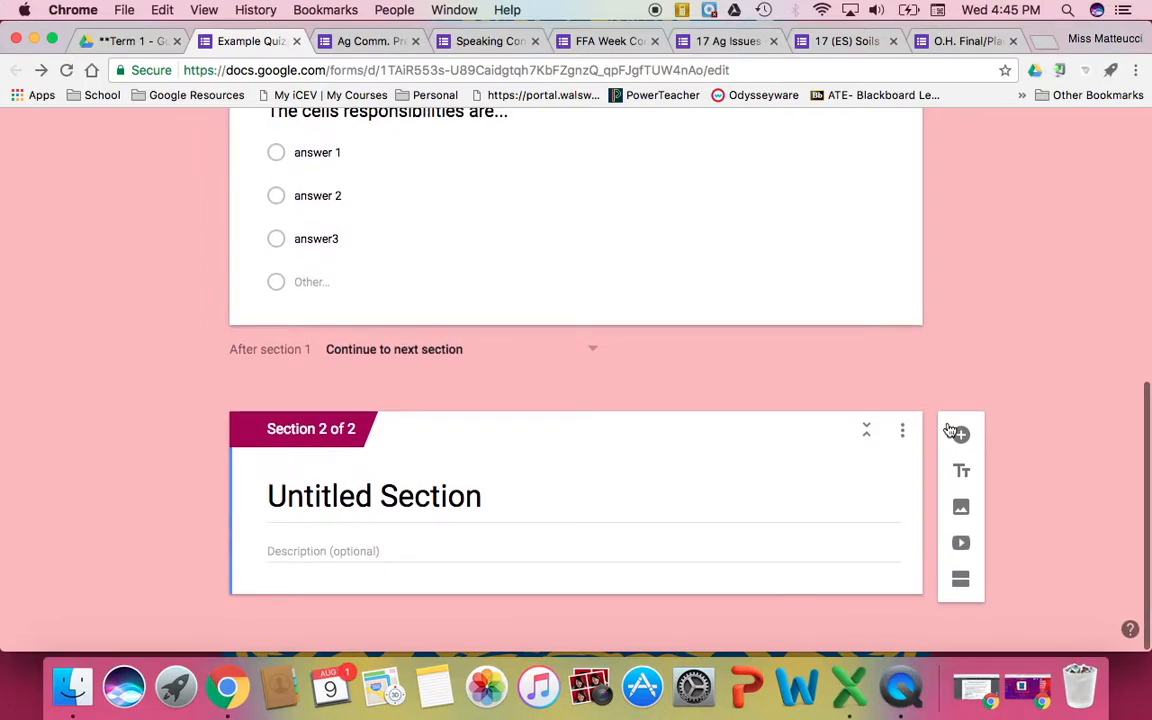
click(966, 478)
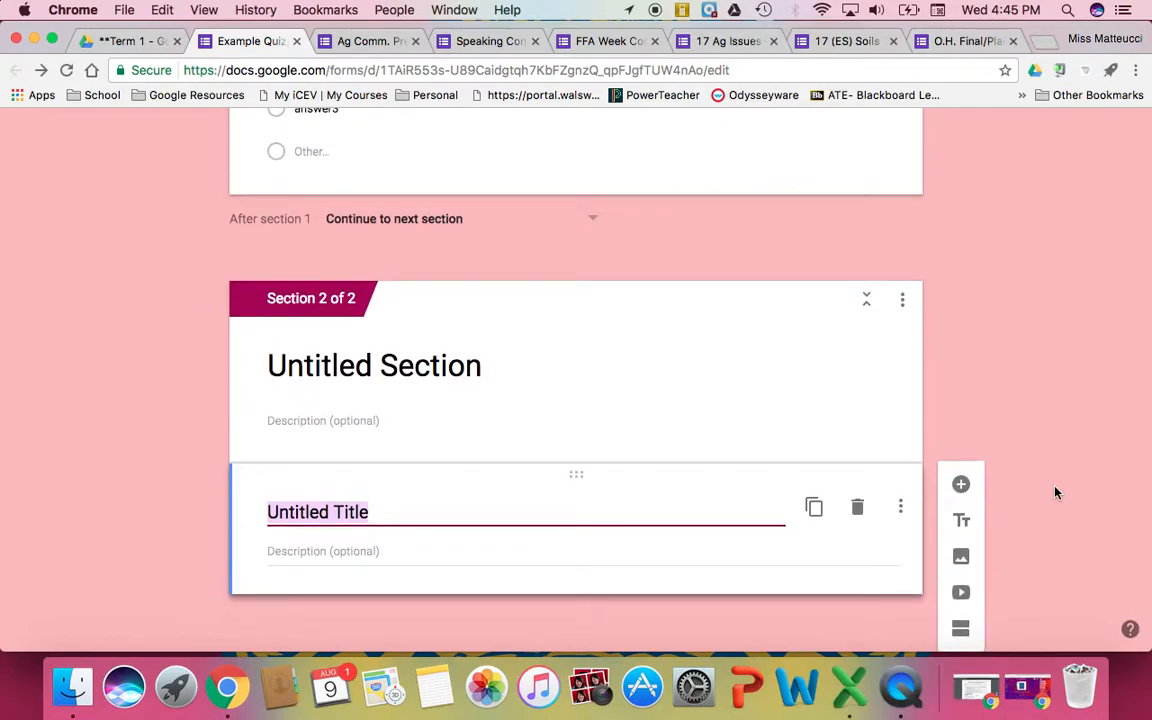
scroll(1055, 490, down, 1)
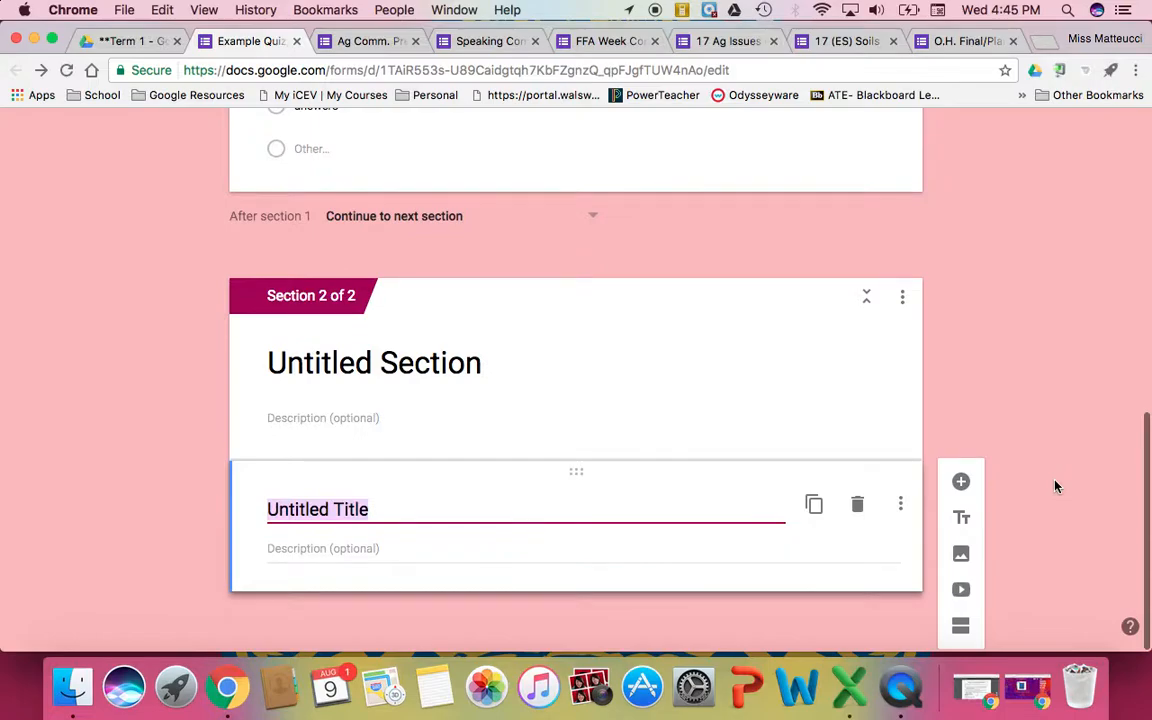
Insert the labelled green plant cell diagram into section 2 from a Google image search for "cells"
click(961, 555)
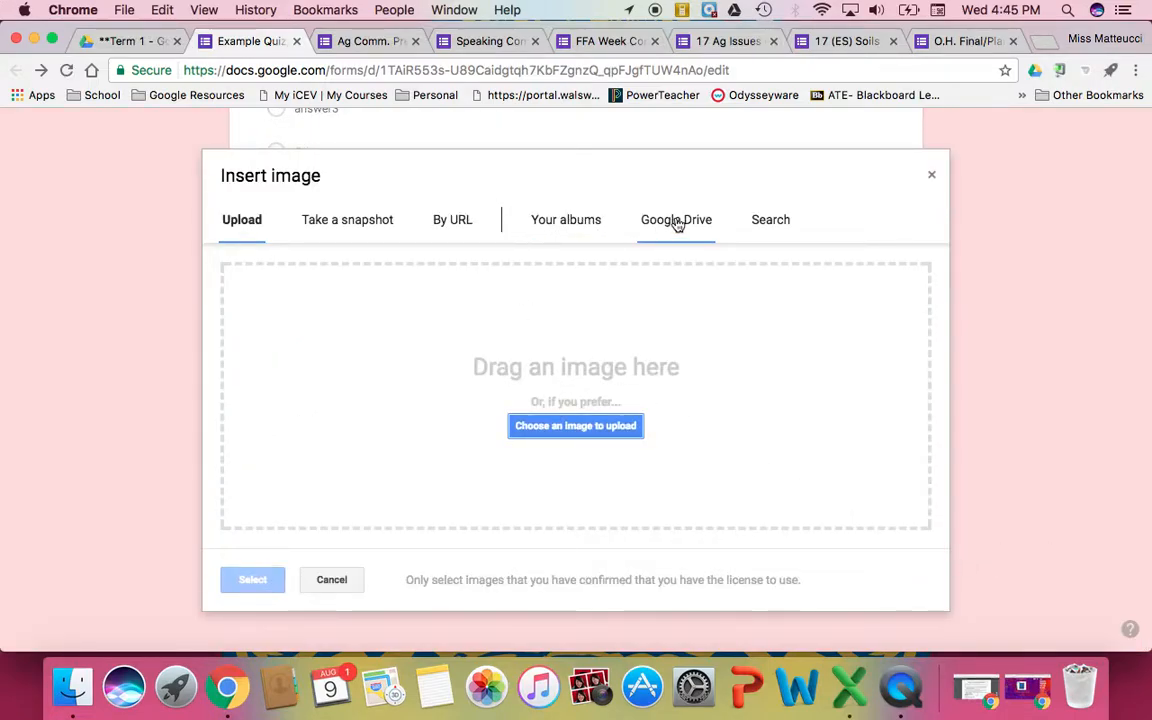
click(779, 220)
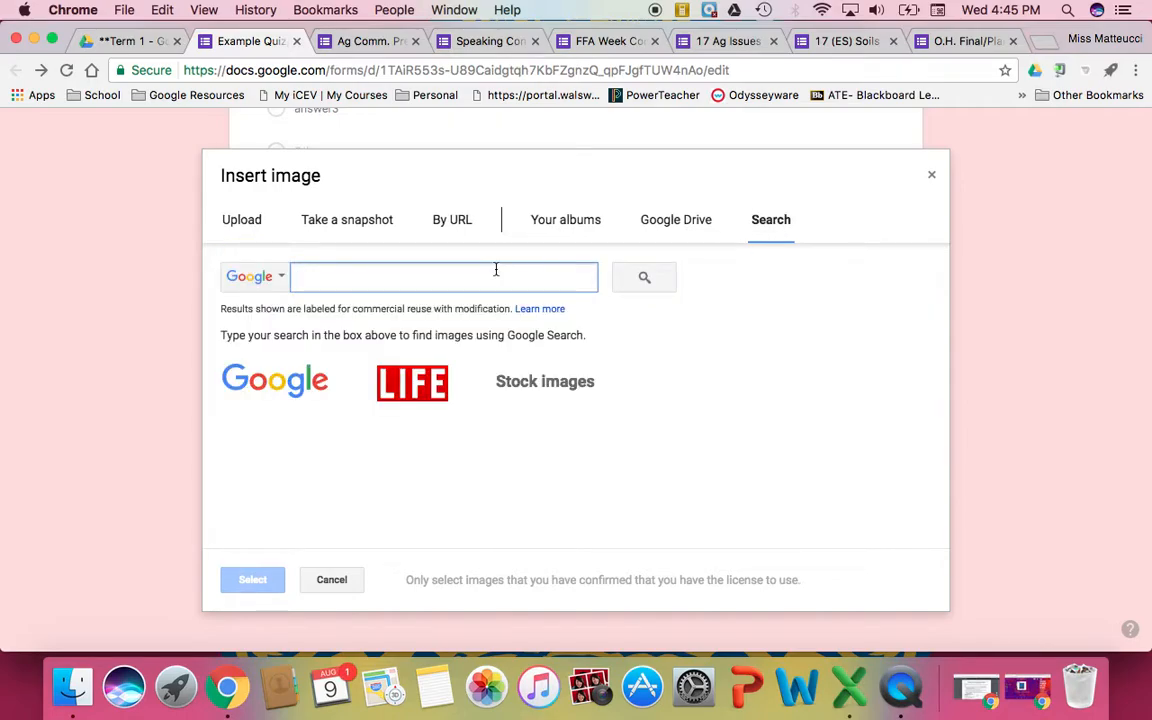
text(cells)
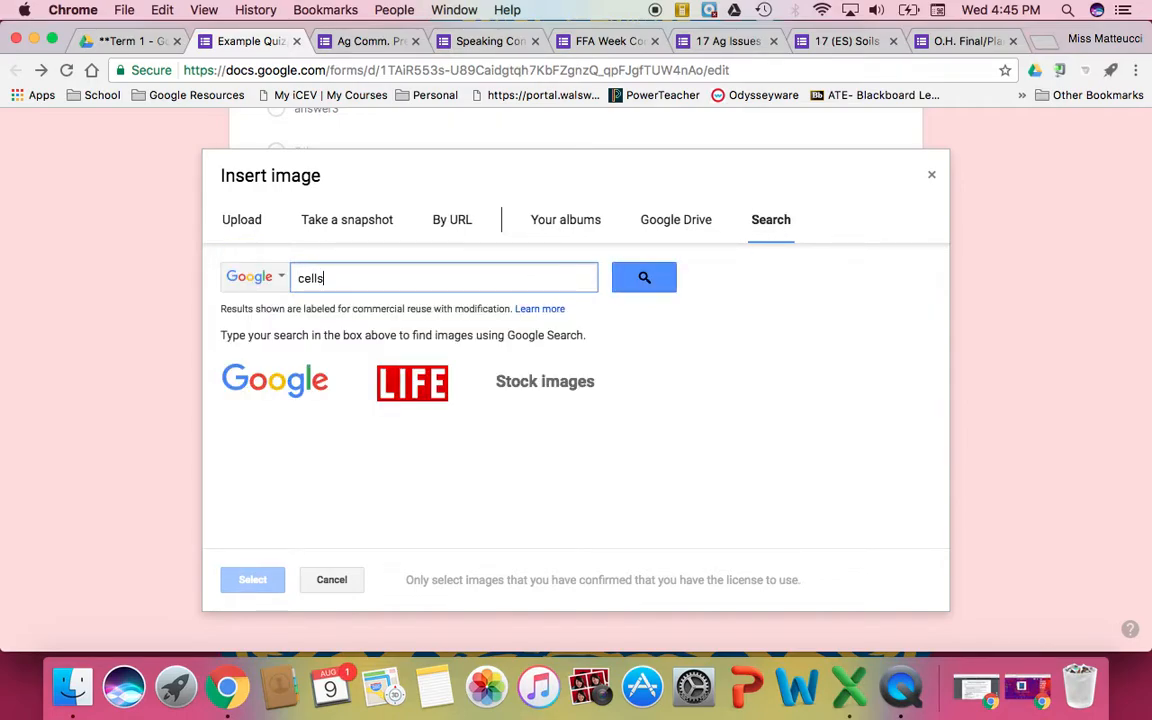
key(Return)
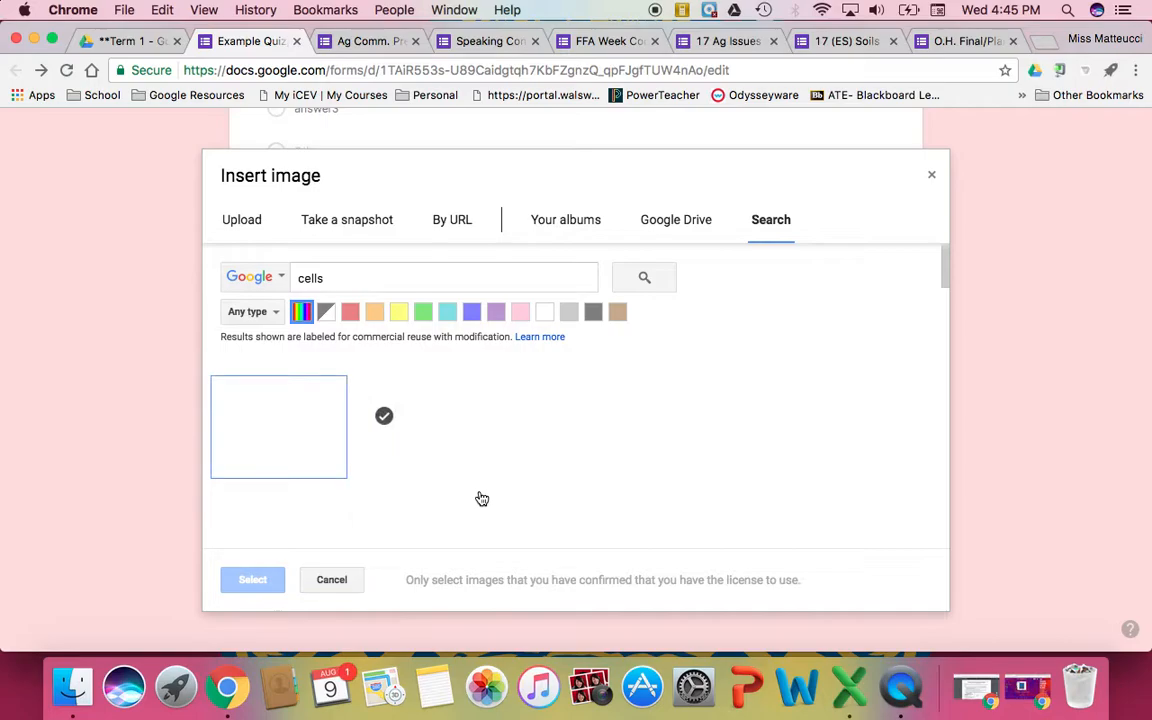
click(272, 428)
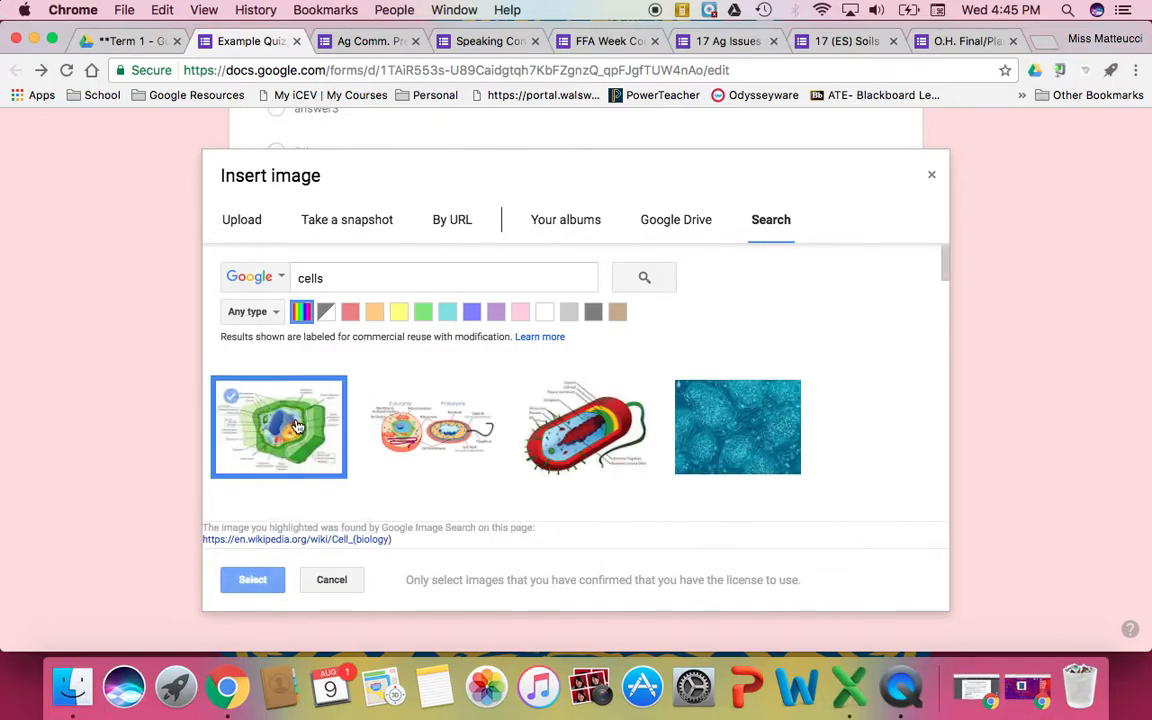
click(253, 580)
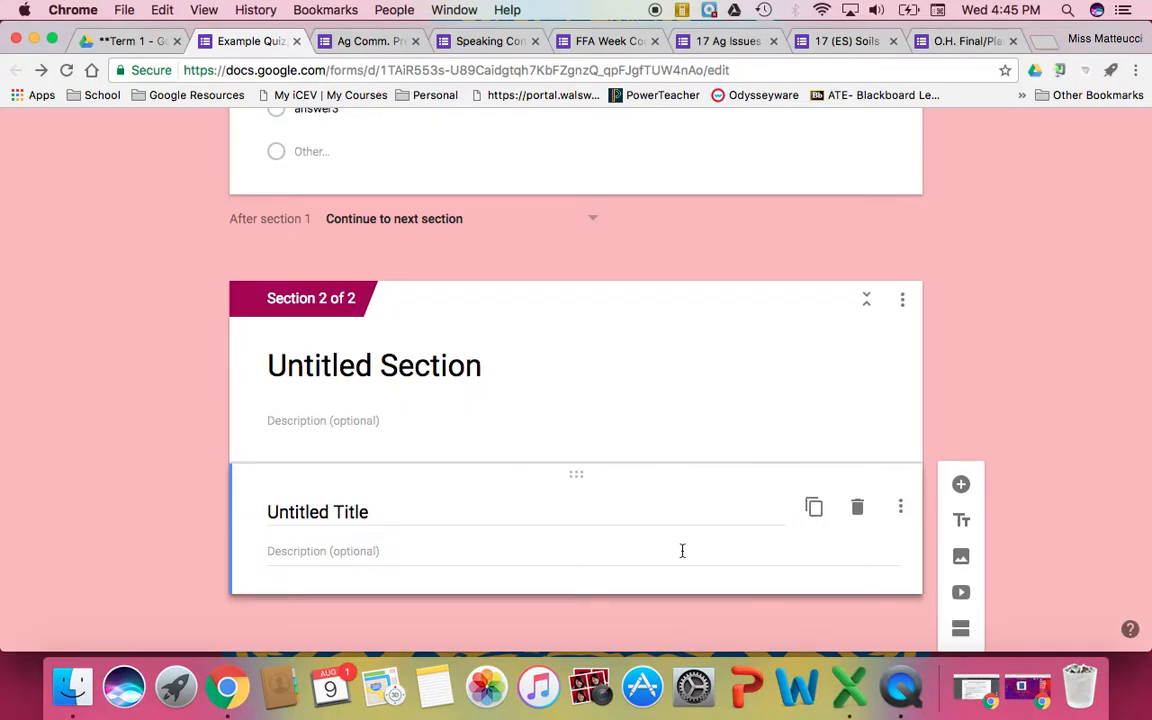
scroll(683, 557, down, 10)
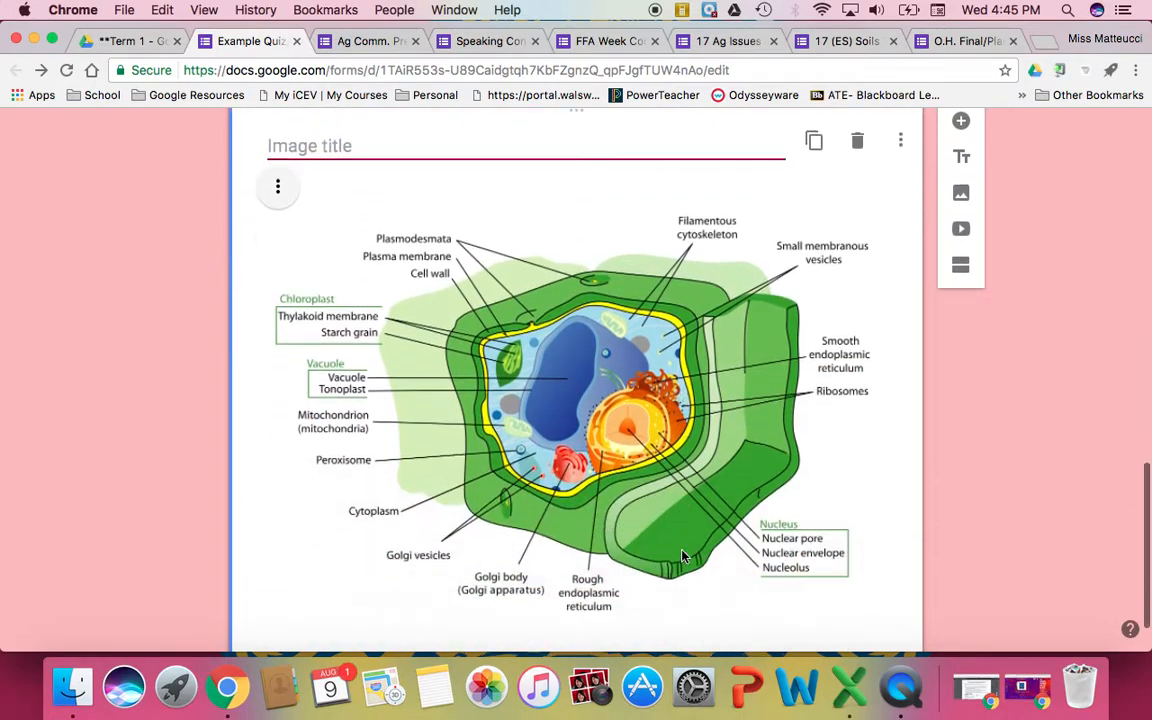
scroll(683, 557, up, 4)
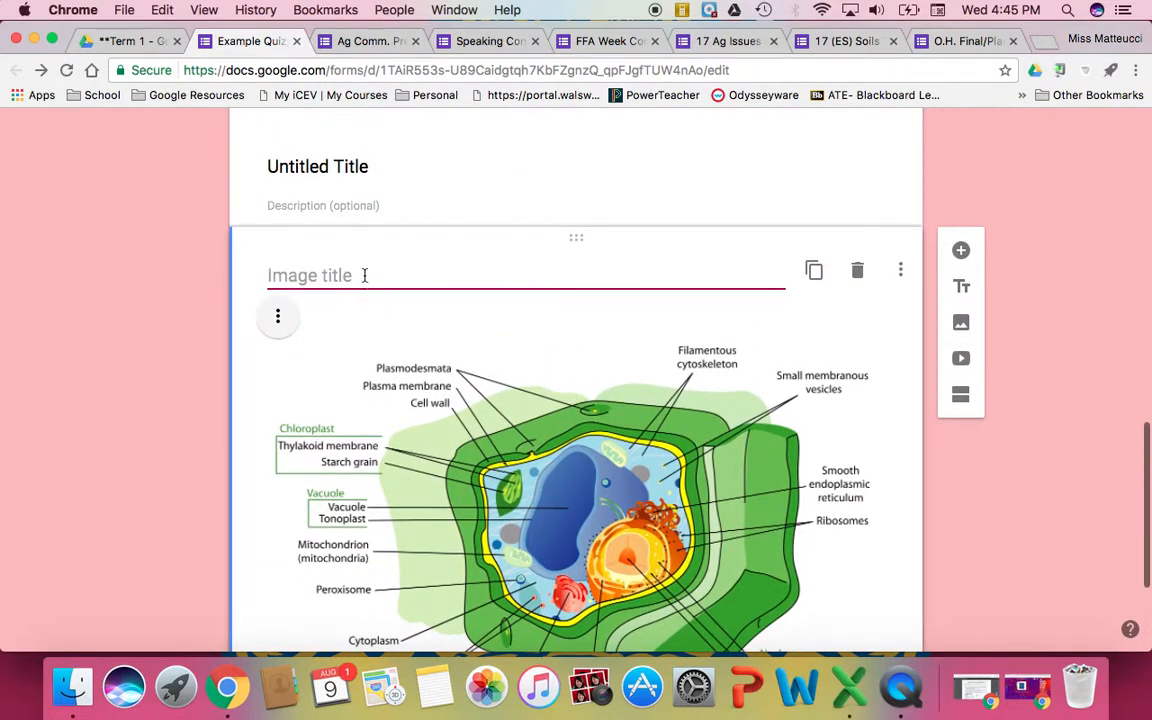
Examine the cell image's alignment, change and remove options and its hover text setting
click(276, 316)
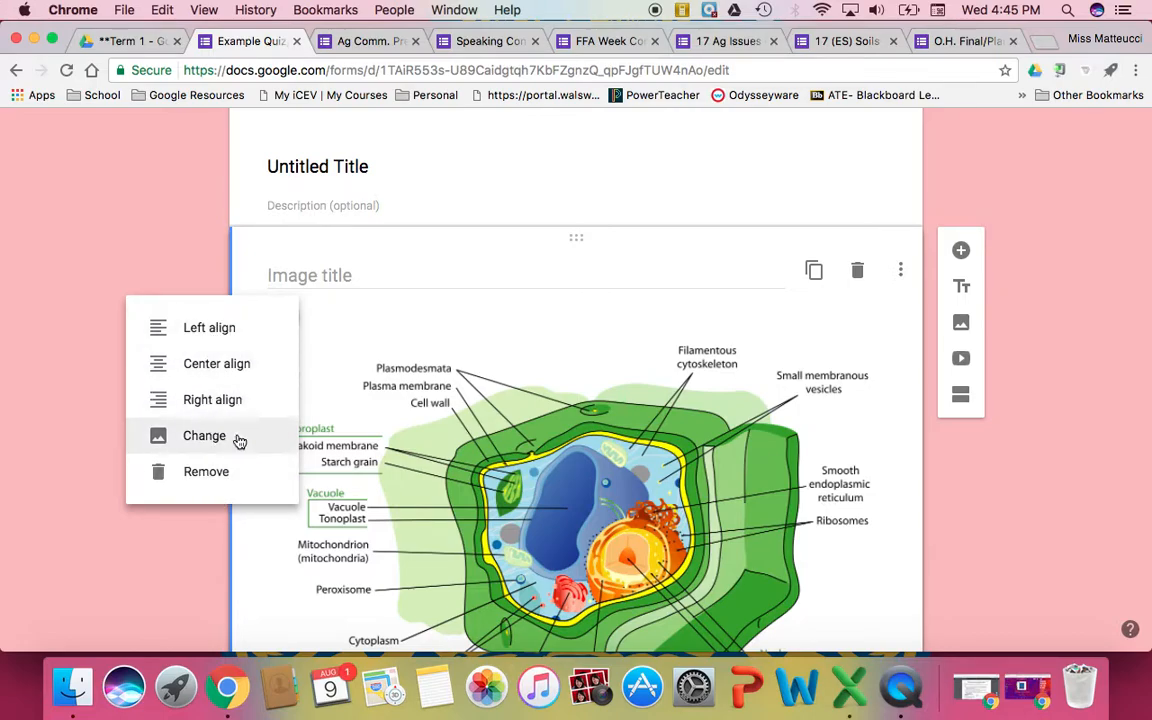
click(196, 549)
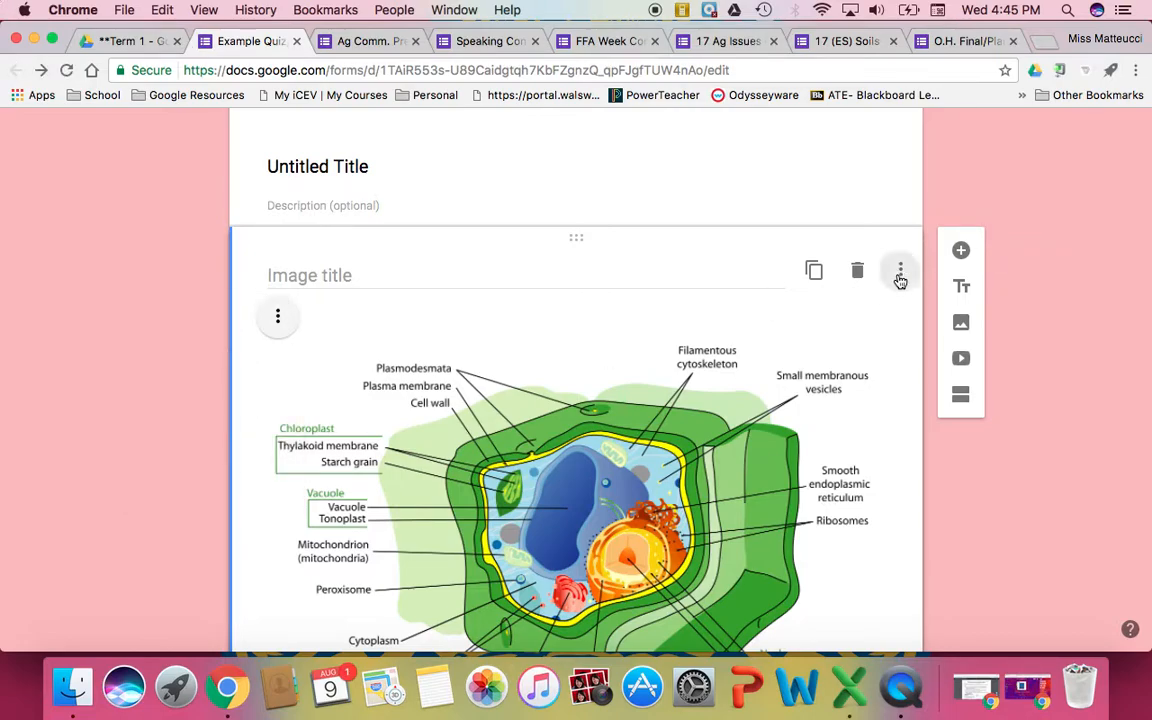
click(900, 274)
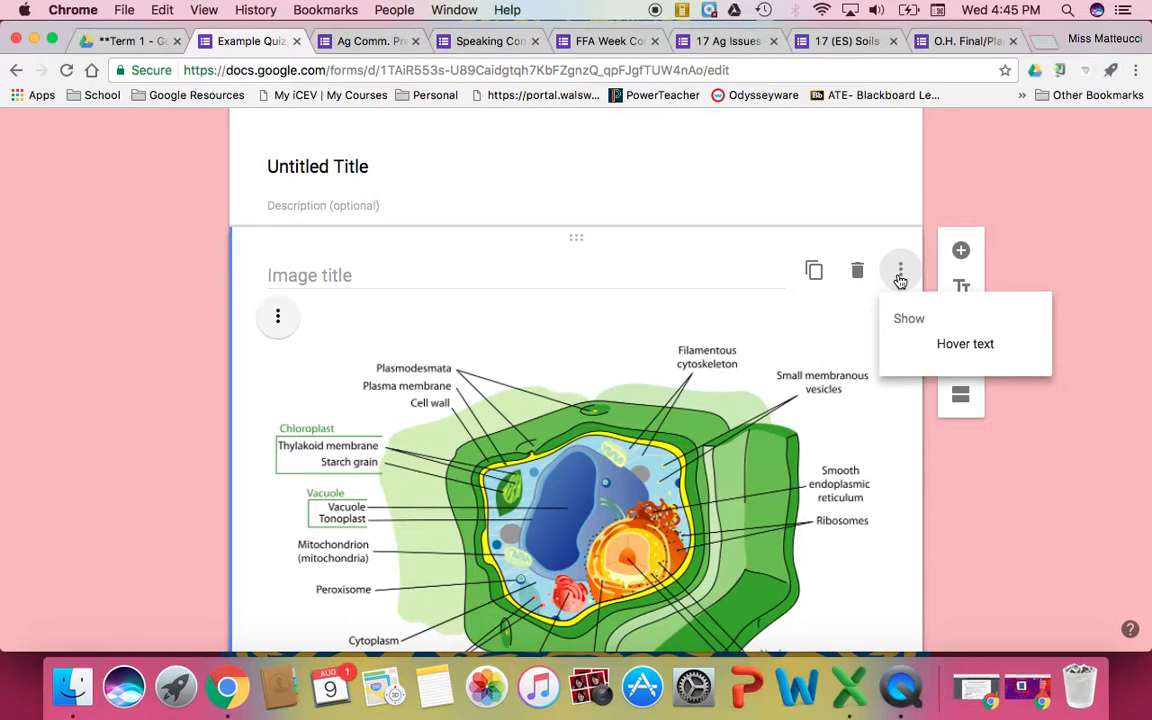
scroll(836, 442, down, 5)
scroll(836, 442, up, 8)
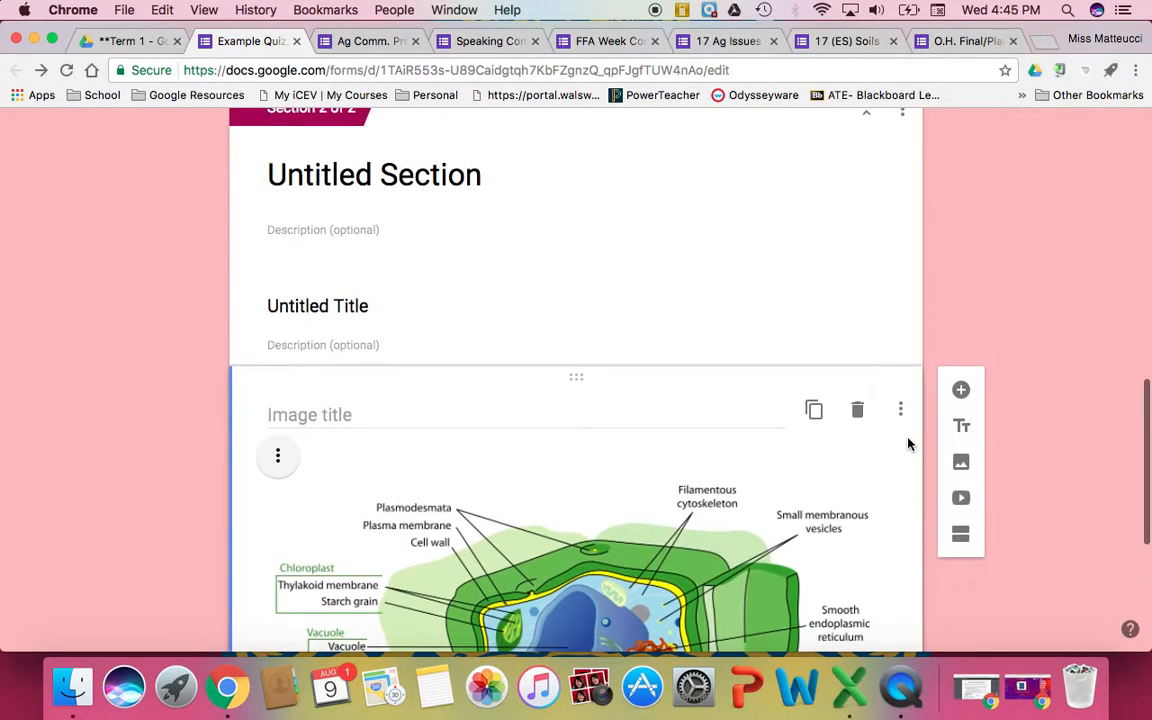
Insert the "Animal Cell" video into section 2 from a YouTube search for "cells"
click(962, 502)
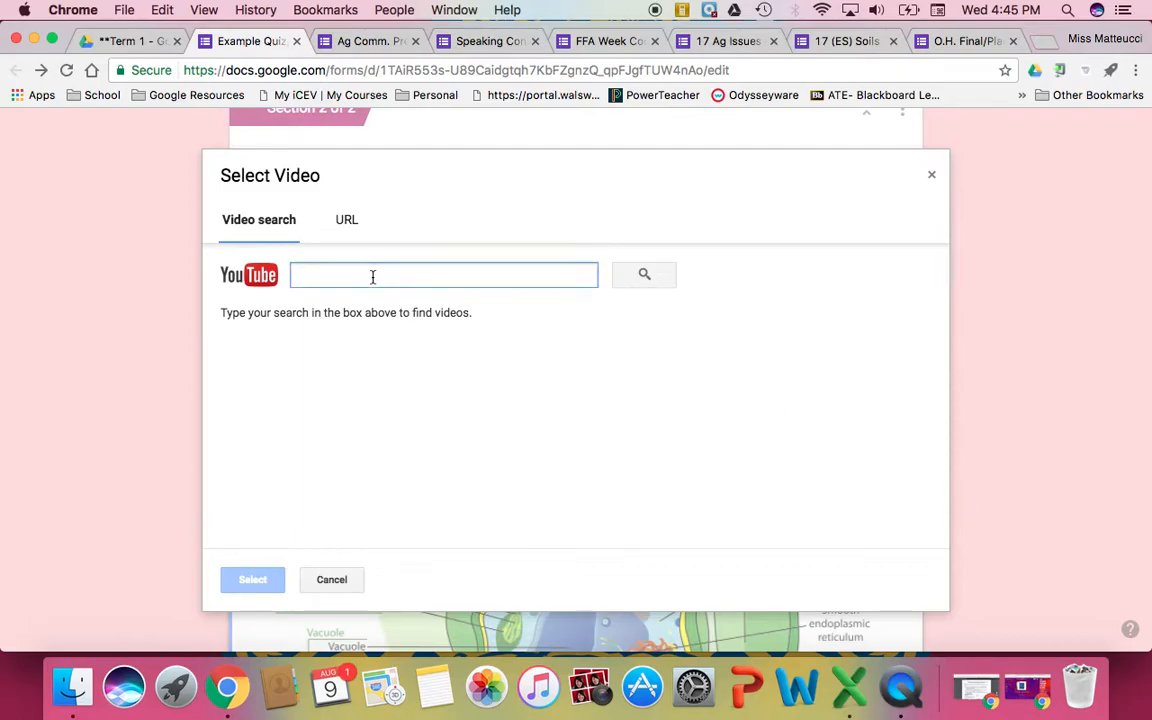
text(cells)
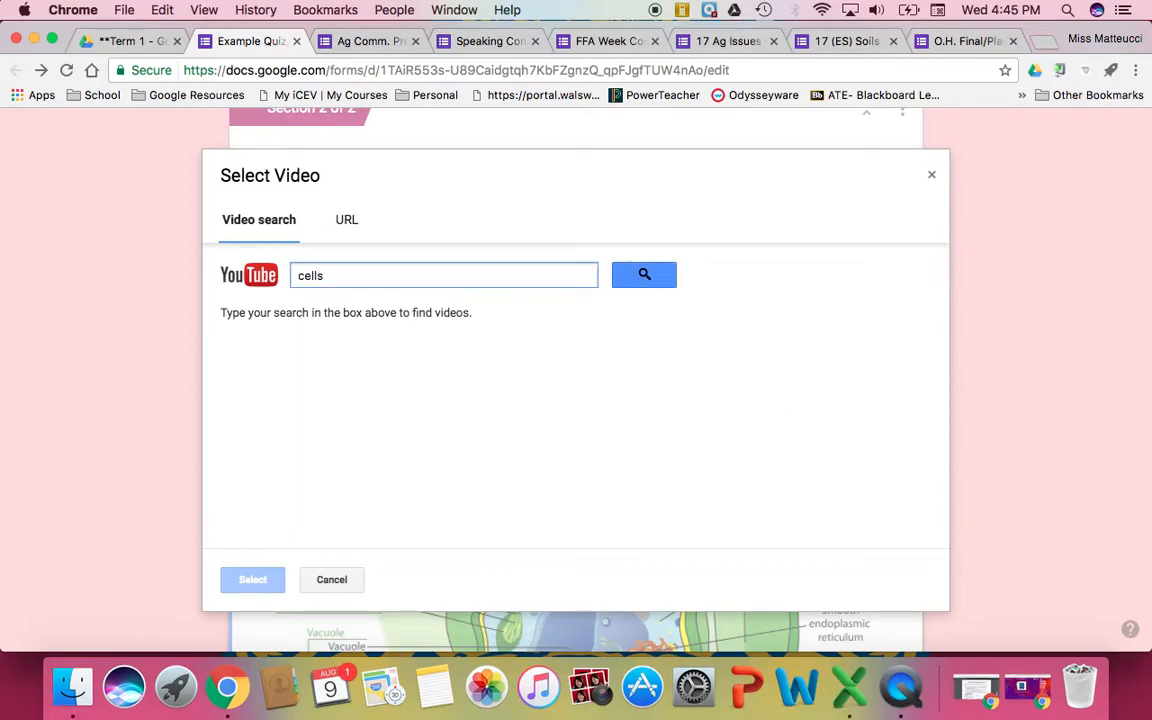
key(Return)
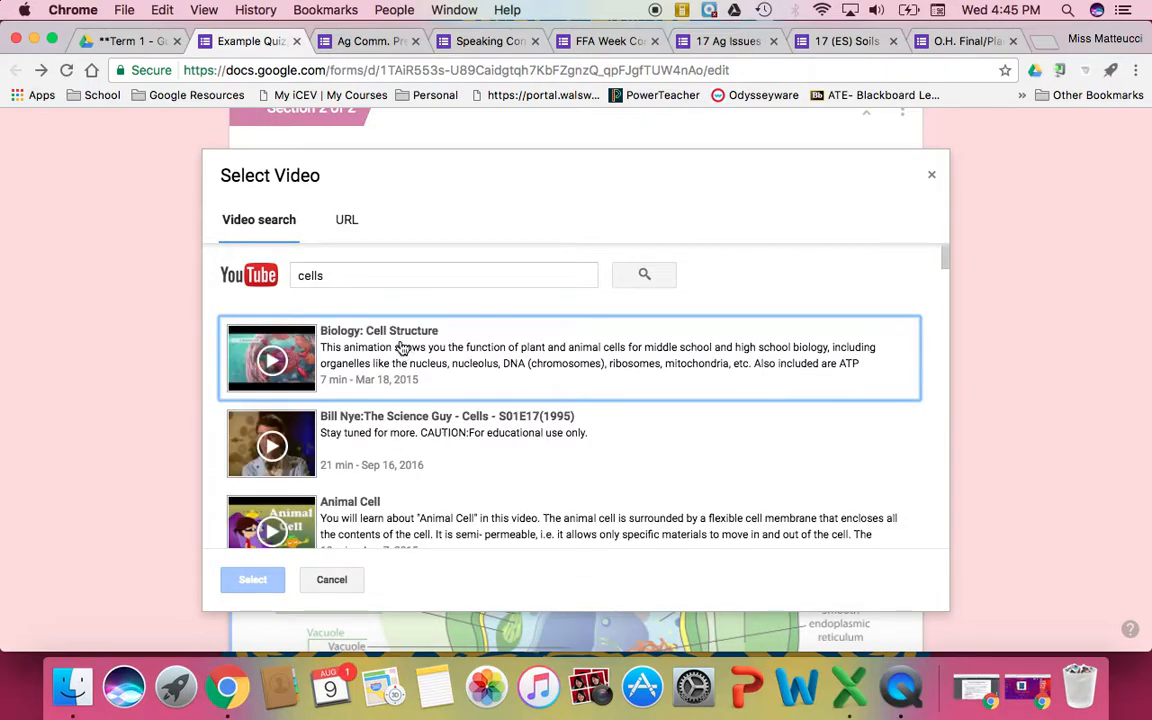
scroll(408, 380, down, 3)
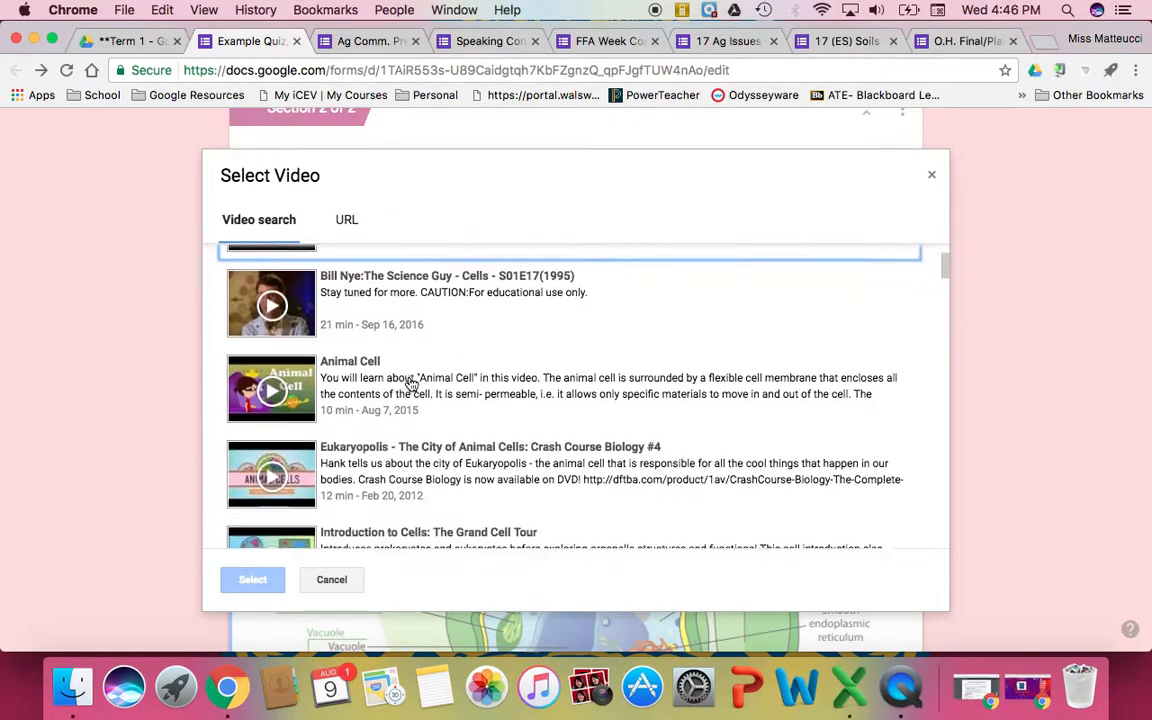
scroll(411, 384, up, 1)
click(410, 384)
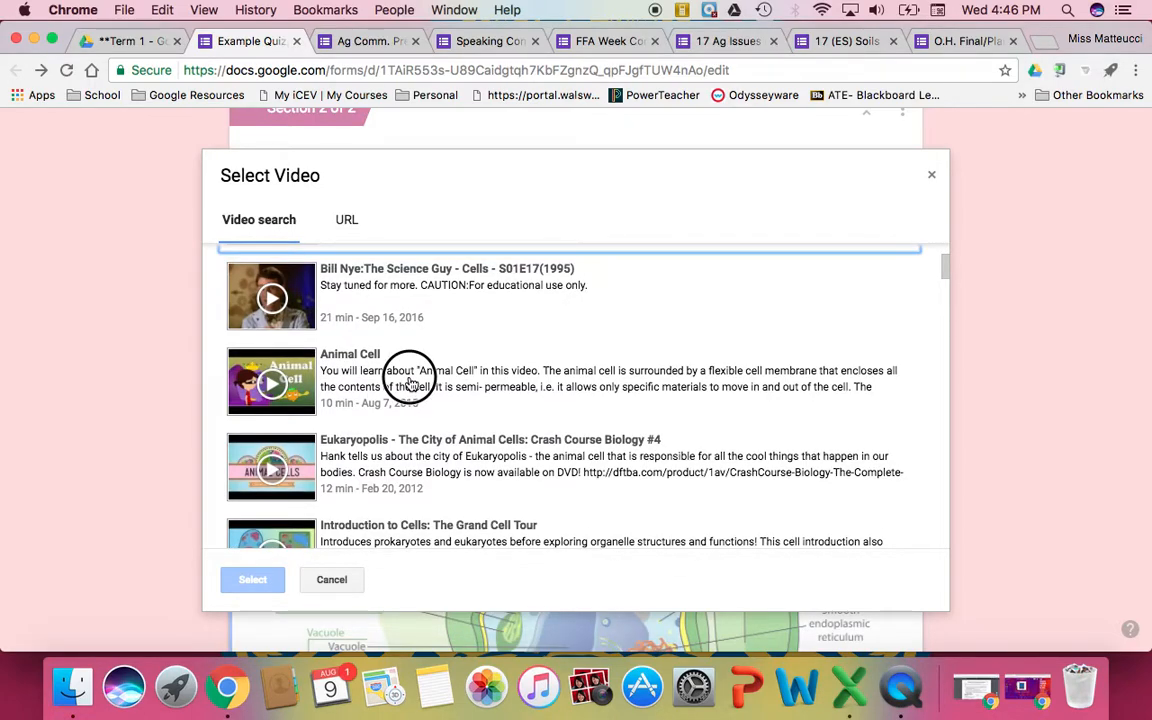
click(255, 580)
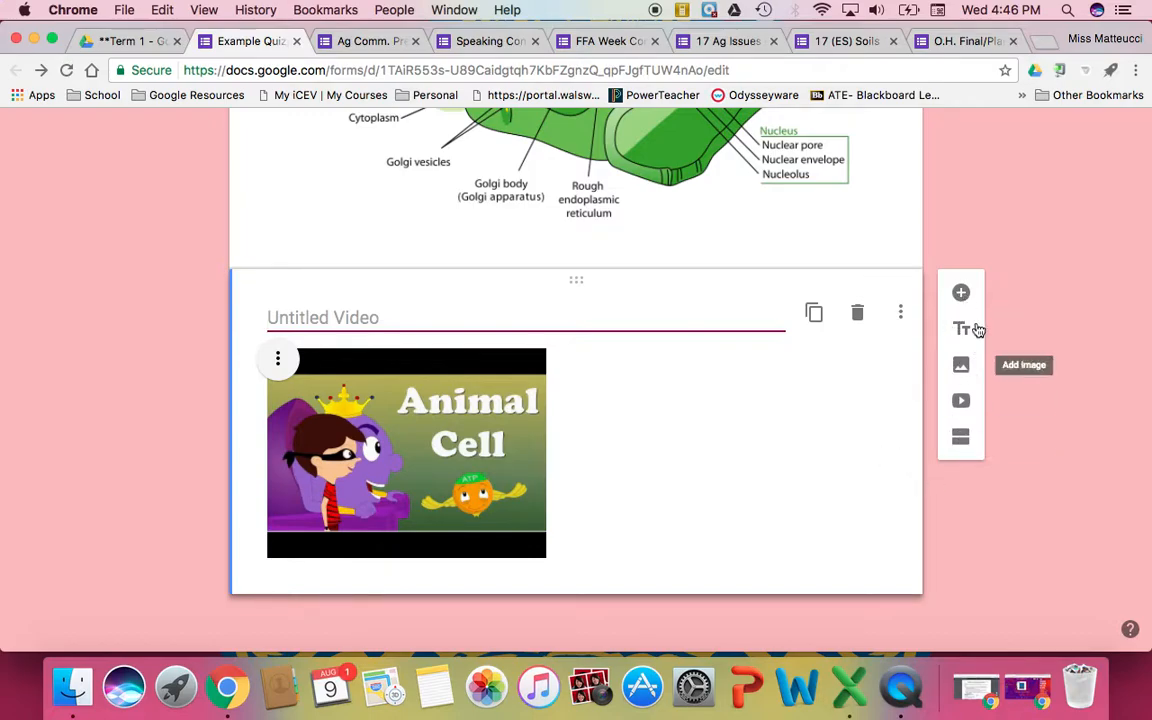
Examine the form's email and link sending options, including the URL shortening choice, and close them without sending
scroll(771, 390, up, 20)
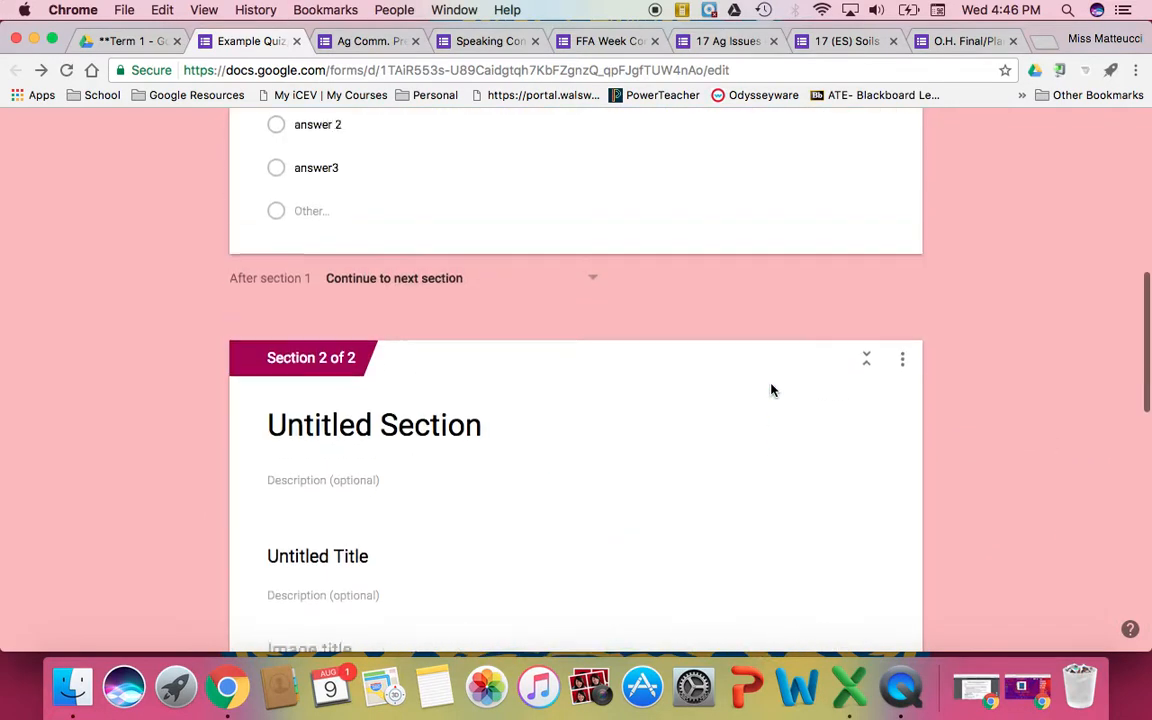
click(1003, 137)
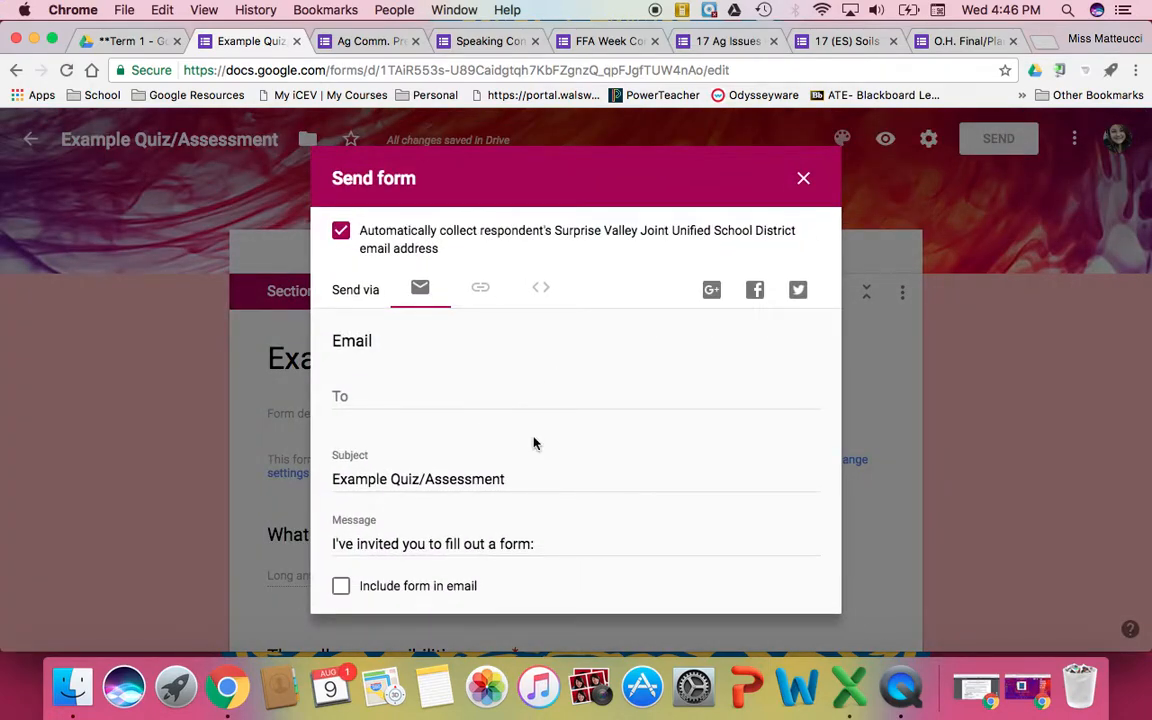
scroll(533, 443, down, 2)
scroll(535, 442, up, 2)
click(481, 290)
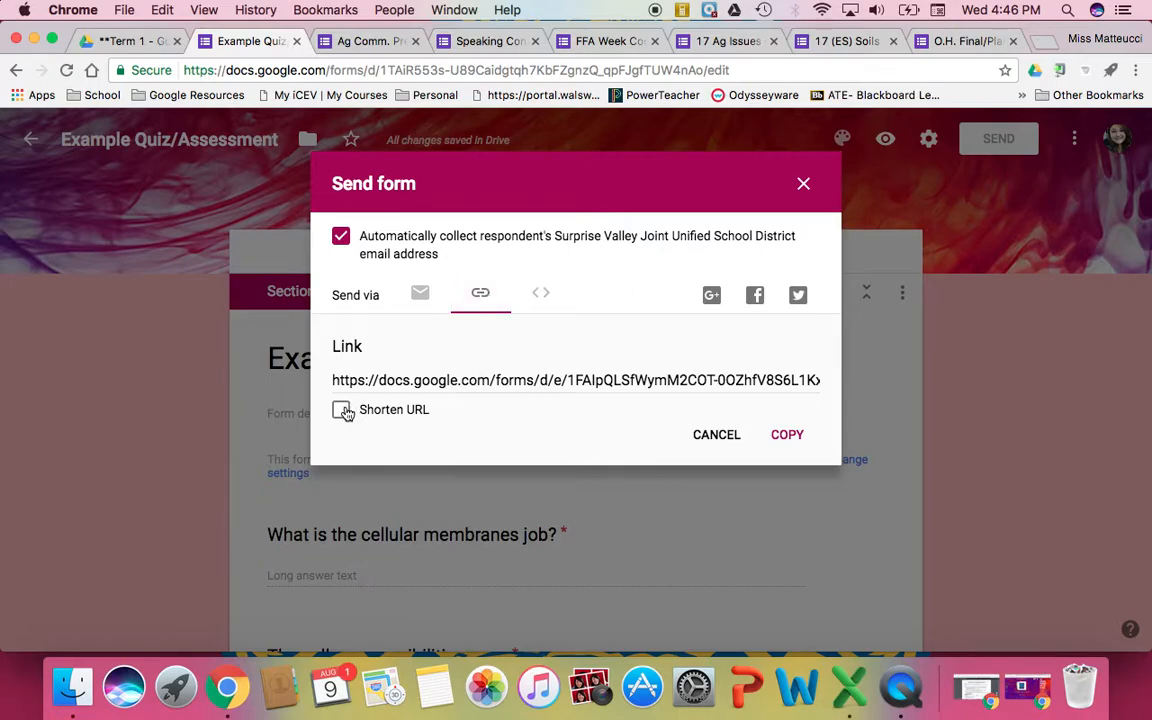
click(717, 435)
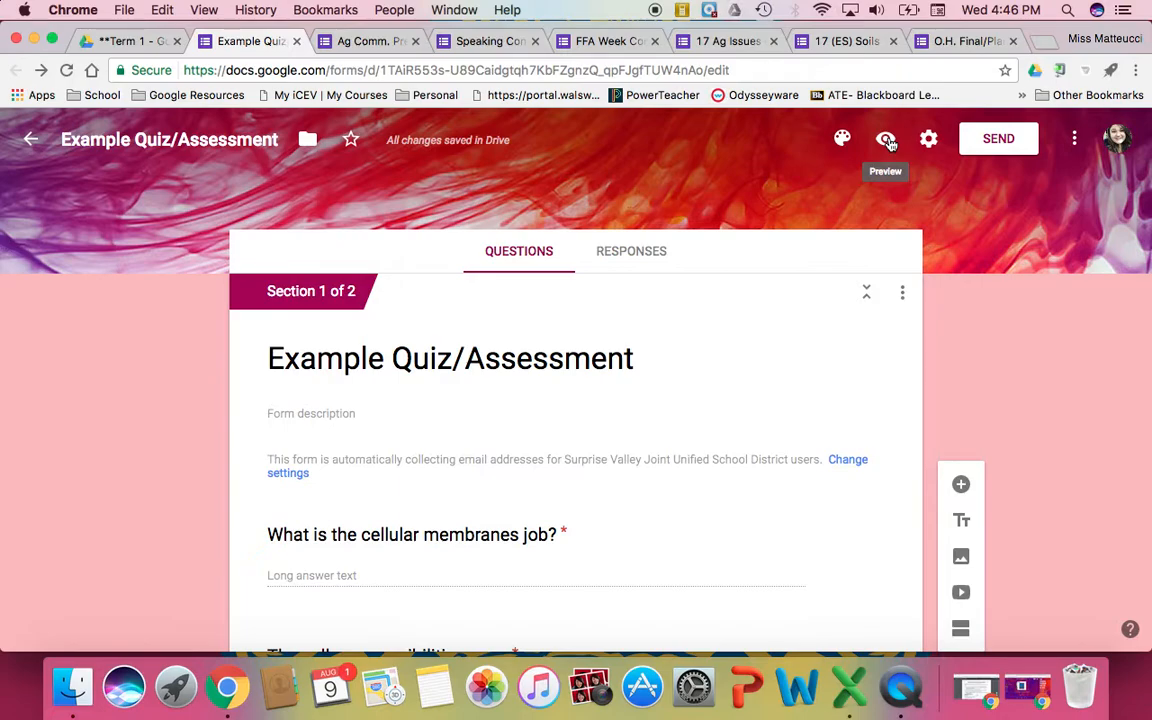
Preview the quiz as a respondent and try to continue to the next section without answering the required questions
click(888, 142)
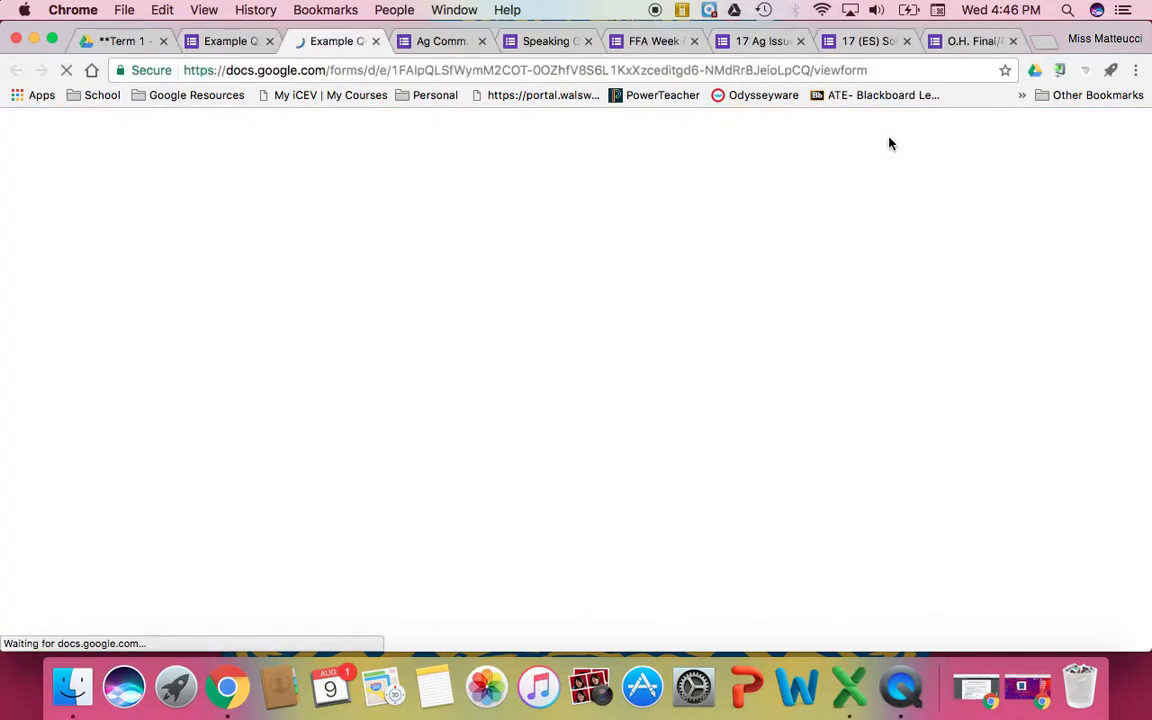
scroll(803, 497, down, 5)
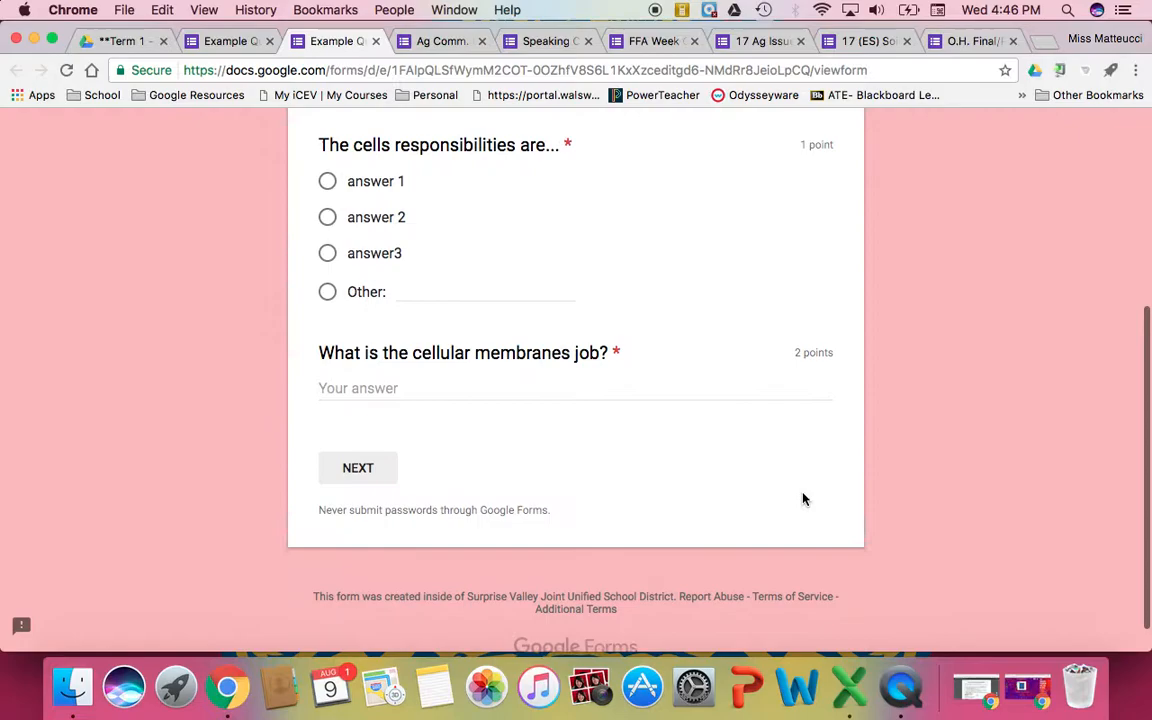
scroll(805, 499, up, 3)
scroll(805, 499, down, 3)
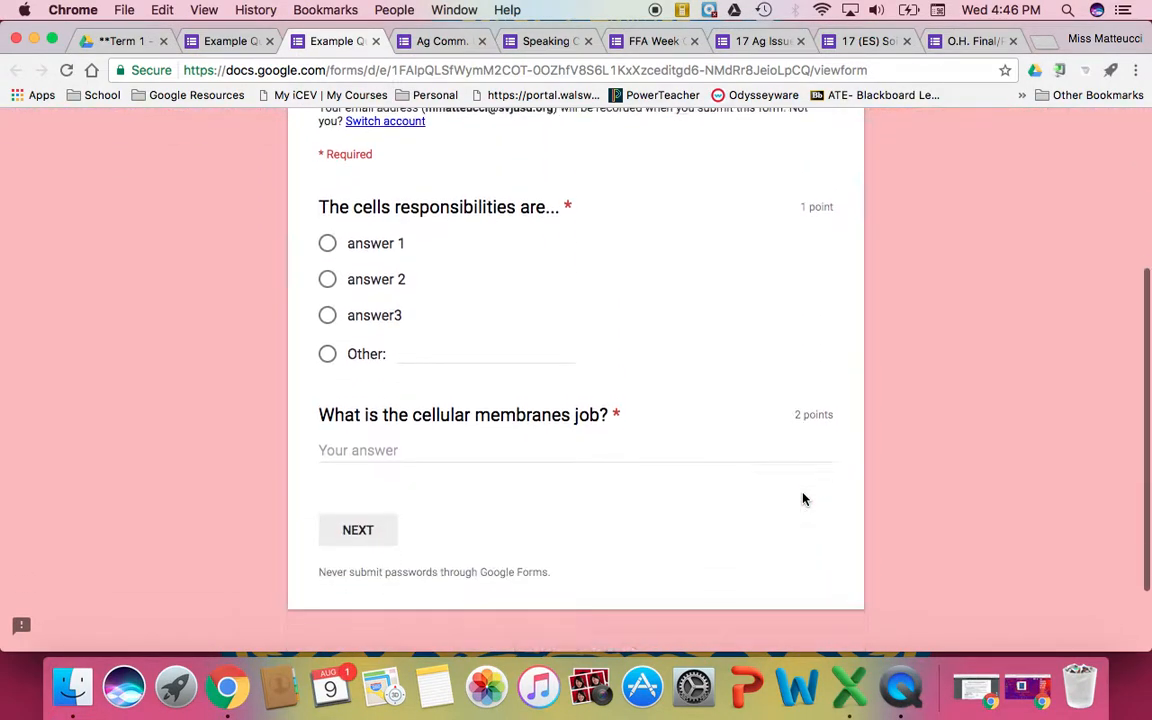
click(363, 444)
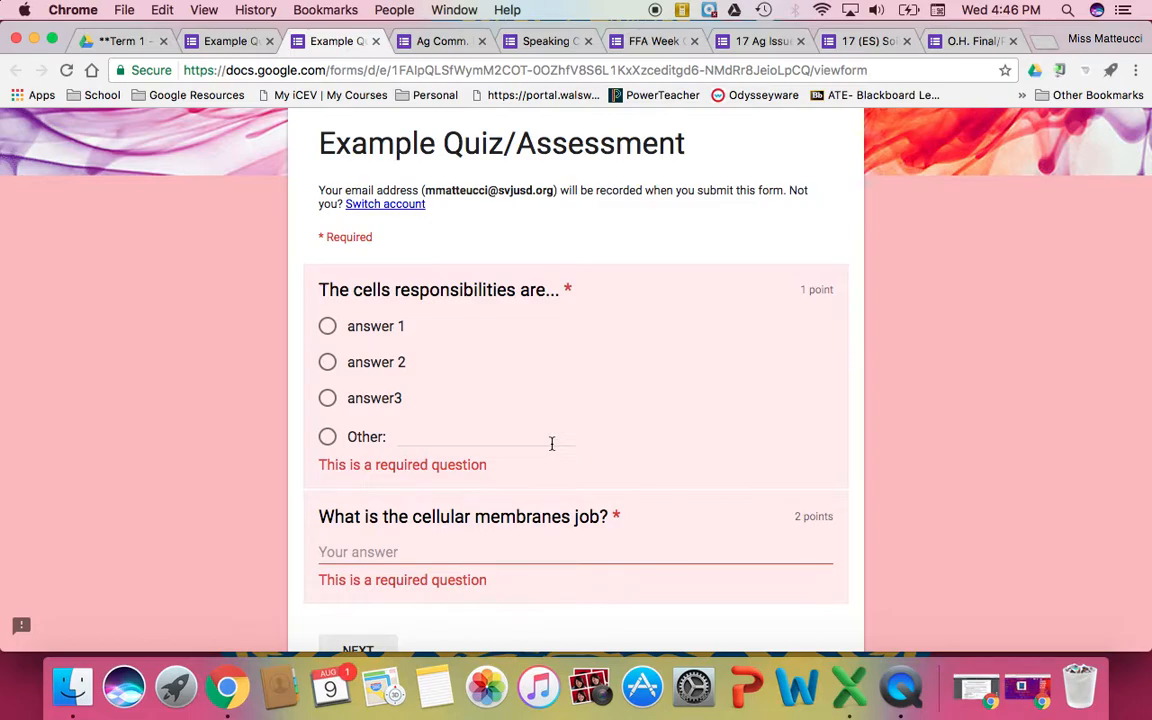
In the preview, choose "answer 1", answer the cellular membrane question with "hgcjhhj", and continue to the next section
click(328, 328)
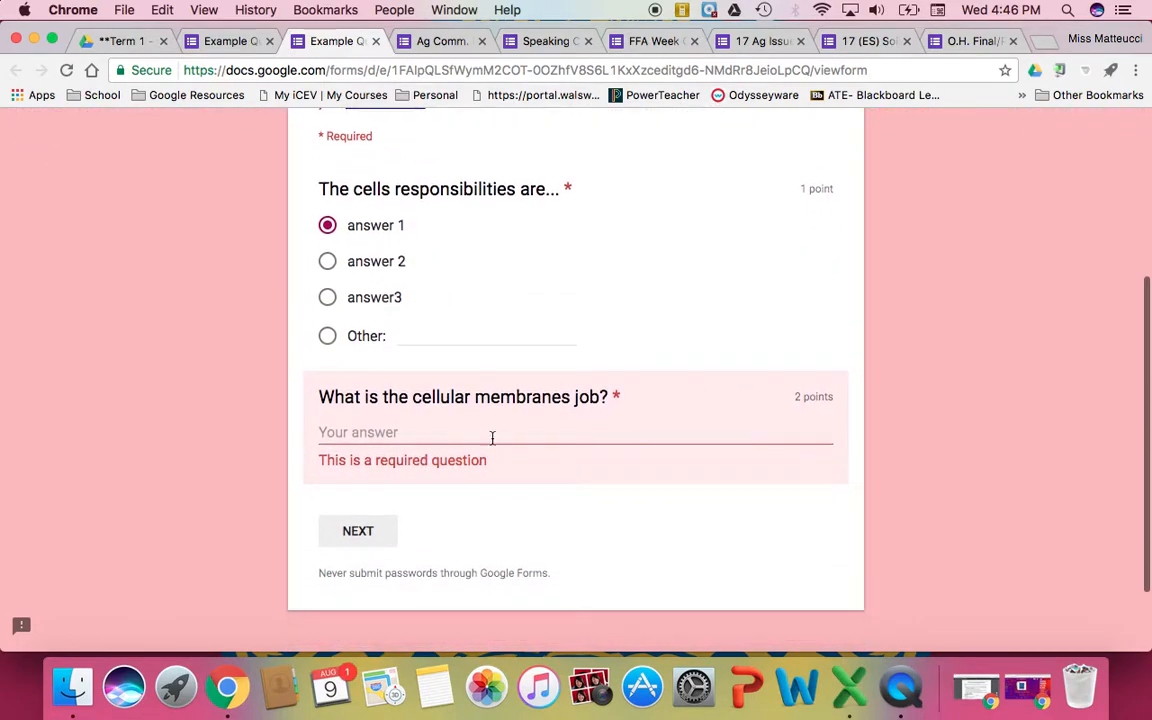
click(476, 430)
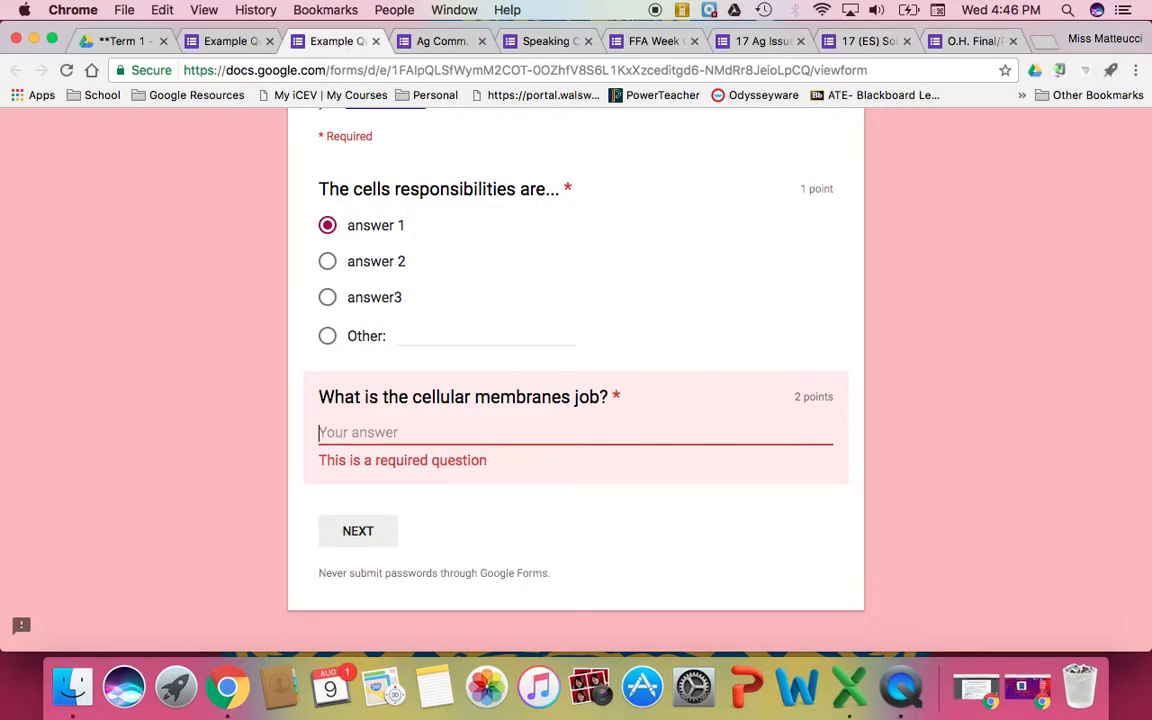
text(hgcjhhj)
click(358, 510)
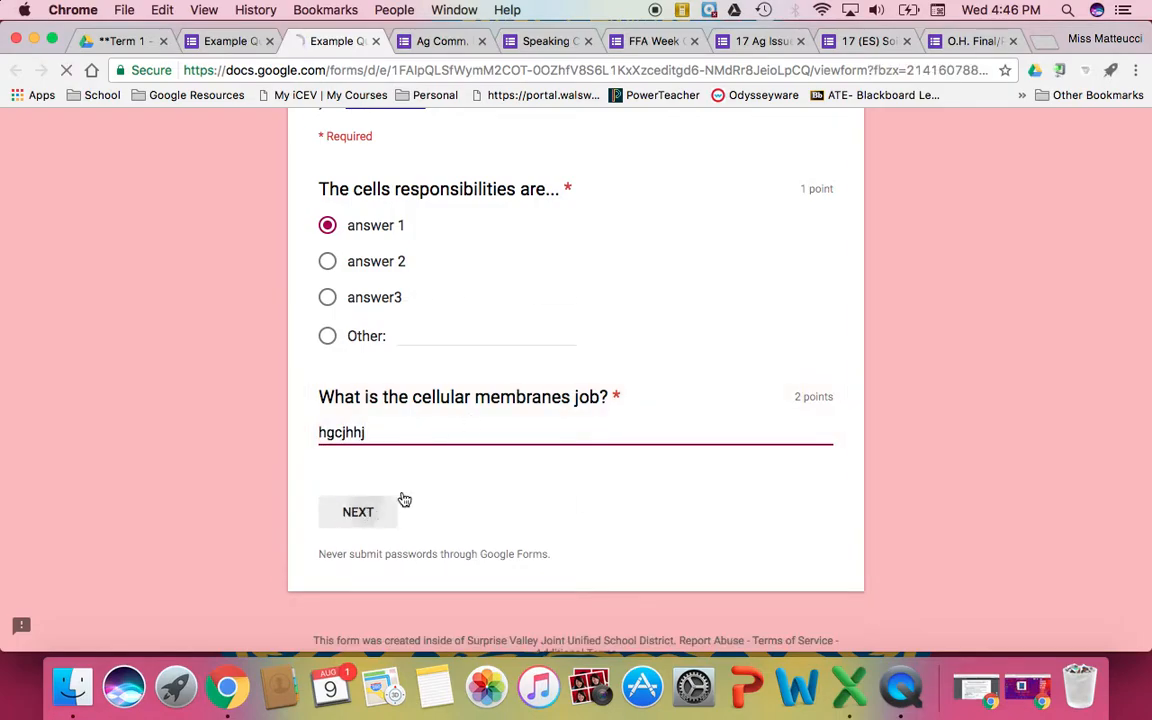
Review the title, video and cell diagram in the previewed second section, and close the preview without submitting
scroll(595, 458, down, 3)
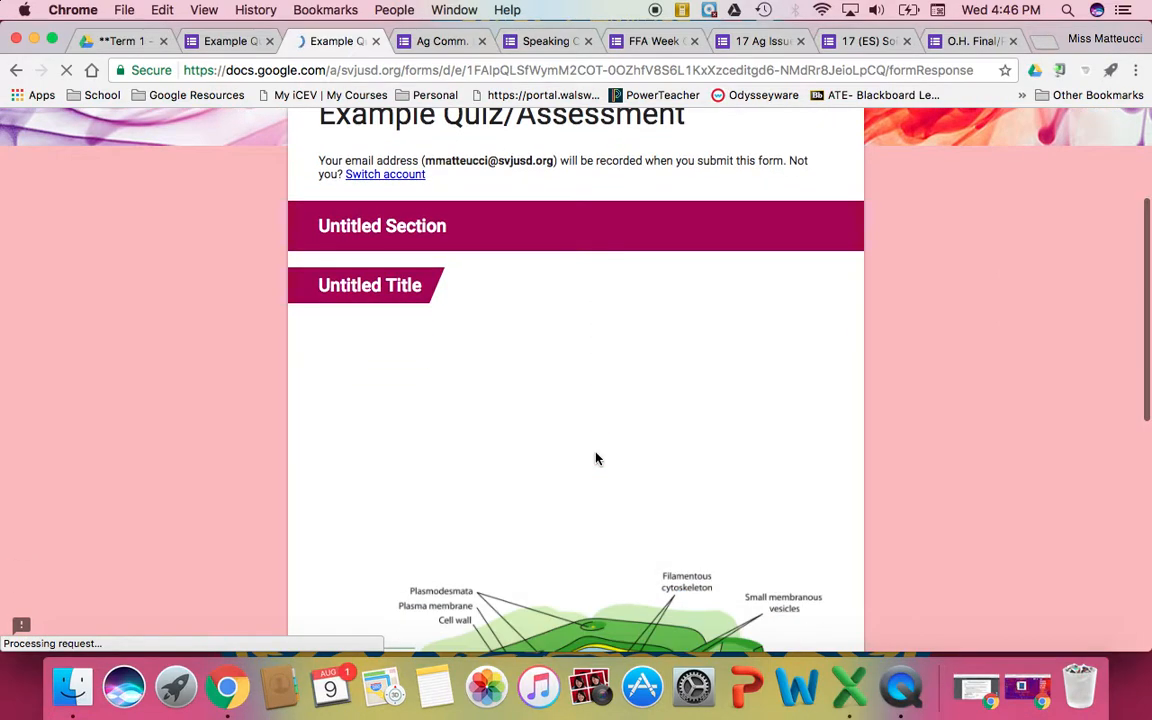
scroll(595, 458, down, 8)
scroll(595, 458, up, 5)
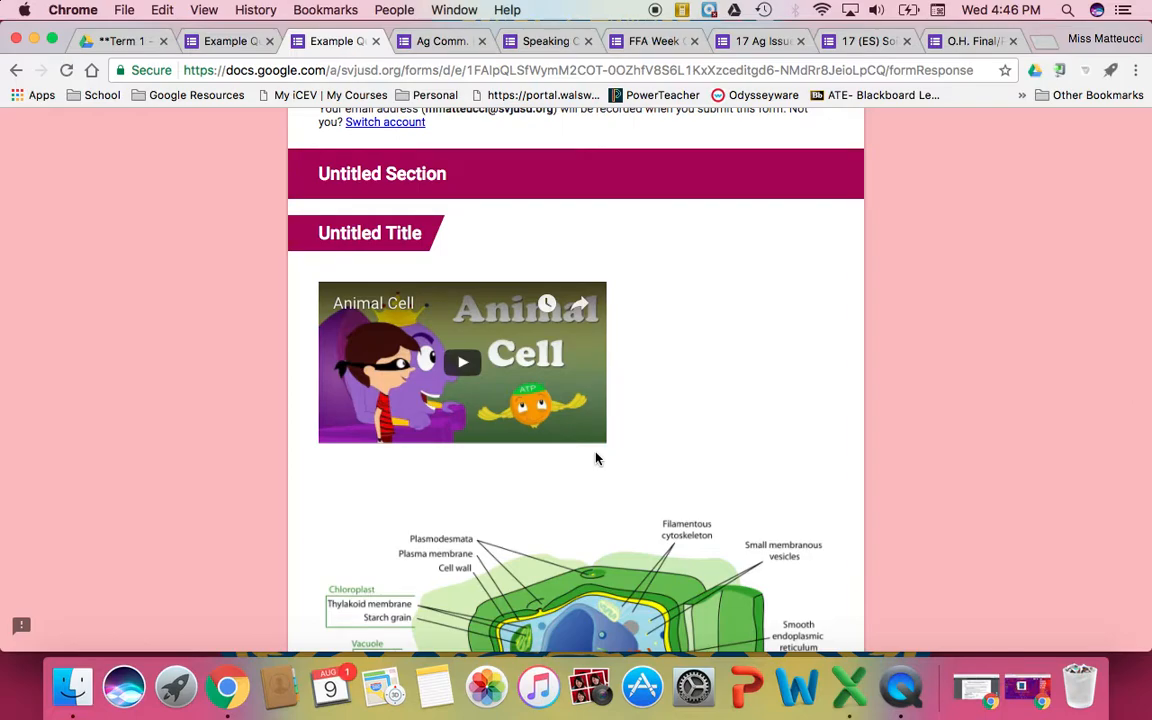
scroll(595, 458, down, 5)
scroll(563, 416, down, 1)
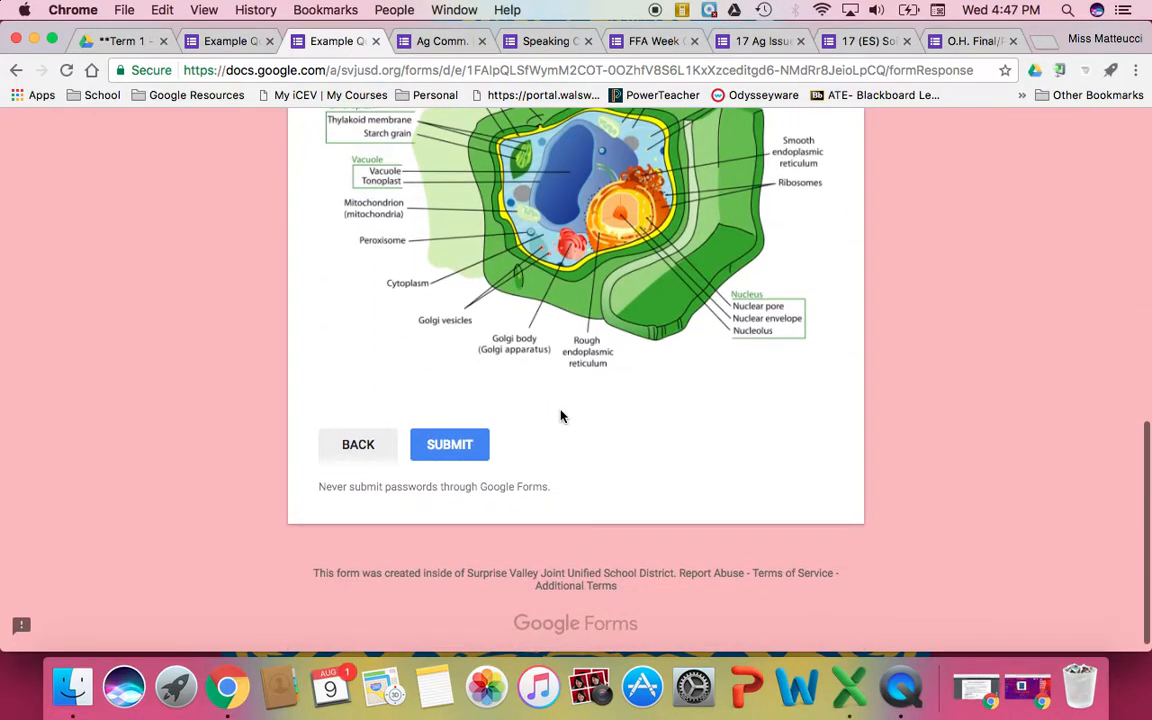
scroll(563, 416, up, 1)
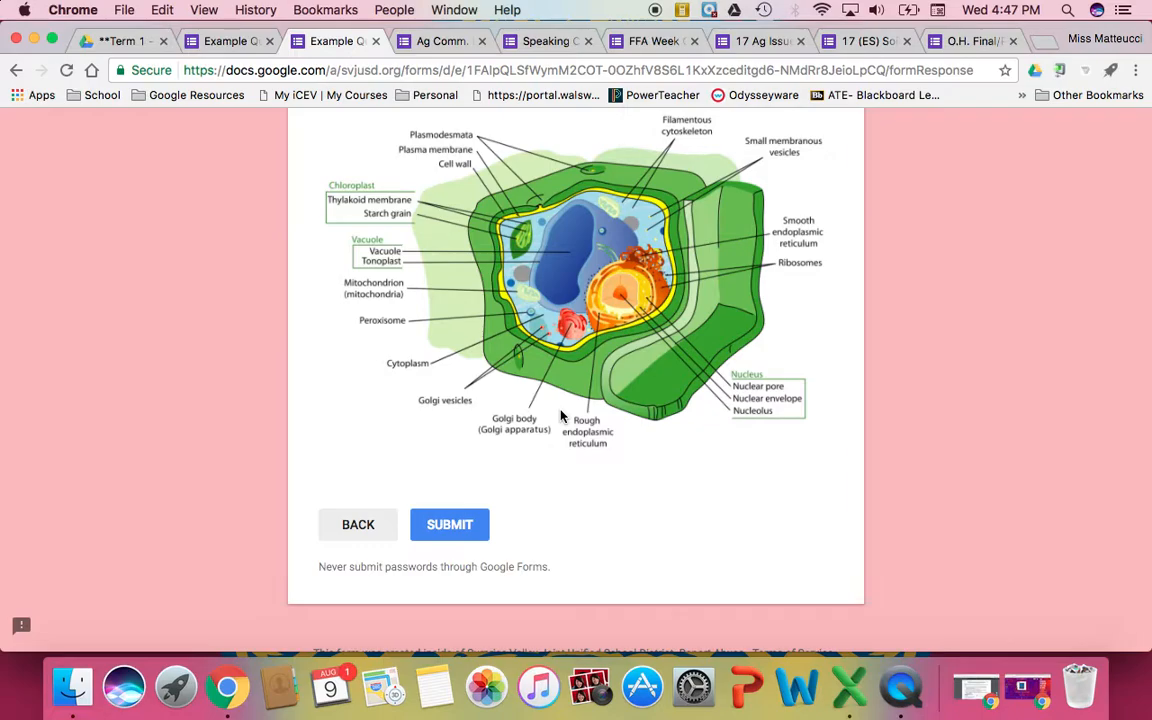
scroll(561, 416, up, 10)
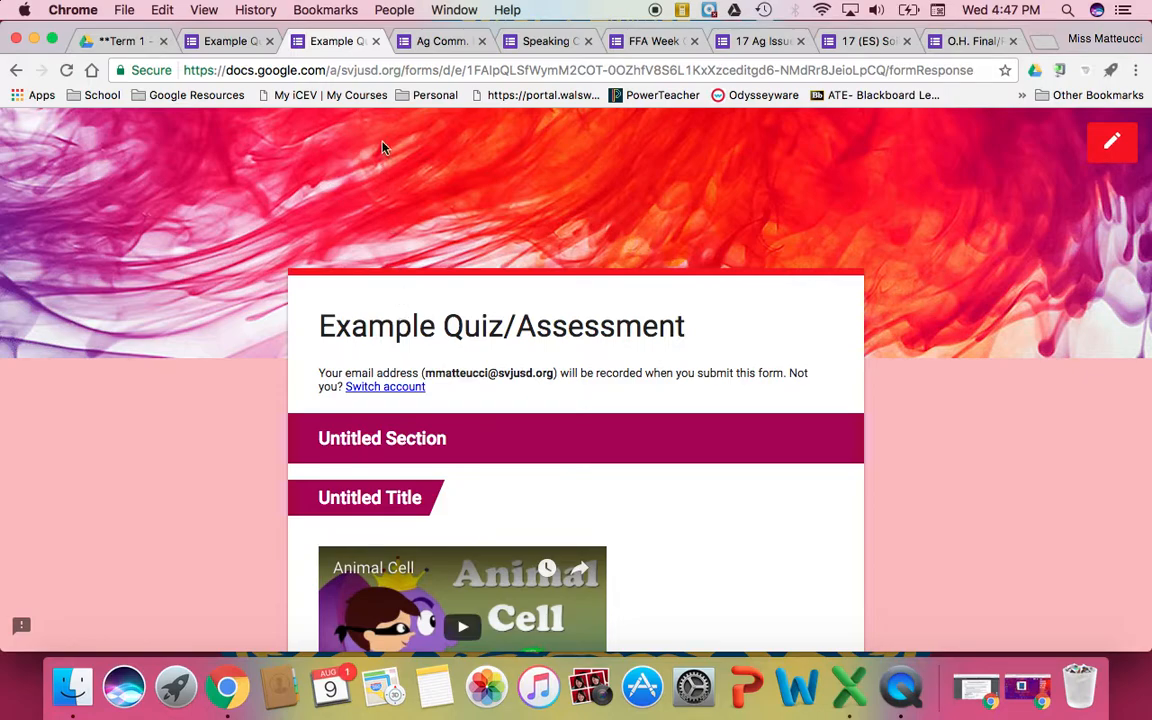
click(376, 46)
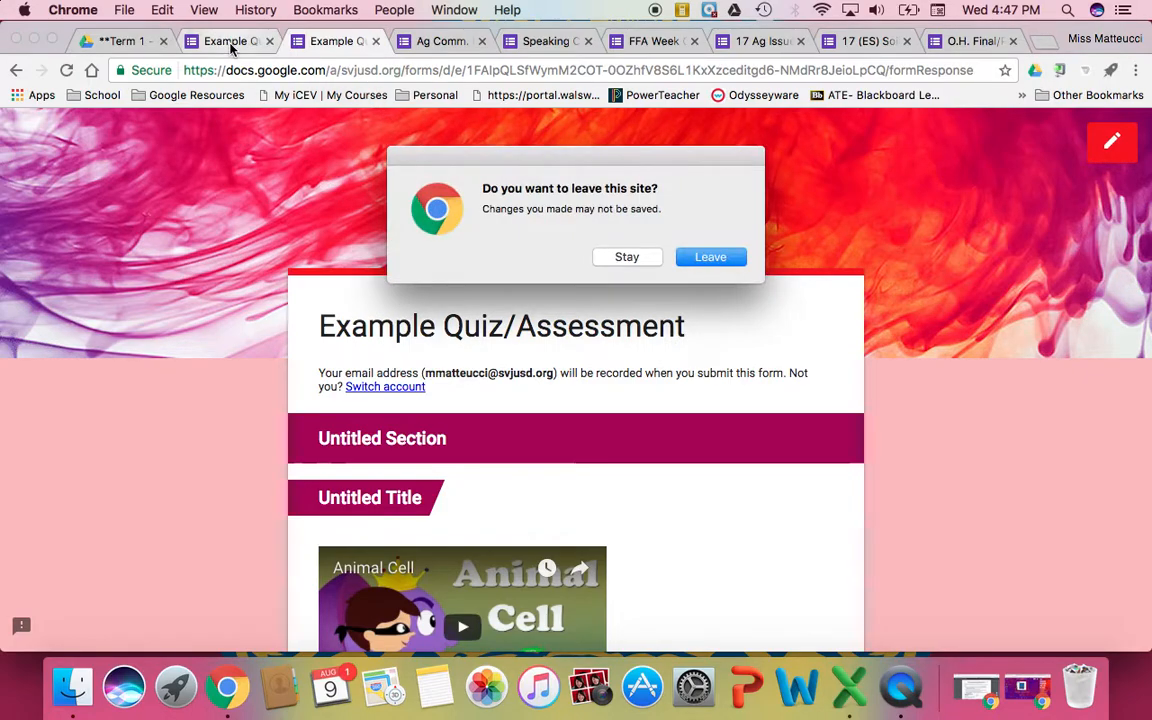
click(724, 259)
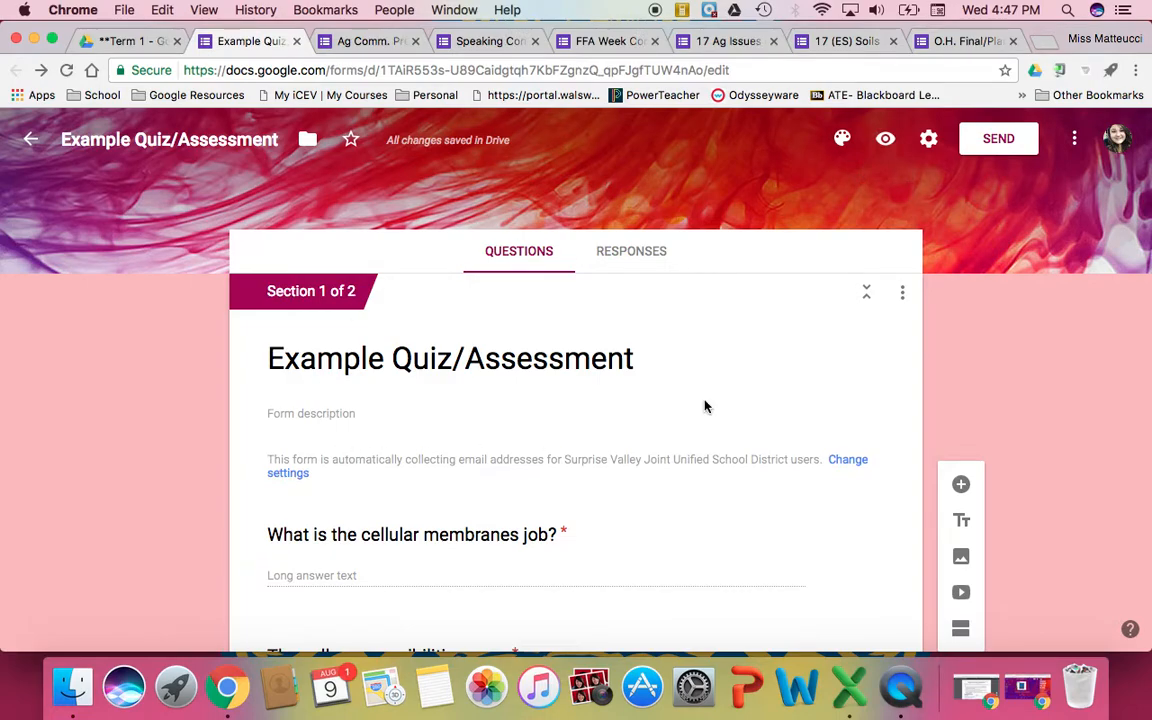
Mark "answer 1" as the correct answer to "The cells responsibilities are..." in its answer key
scroll(560, 454, down, 5)
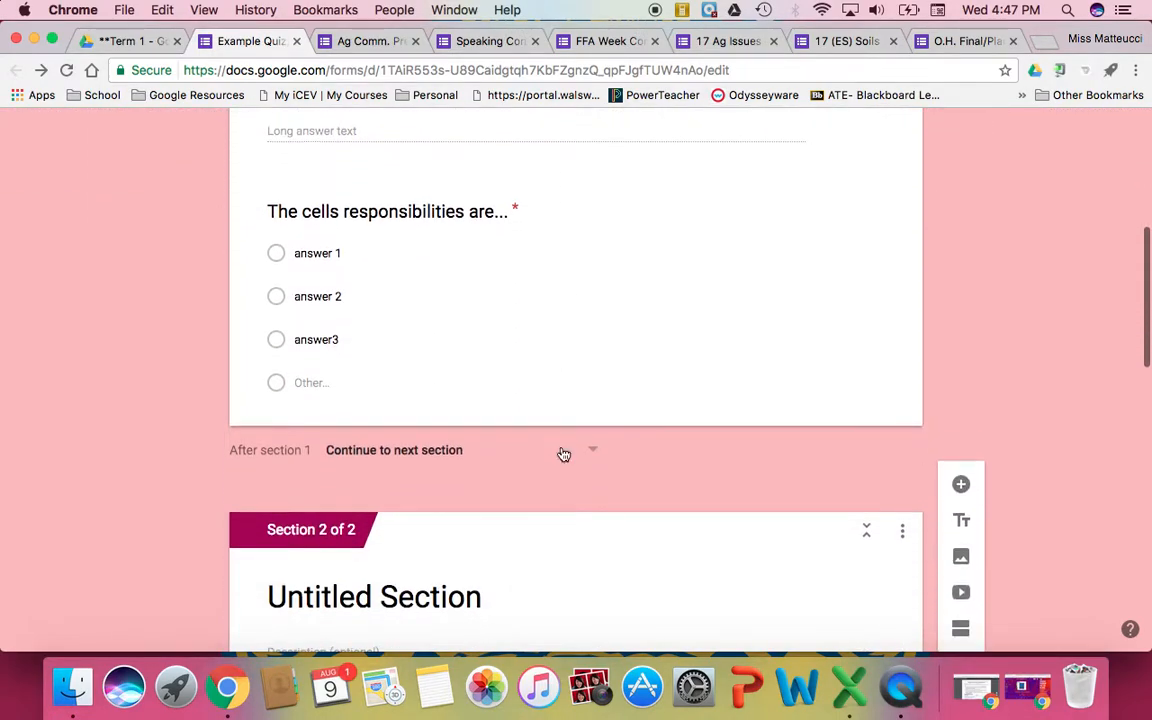
click(458, 205)
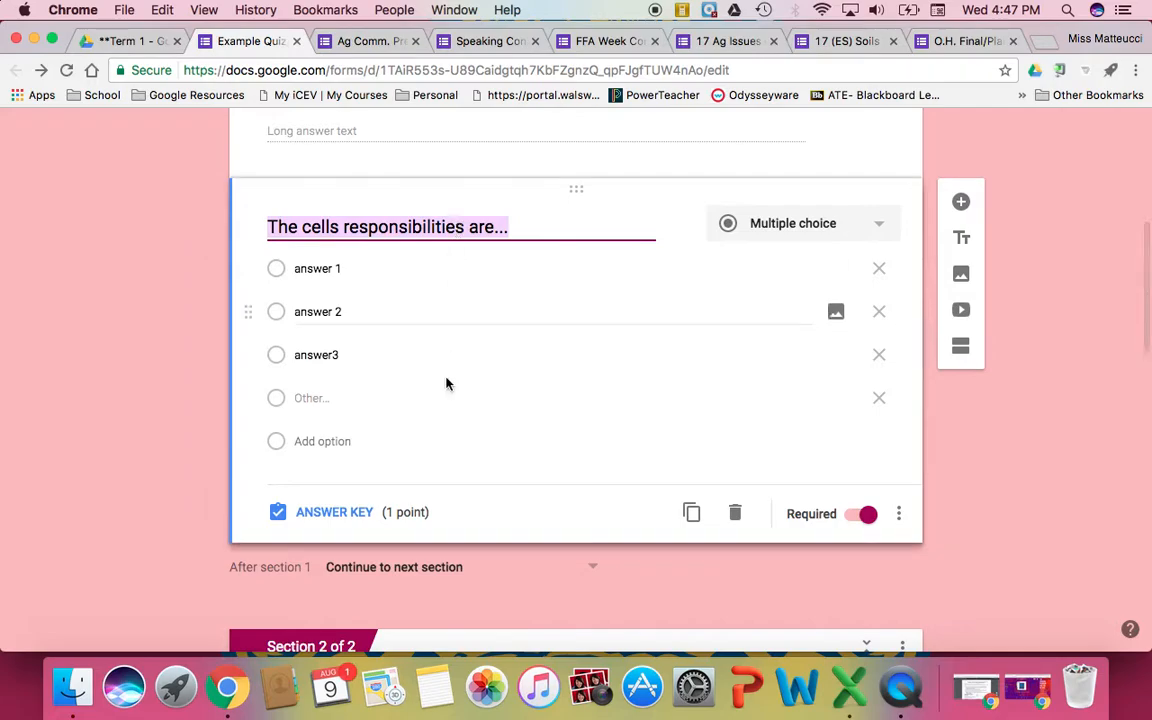
click(340, 511)
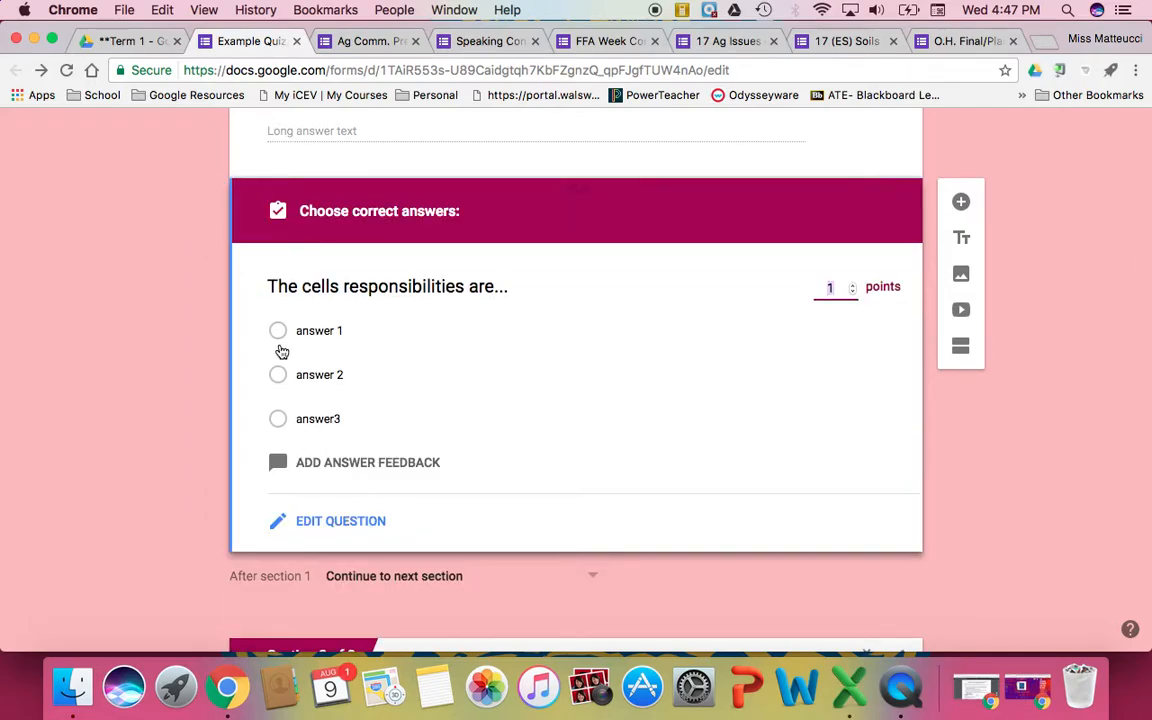
click(279, 333)
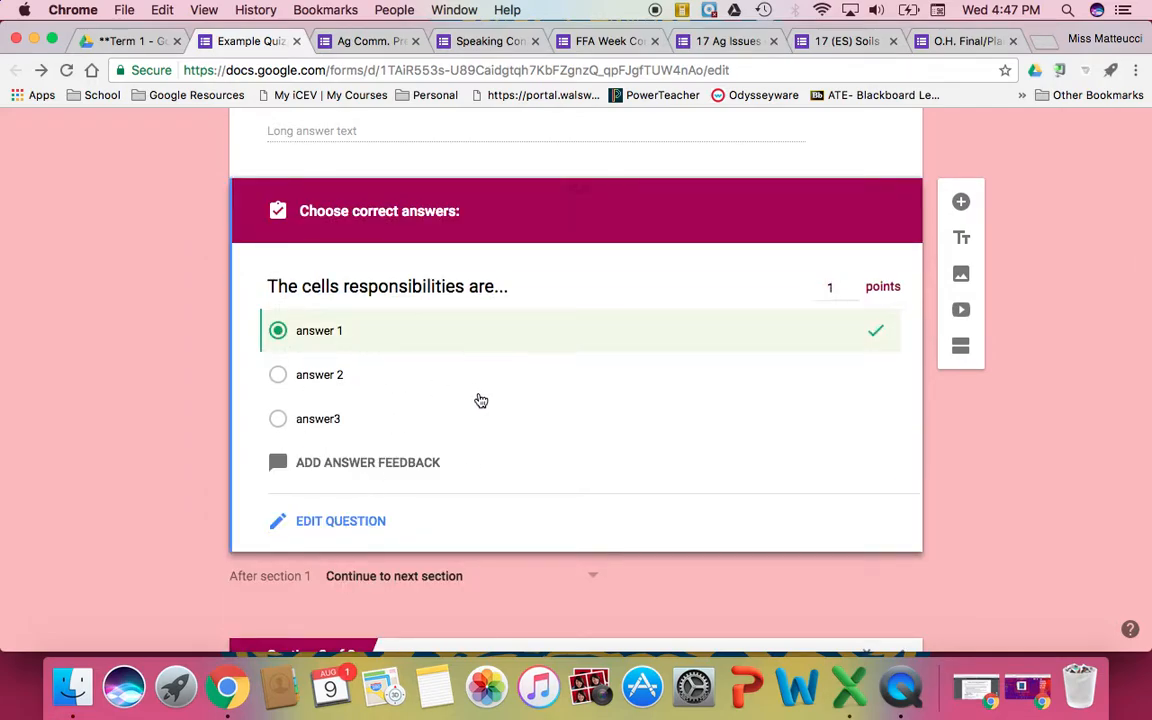
click(279, 420)
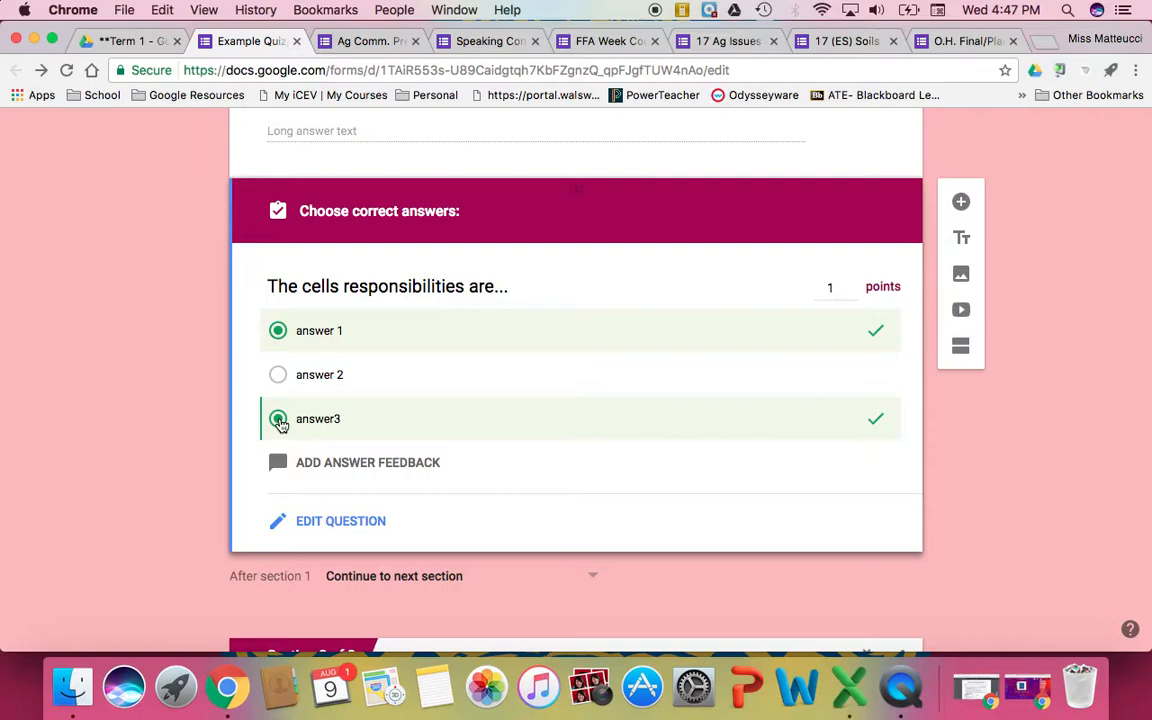
click(279, 420)
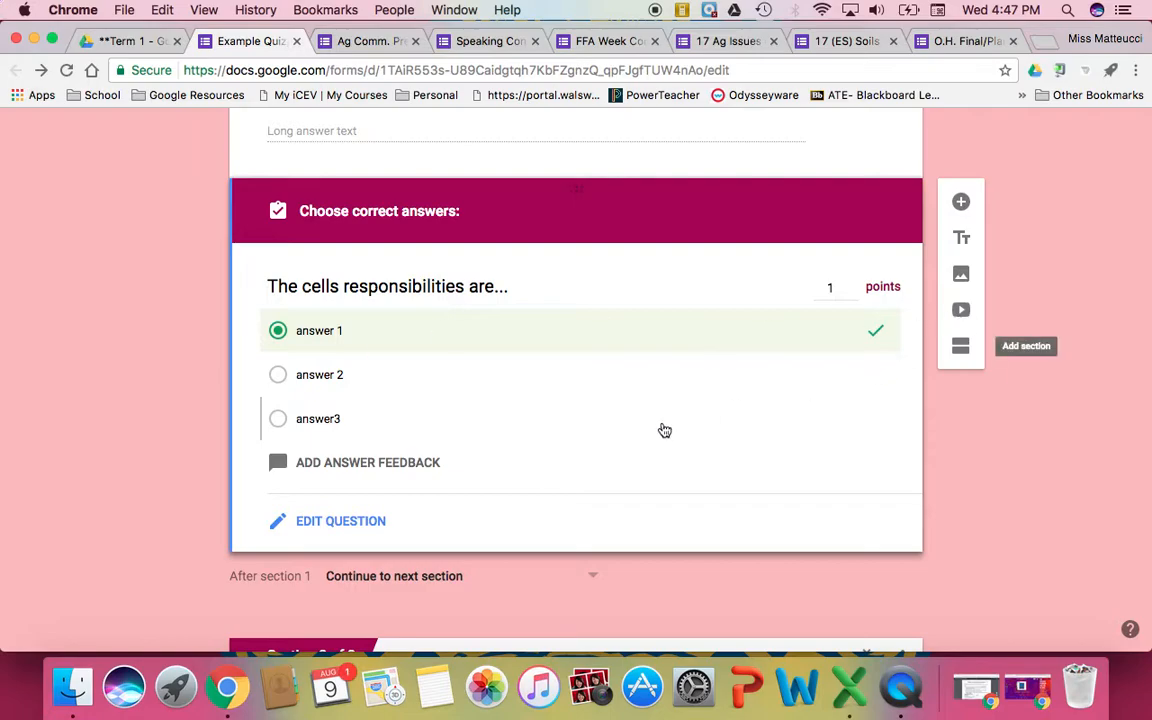
click(327, 521)
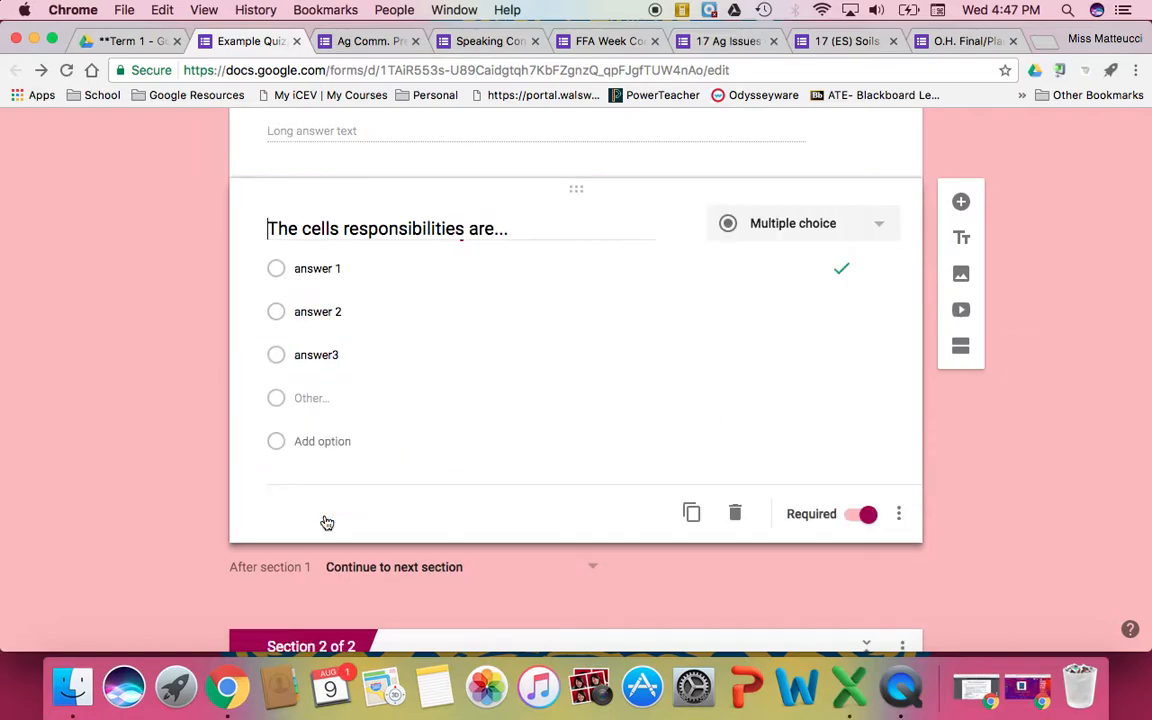
Examine the available question types for the multiple-choice question and look over both sections of the form
click(876, 226)
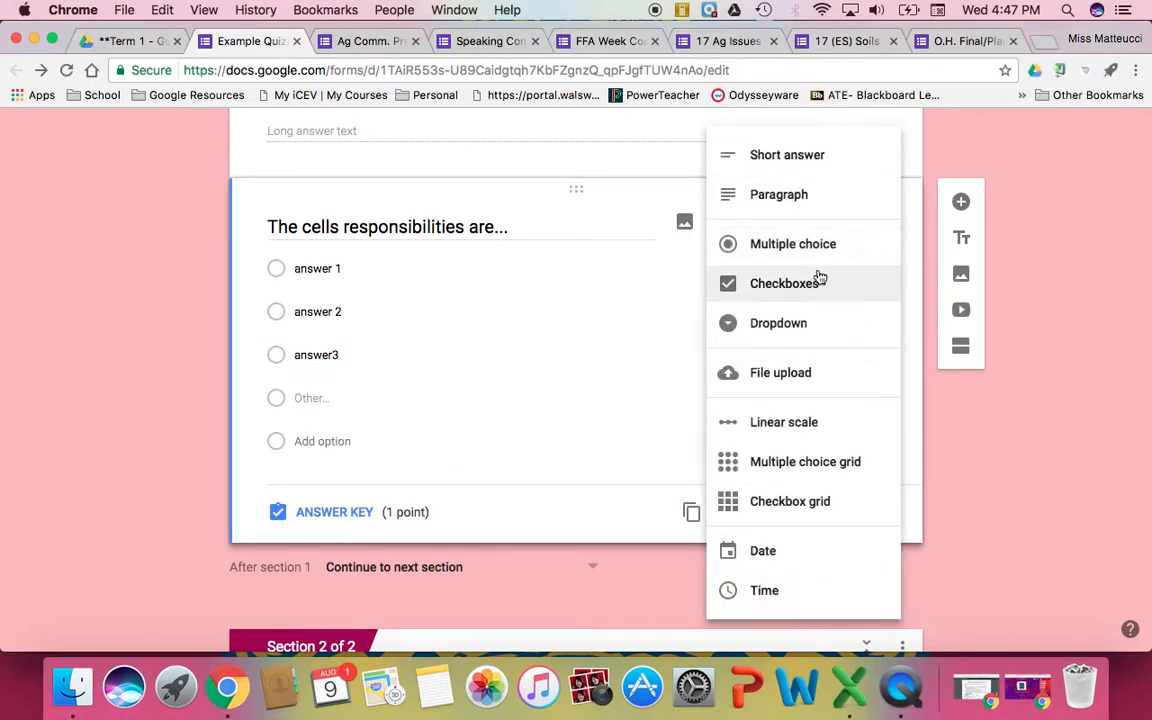
click(615, 354)
click(890, 456)
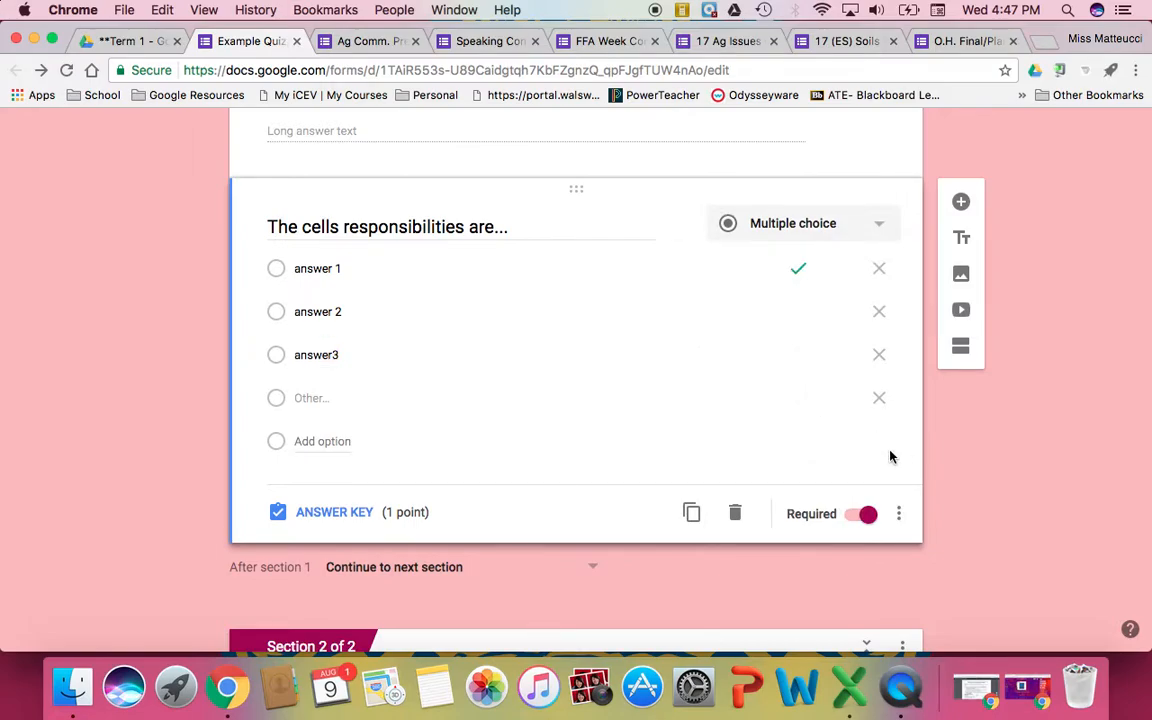
scroll(890, 457, up, 10)
scroll(890, 455, down, 15)
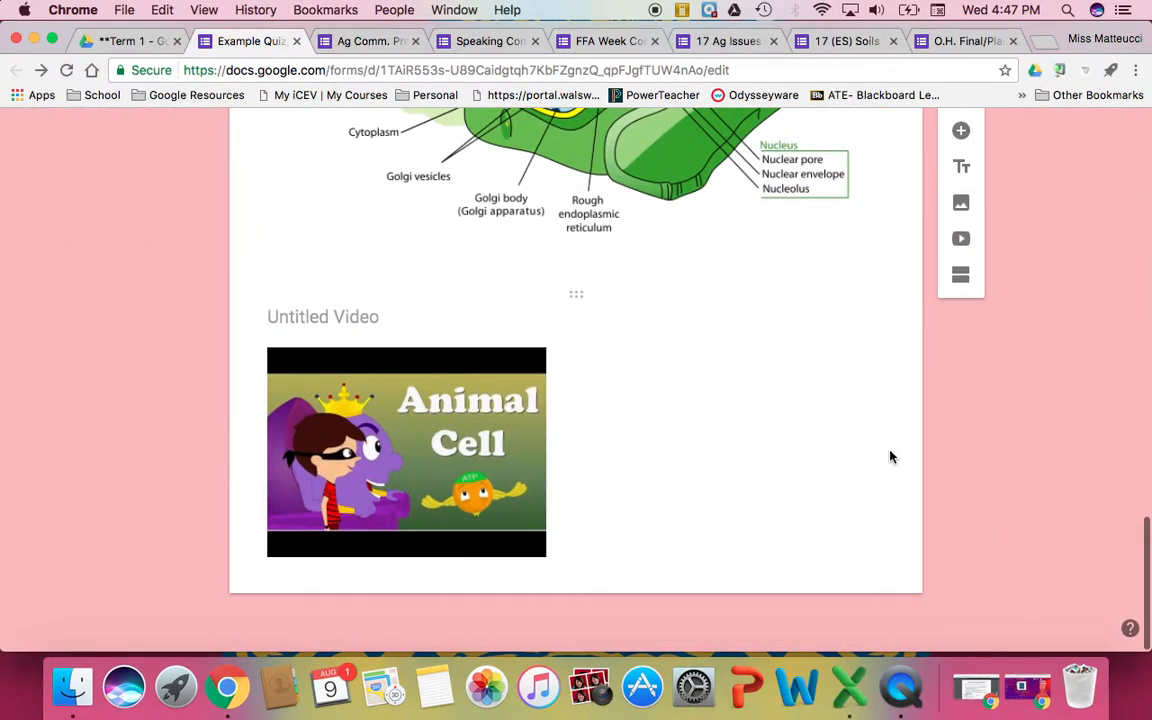
scroll(890, 457, up, 4)
scroll(890, 456, up, 8)
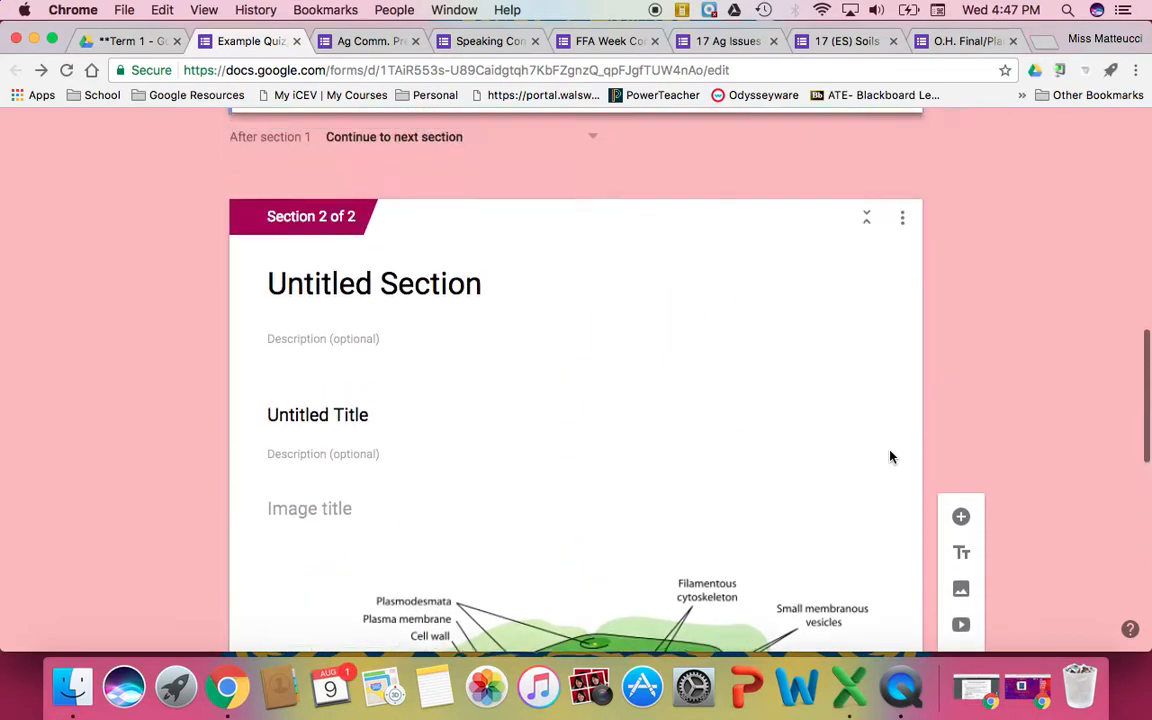
Close the Example Quiz/Assessment form and look over all questions of the "Ag Comm. Prepared Mini Speeches" form
scroll(891, 457, up, 10)
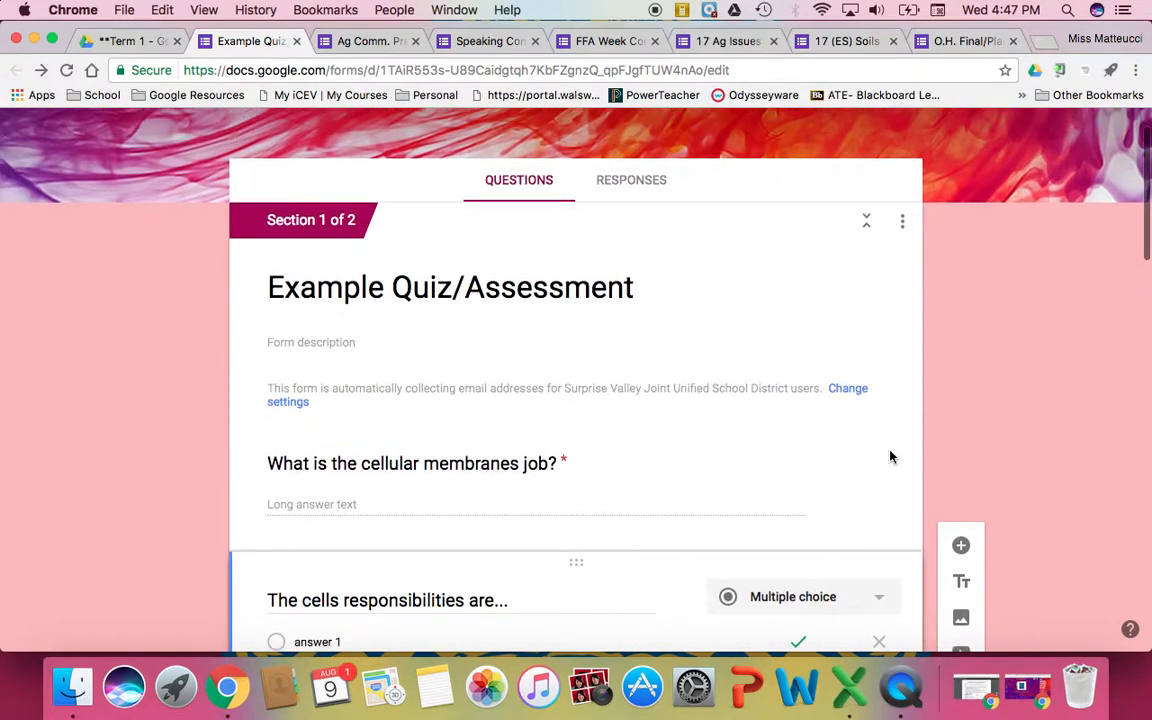
click(297, 42)
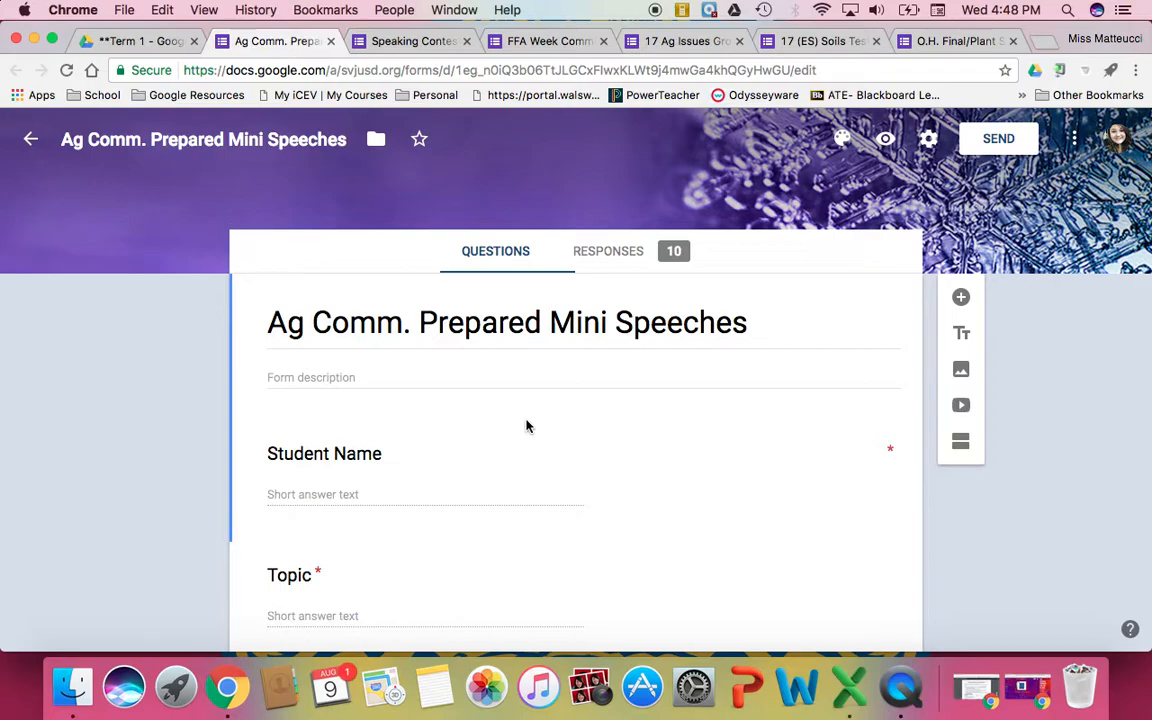
scroll(527, 426, down, 3)
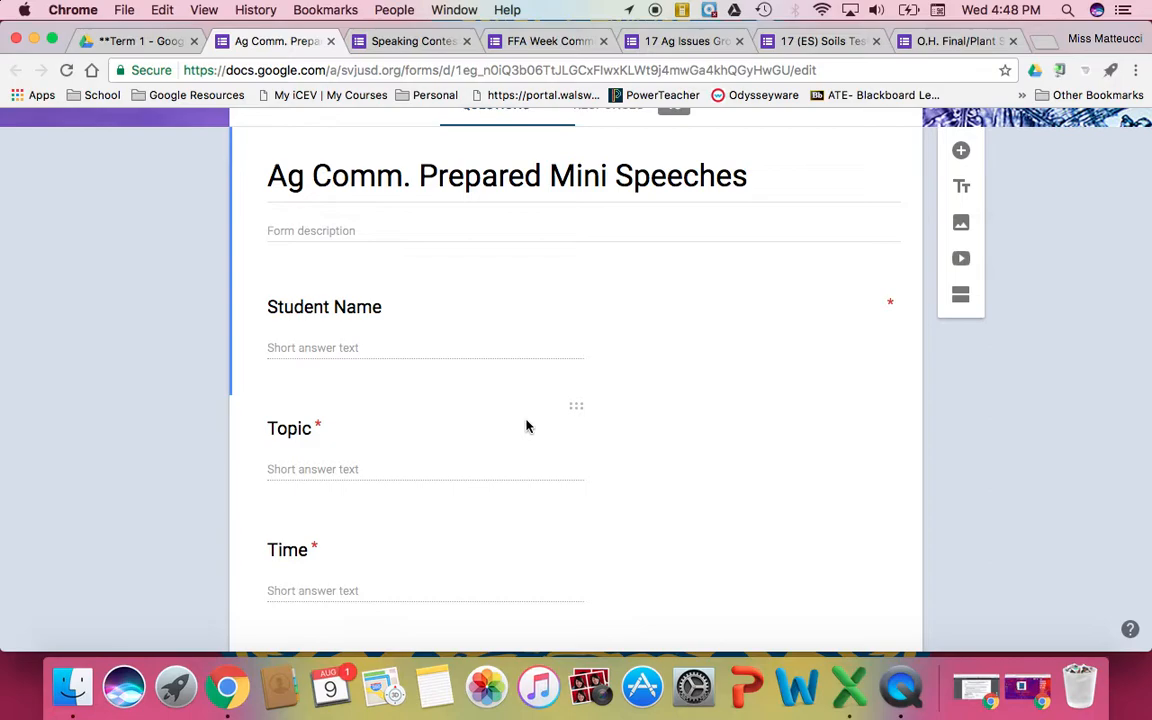
scroll(527, 426, down, 3)
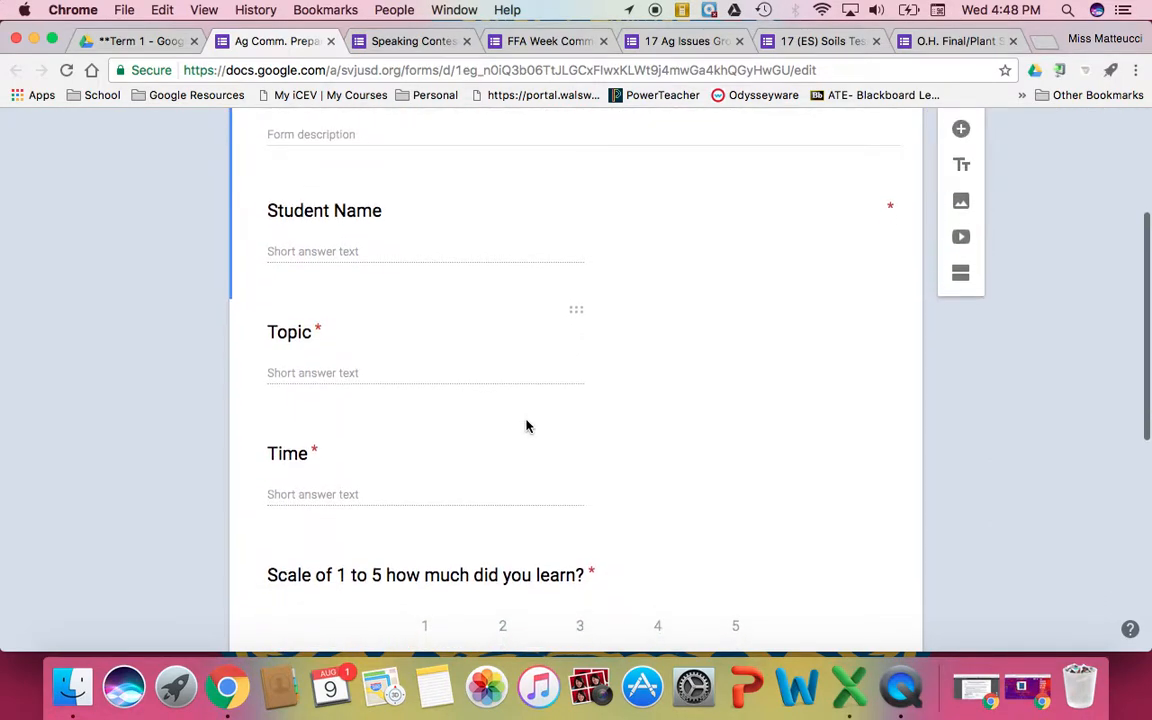
scroll(527, 426, down, 3)
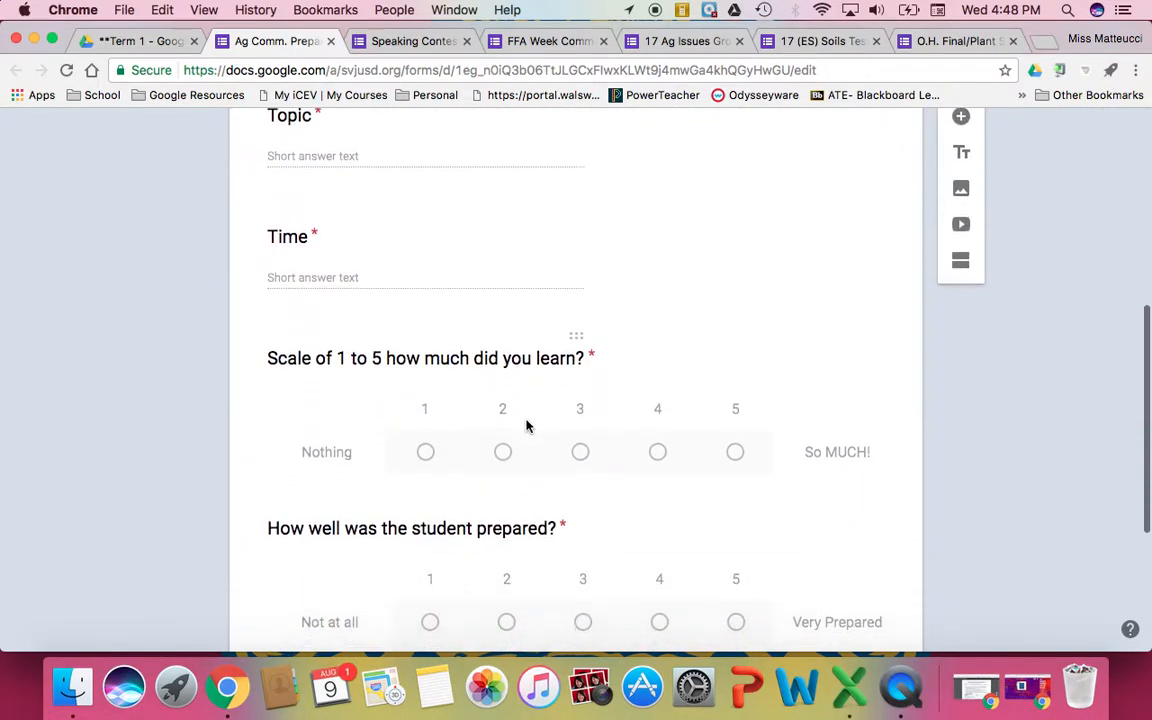
scroll(527, 424, down, 3)
scroll(527, 421, down, 2)
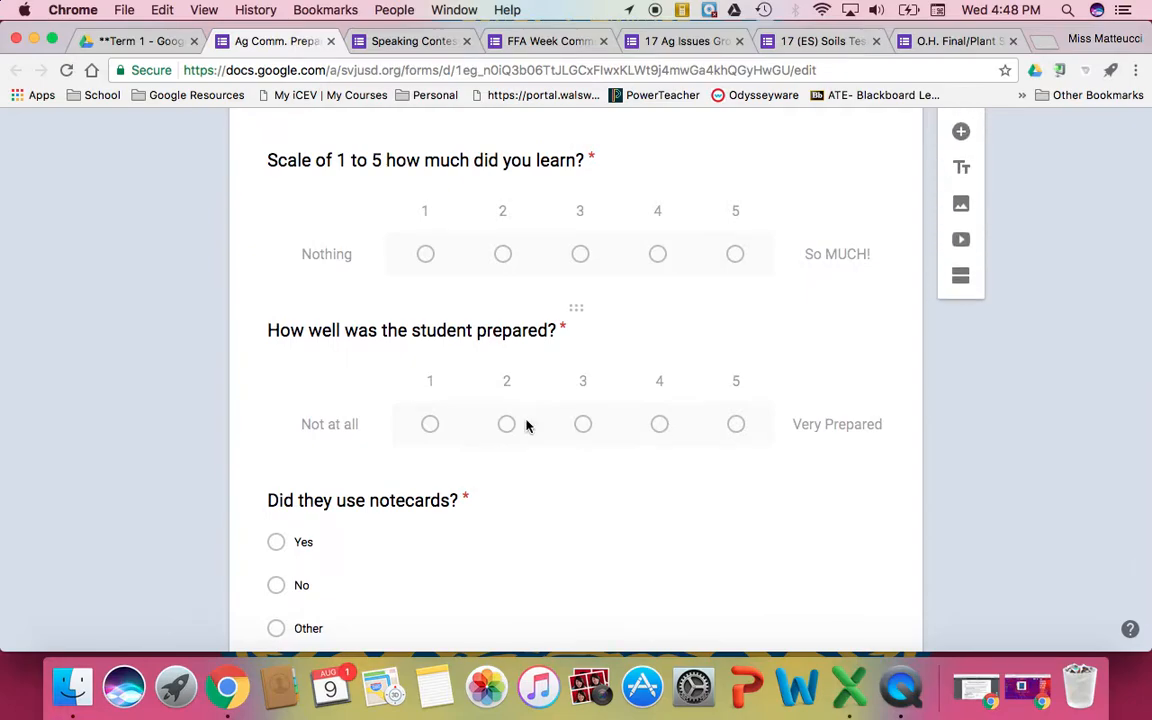
scroll(527, 426, down, 2)
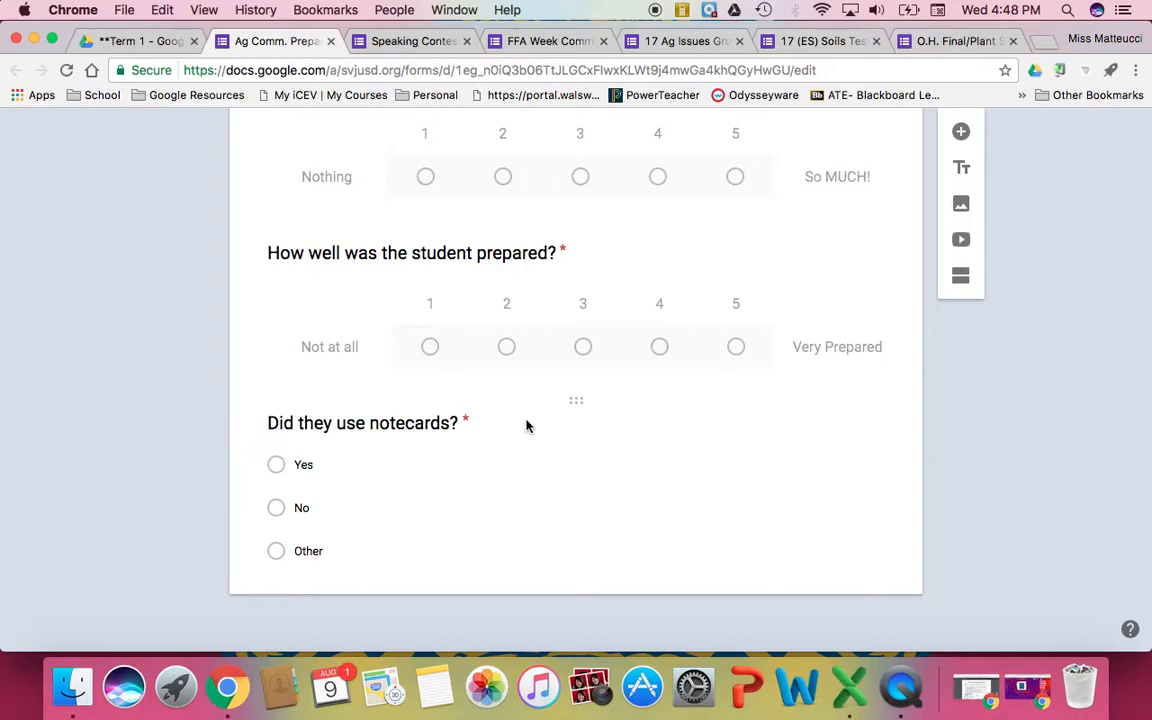
scroll(530, 410, up, 10)
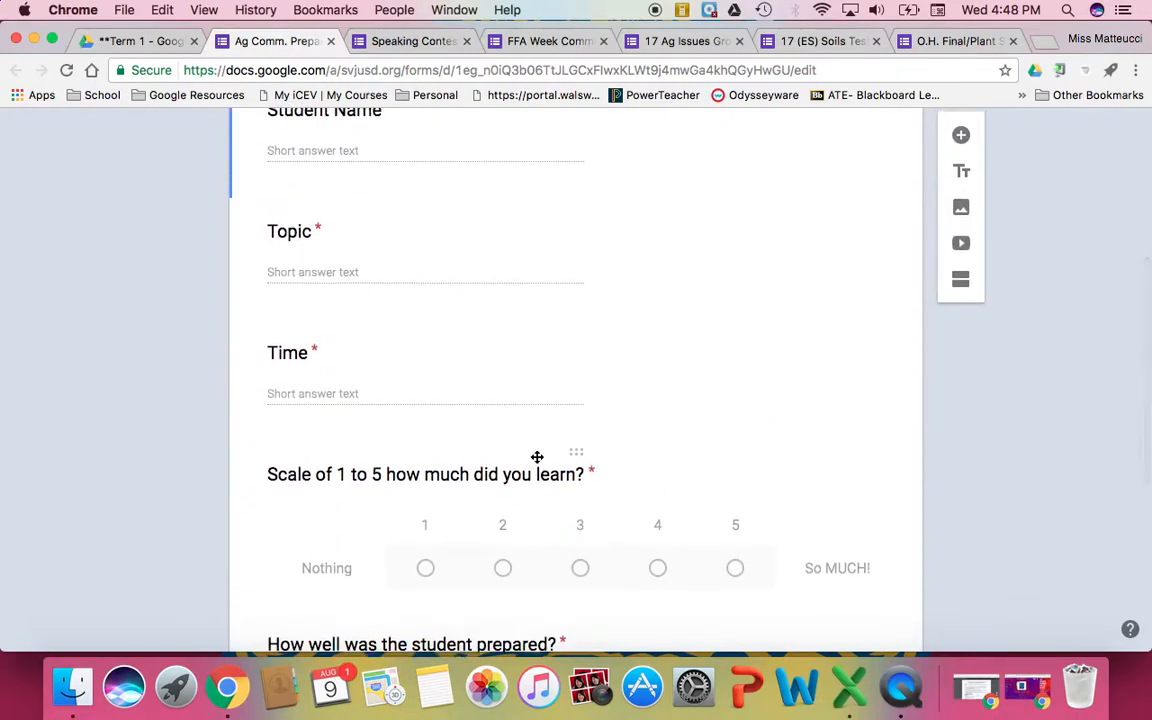
scroll(536, 420, up, 9)
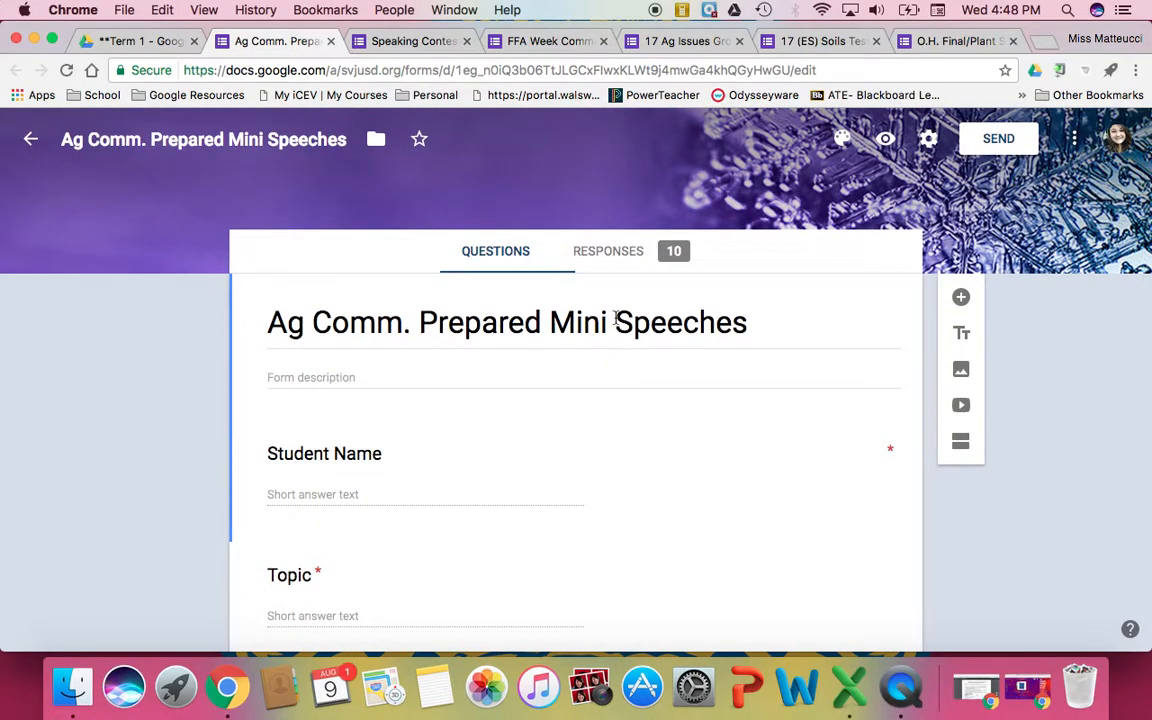
Review the summary of responses to the mini speeches form, including the student name, topic and time results
click(620, 258)
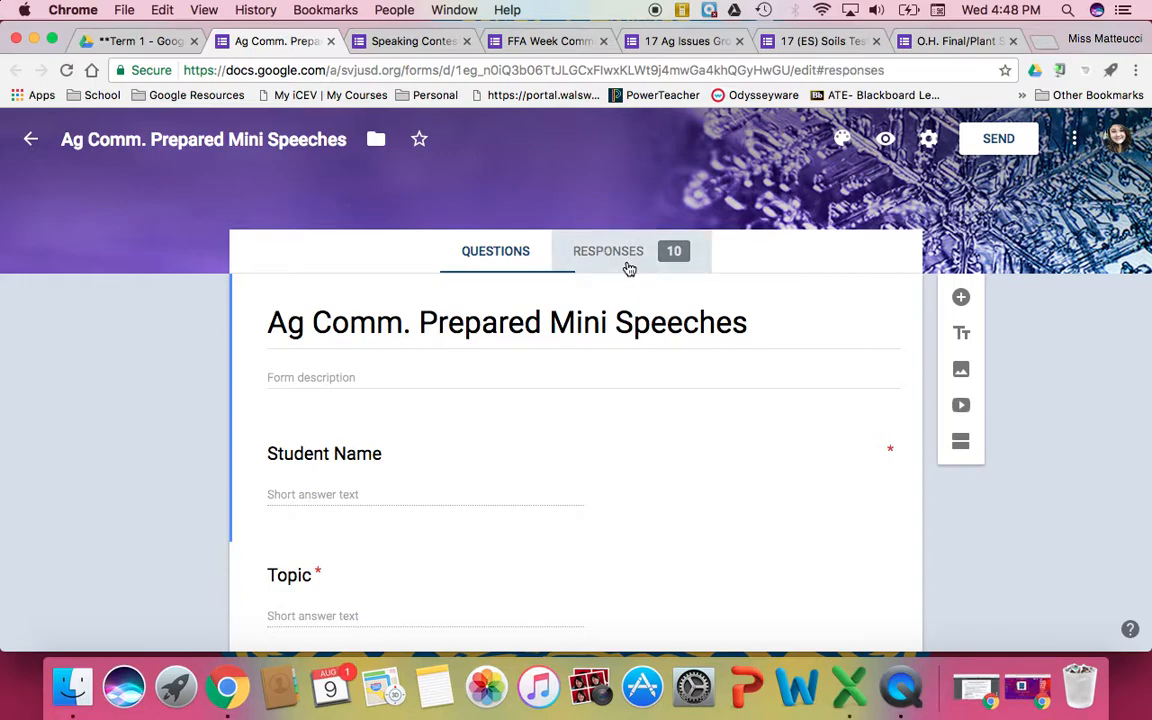
scroll(625, 475, down, 4)
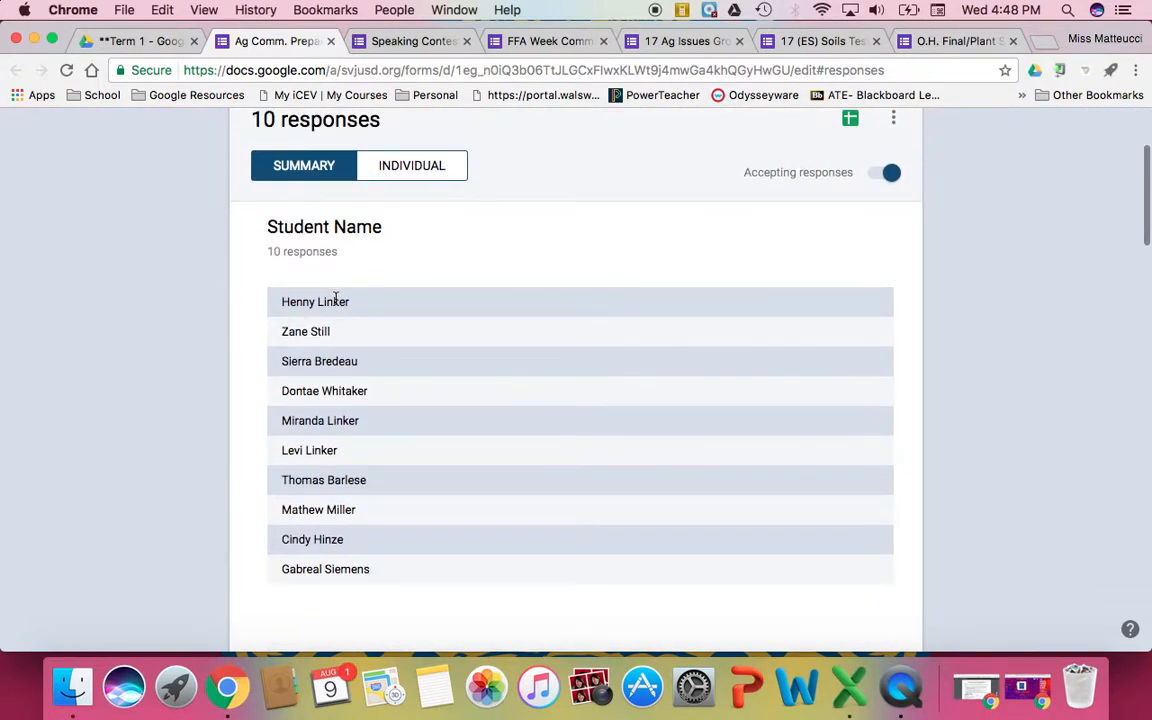
scroll(349, 567, down, 10)
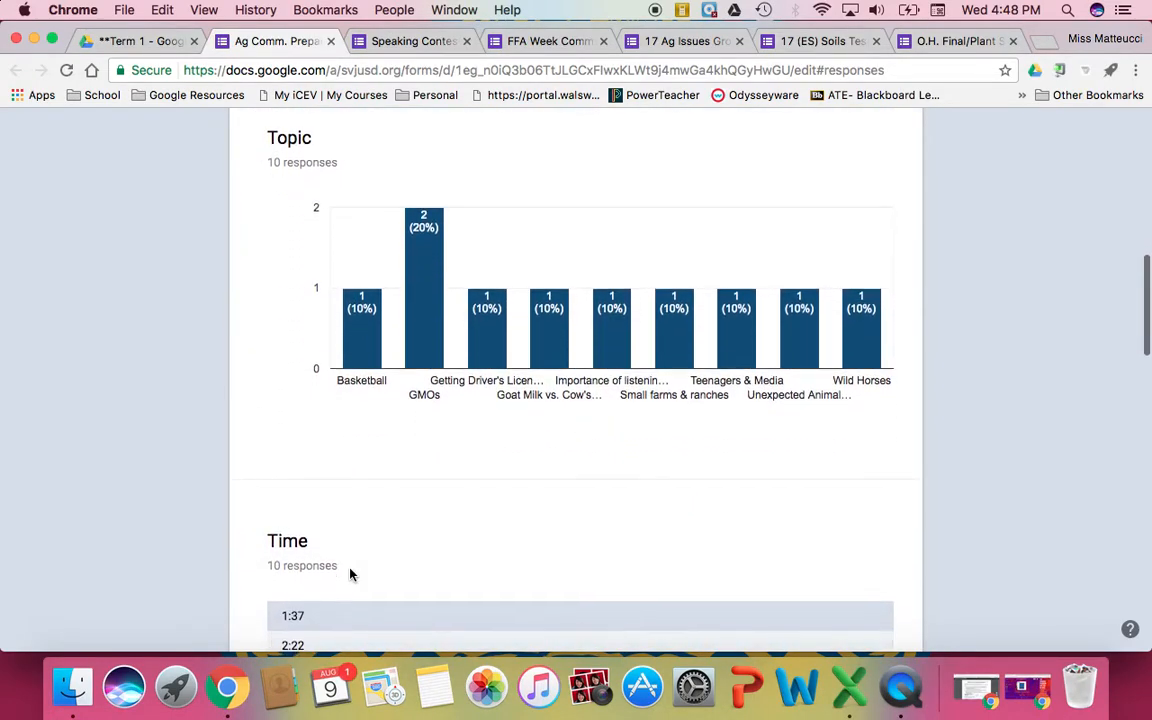
scroll(350, 573, down, 15)
scroll(350, 574, up, 20)
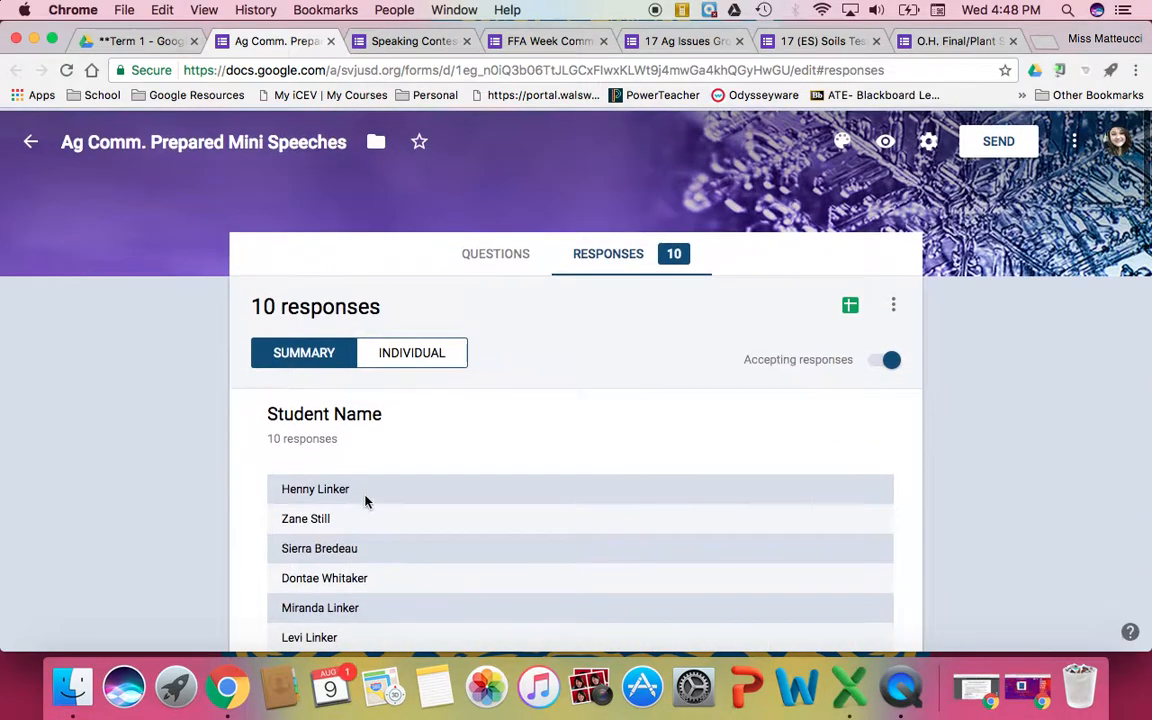
View the mini speeches responses individually, reading through the first and second submissions
click(420, 352)
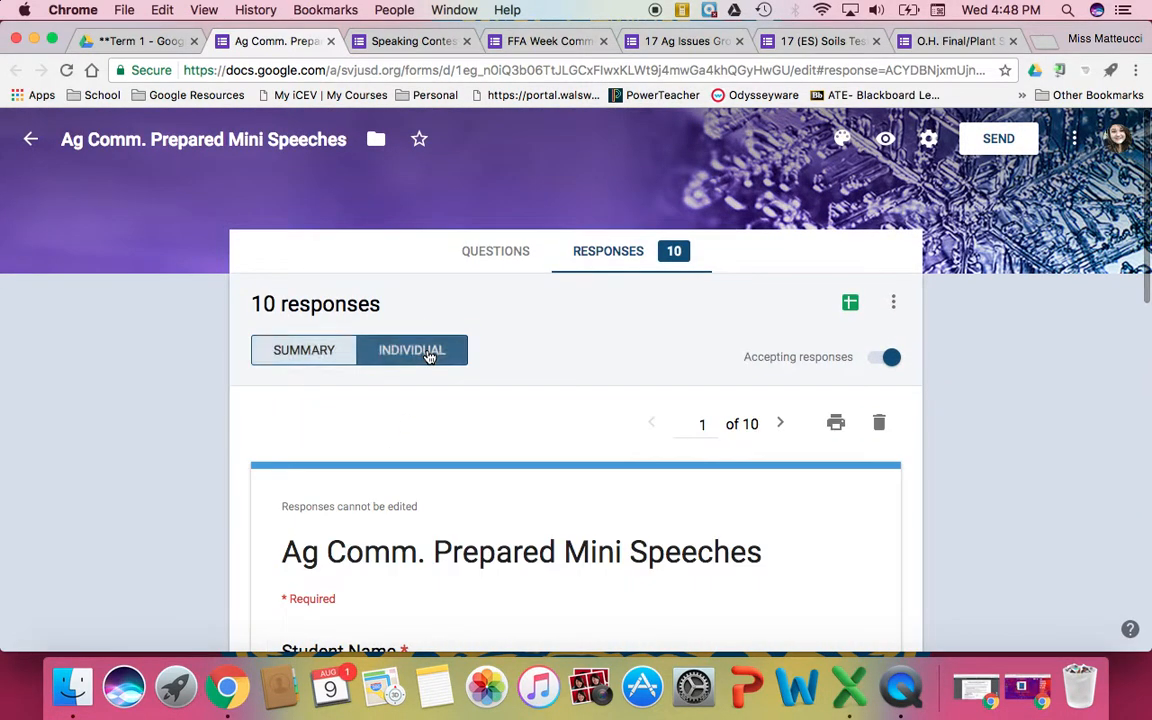
scroll(600, 545, down, 2)
scroll(606, 550, down, 18)
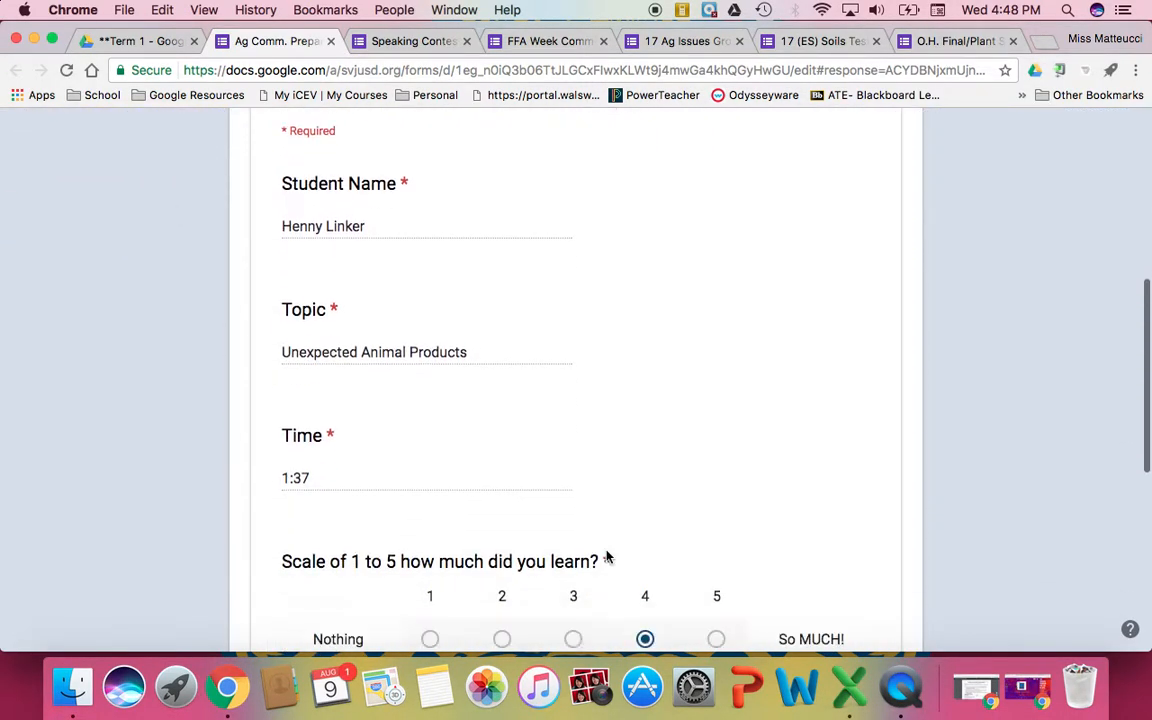
scroll(606, 550, up, 20)
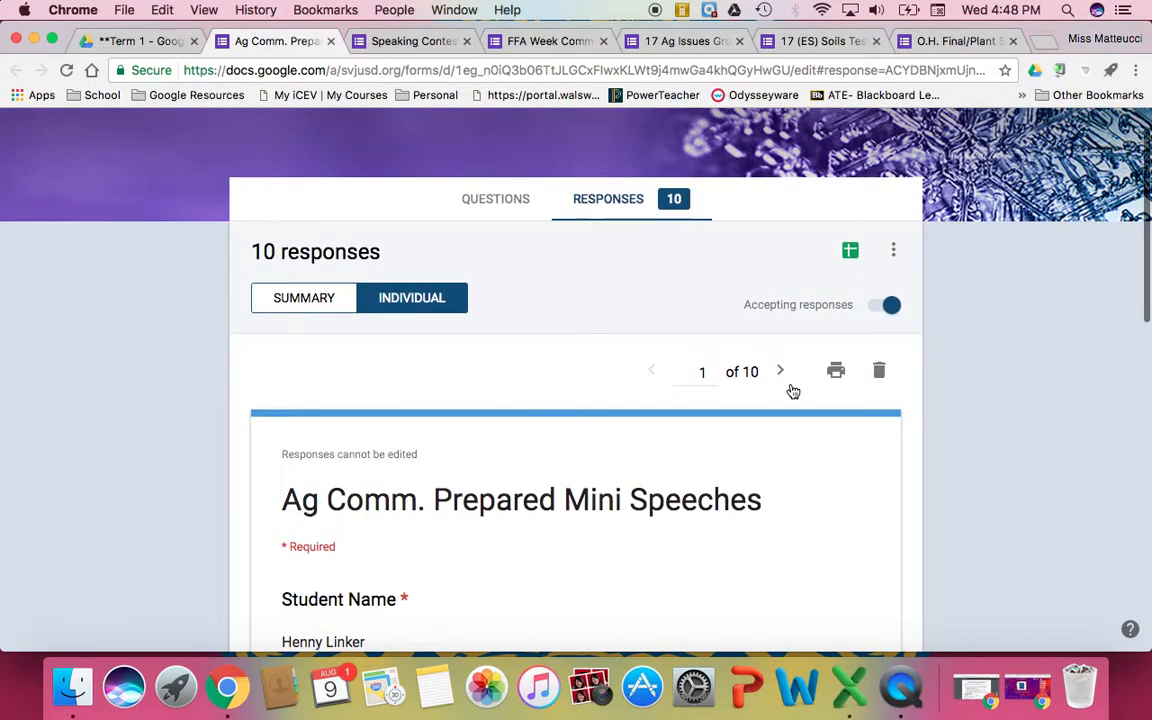
click(781, 371)
scroll(606, 492, down, 9)
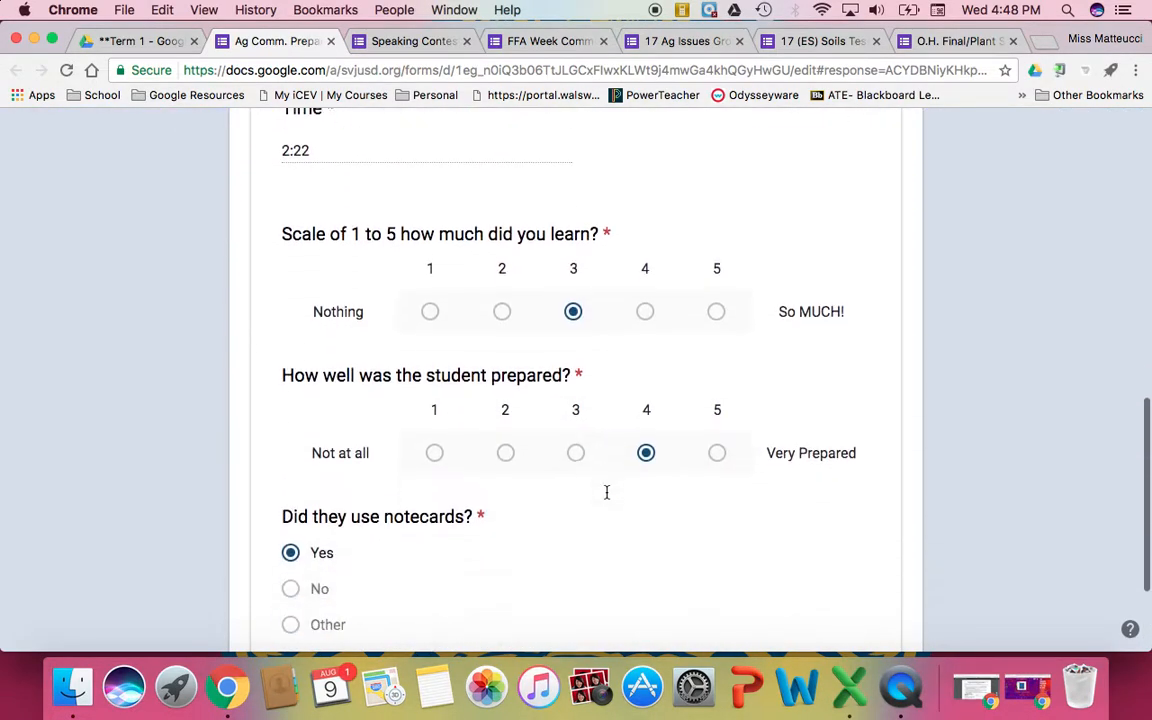
scroll(606, 492, up, 4)
scroll(606, 492, up, 5)
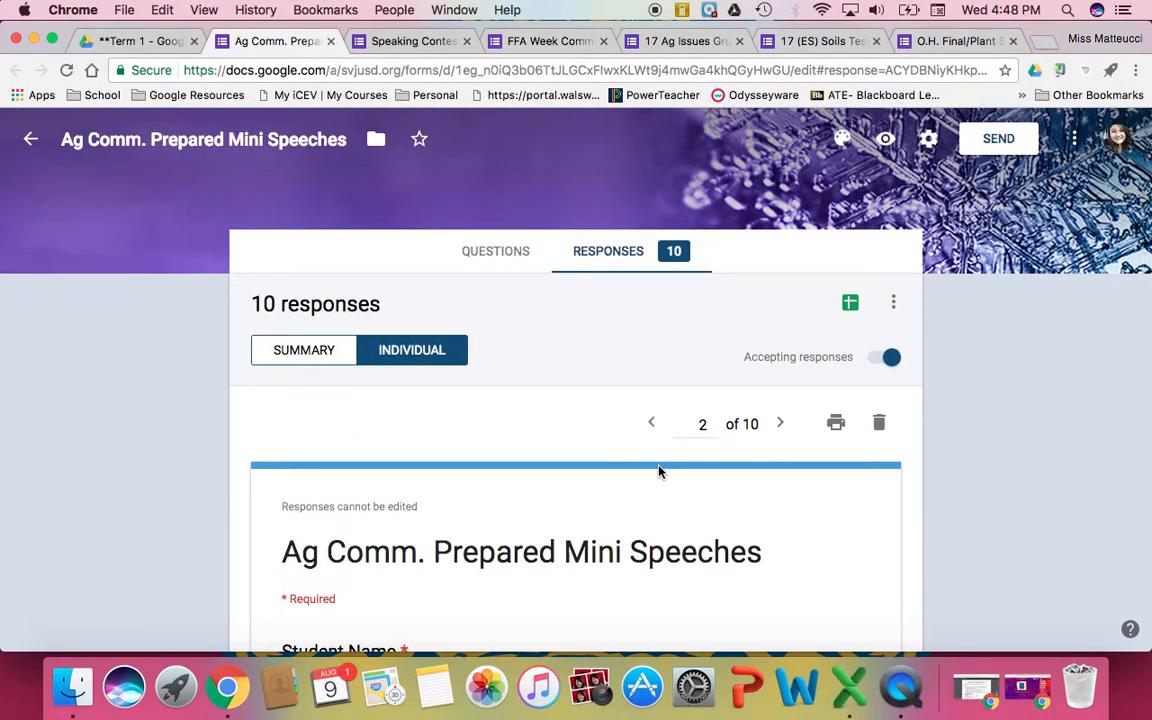
Reread the second submission in full, from the student name to the notecards question
scroll(659, 471, down, 2)
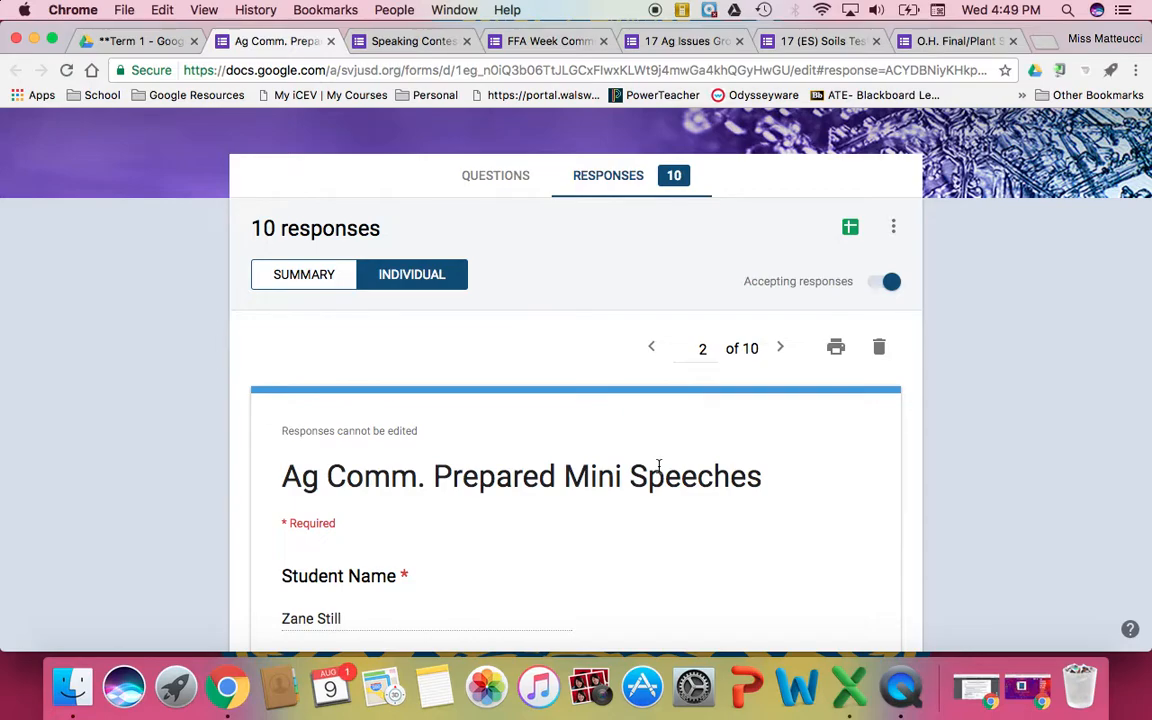
scroll(659, 466, down, 10)
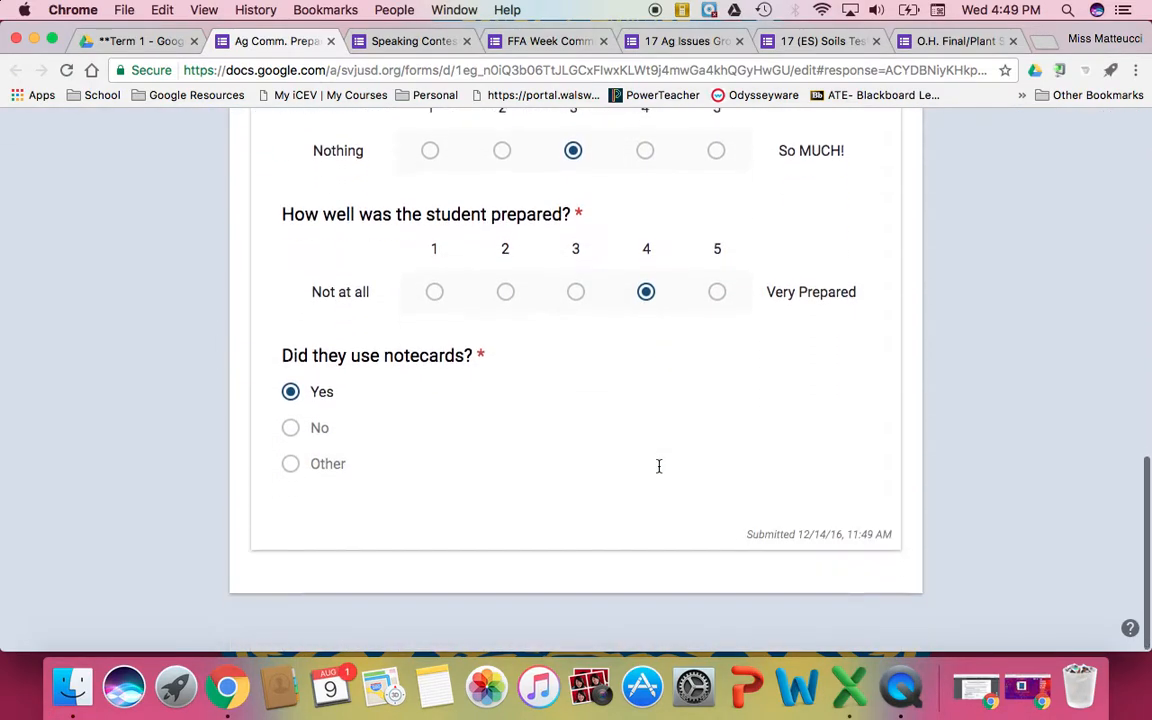
scroll(659, 466, up, 10)
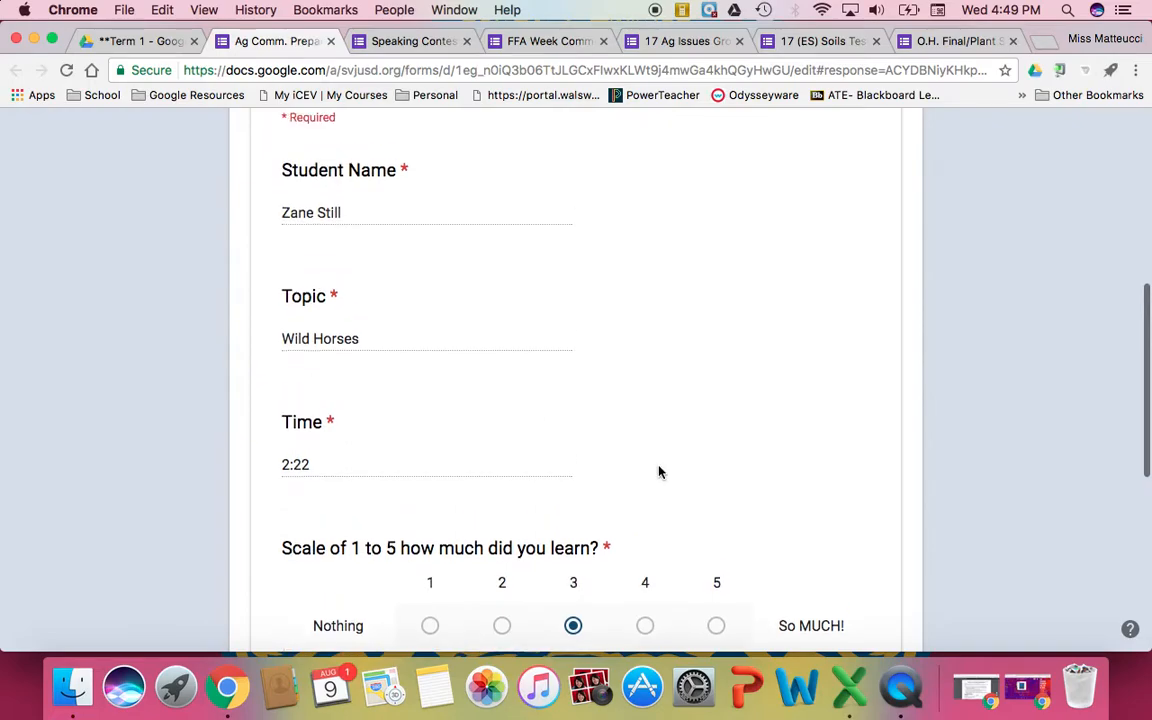
scroll(659, 472, up, 5)
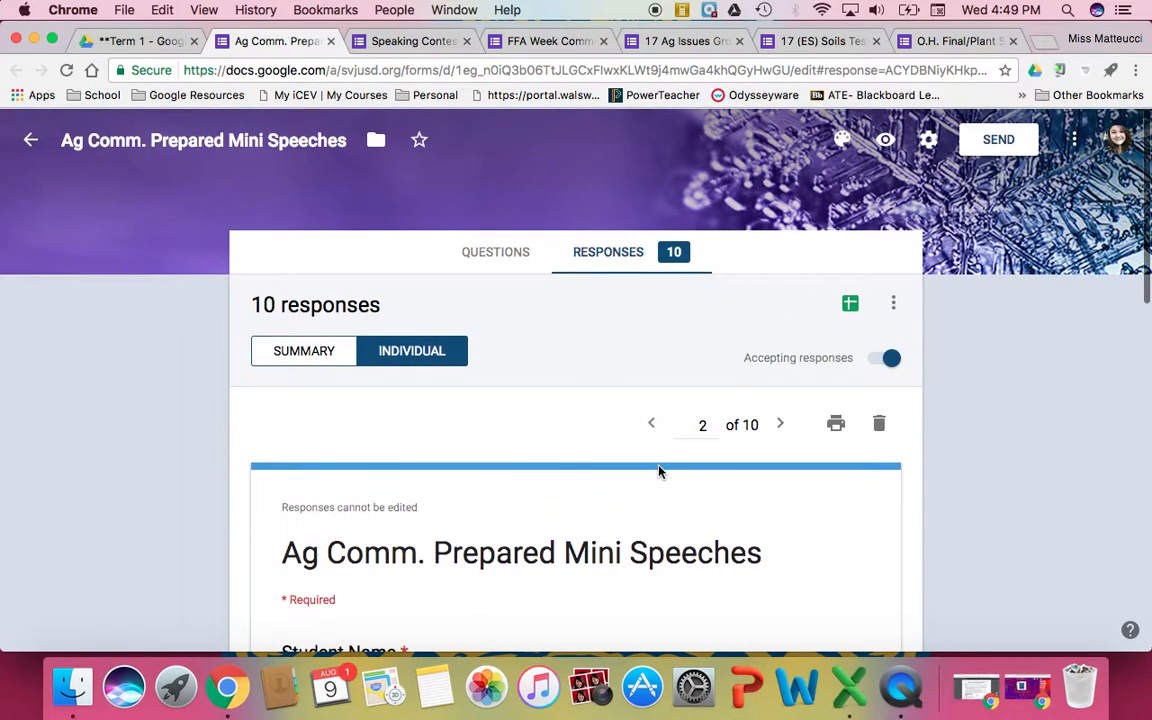
scroll(659, 472, down, 15)
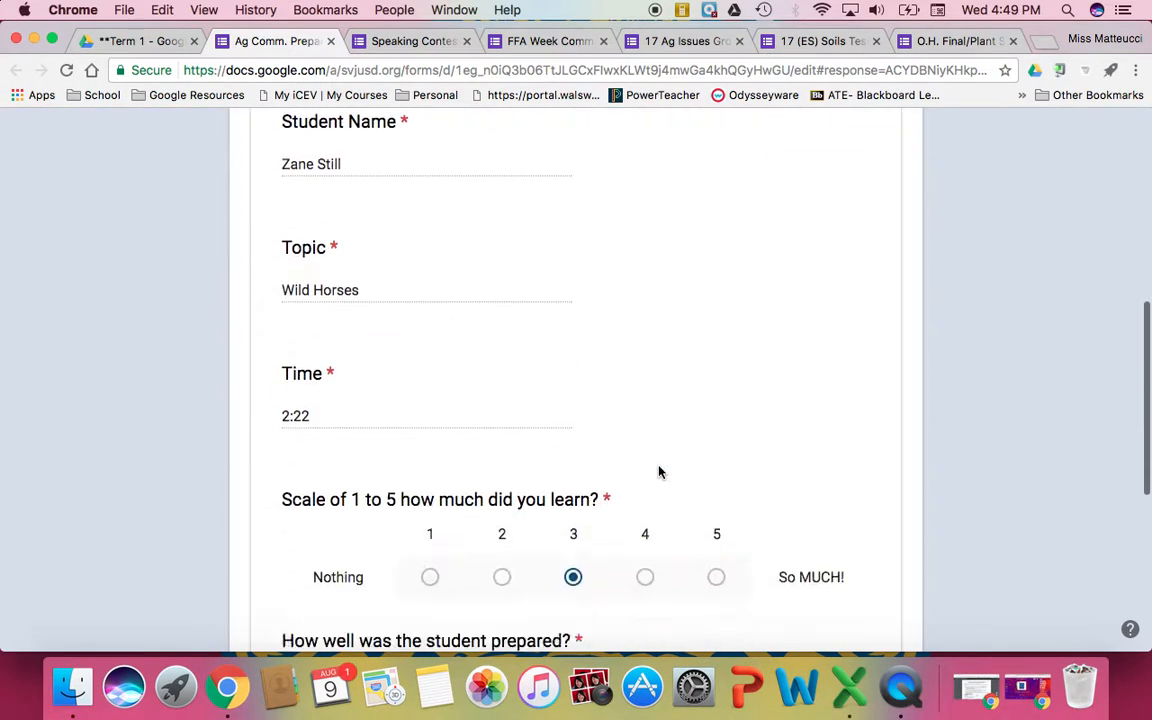
scroll(659, 472, up, 15)
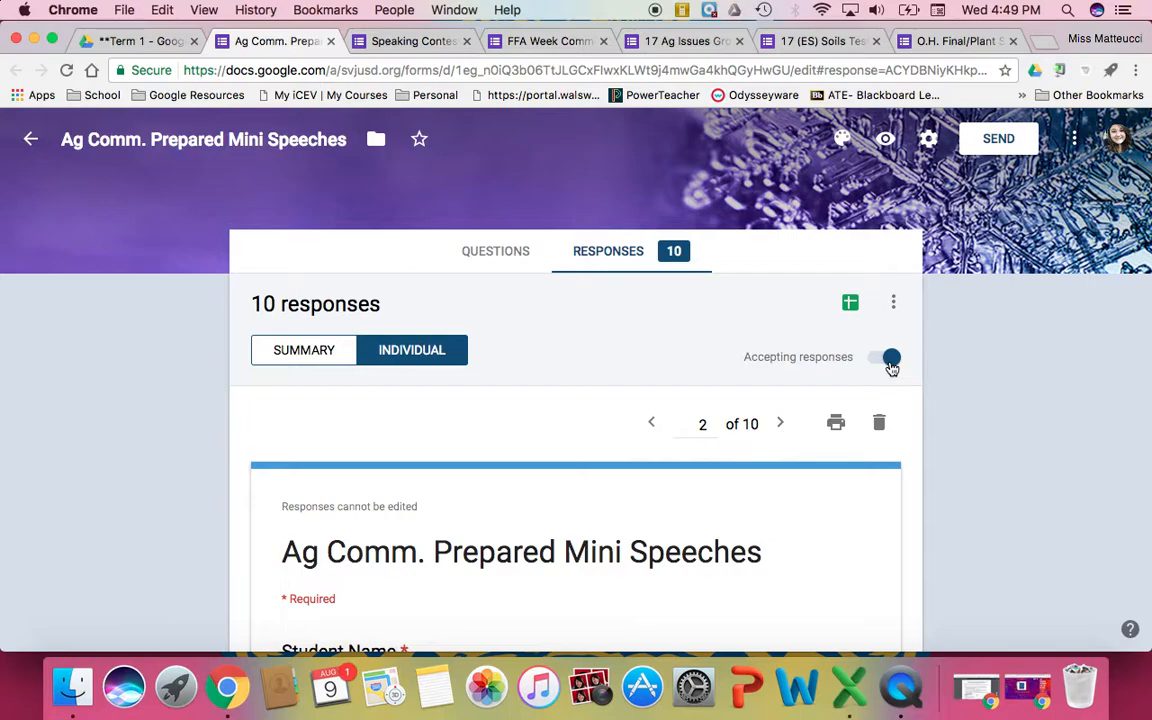
Return to the questions of the mini speeches form and close that form
click(490, 252)
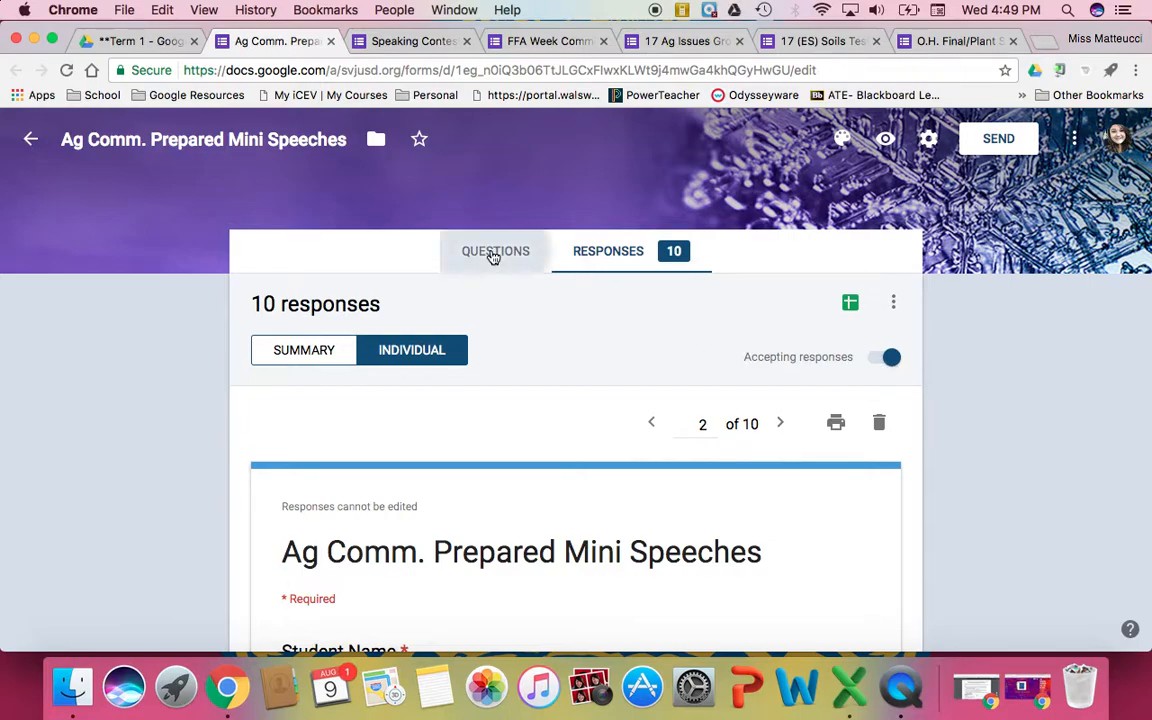
scroll(612, 478, down, 4)
scroll(612, 478, up, 4)
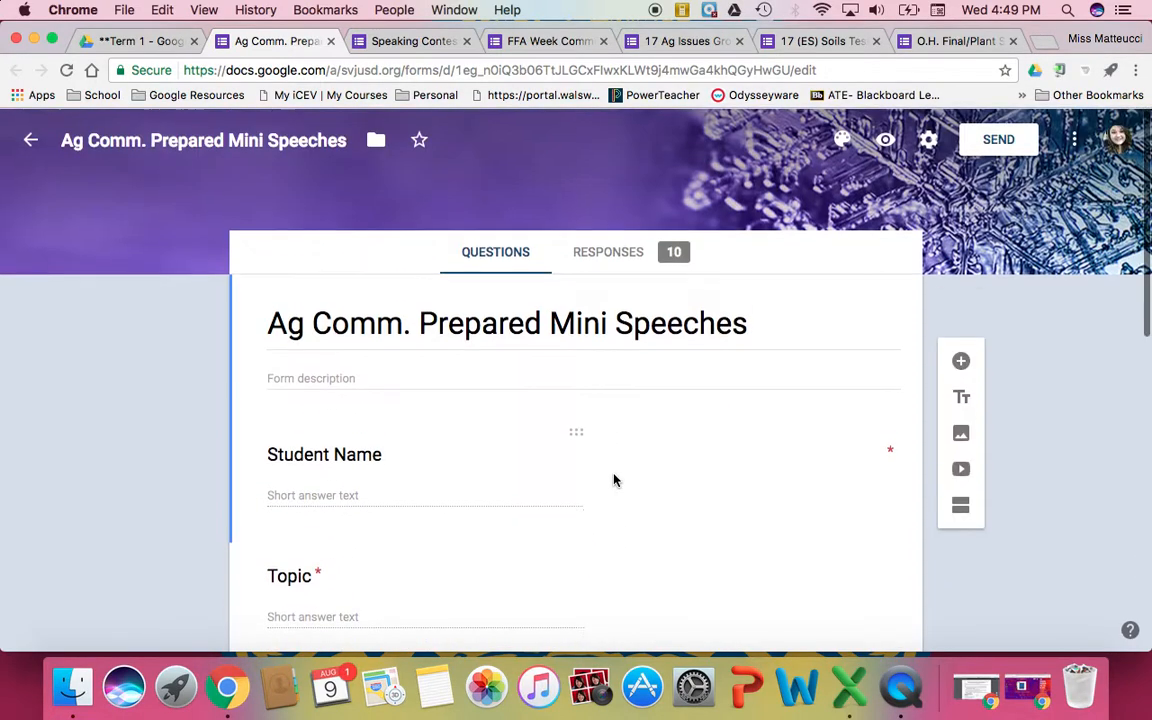
click(331, 42)
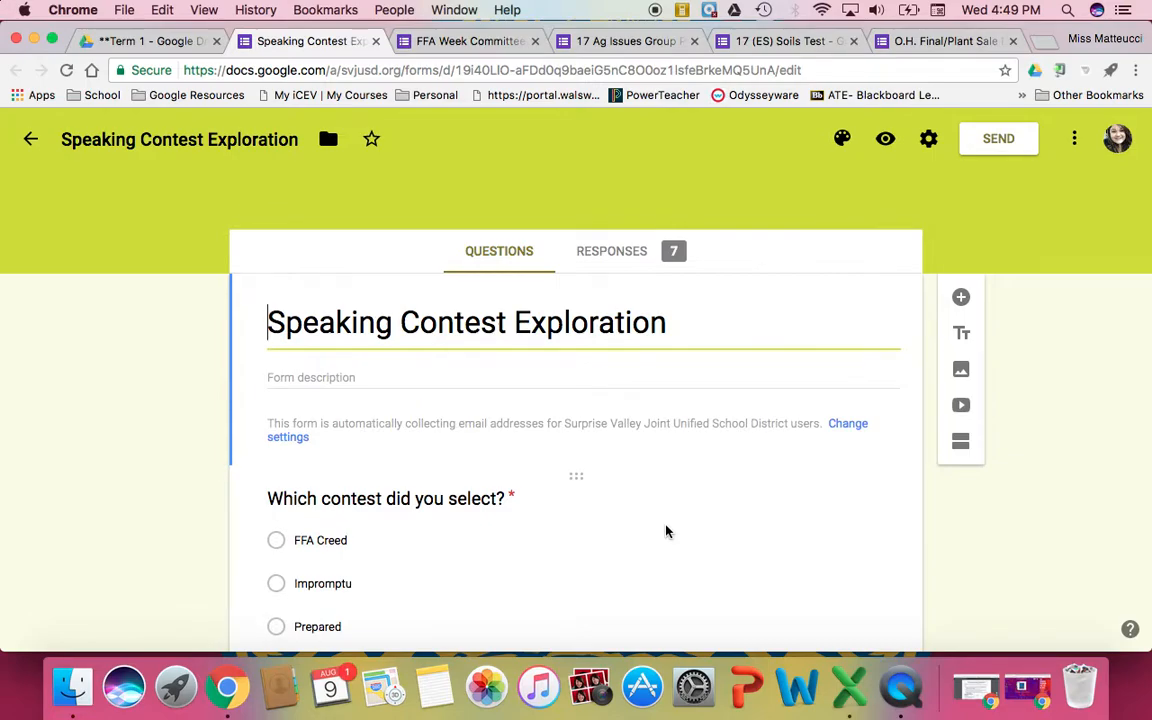
Look over the questions of the "Speaking Contest Exploration" form, from the contest selection to how a winner is selected
scroll(667, 531, down, 6)
scroll(667, 531, down, 2)
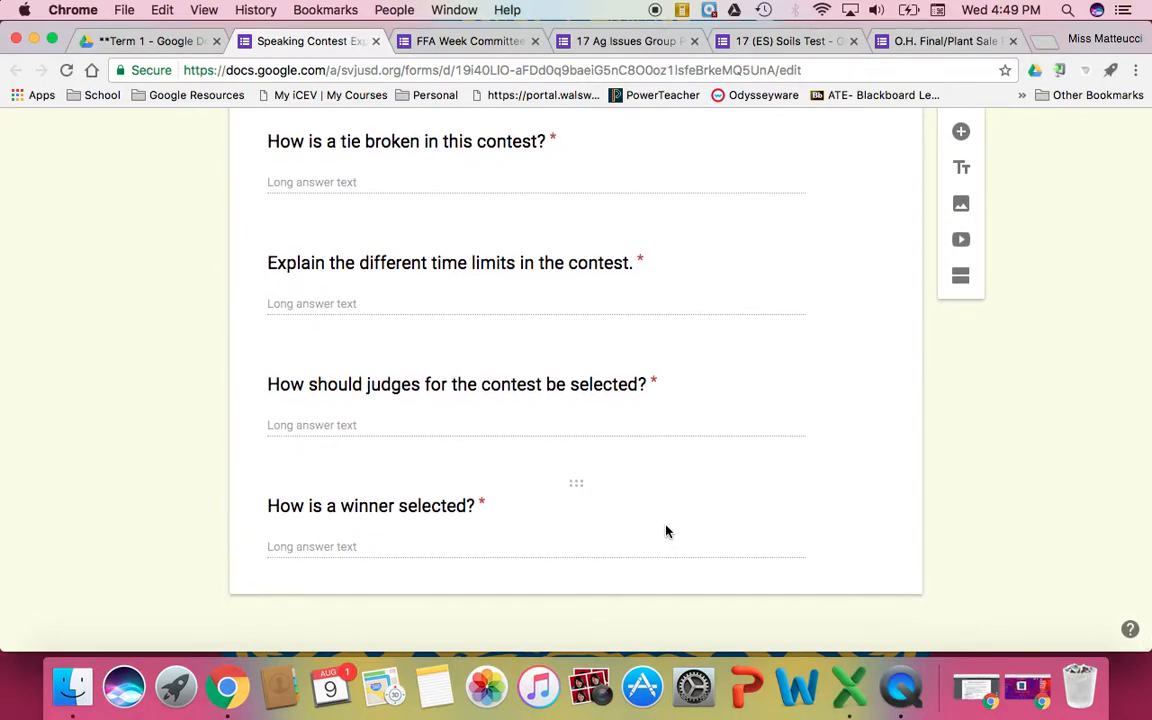
scroll(667, 531, up, 8)
scroll(667, 531, down, 4)
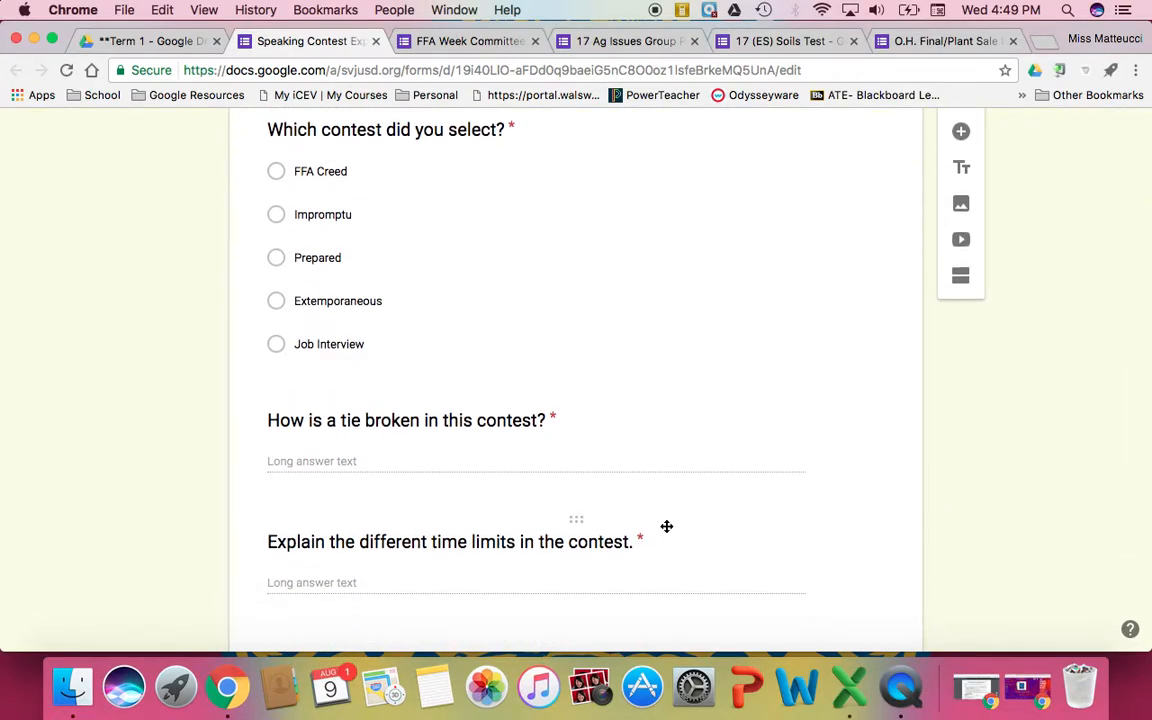
scroll(667, 526, down, 5)
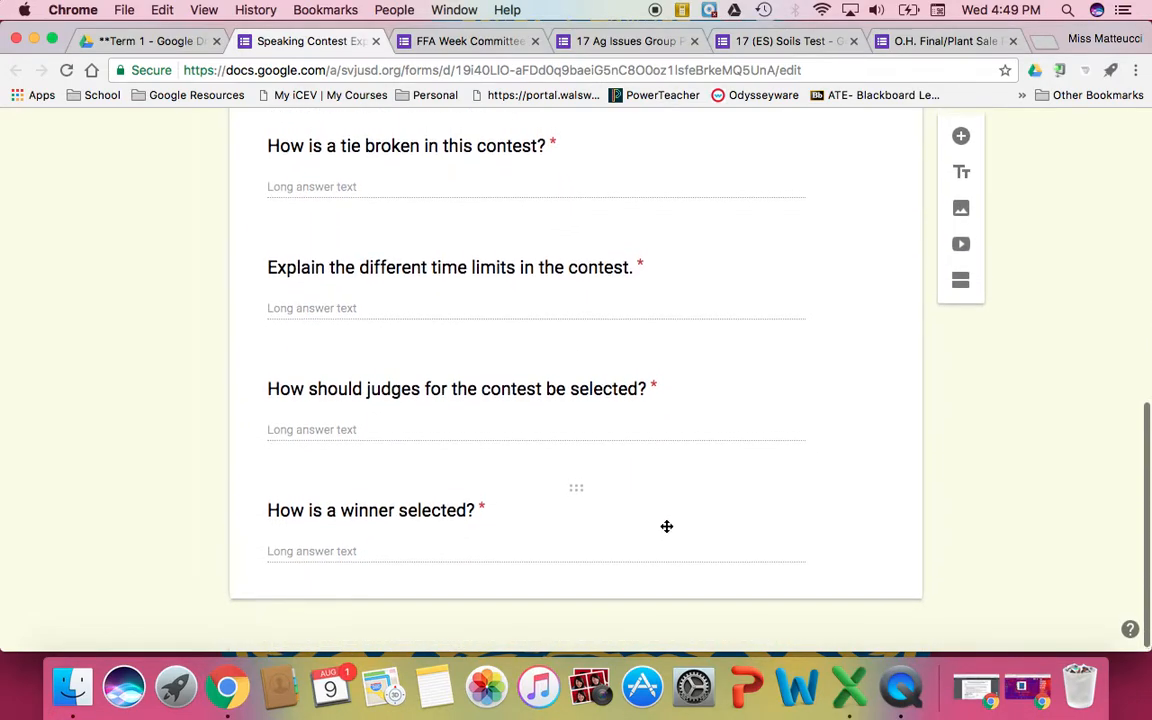
Review the response summary of the speaking contest form, including the respondent list, the contest selection pie chart and the written answers
scroll(666, 528, up, 15)
click(637, 258)
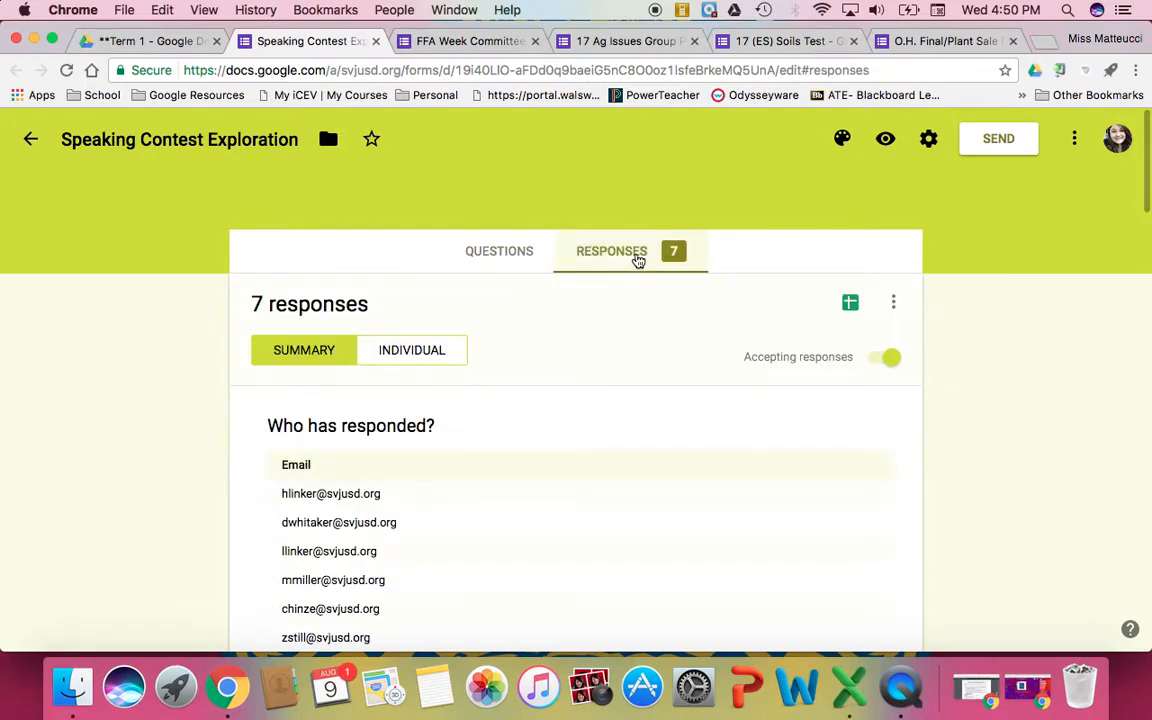
scroll(612, 507, down, 4)
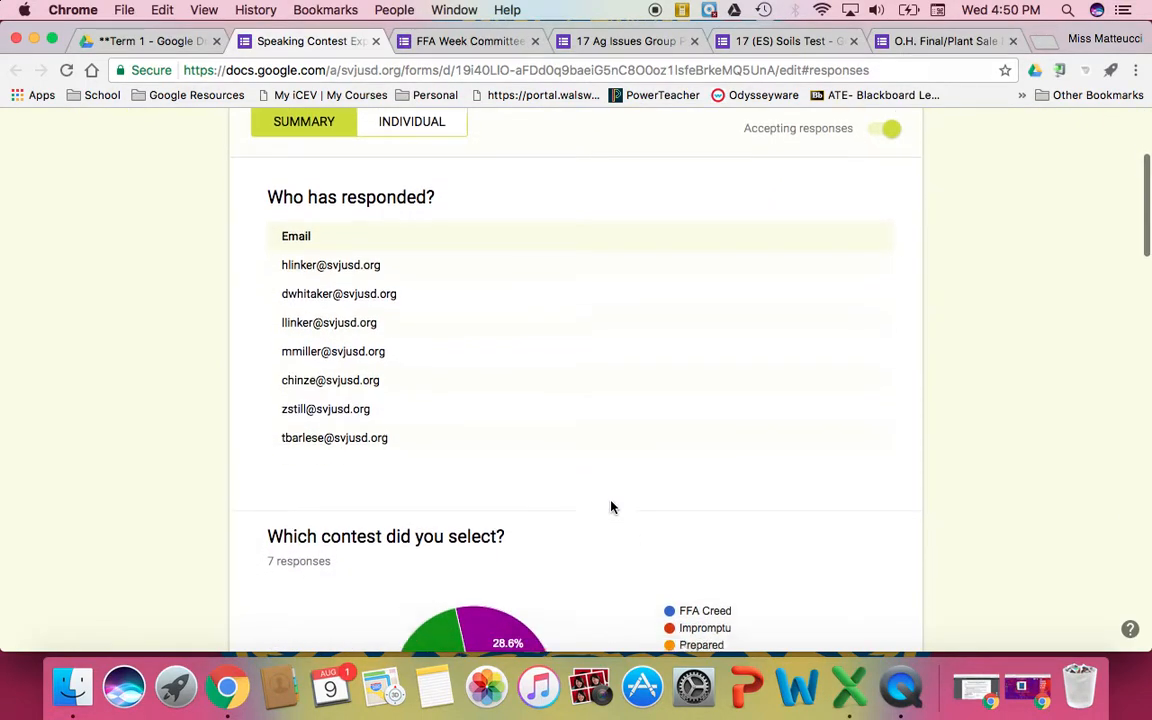
scroll(613, 509, down, 10)
scroll(612, 506, up, 4)
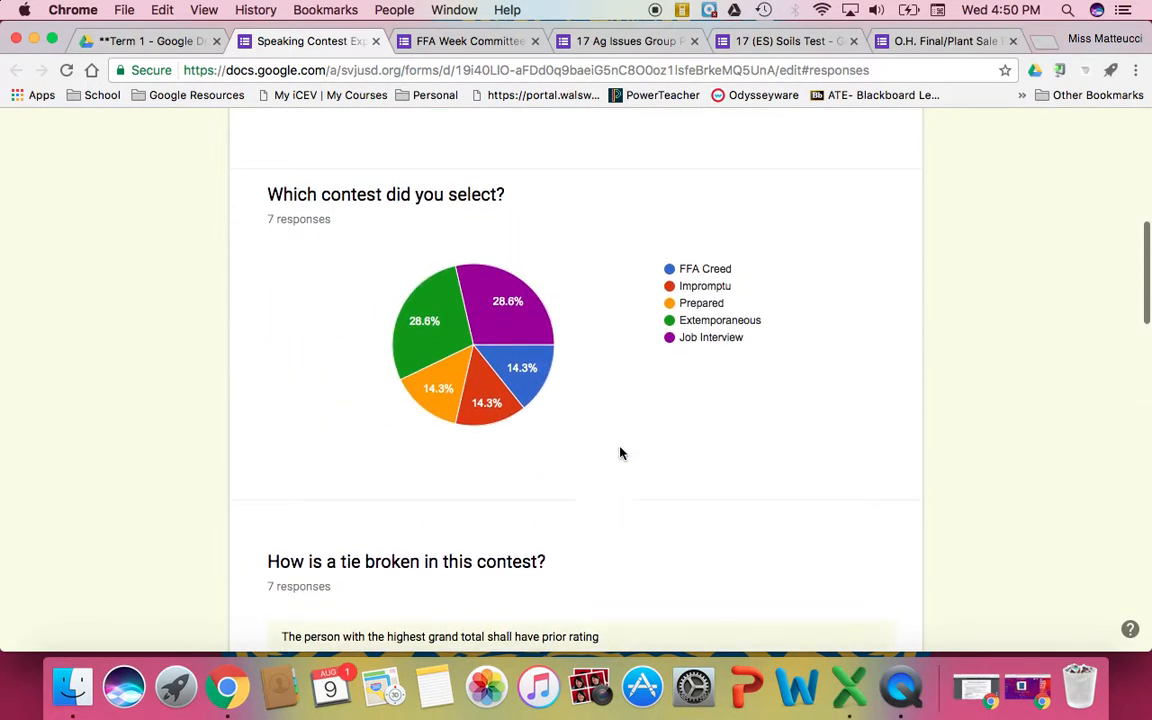
mouse_move(498, 329)
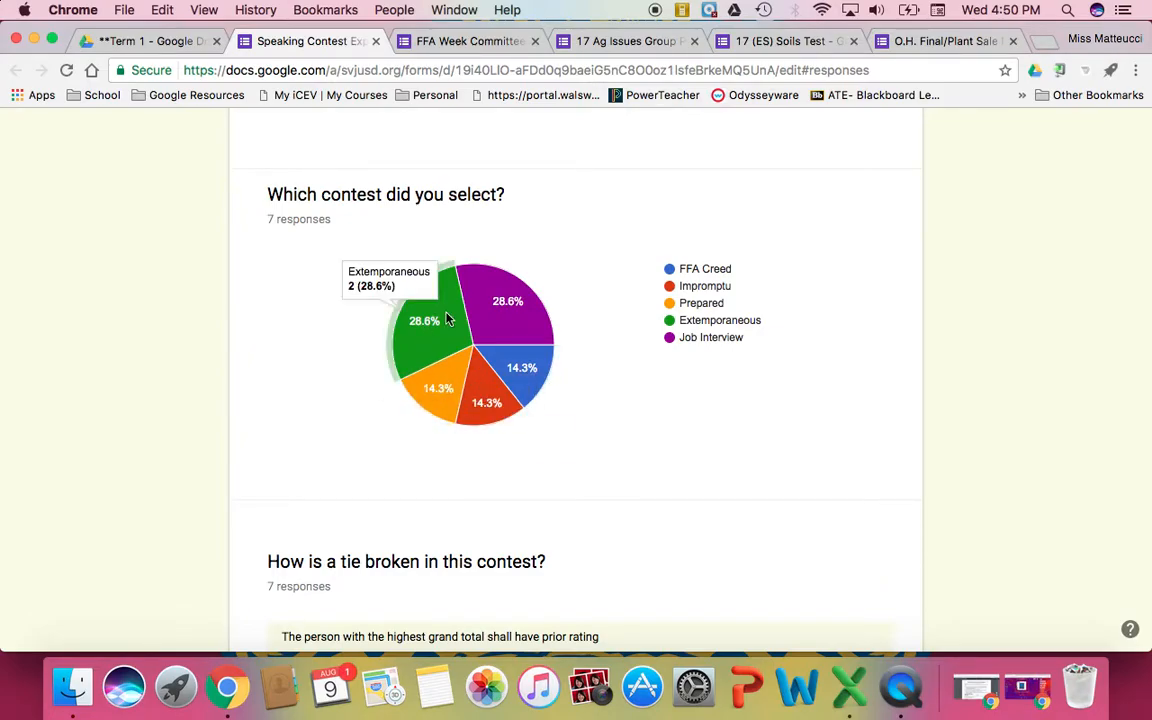
scroll(568, 414, down, 5)
scroll(568, 414, down, 15)
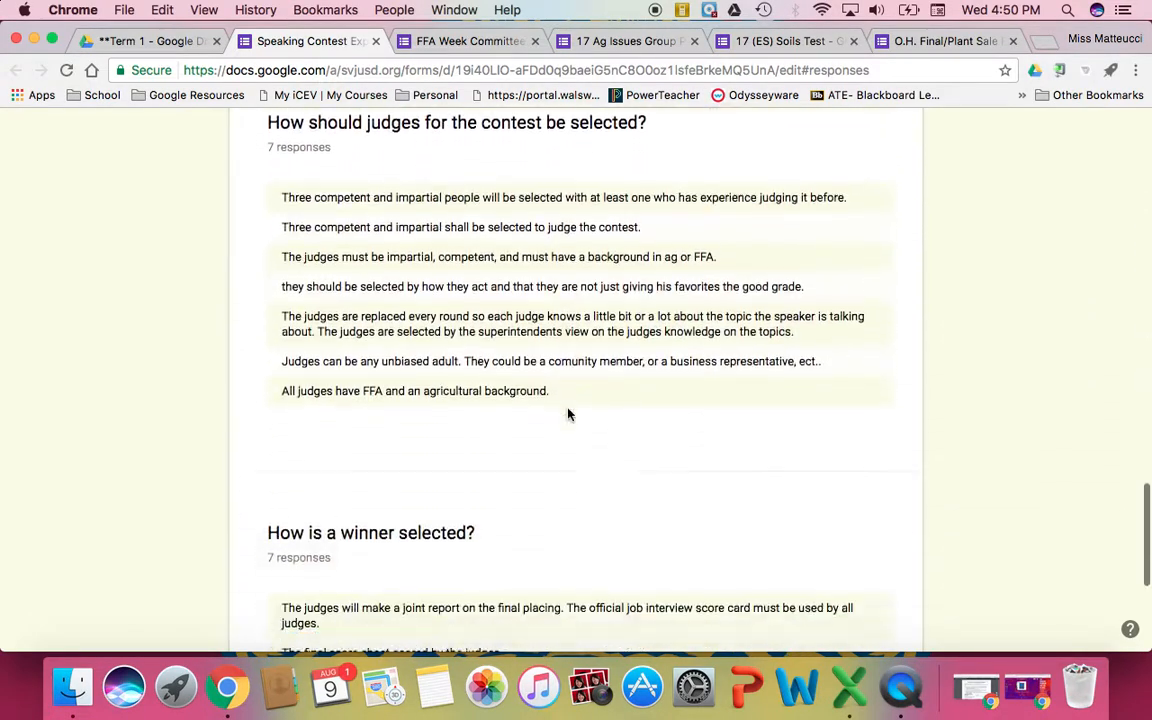
View the first individual submission of the speaking contest form and close that form
scroll(568, 414, up, 20)
click(414, 366)
scroll(689, 517, down, 5)
scroll(689, 517, up, 5)
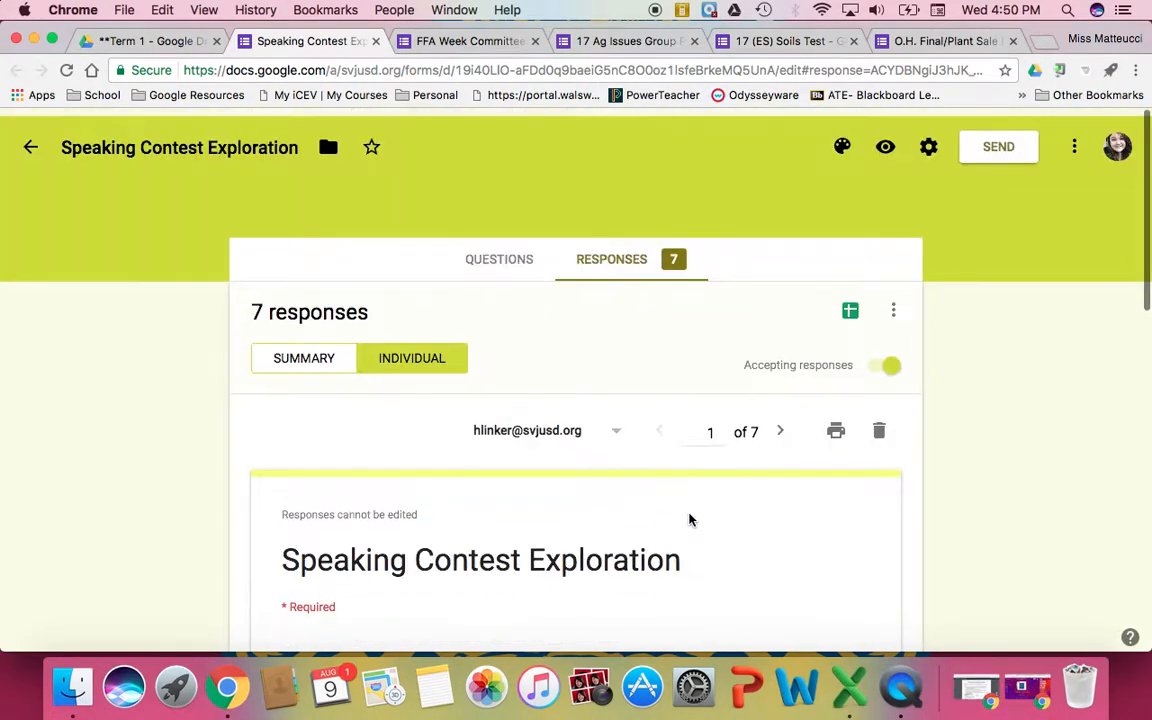
click(376, 42)
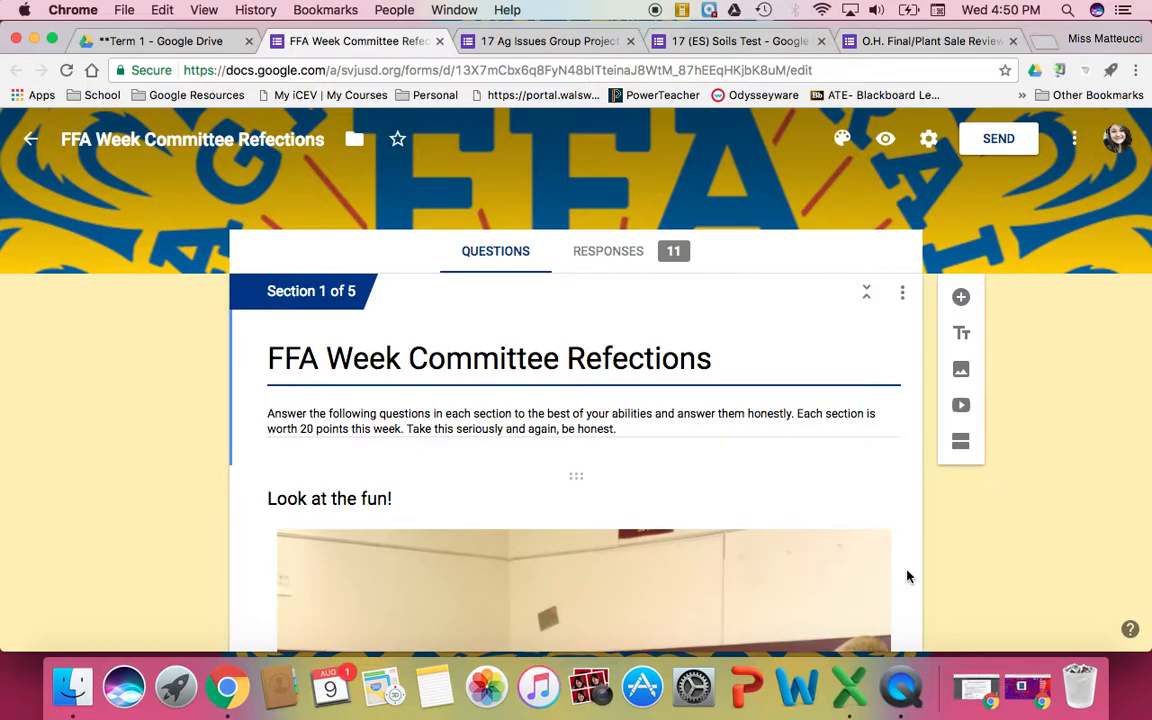
Look over the opening section of the "FFA Week Committee Refections" form, including its instructions and event photos
scroll(908, 576, down, 2)
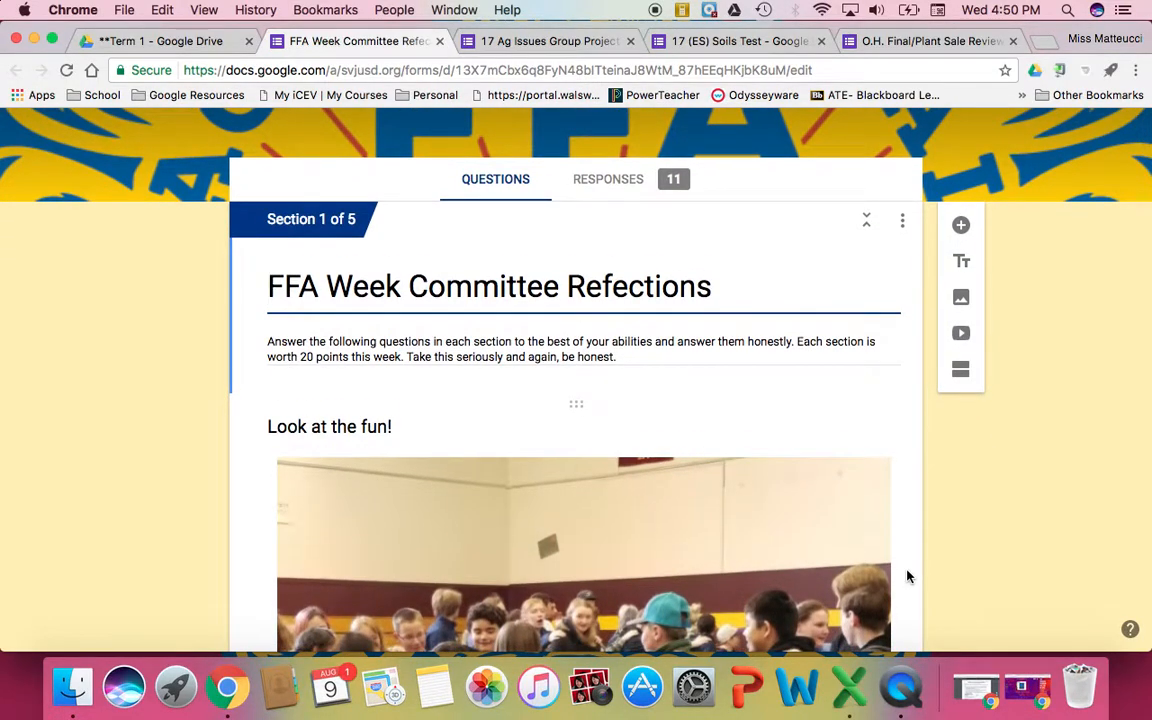
scroll(908, 576, down, 6)
scroll(908, 576, down, 1)
scroll(908, 576, up, 5)
scroll(908, 576, down, 5)
scroll(908, 576, down, 15)
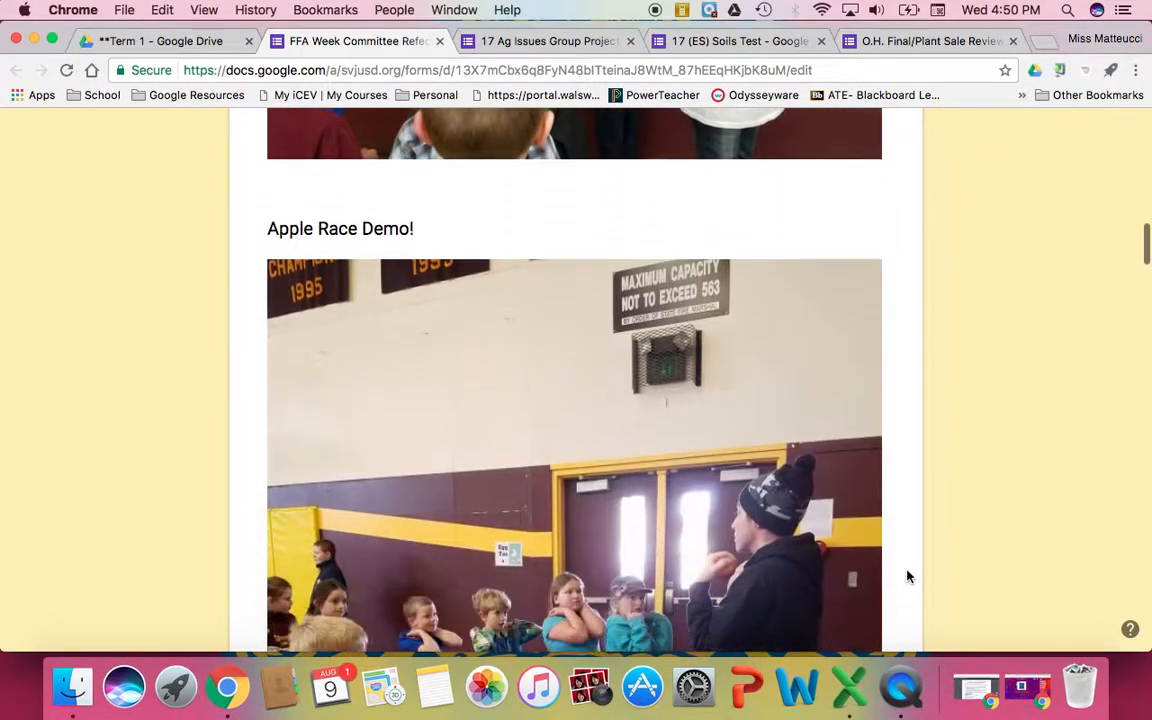
scroll(908, 576, down, 10)
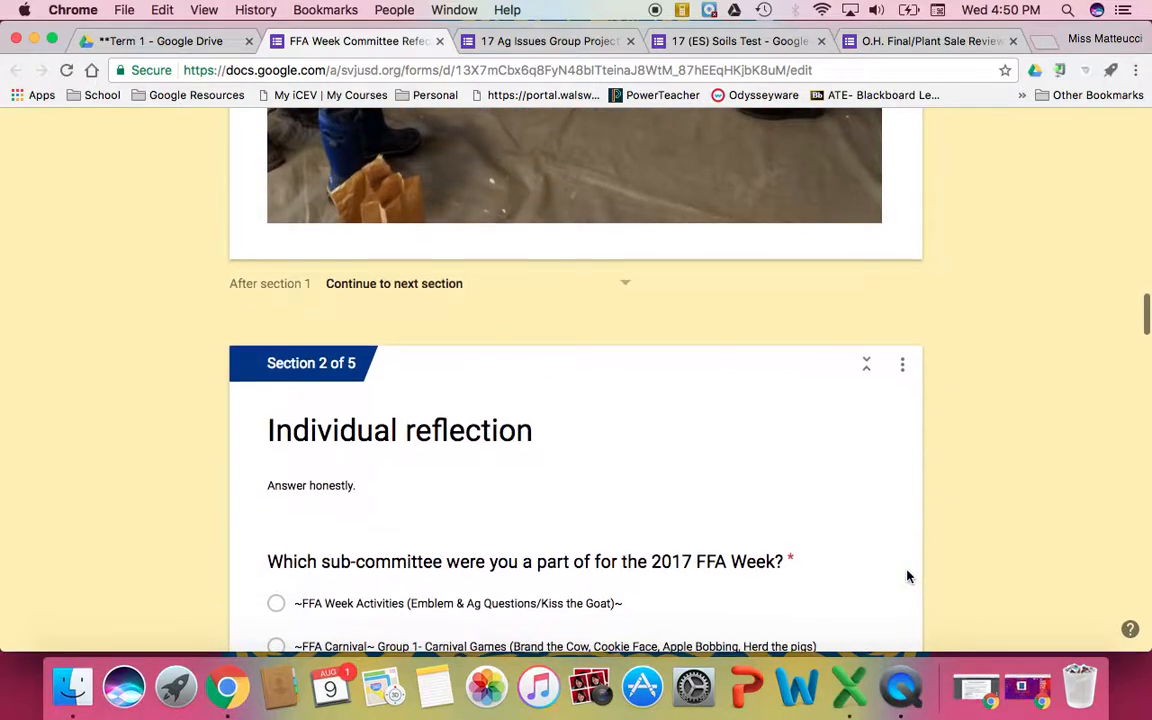
Examine the "Individual reflection" section, from the sub-committee choice to the 1-5 self-rating and long-answer questions
scroll(908, 576, down, 5)
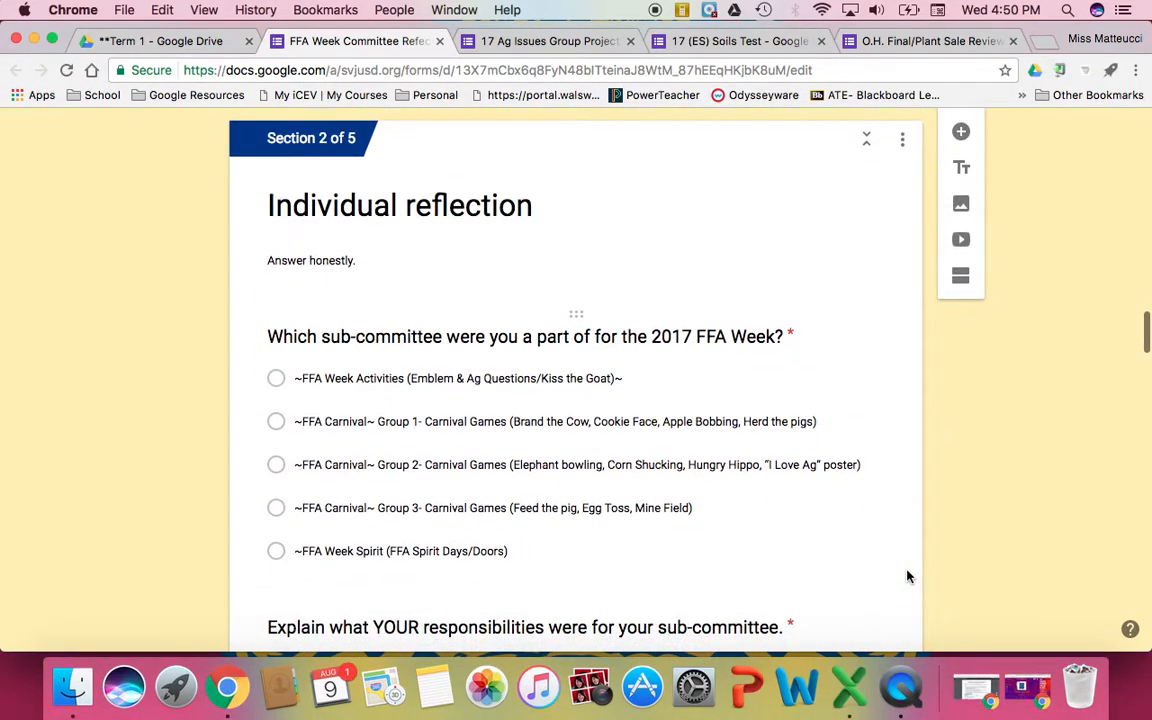
scroll(908, 576, down, 2)
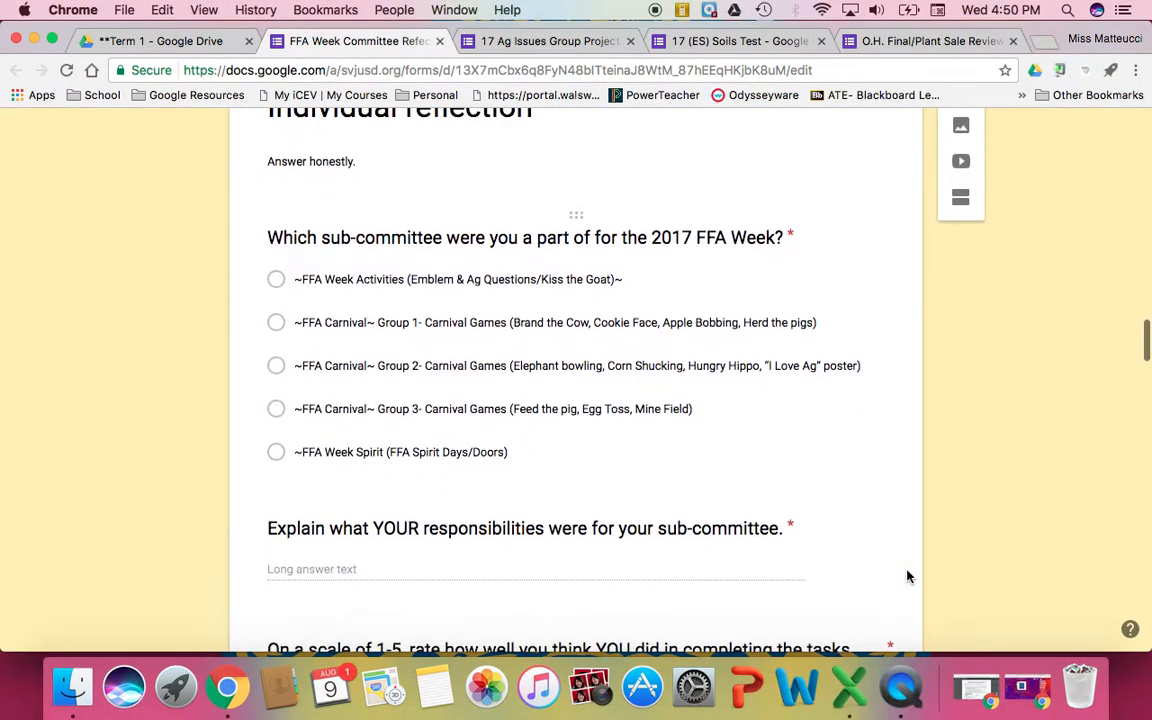
scroll(908, 576, down, 7)
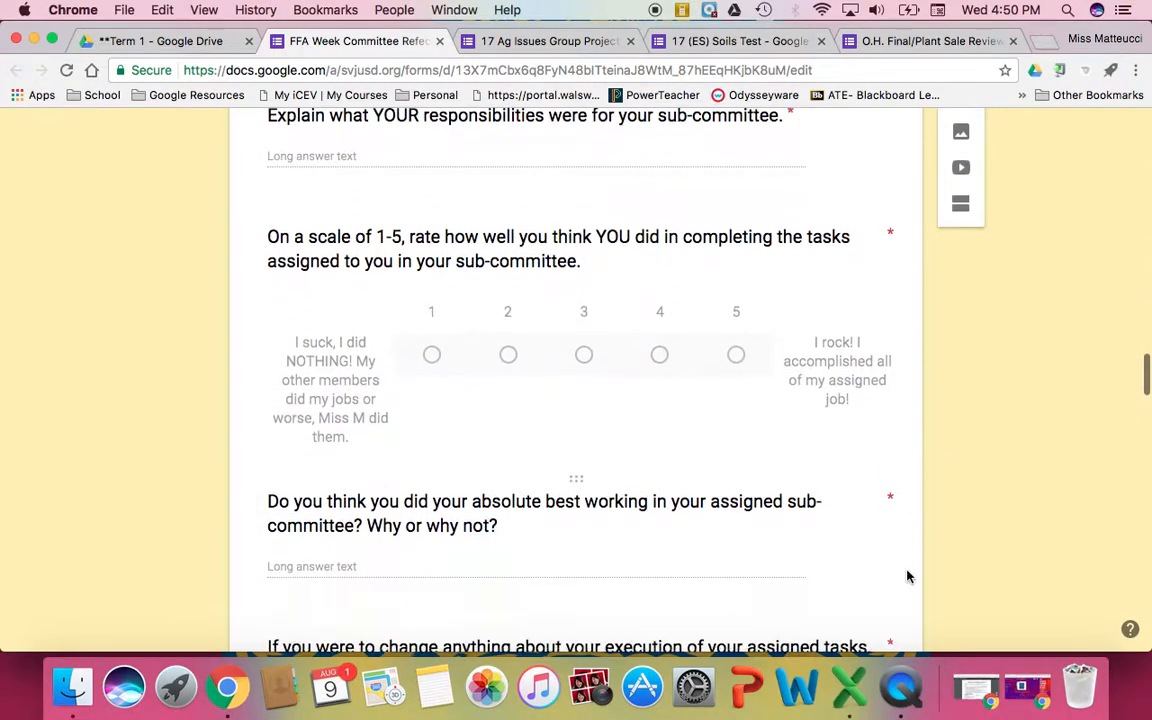
scroll(908, 576, down, 7)
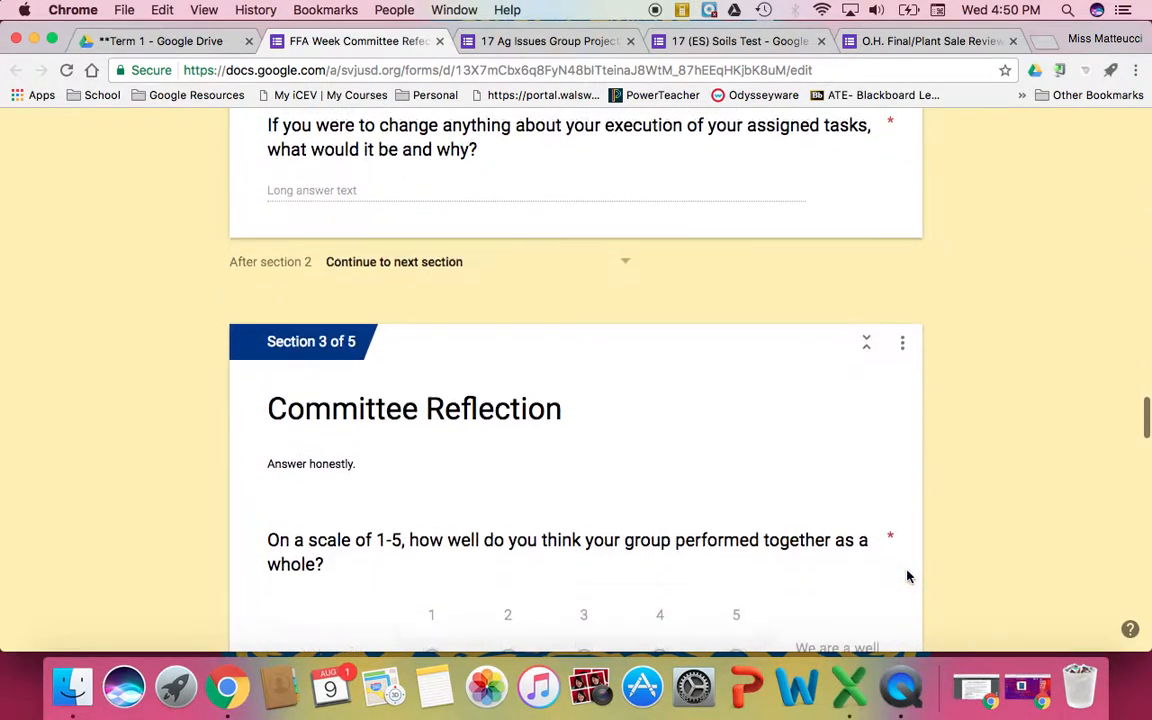
scroll(908, 576, up, 20)
scroll(908, 577, down, 20)
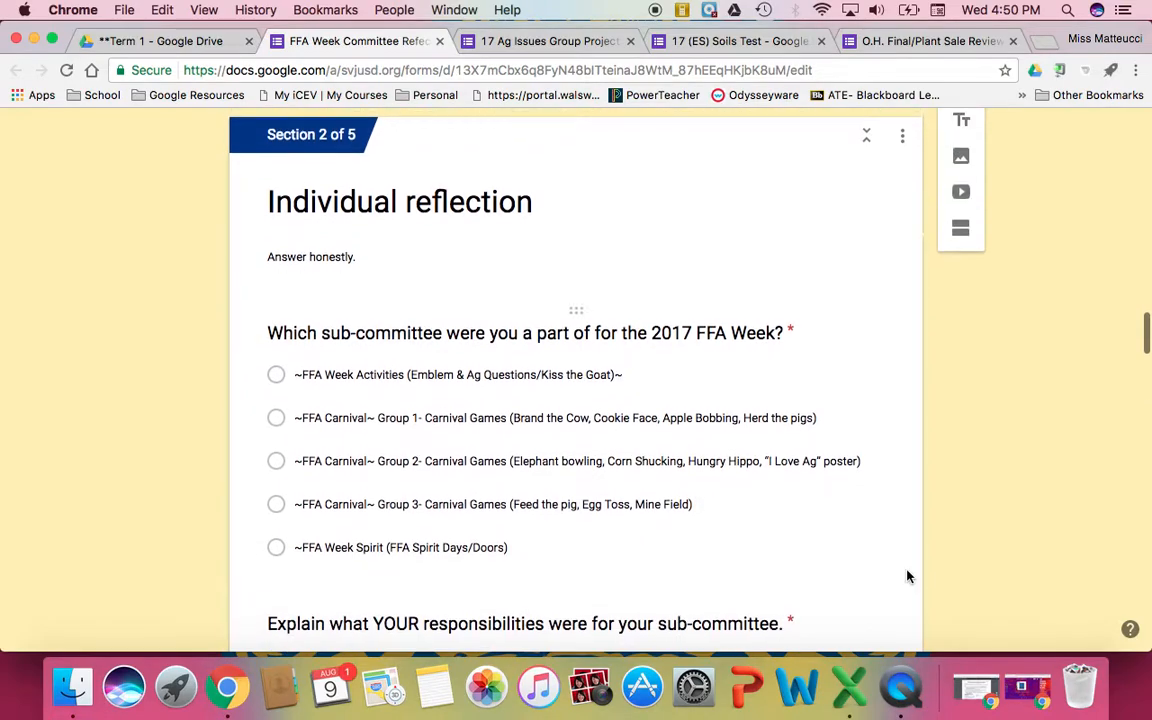
Read the "Committee Reflection" section, including the group performance scale and the question about who could have stepped up
scroll(908, 576, down, 13)
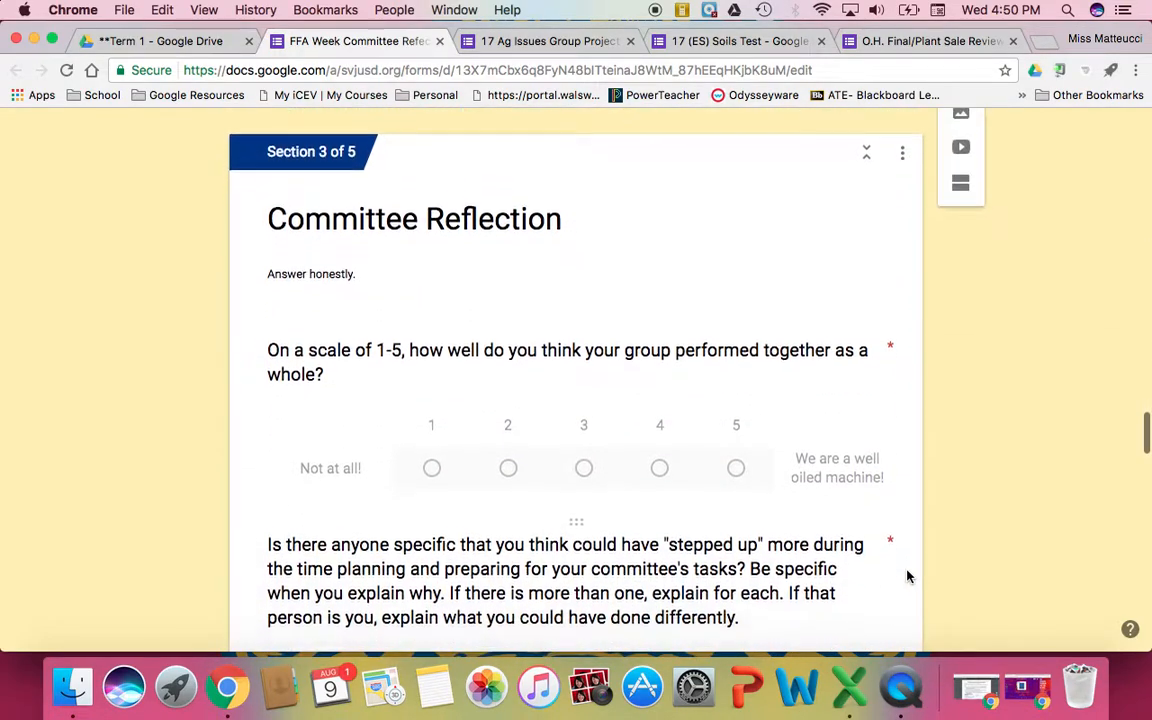
scroll(908, 576, down, 13)
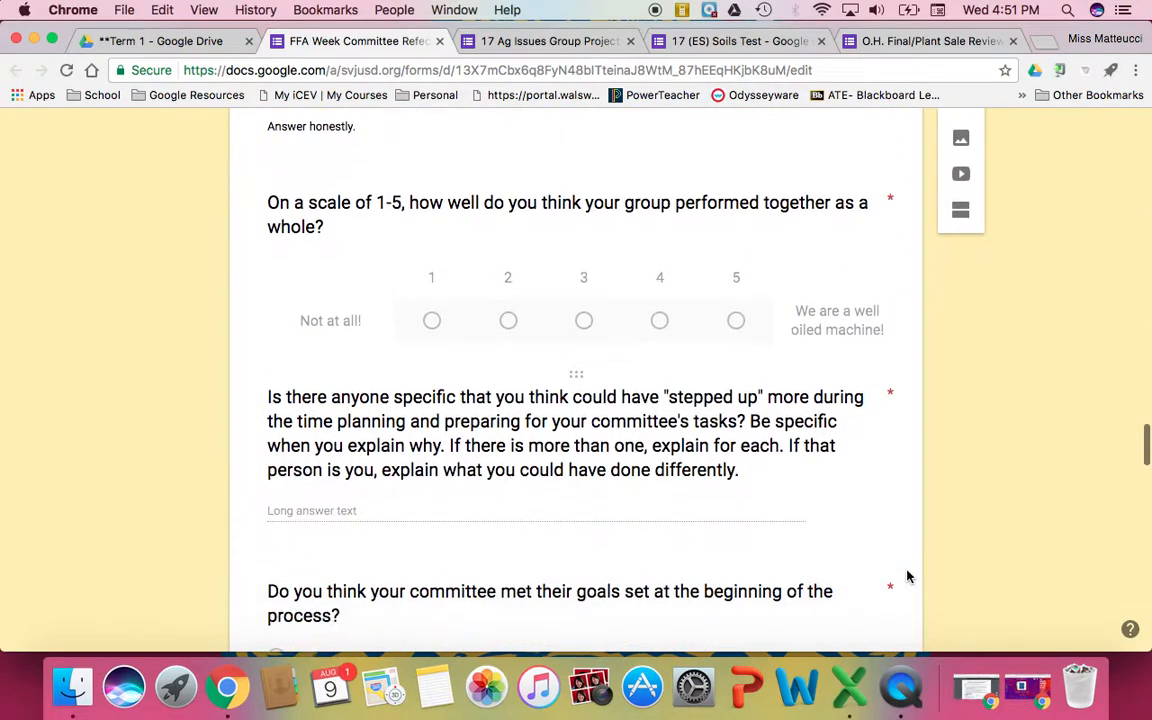
scroll(908, 577, down, 8)
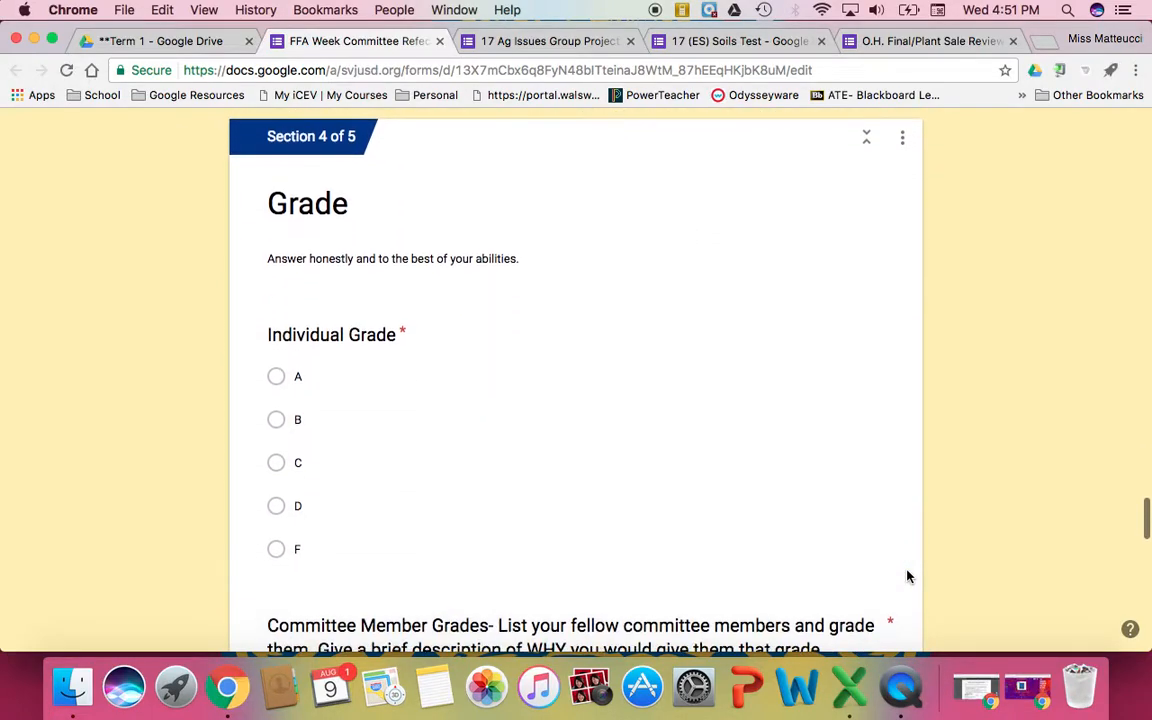
Look over the "Grade" section and the "Friday's FFA Activity Reflection" section down to the last 1-5 scale question
scroll(908, 577, down, 2)
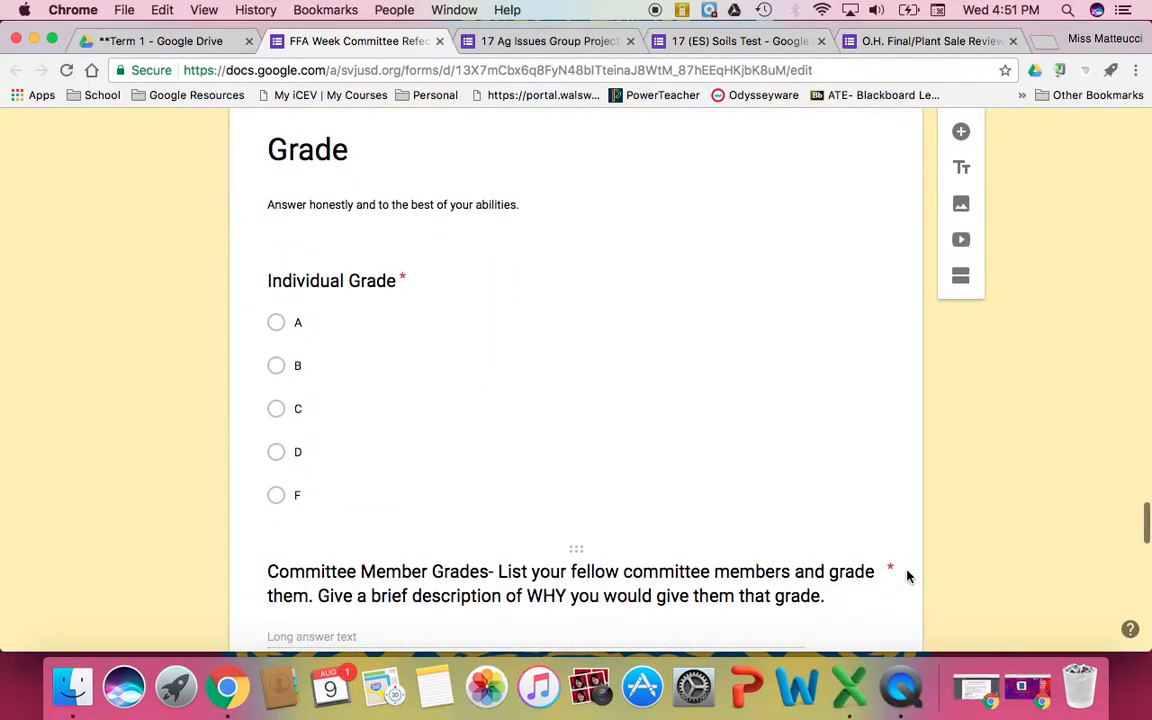
scroll(908, 576, down, 12)
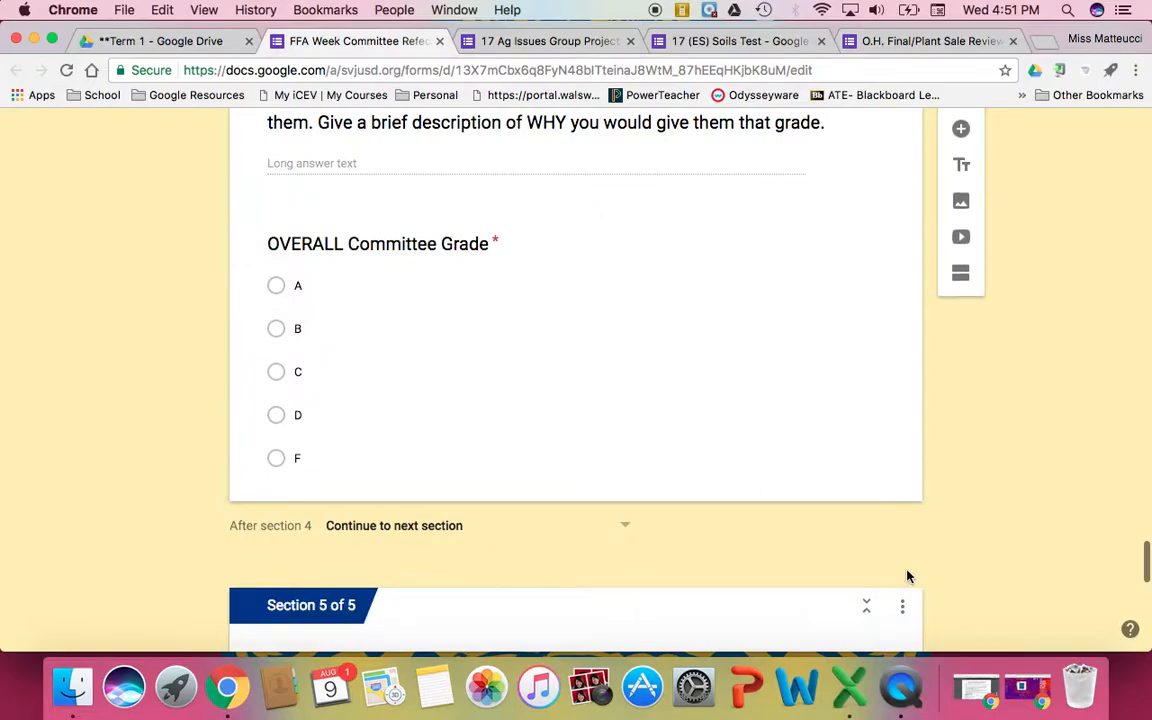
scroll(908, 577, down, 2)
scroll(908, 577, down, 8)
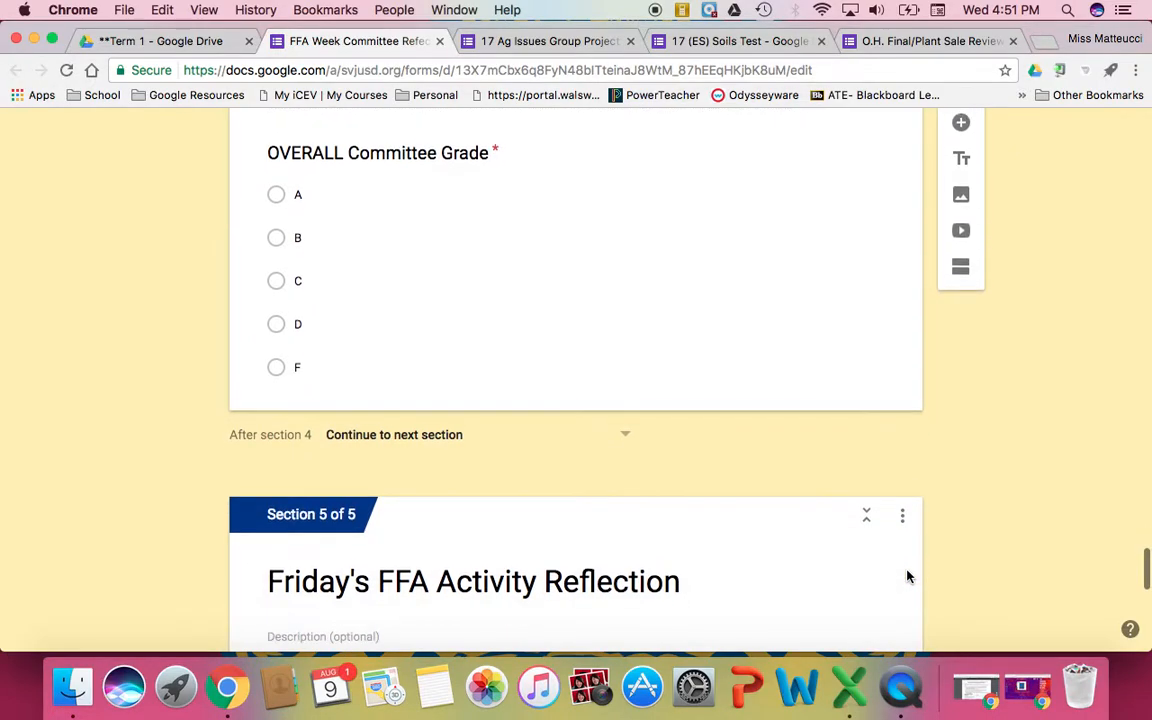
scroll(908, 576, down, 3)
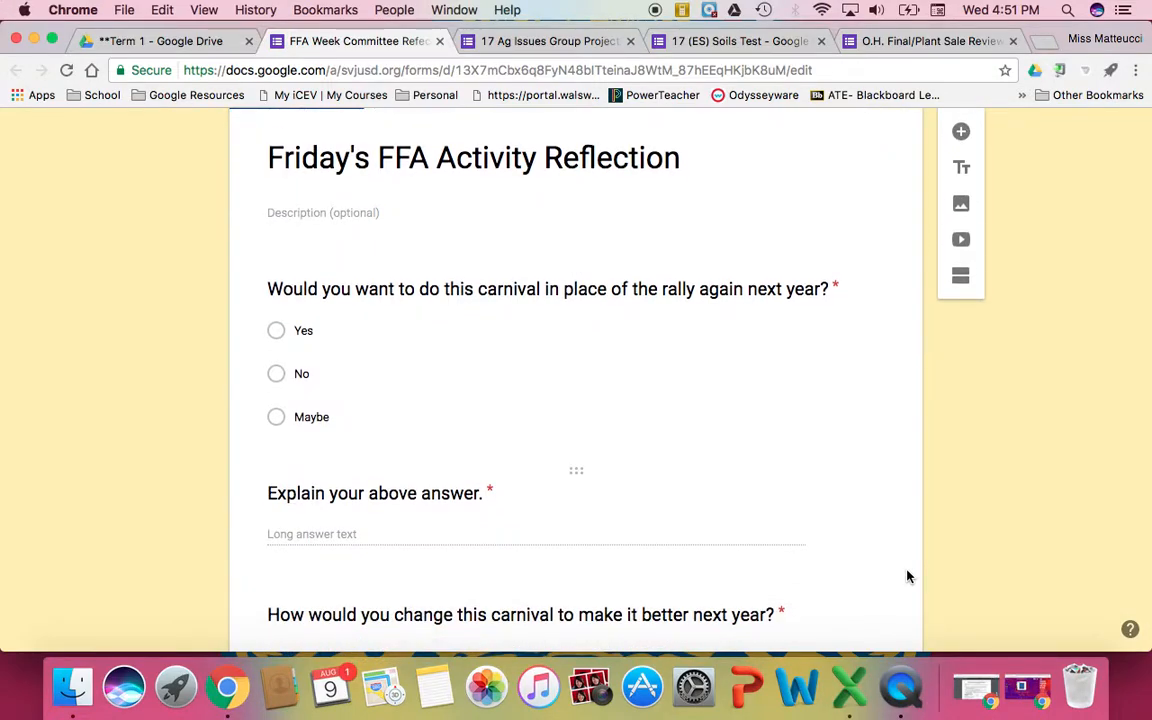
scroll(908, 577, down, 8)
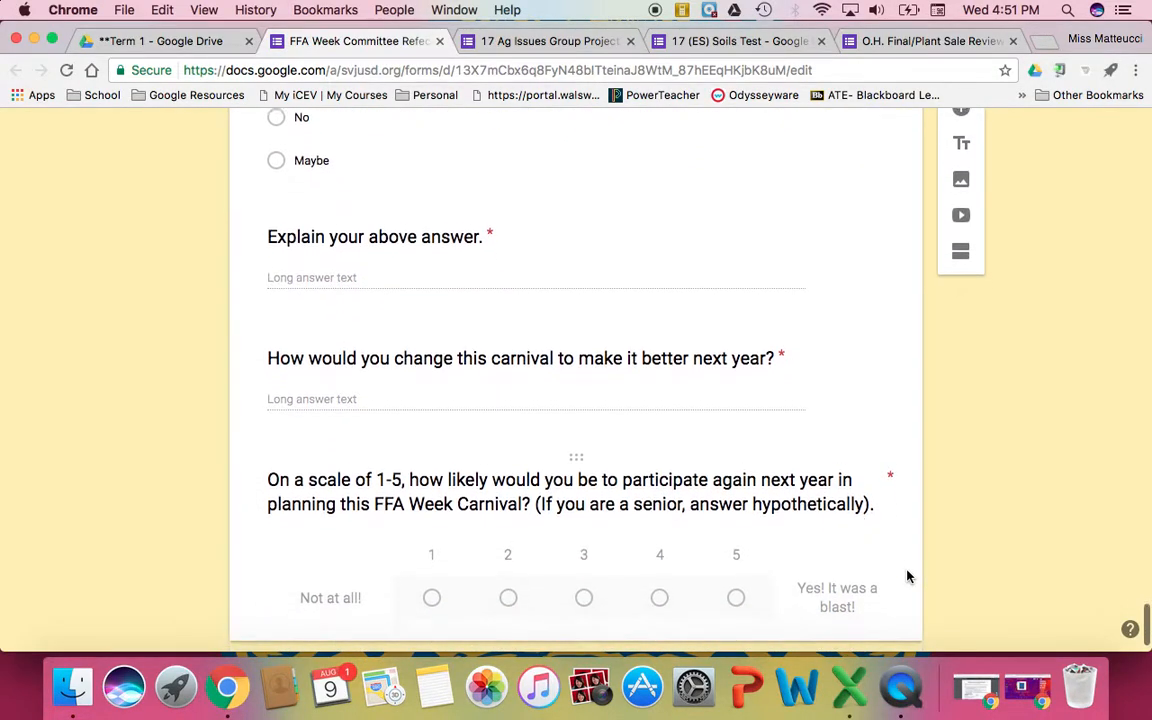
Review the response summary of the FFA Week form, including the answers about sub-committee responsibilities, and close that form
scroll(908, 577, up, 15)
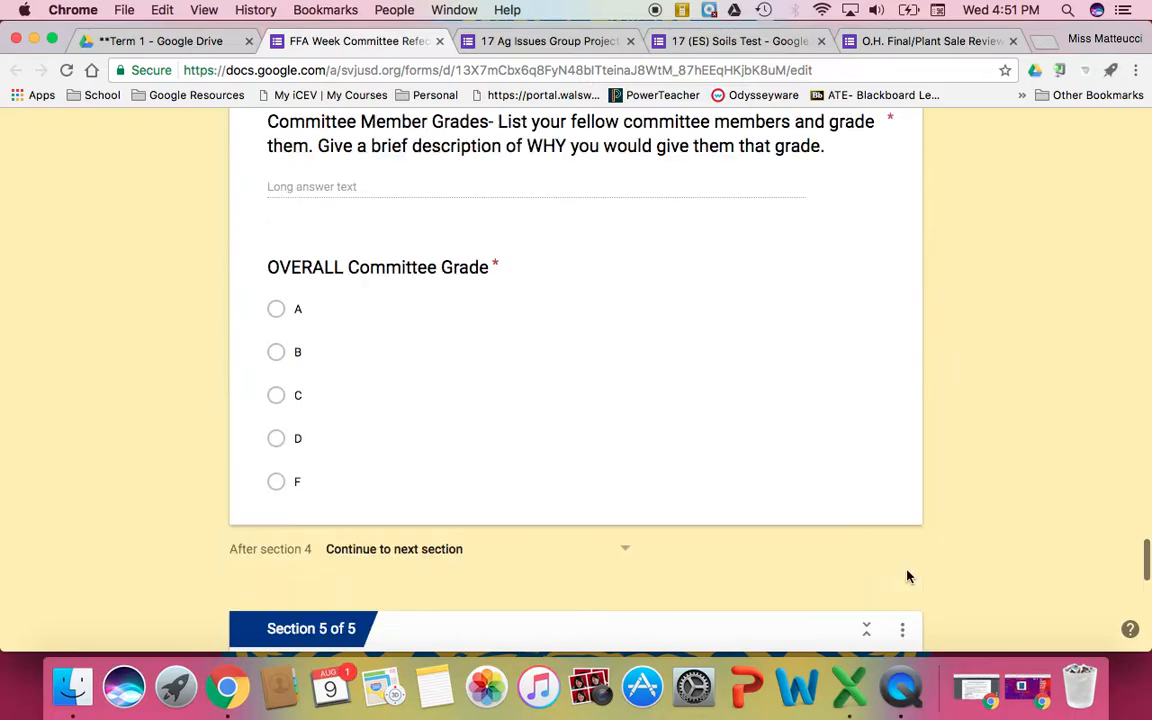
scroll(908, 576, up, 20)
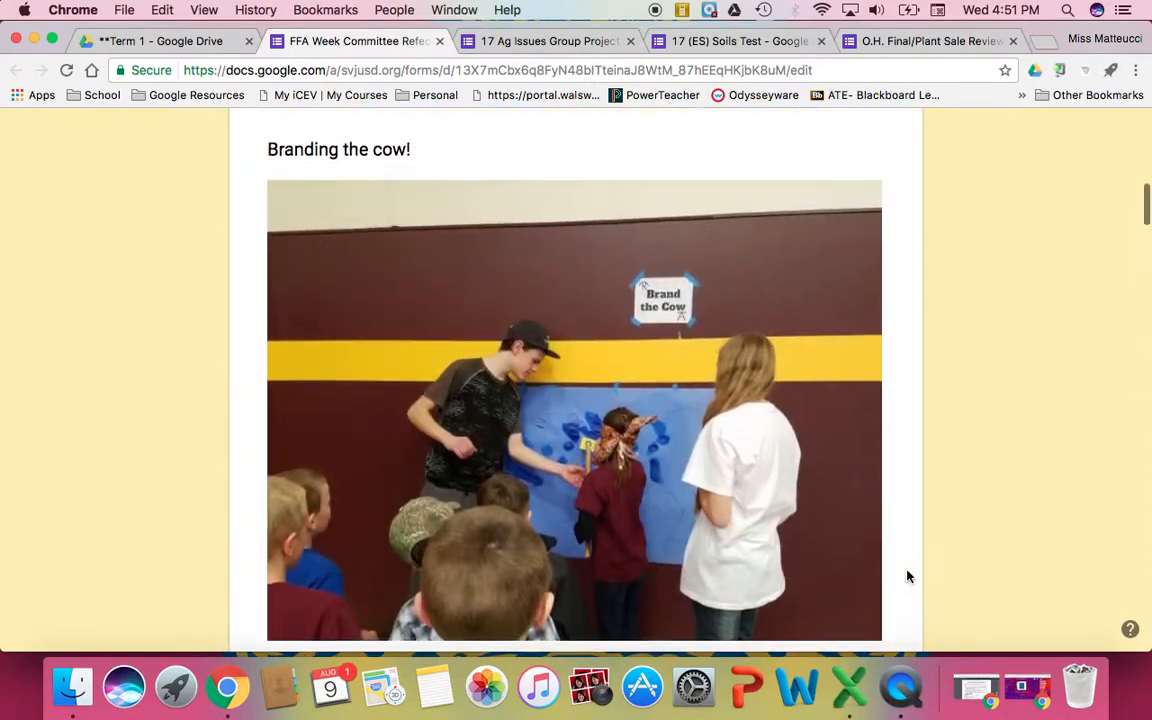
scroll(906, 576, up, 7)
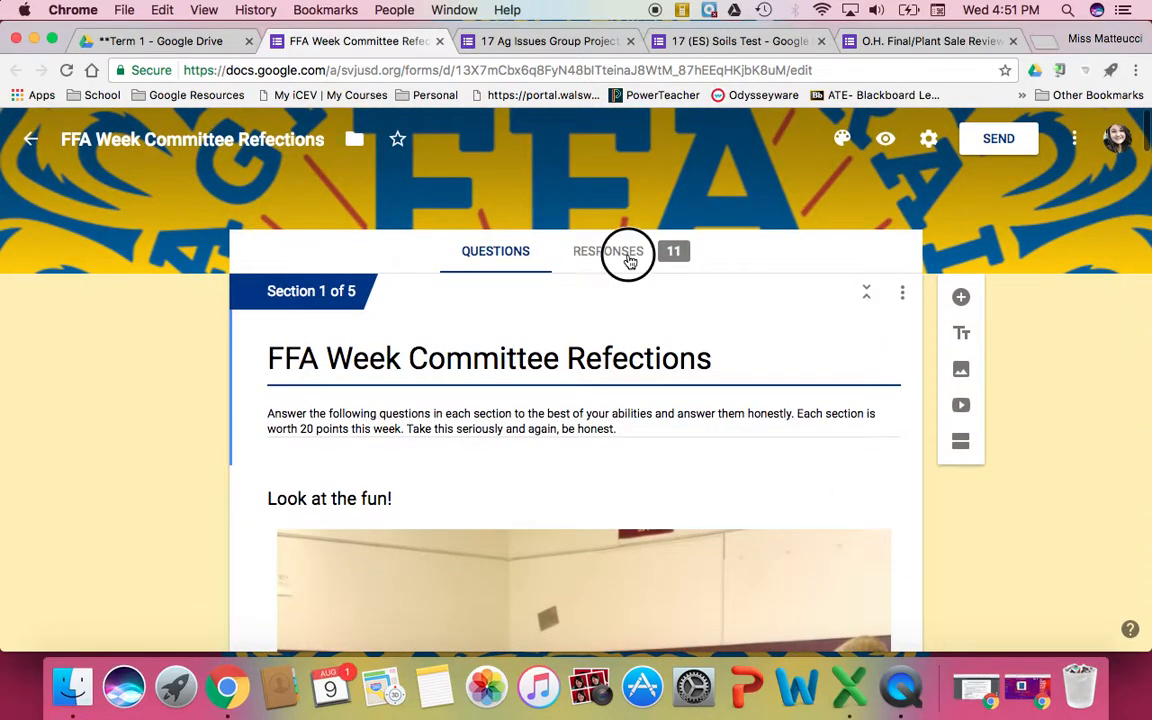
click(628, 260)
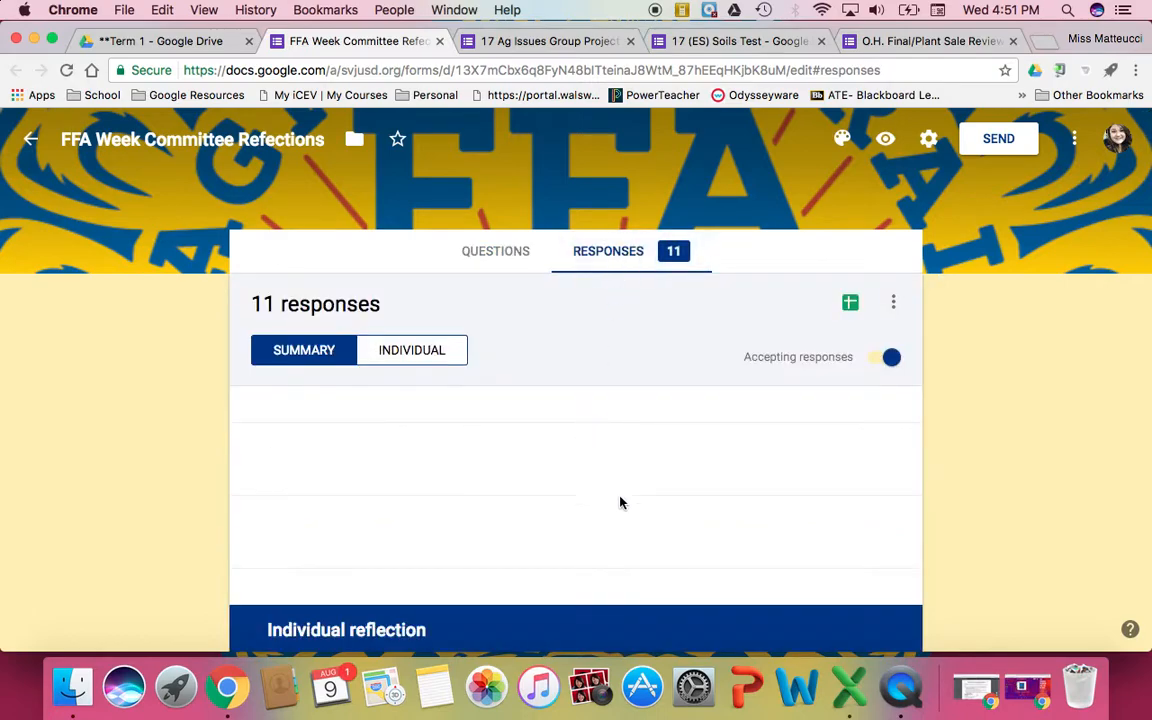
scroll(620, 510, down, 15)
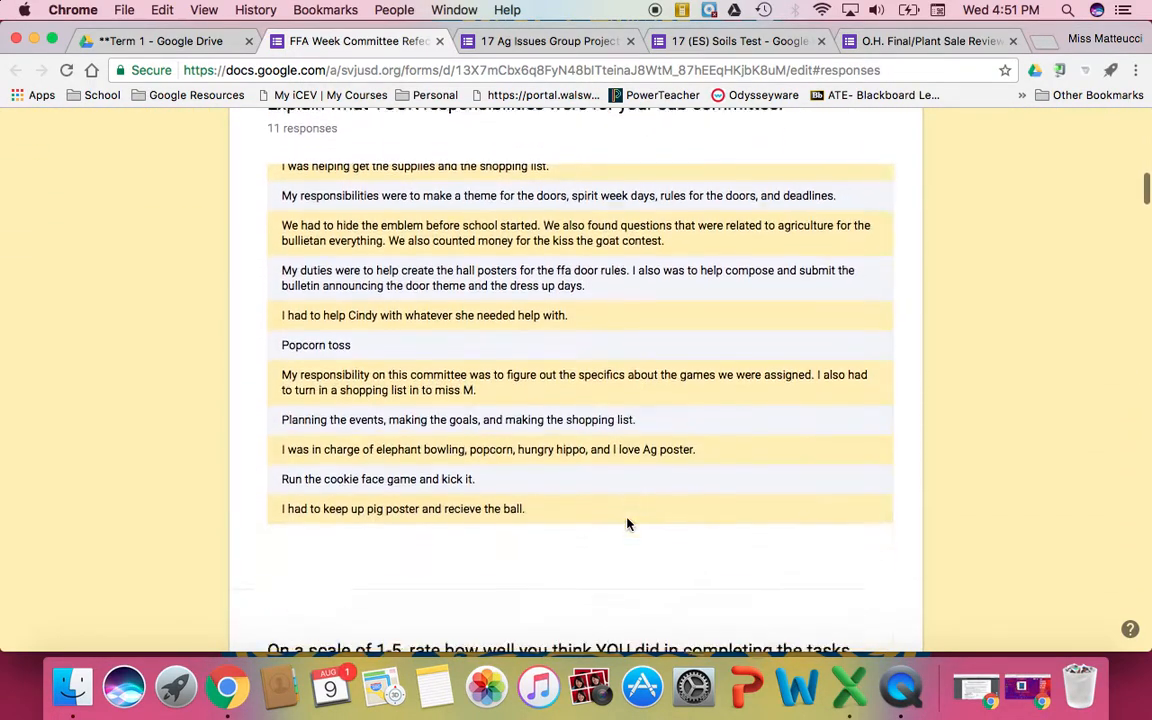
scroll(628, 524, up, 15)
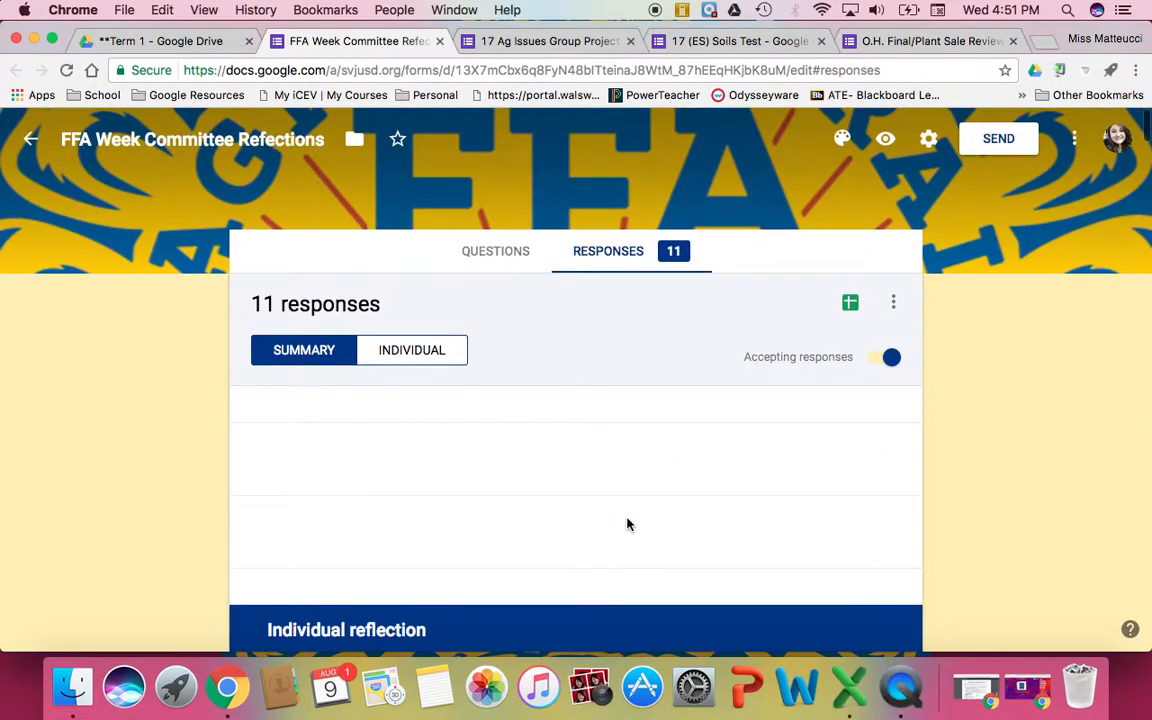
click(440, 41)
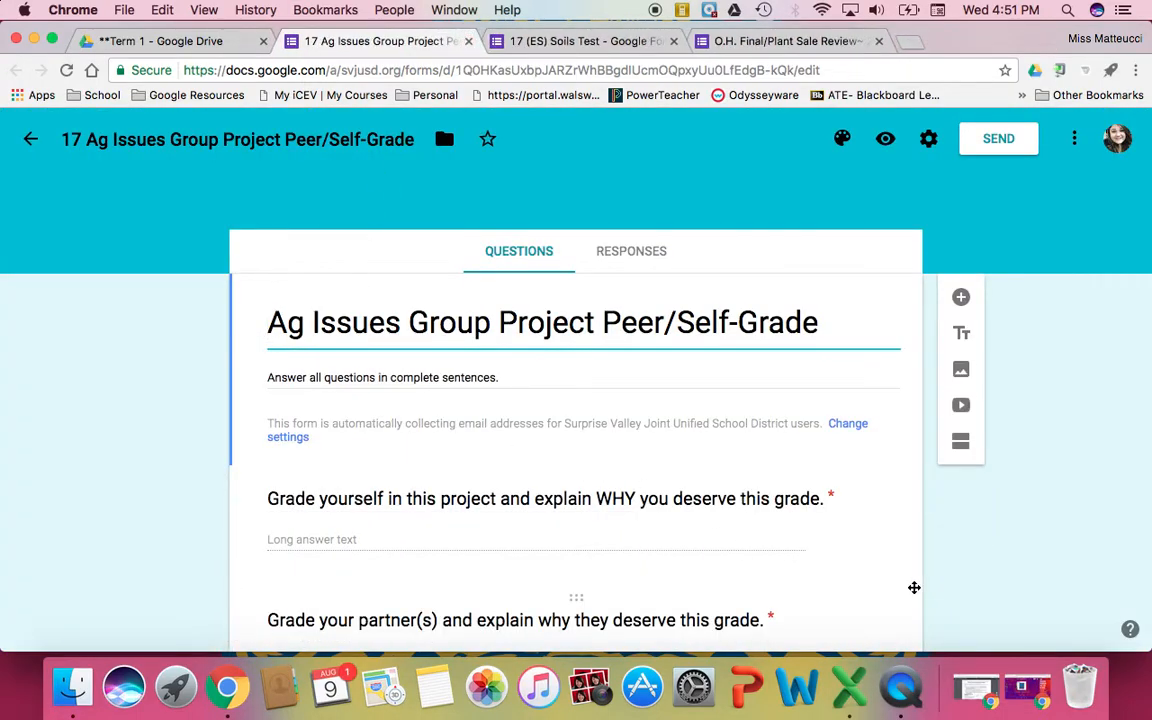
Look over the questions of the "Ag Issues Group Project Peer/Self-Grade" form, with the partner grading question expanded
click(914, 587)
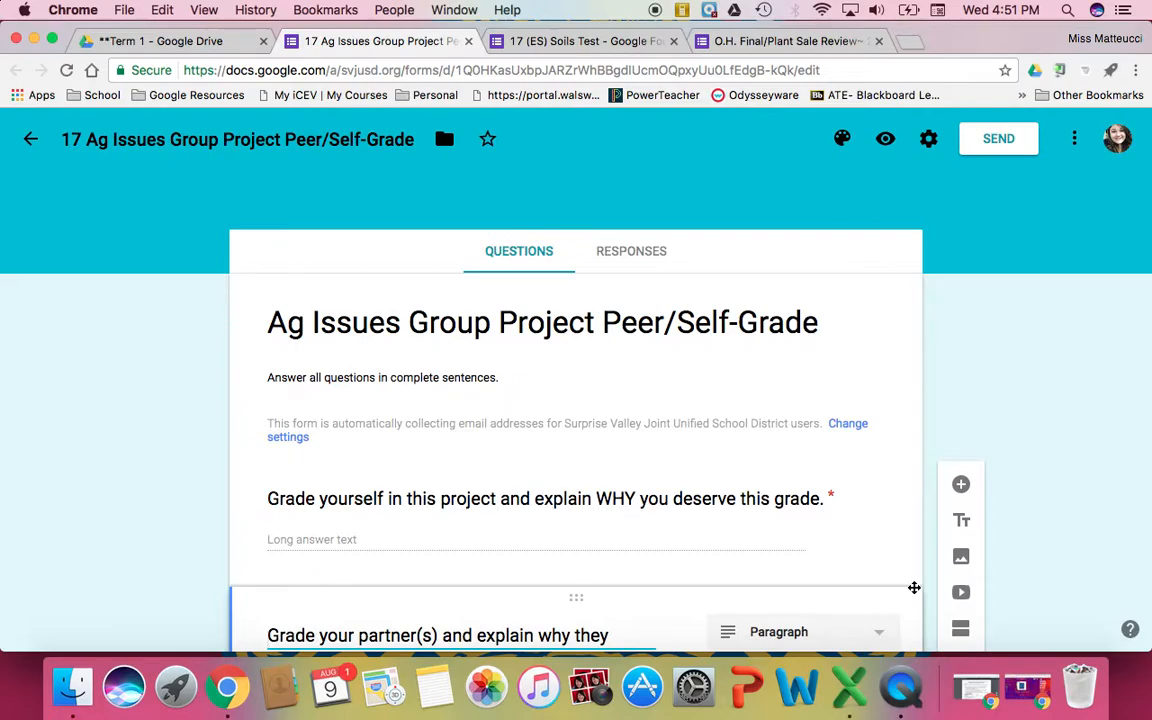
scroll(914, 588, down, 3)
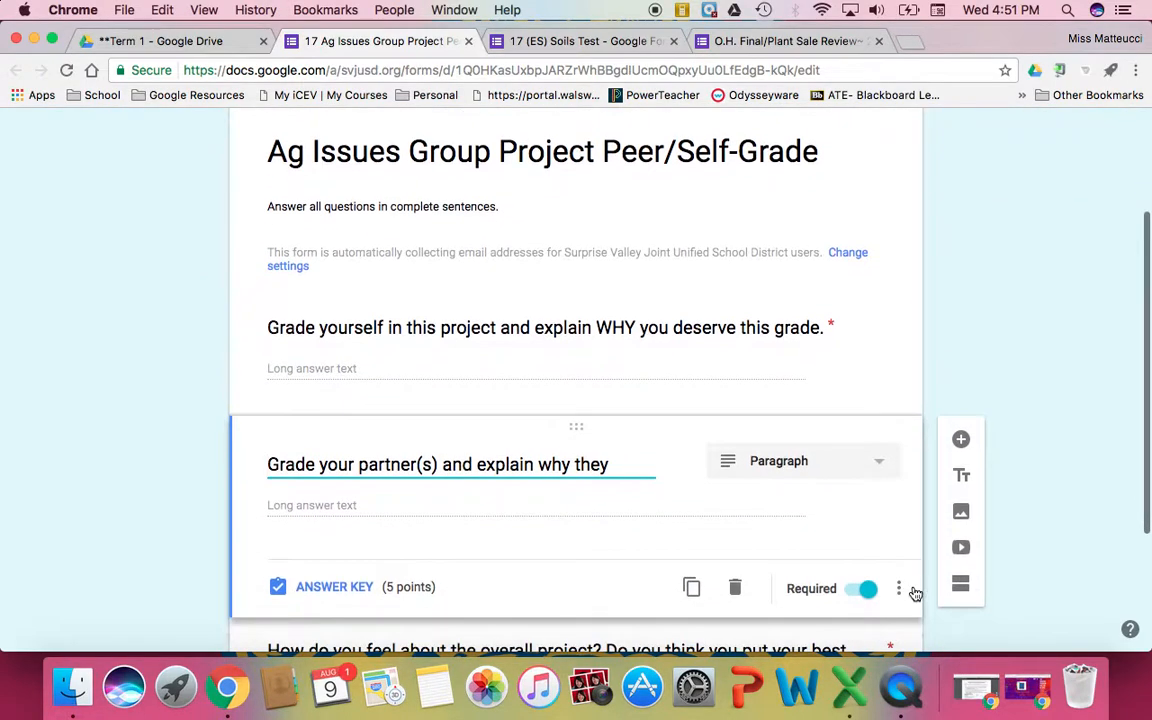
scroll(914, 592, up, 3)
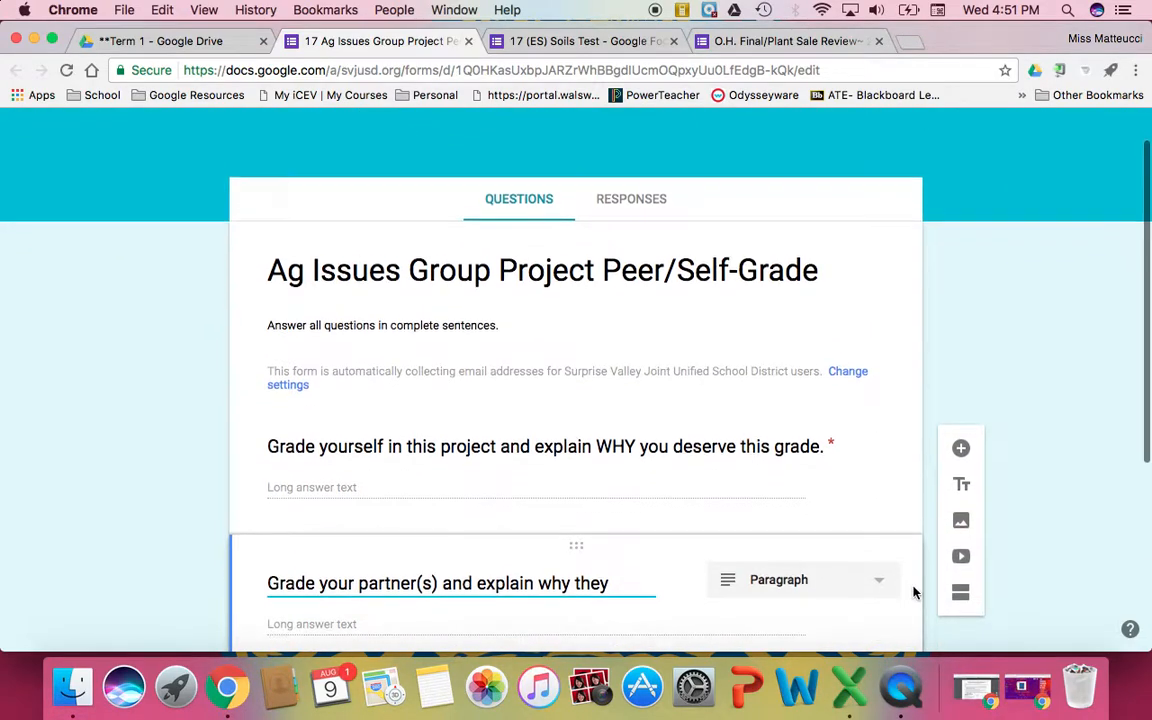
scroll(914, 592, down, 2)
scroll(914, 592, up, 2)
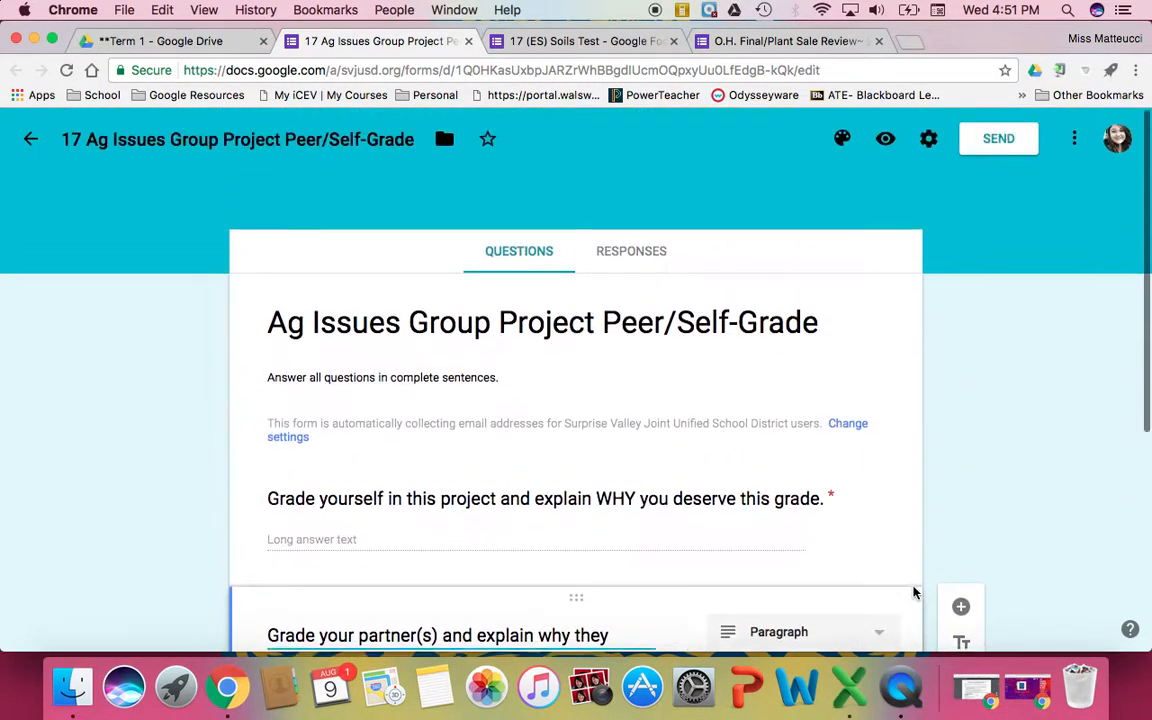
scroll(914, 592, down, 2)
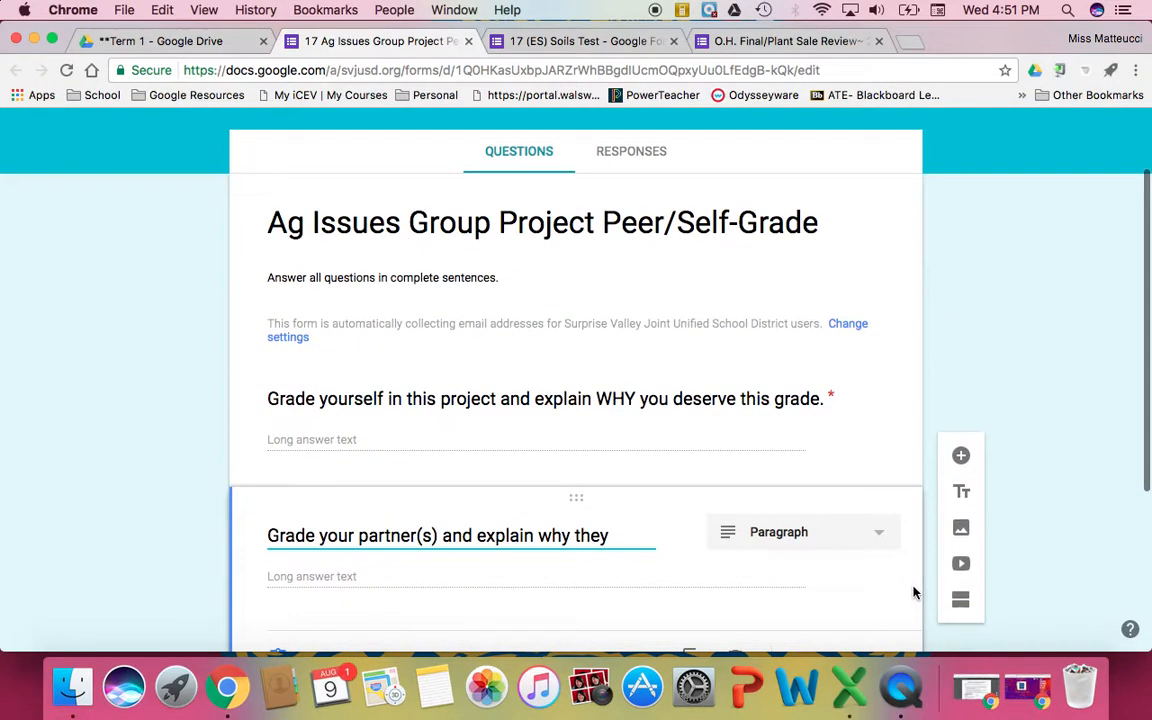
scroll(913, 592, down, 3)
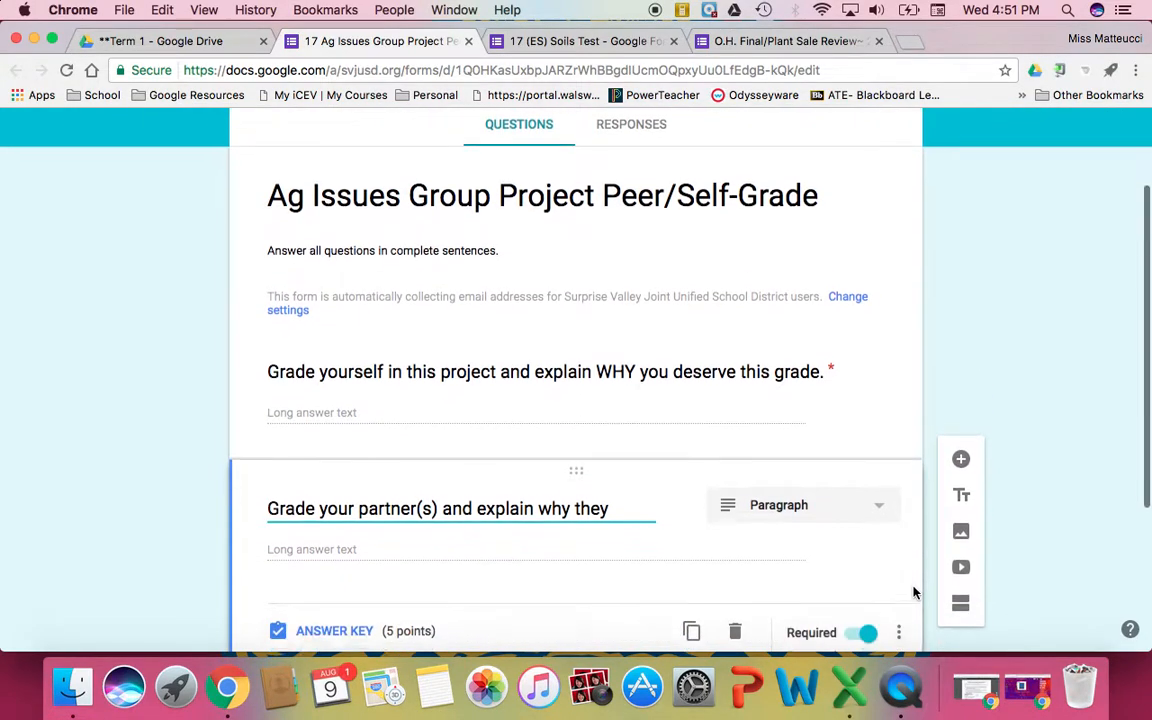
scroll(913, 592, down, 3)
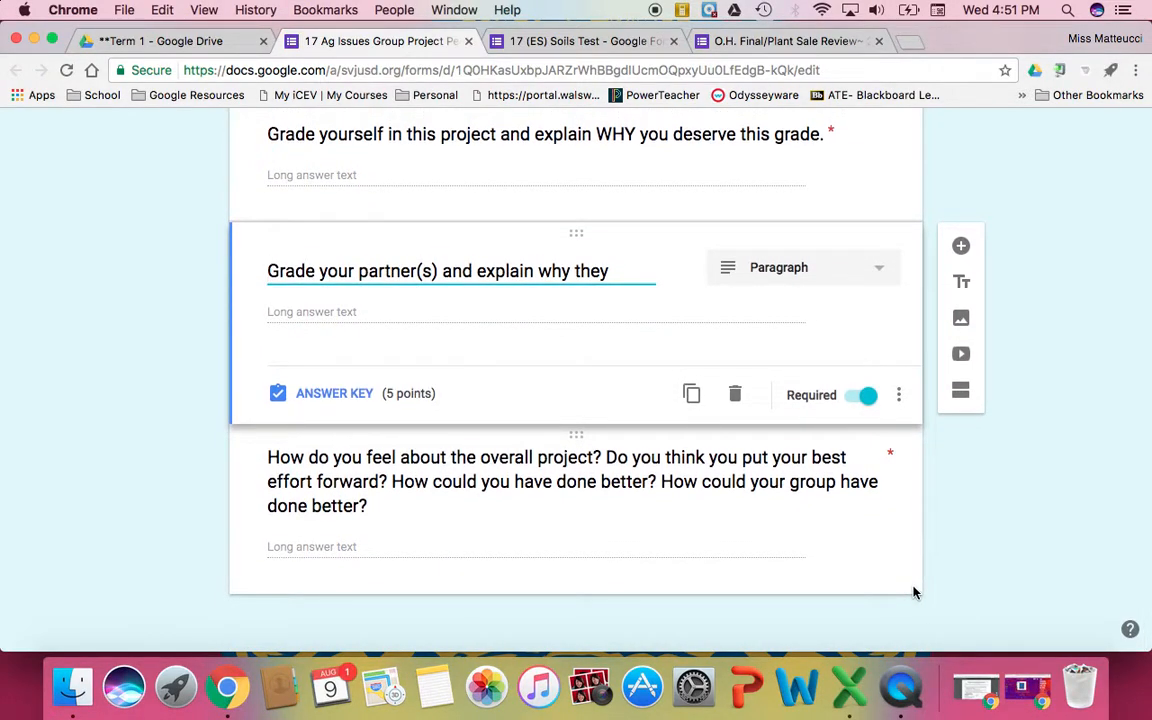
Check the responses of the Ag Issues peer/self-grade form and close that form
scroll(913, 592, up, 5)
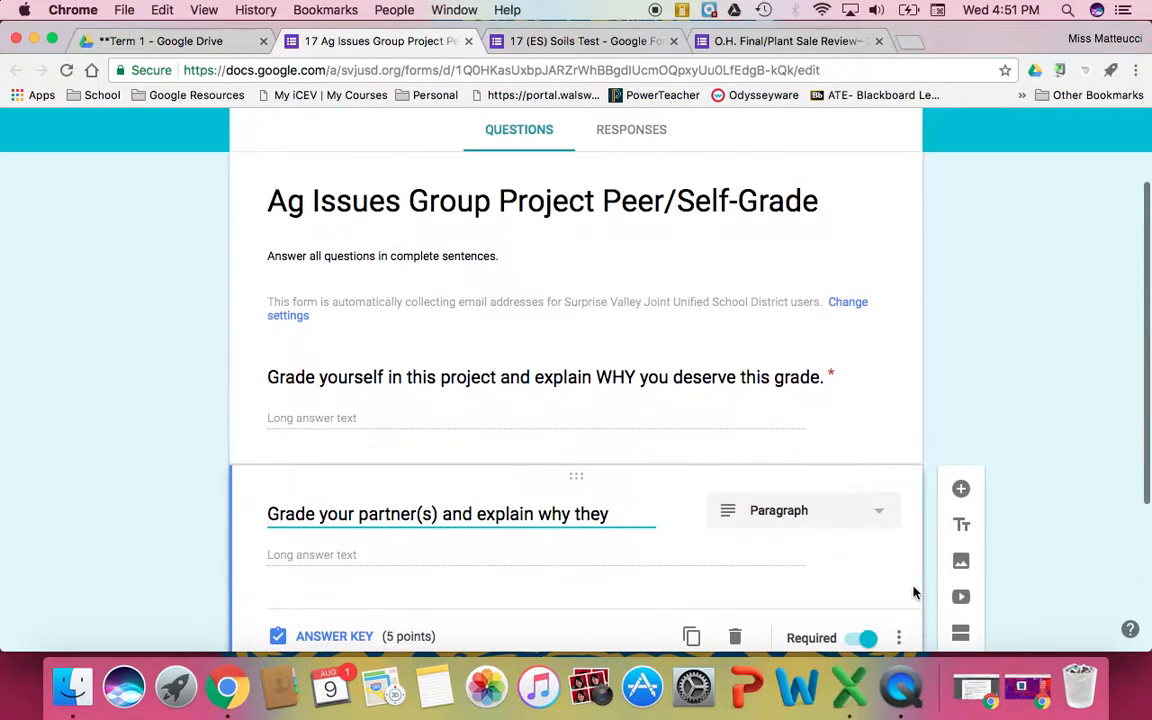
scroll(913, 592, up, 2)
click(632, 251)
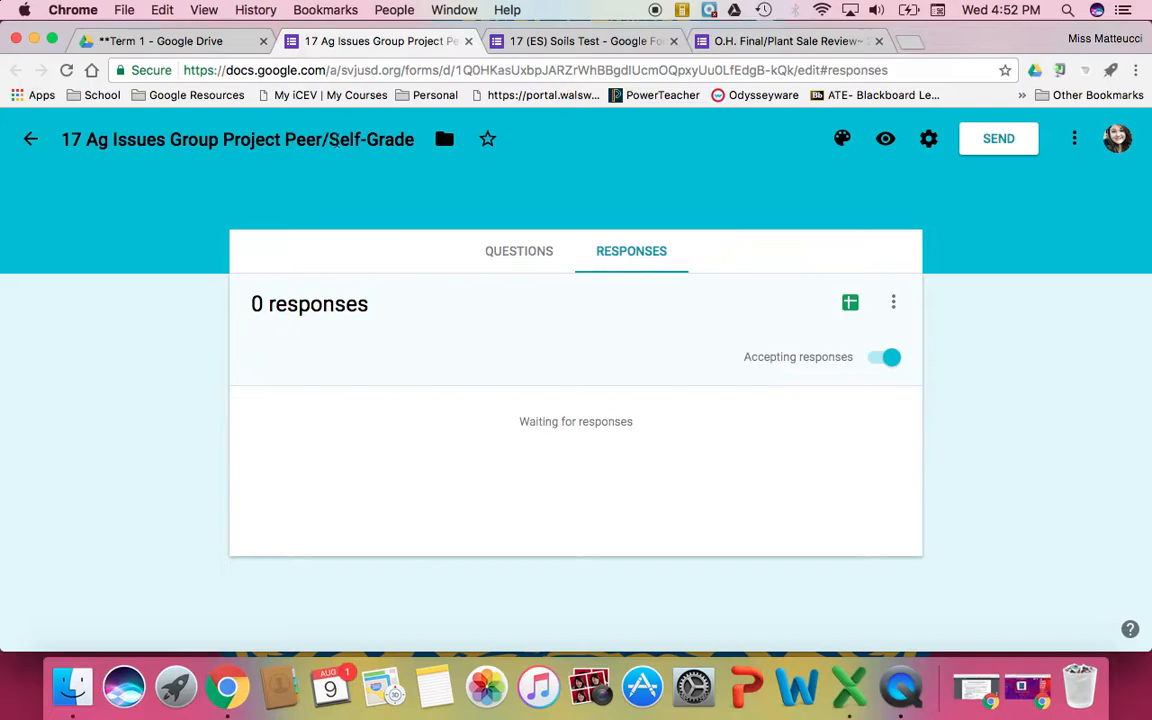
click(467, 42)
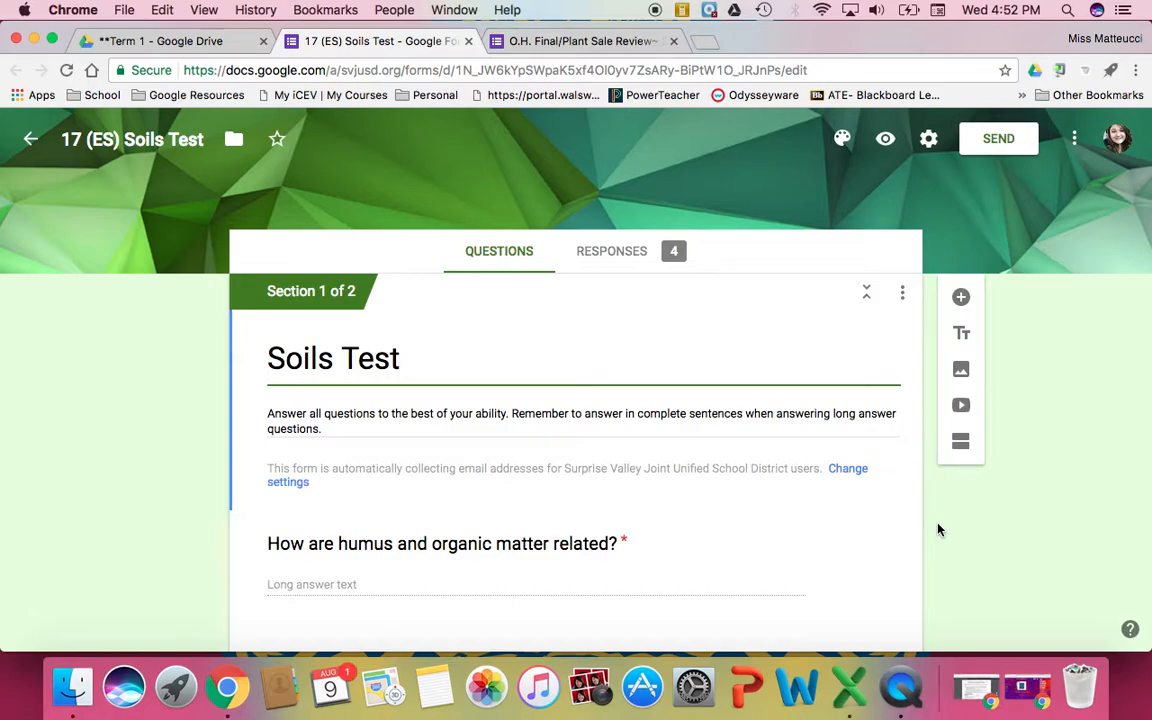
Look over the Soils Test questions in both sections, including the Textural Triangle image and the sand, silt and clay percentage questions
scroll(938, 530, down, 3)
scroll(938, 530, down, 2)
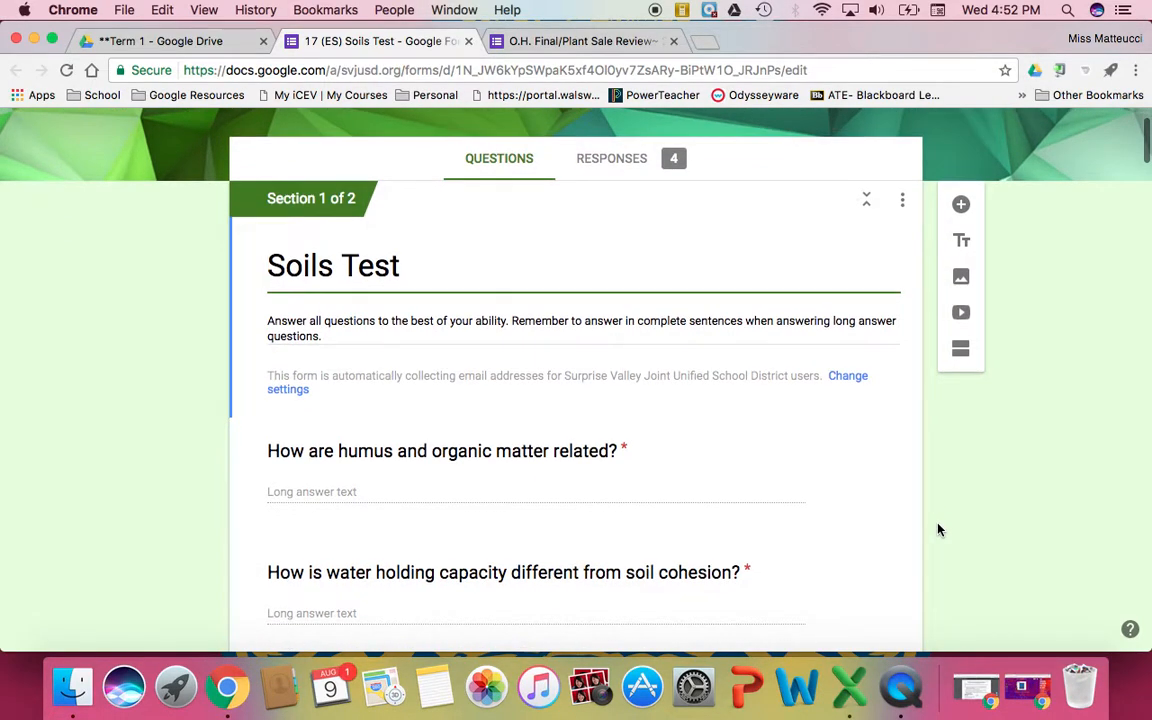
scroll(938, 530, down, 5)
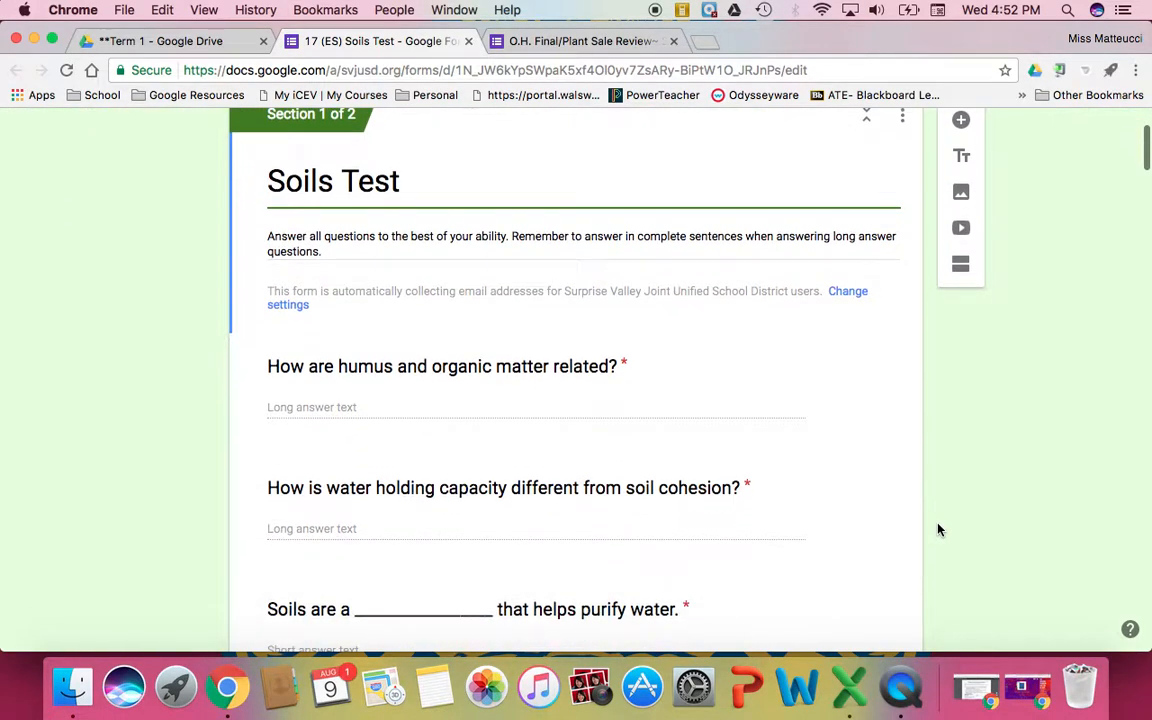
scroll(938, 530, down, 15)
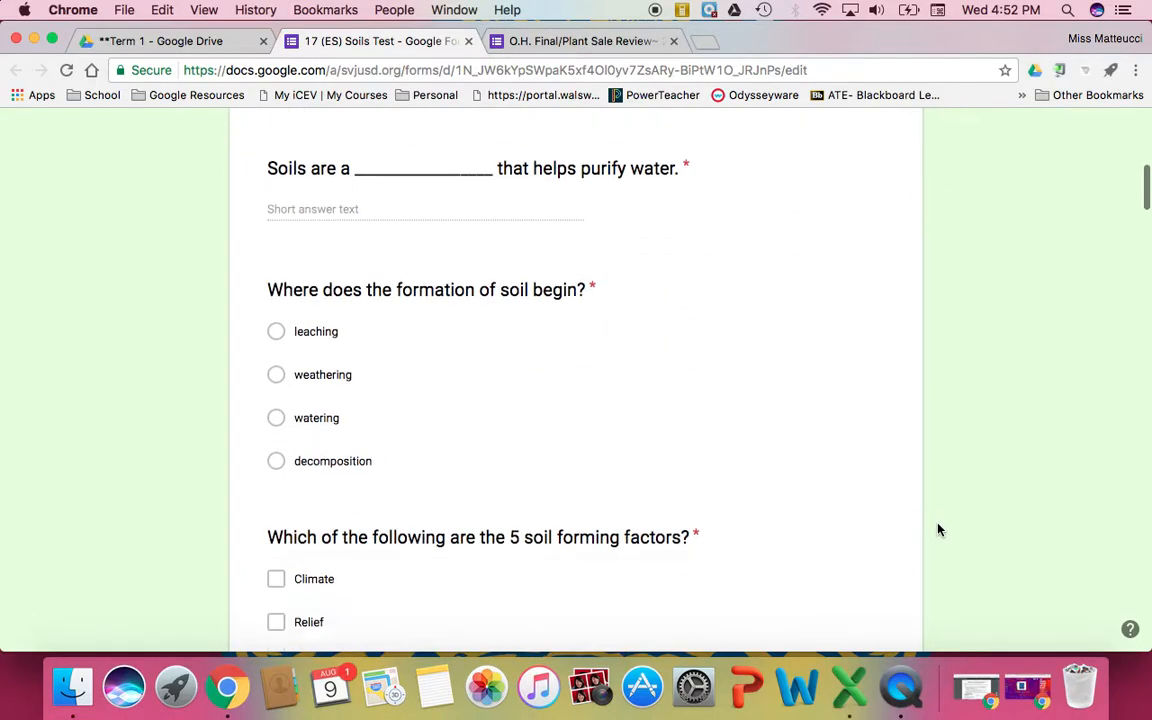
scroll(938, 530, down, 20)
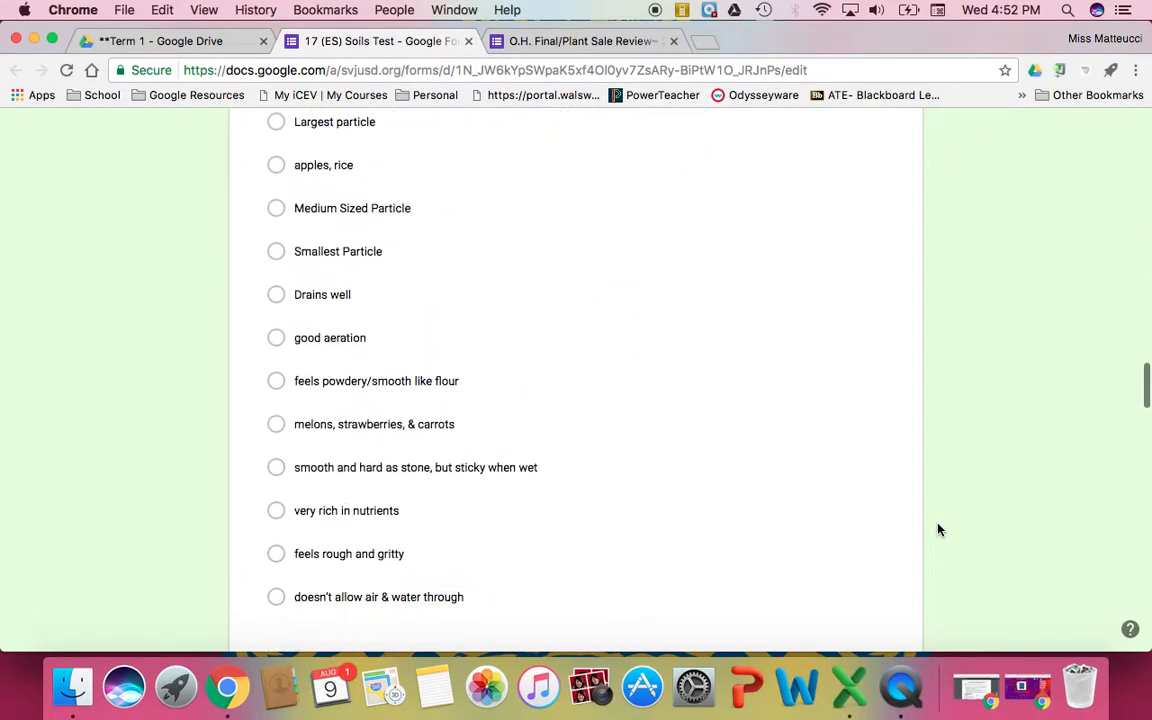
scroll(938, 530, down, 10)
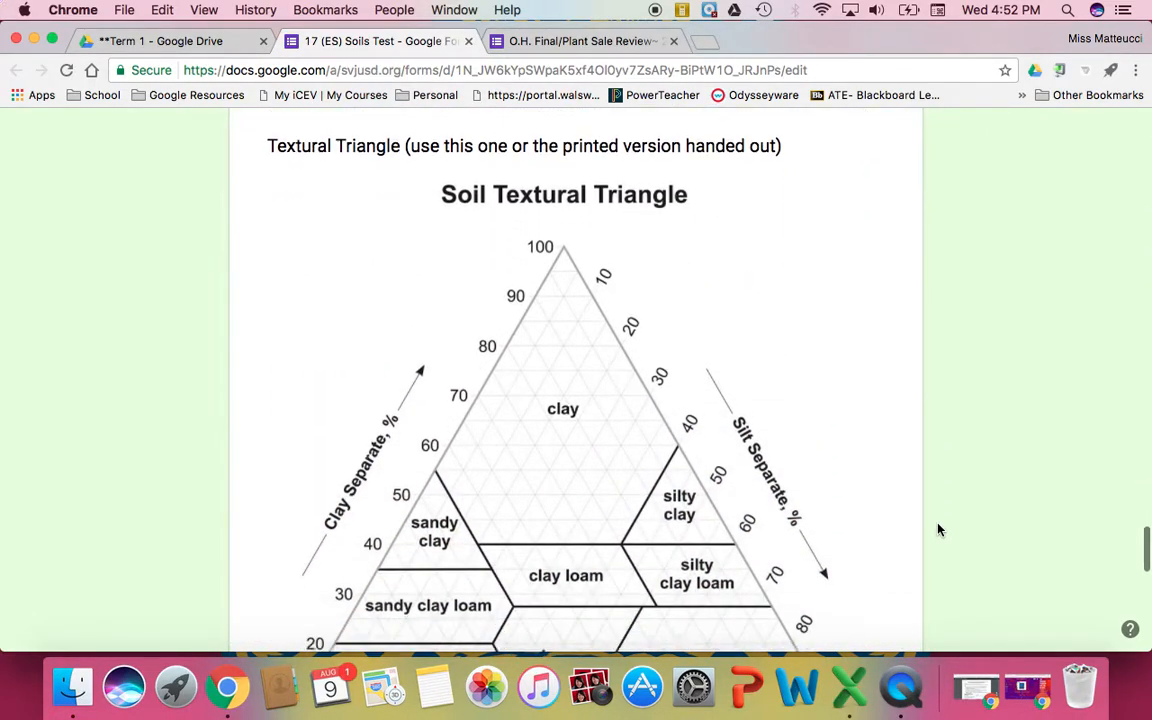
scroll(938, 530, up, 4)
scroll(938, 530, down, 2)
scroll(938, 530, down, 8)
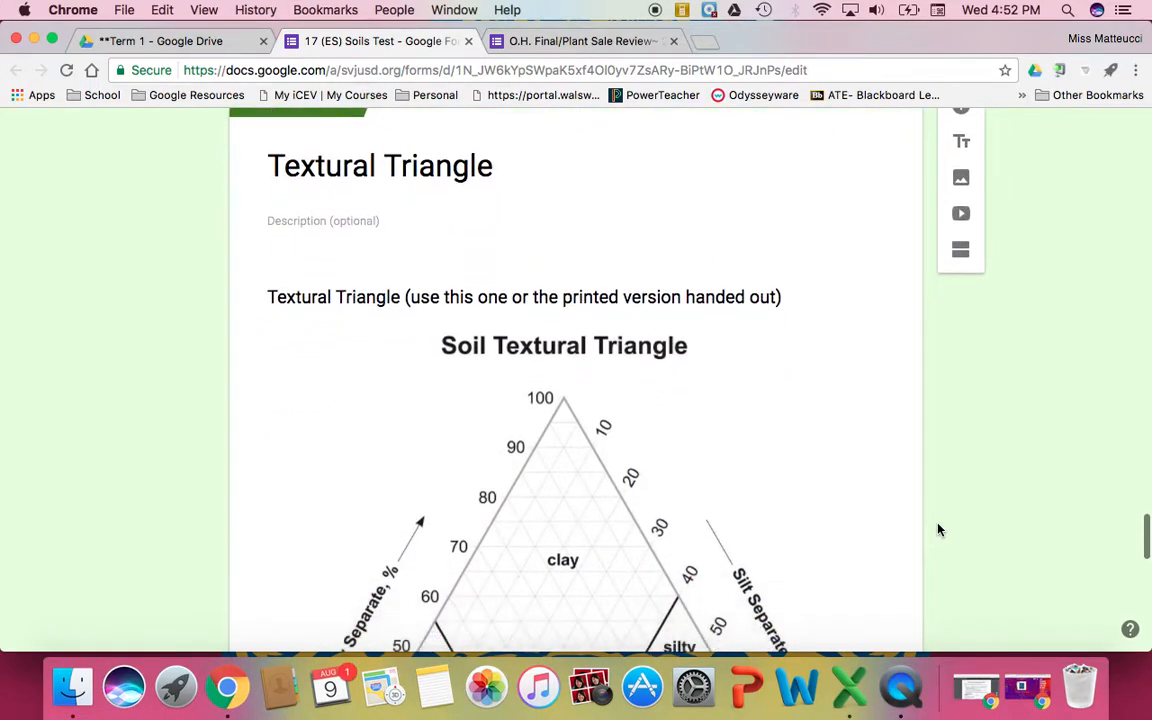
scroll(938, 530, down, 10)
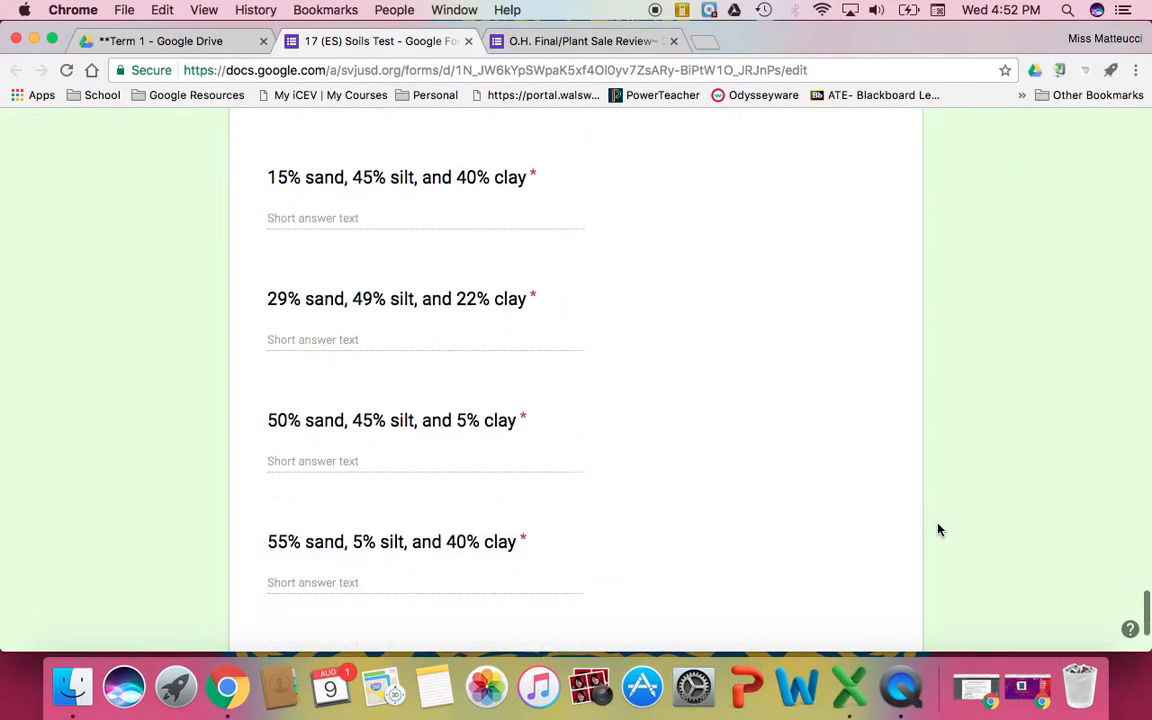
scroll(938, 530, up, 20)
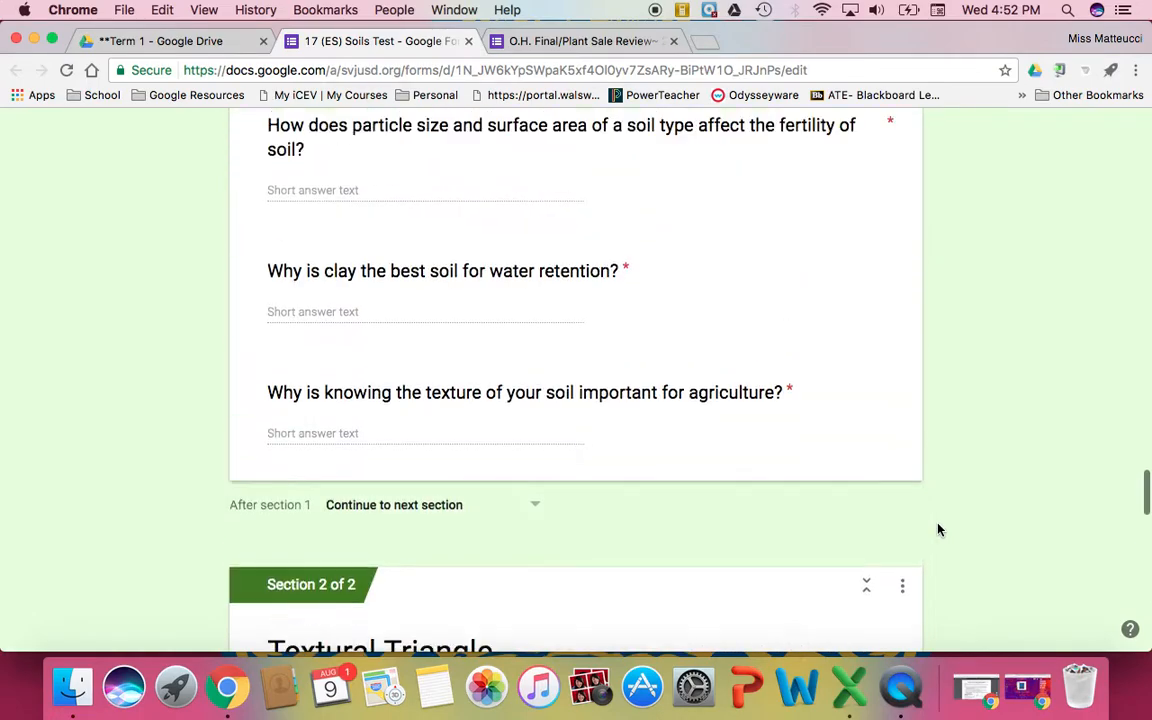
scroll(938, 530, up, 15)
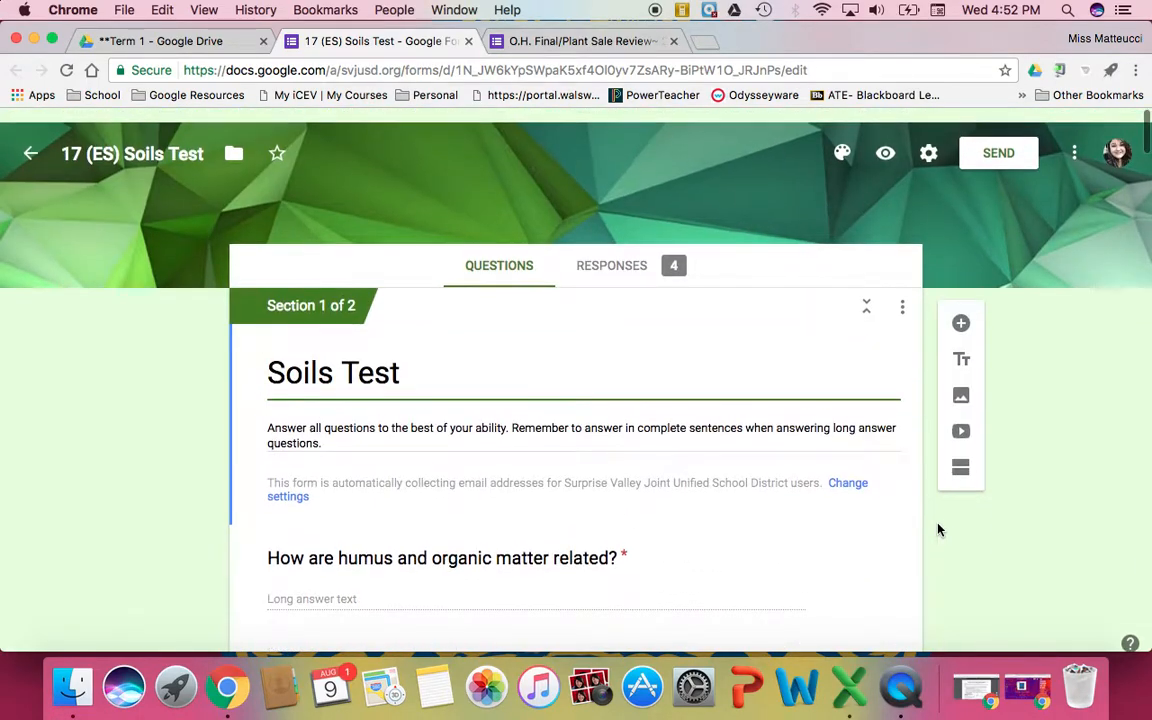
Review the response summary of the Soils Test, from the score insights through the written answers to the answer charts
click(640, 252)
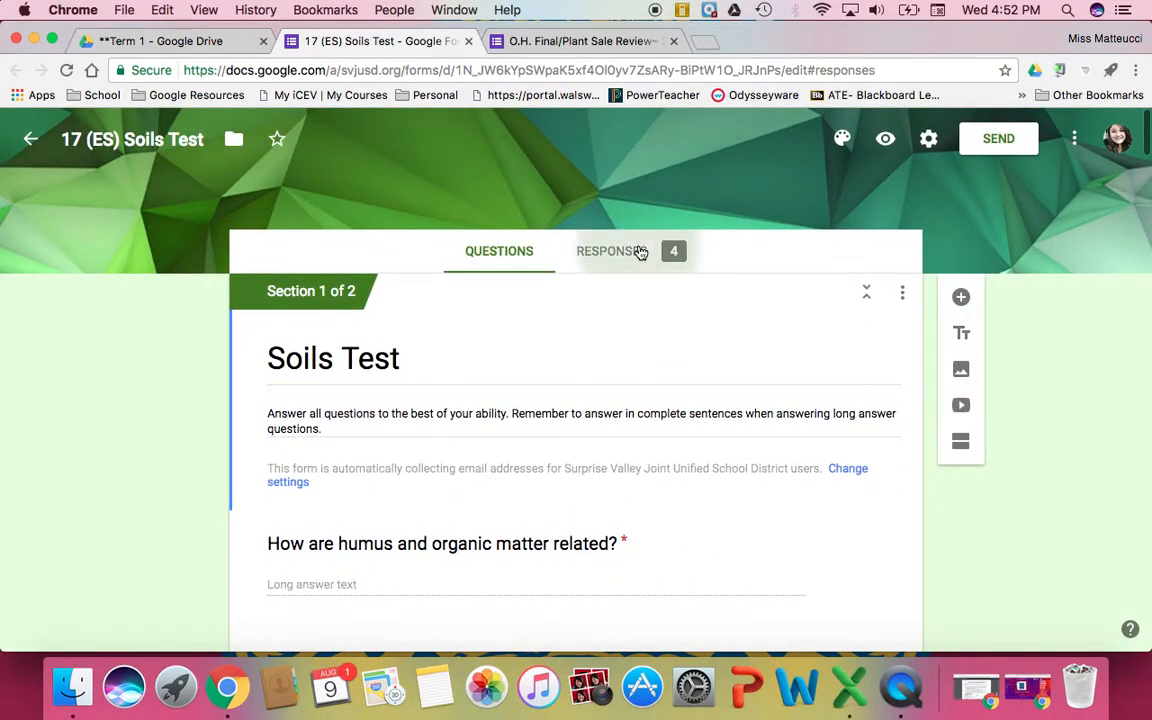
scroll(428, 400, down, 2)
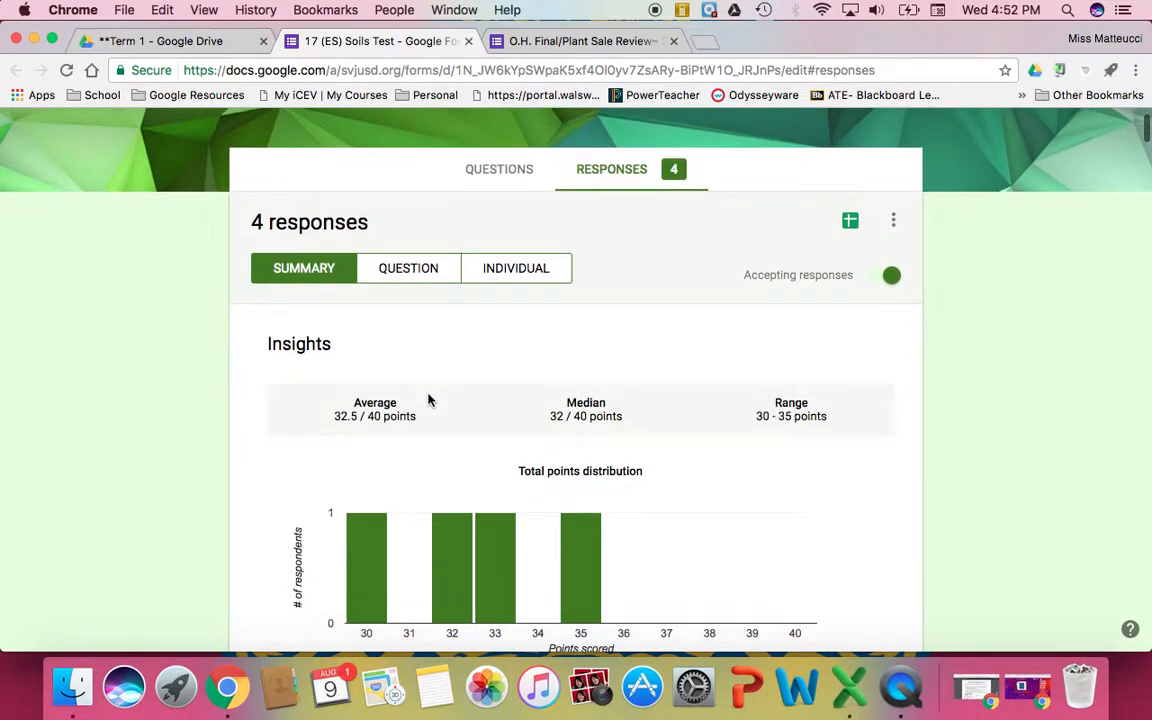
scroll(557, 449, down, 20)
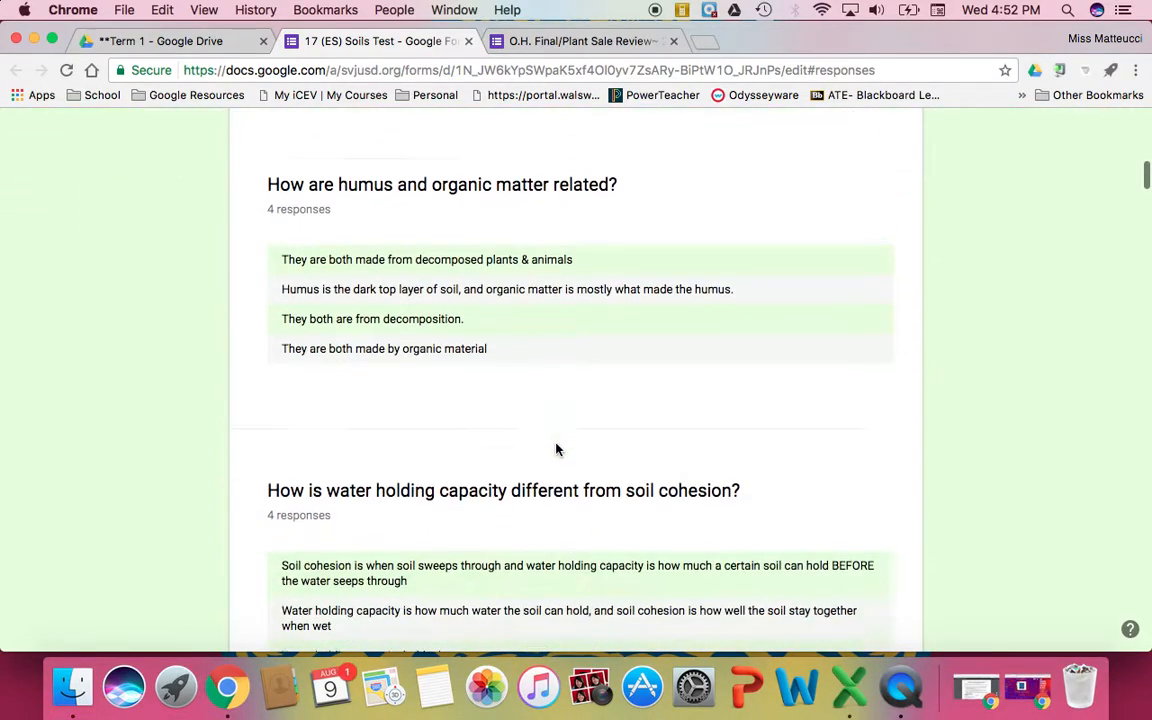
scroll(557, 449, down, 5)
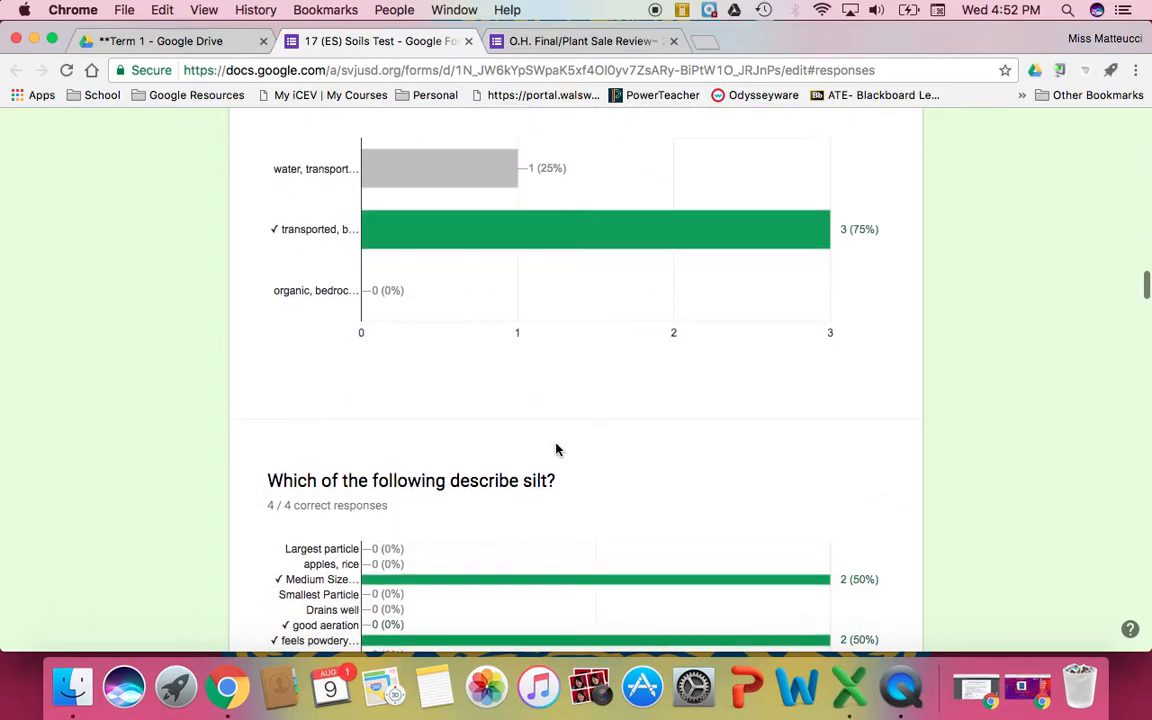
scroll(557, 449, up, 5)
scroll(557, 449, down, 15)
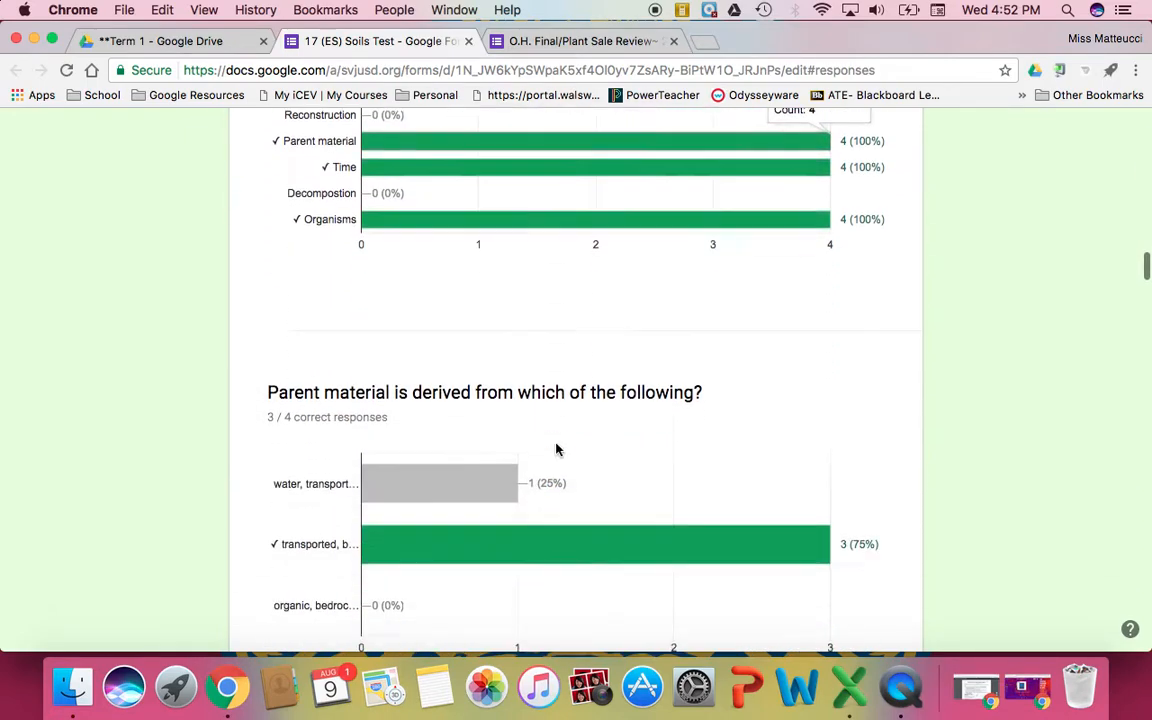
scroll(557, 449, up, 4)
scroll(557, 449, up, 20)
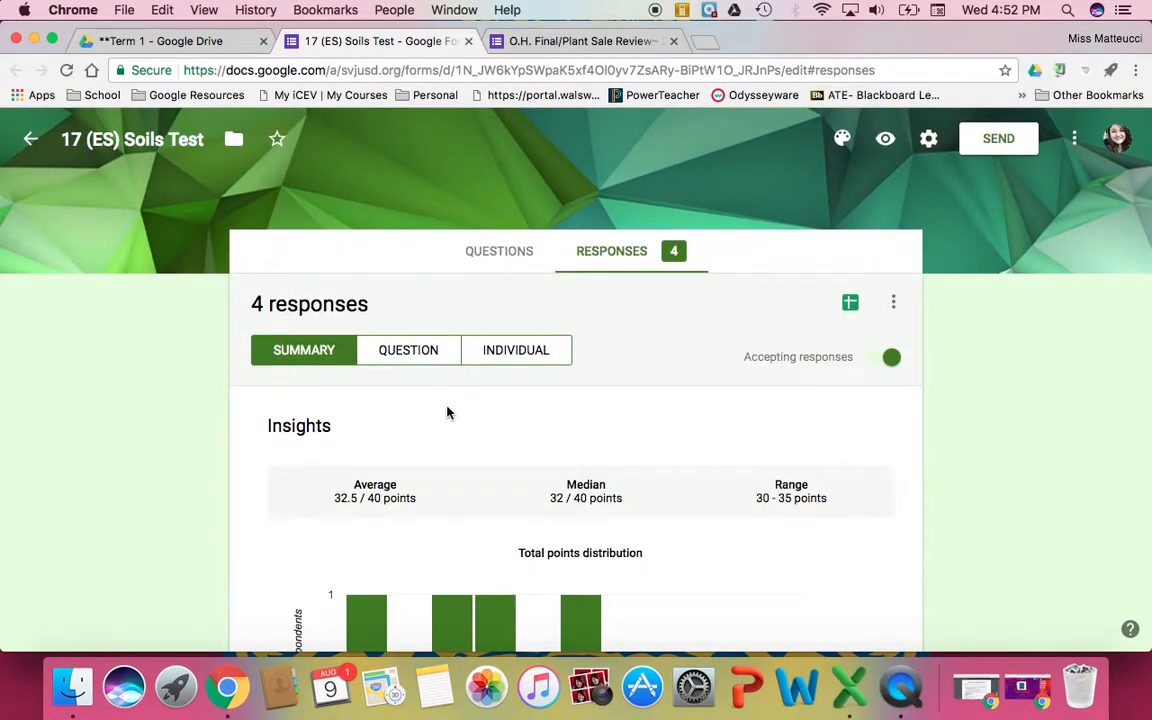
View the Soils Test responses by question and examine the points given to each answer on humus and organic matter
click(418, 362)
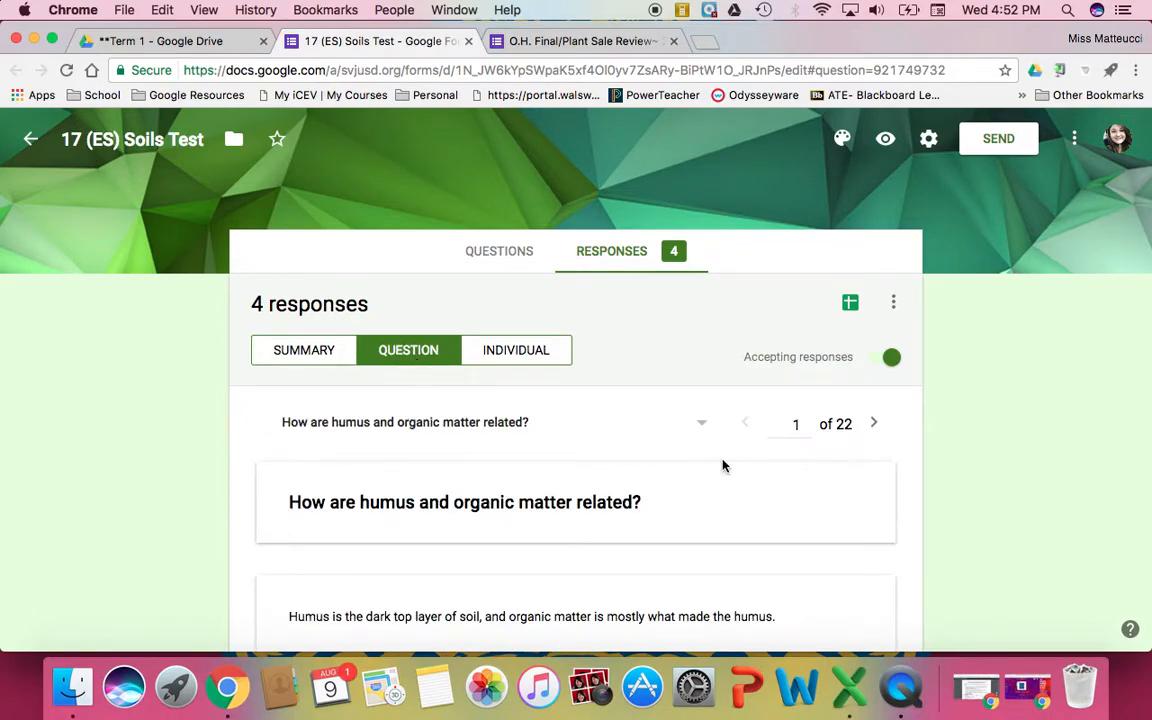
scroll(830, 577, down, 5)
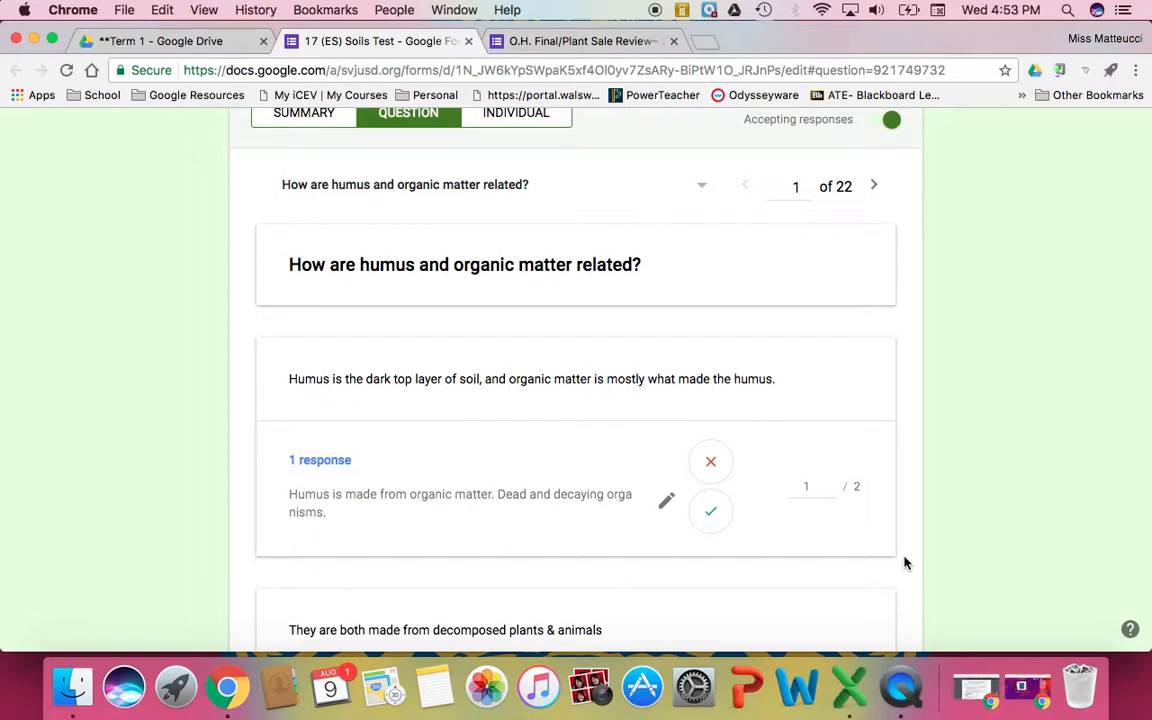
scroll(904, 563, down, 10)
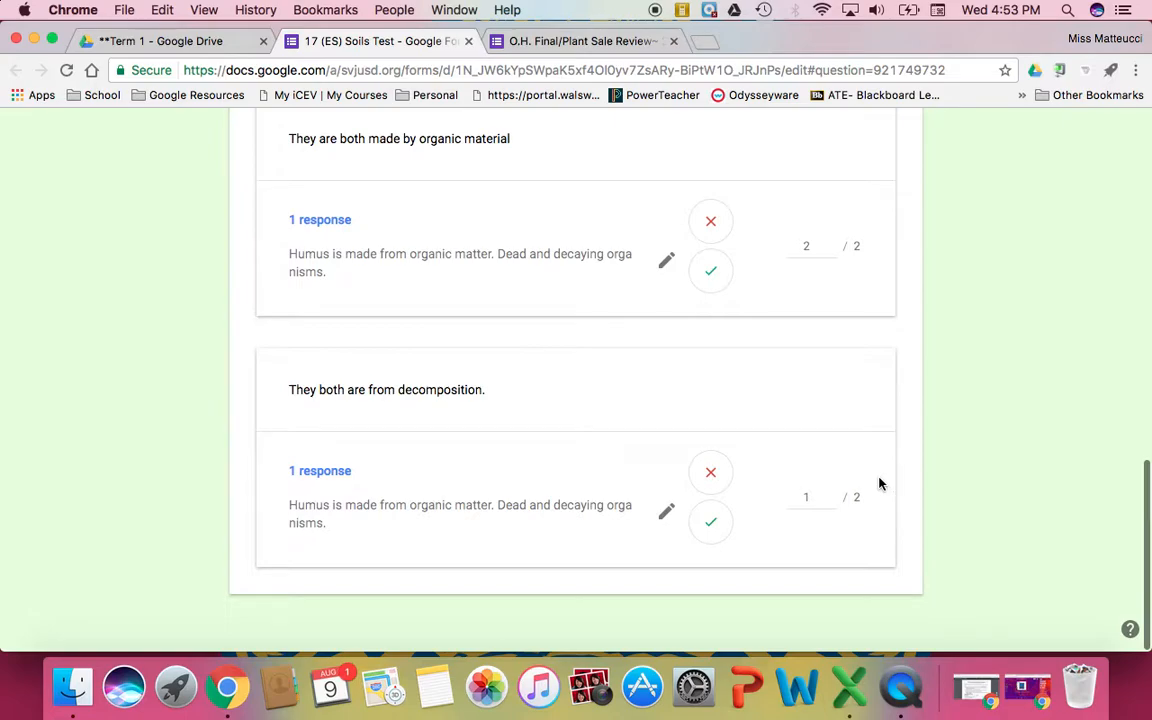
scroll(879, 484, up, 5)
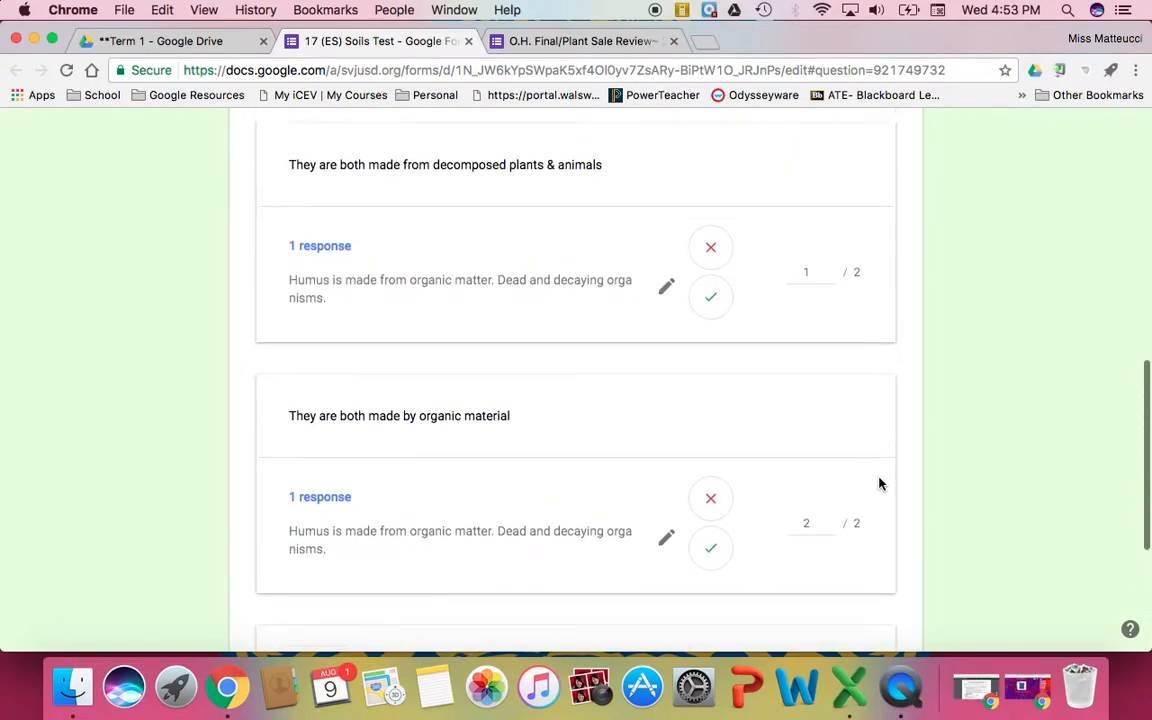
scroll(879, 484, up, 1)
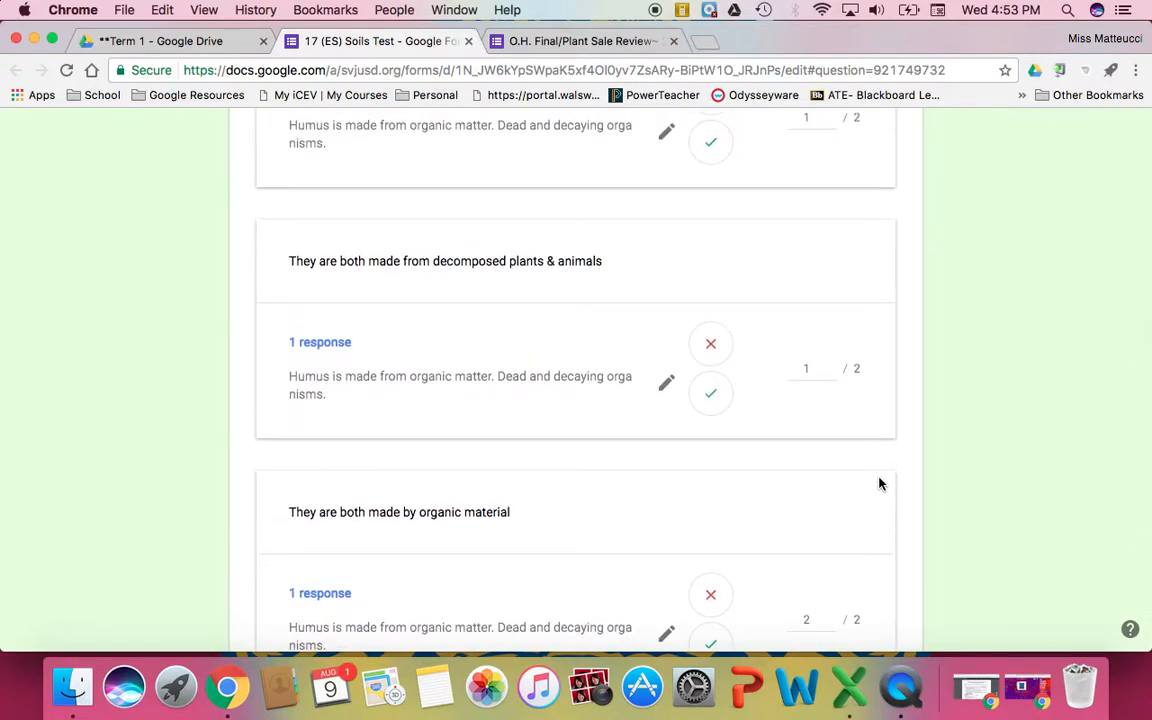
scroll(879, 484, up, 10)
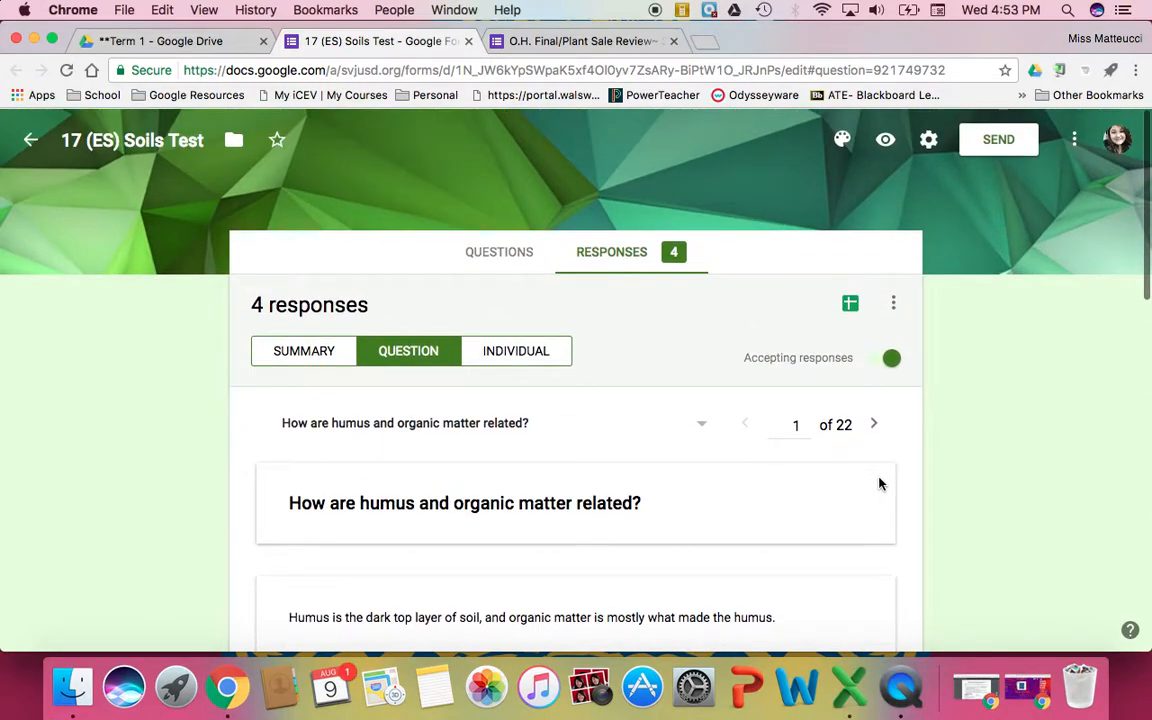
Go to the responses for the water holding capacity question and look through the list of selectable questions without switching
click(875, 360)
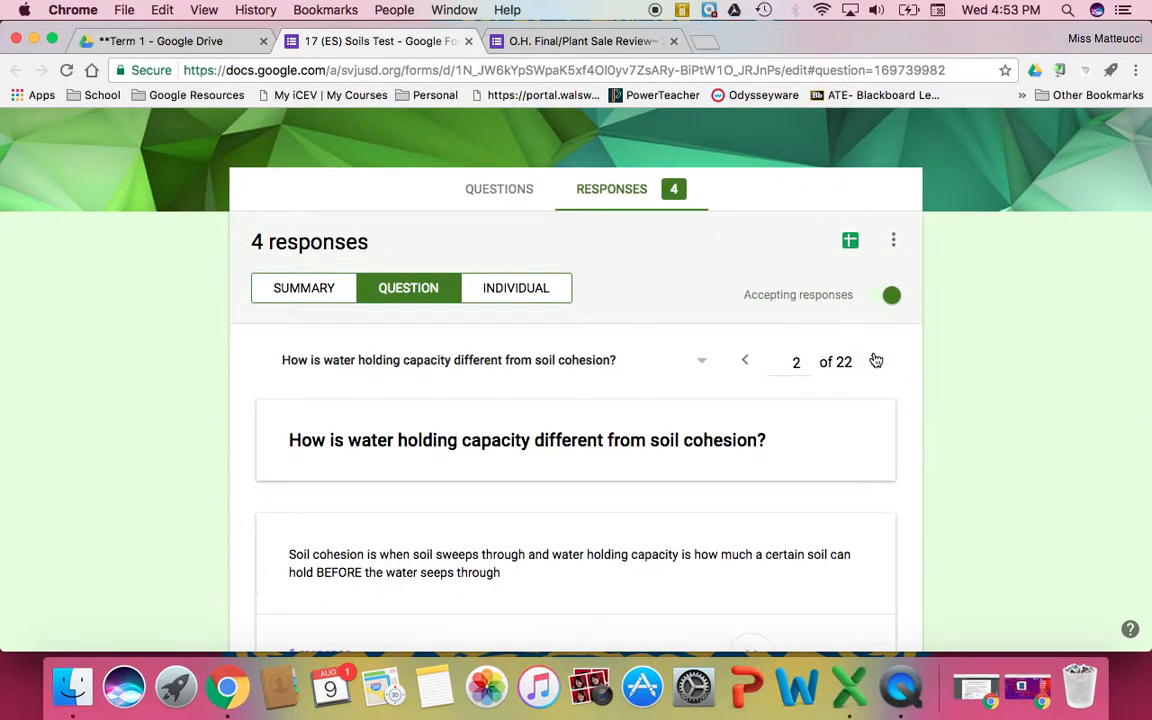
click(699, 361)
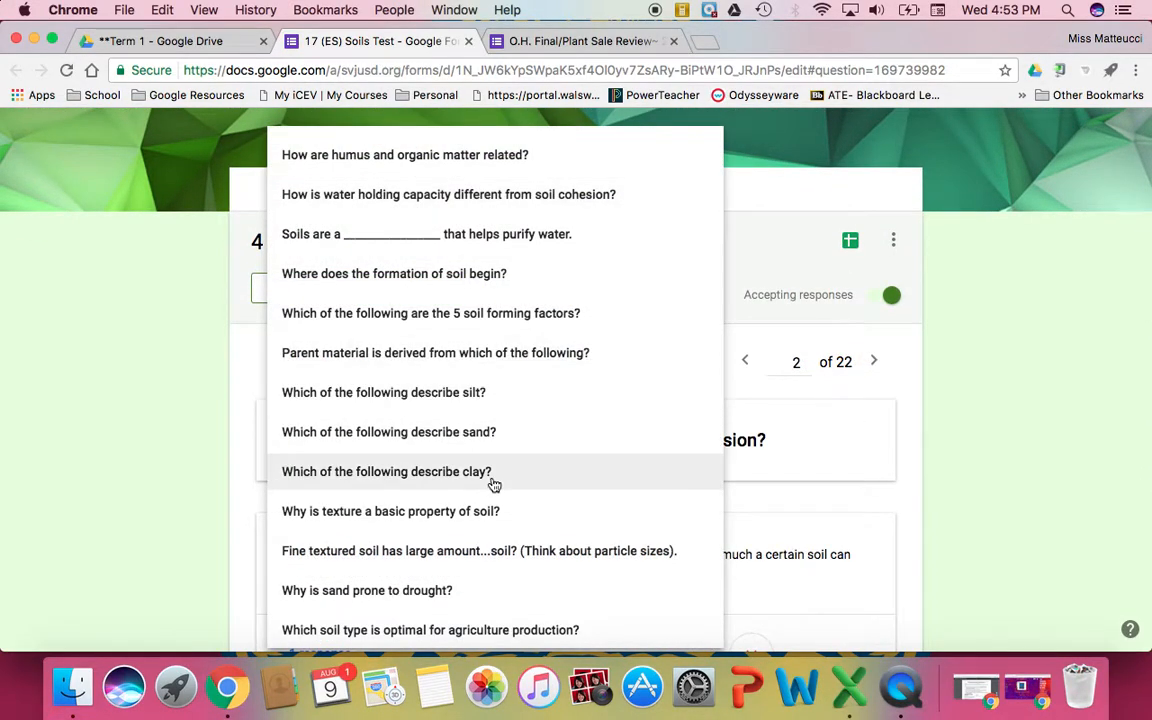
scroll(491, 481, down, 5)
scroll(494, 485, up, 5)
scroll(874, 514, up, 3)
click(893, 531)
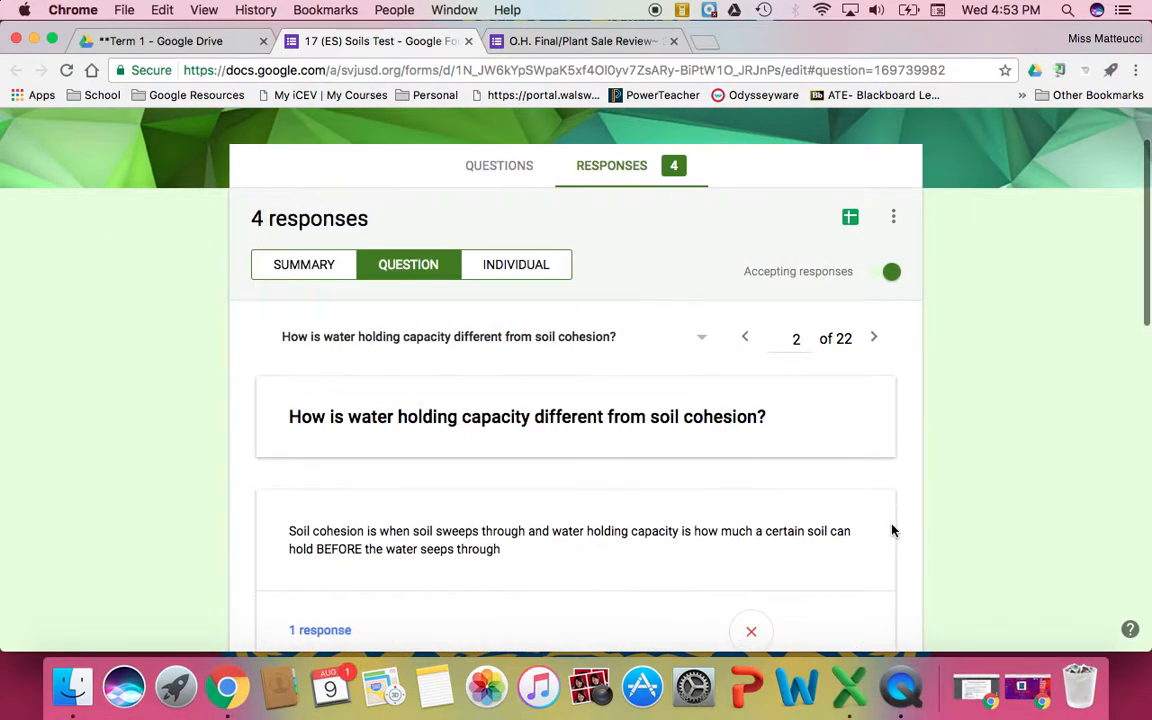
Examine the first student's individual Soils Test response with its score and release option, and close that form
click(510, 264)
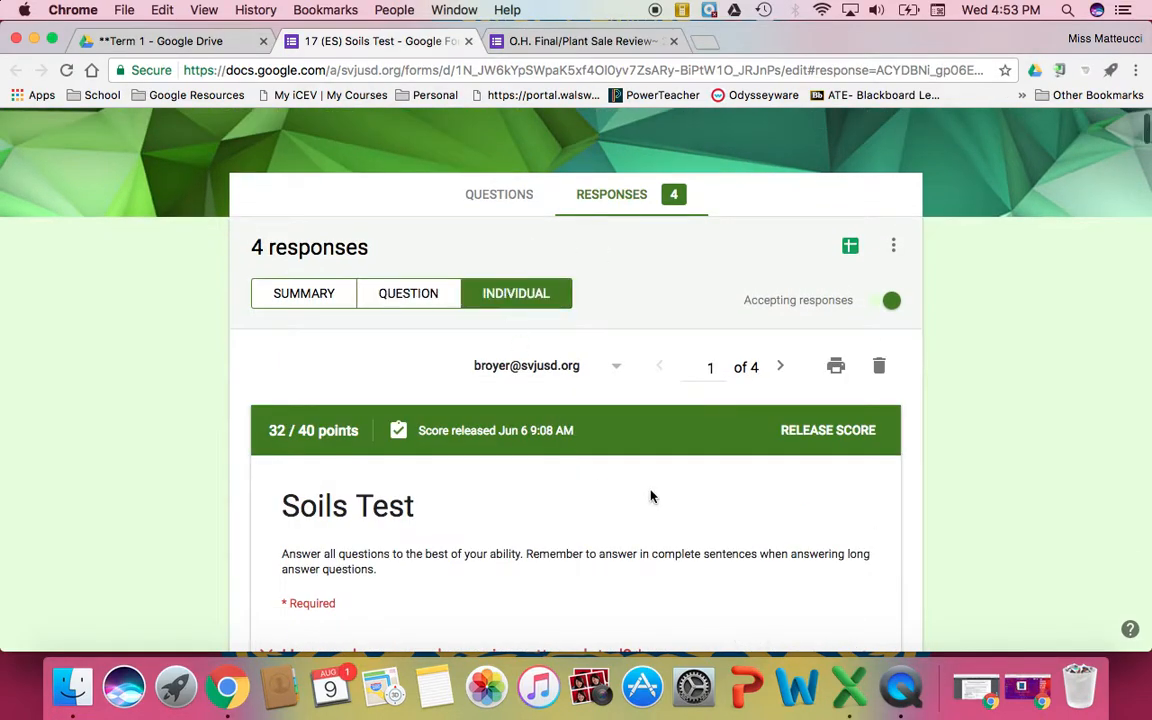
scroll(656, 496, down, 5)
scroll(655, 496, down, 5)
scroll(655, 492, up, 6)
scroll(654, 490, up, 1)
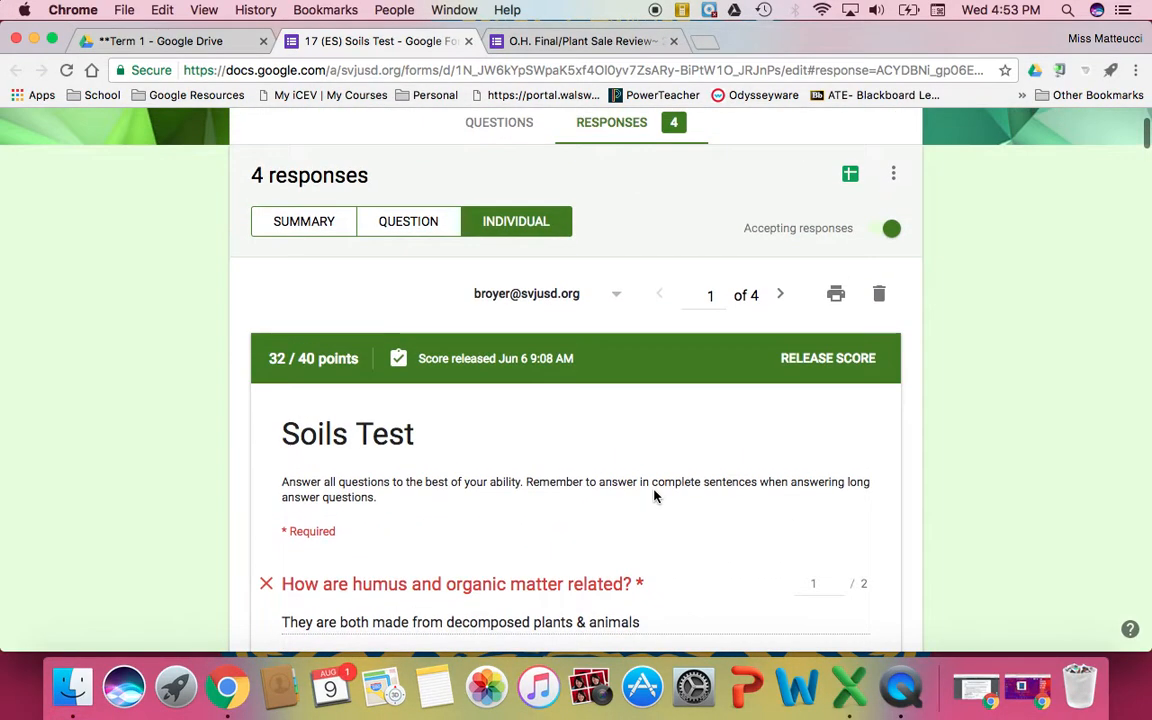
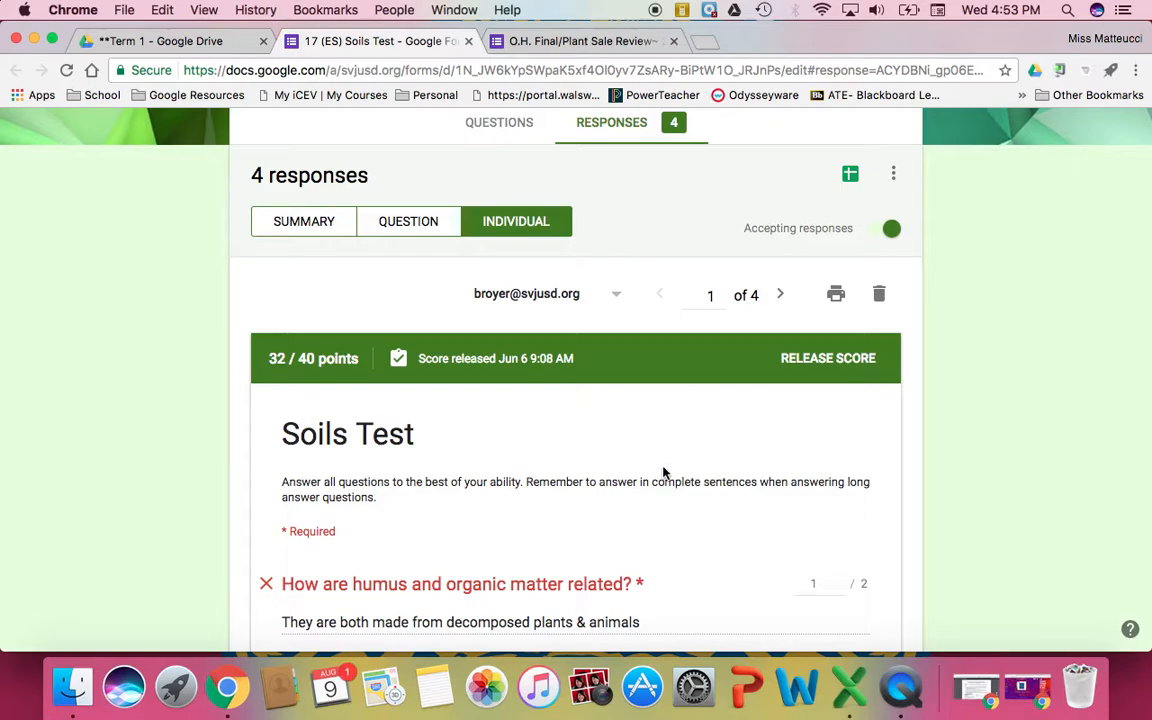
scroll(823, 440, up, 3)
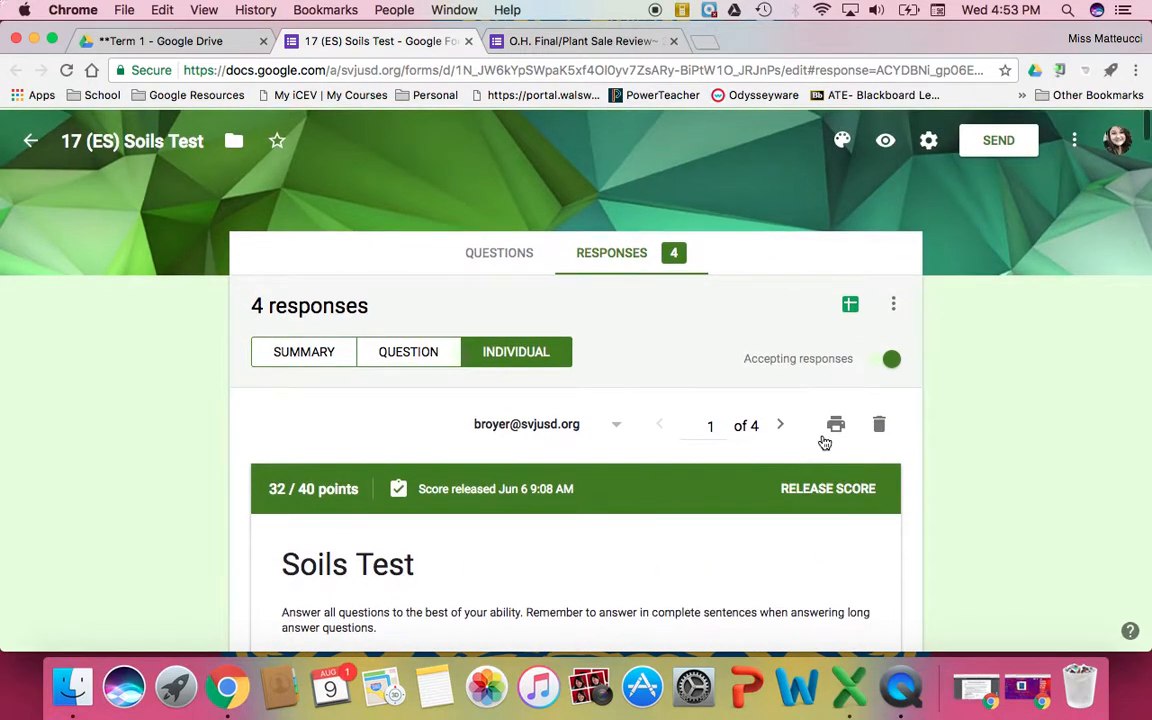
click(468, 41)
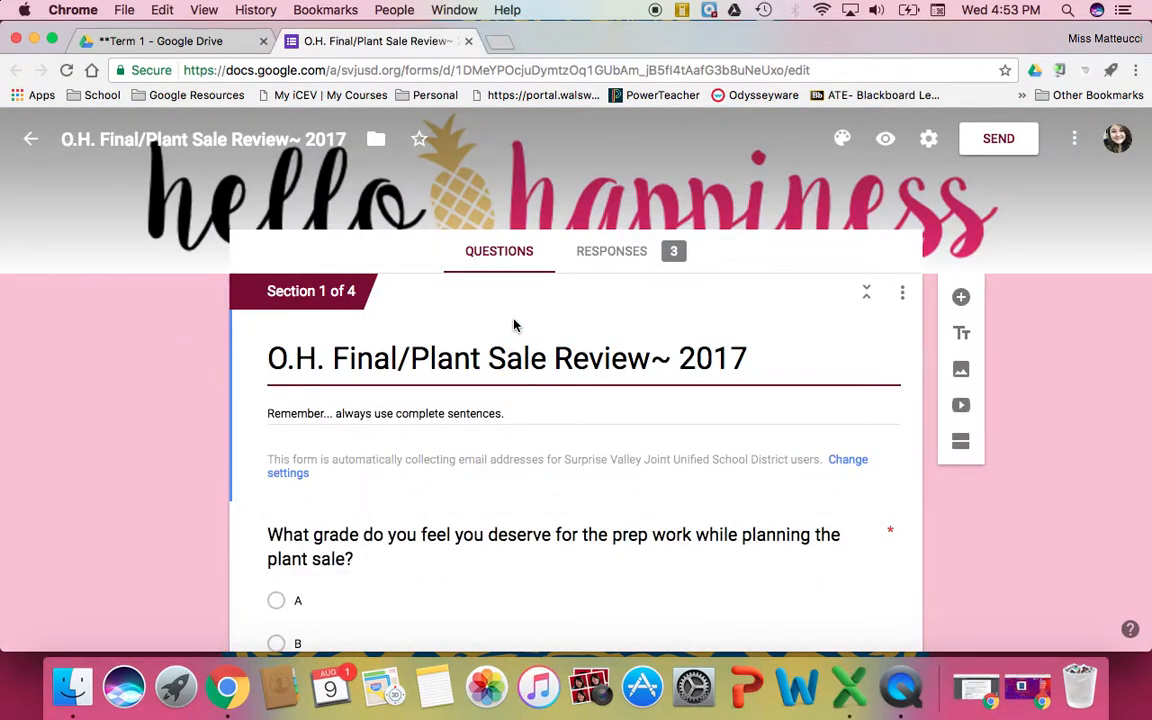
Look over the start of the "O.H. Final/Plant Sale Review~ 2017" form, including the prep work grade question
scroll(203, 494, down, 5)
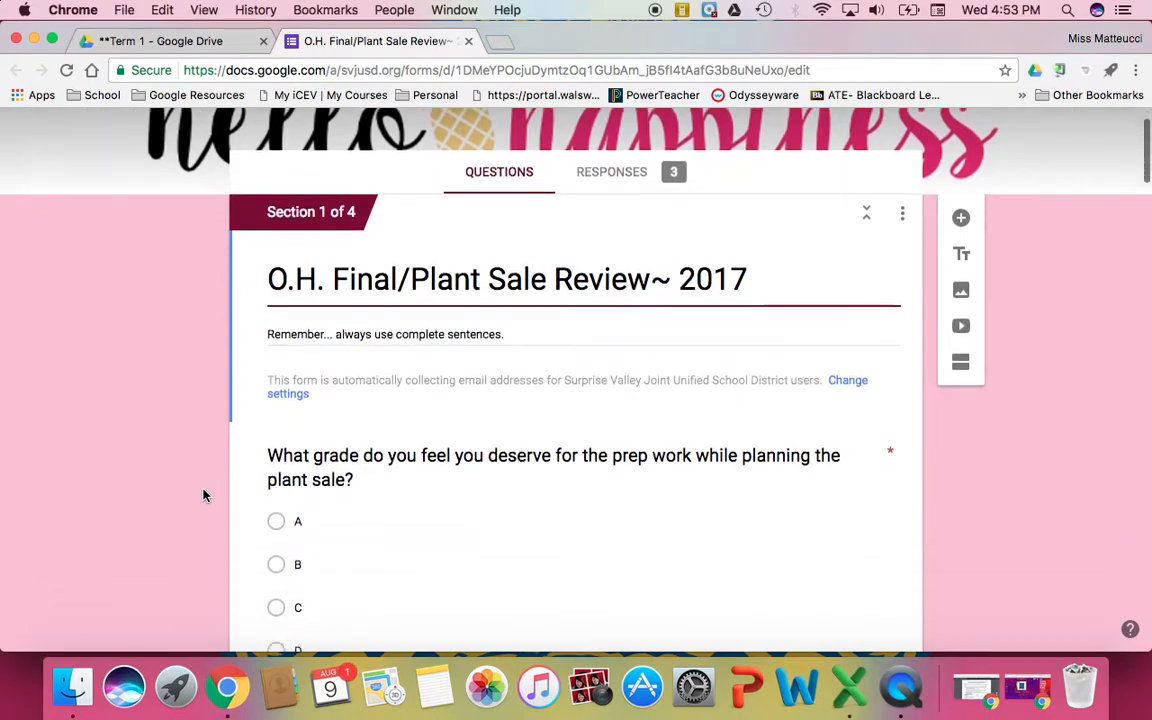
scroll(203, 494, up, 5)
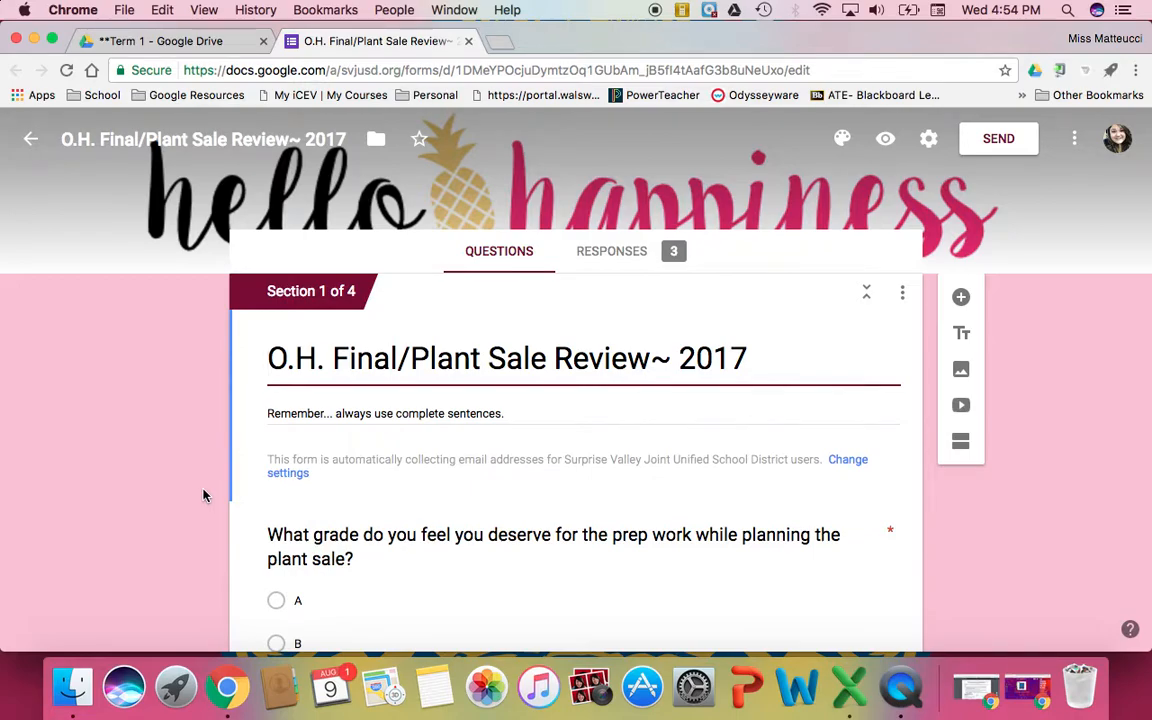
scroll(203, 495, down, 3)
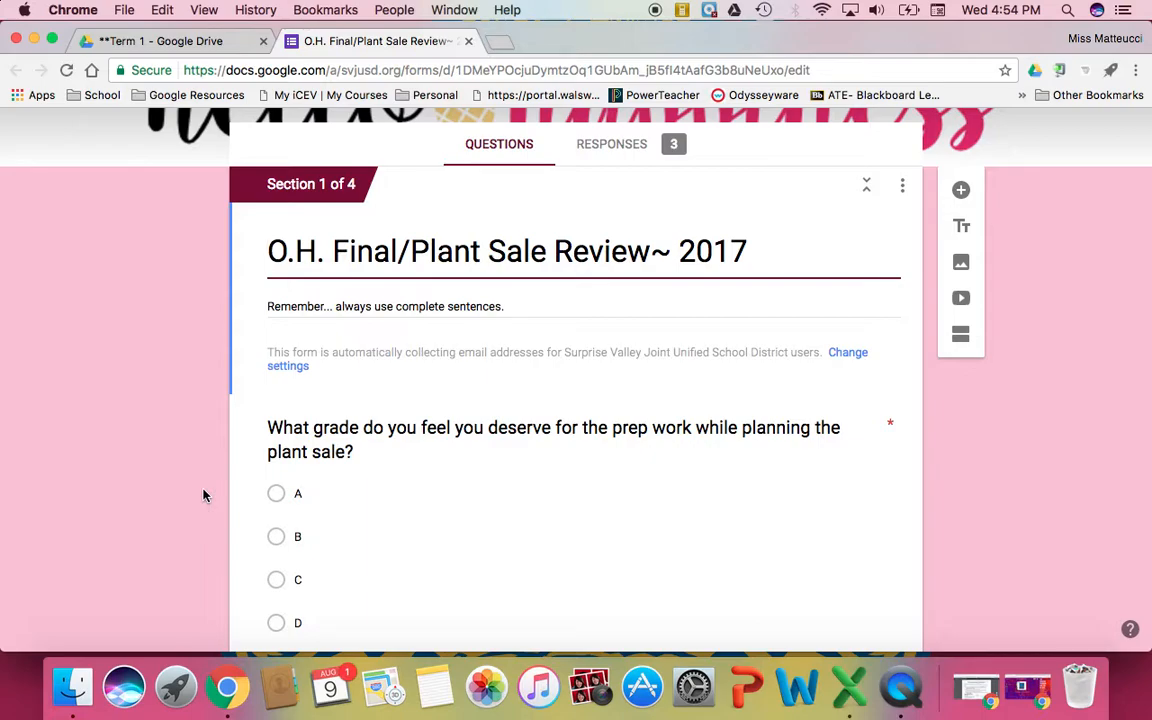
scroll(203, 495, down, 5)
scroll(203, 495, up, 3)
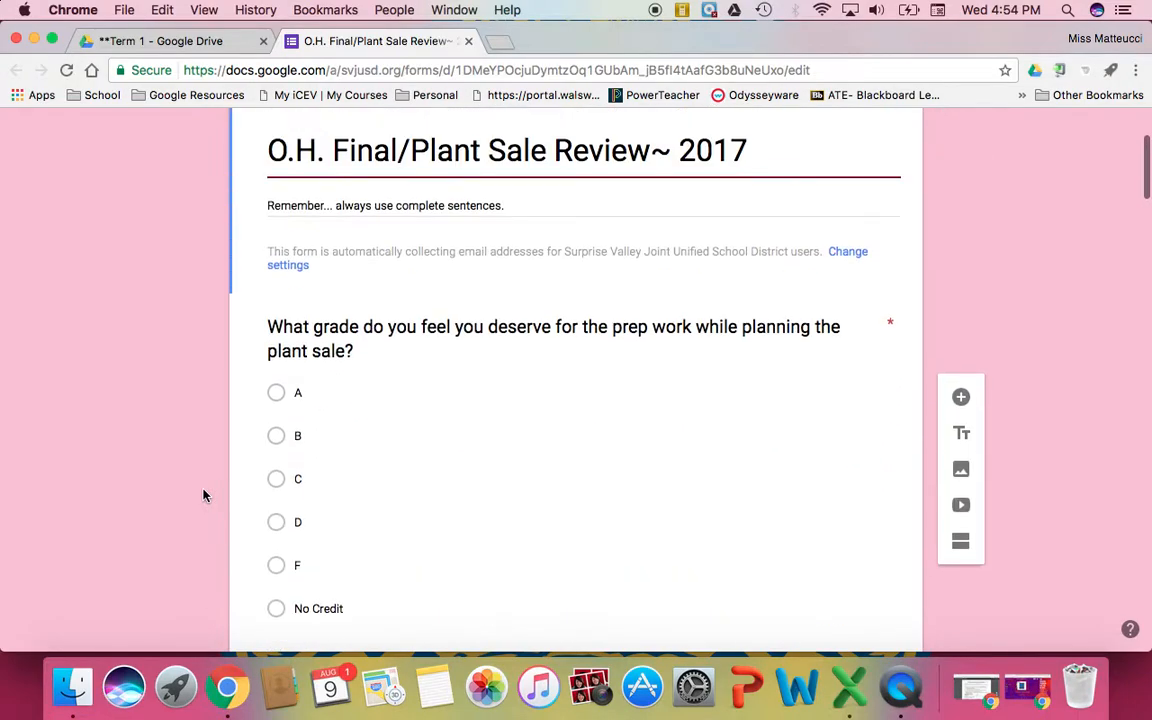
scroll(203, 495, up, 4)
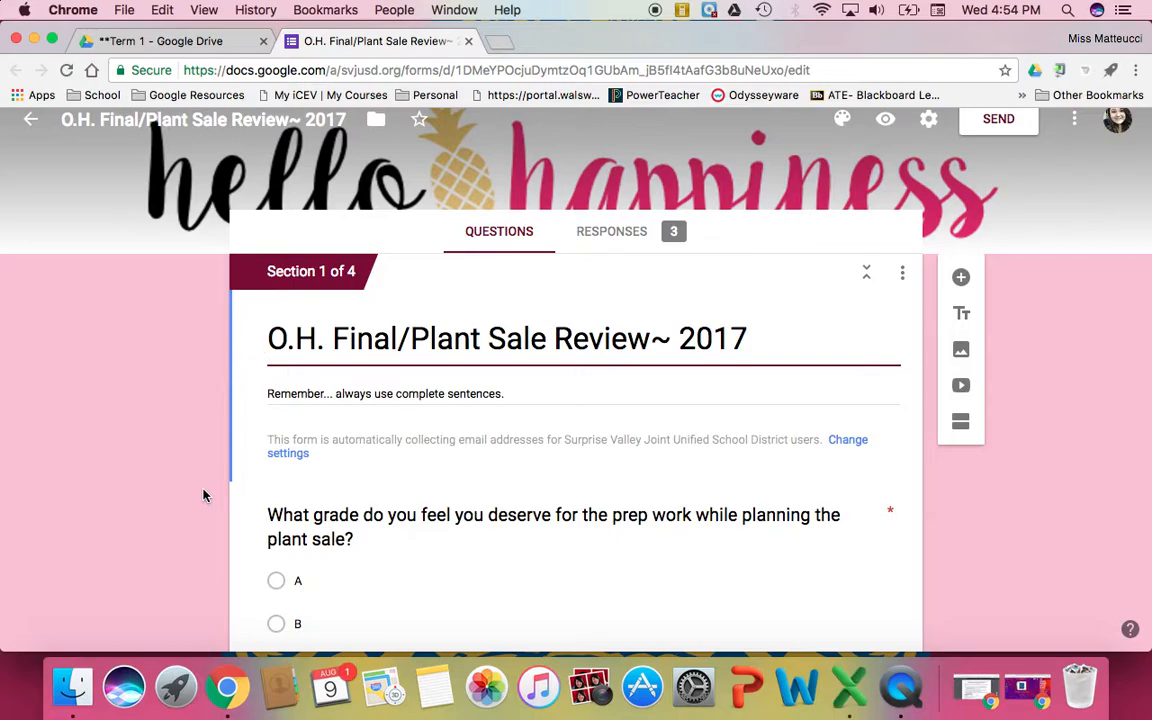
Glance at the plant sale review form's response summary, and look through the questions in all four of its sections
click(632, 233)
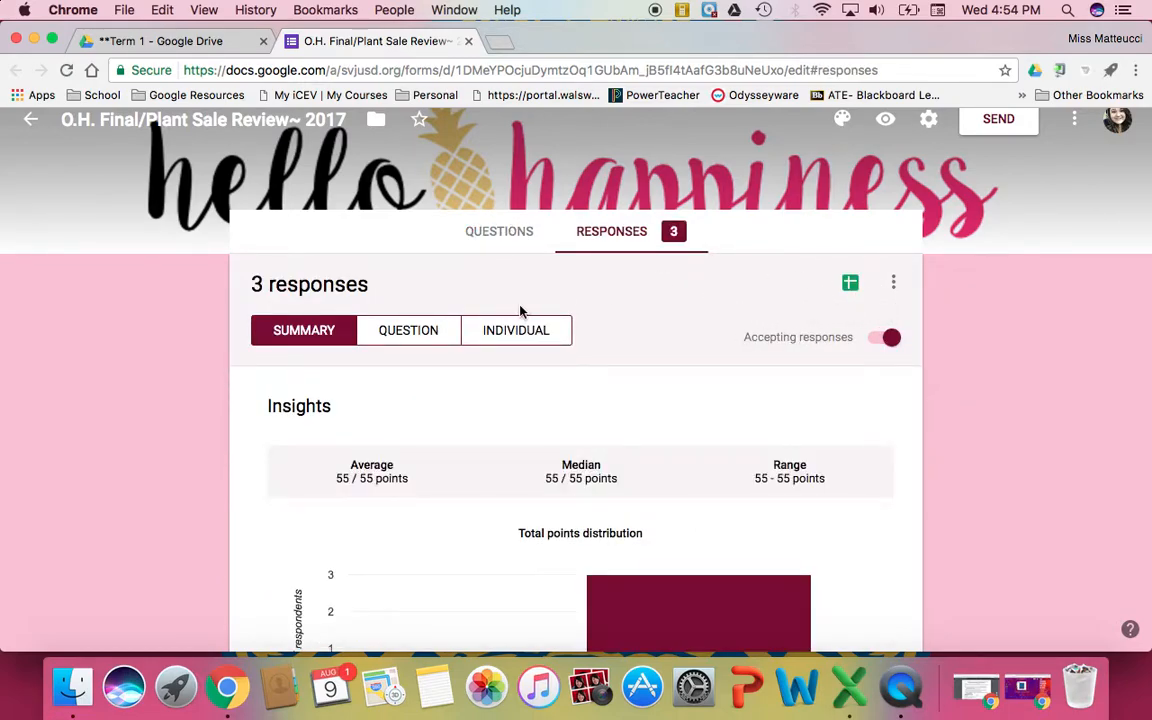
click(513, 245)
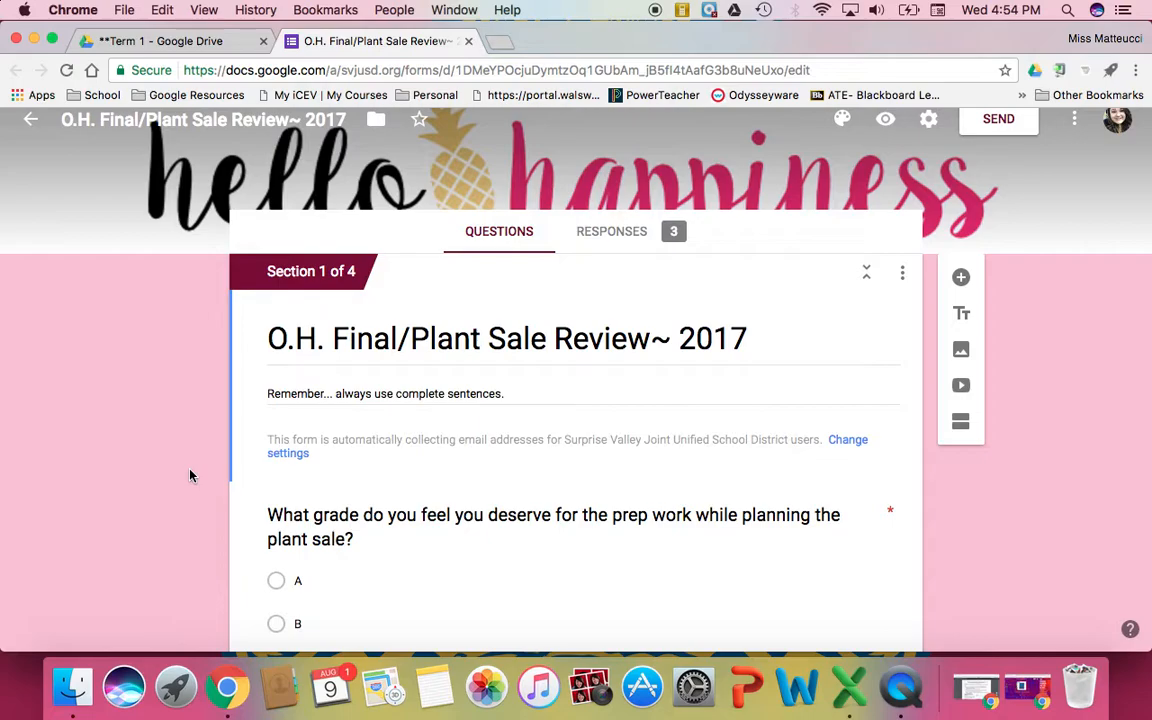
scroll(190, 475, down, 5)
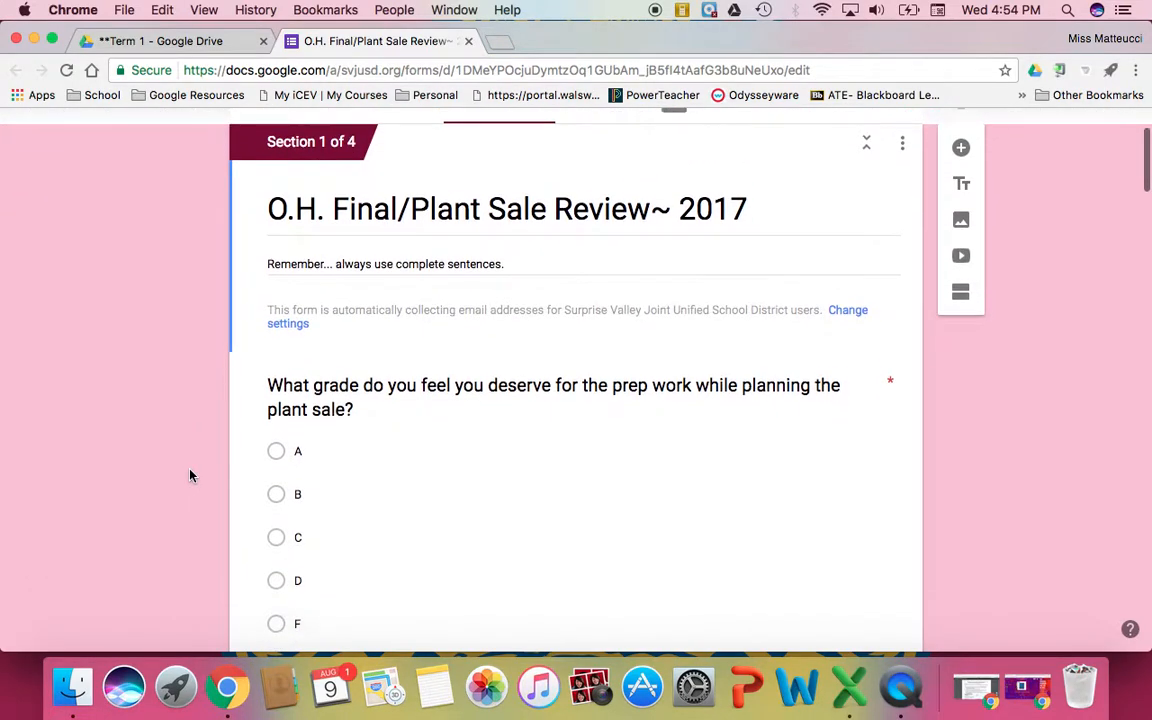
scroll(190, 475, down, 15)
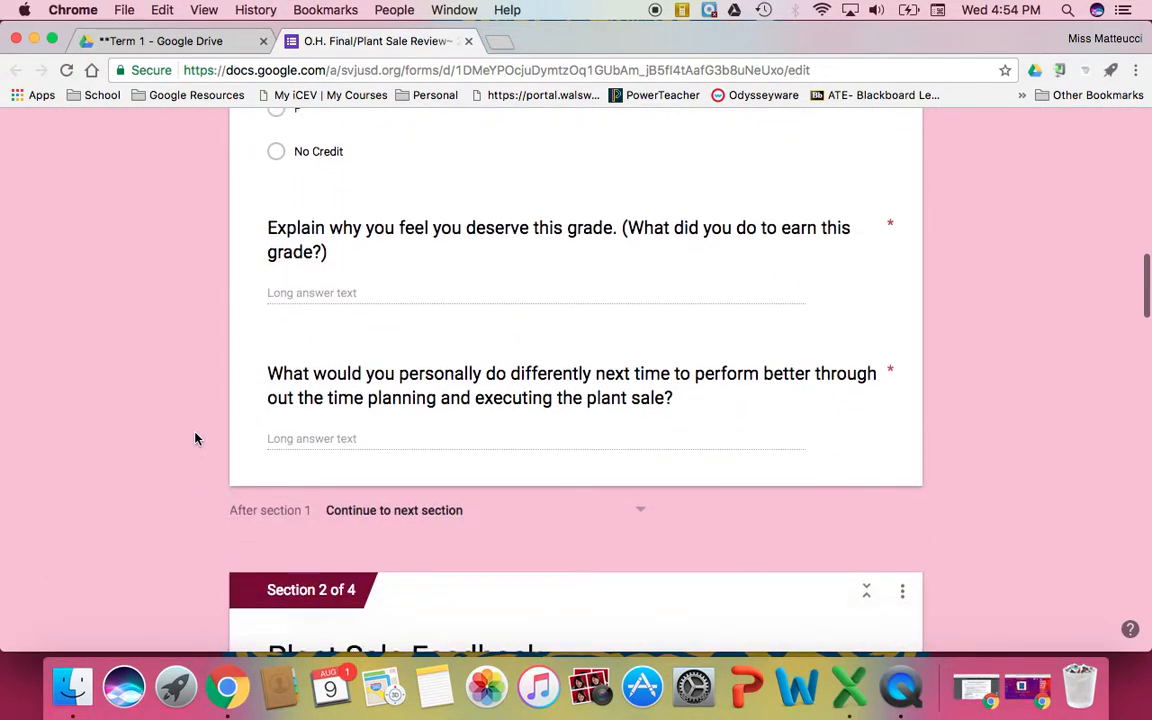
scroll(196, 438, down, 20)
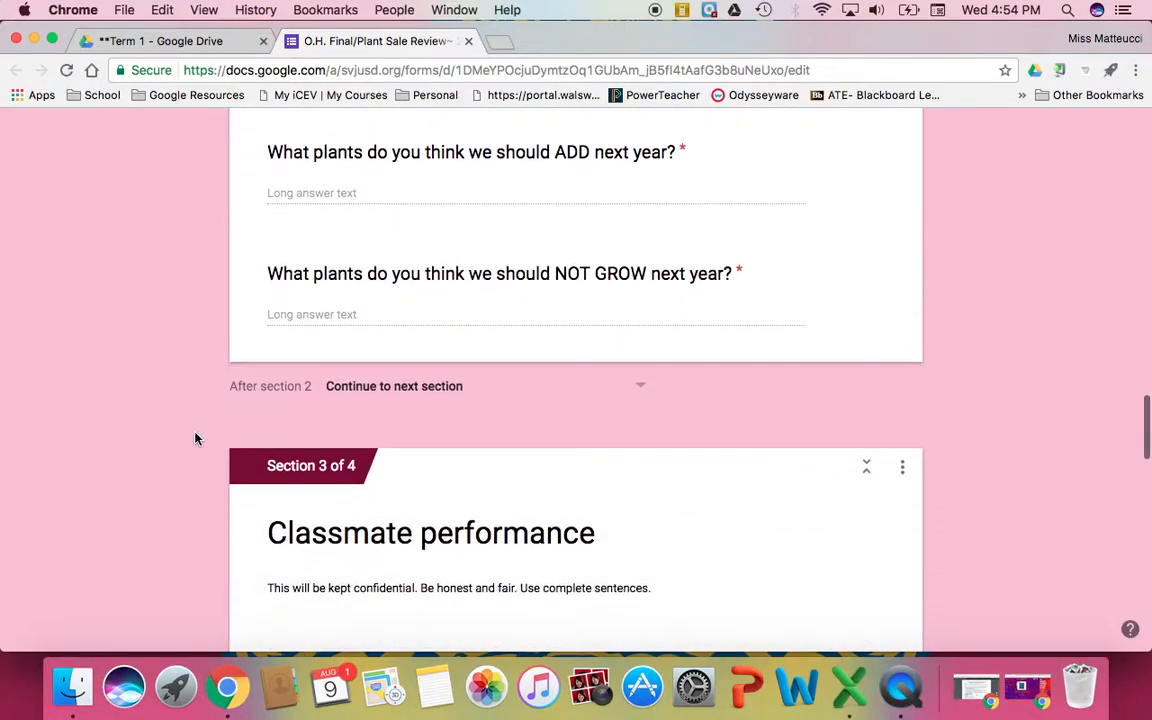
scroll(196, 438, down, 15)
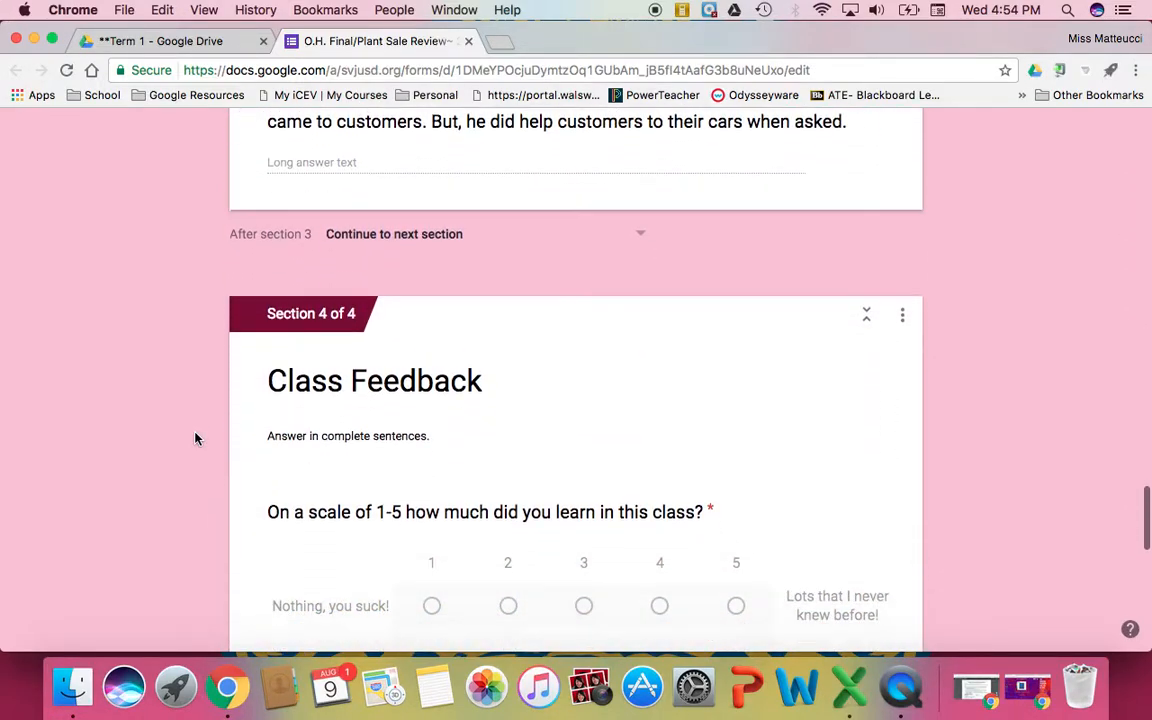
scroll(196, 438, down, 10)
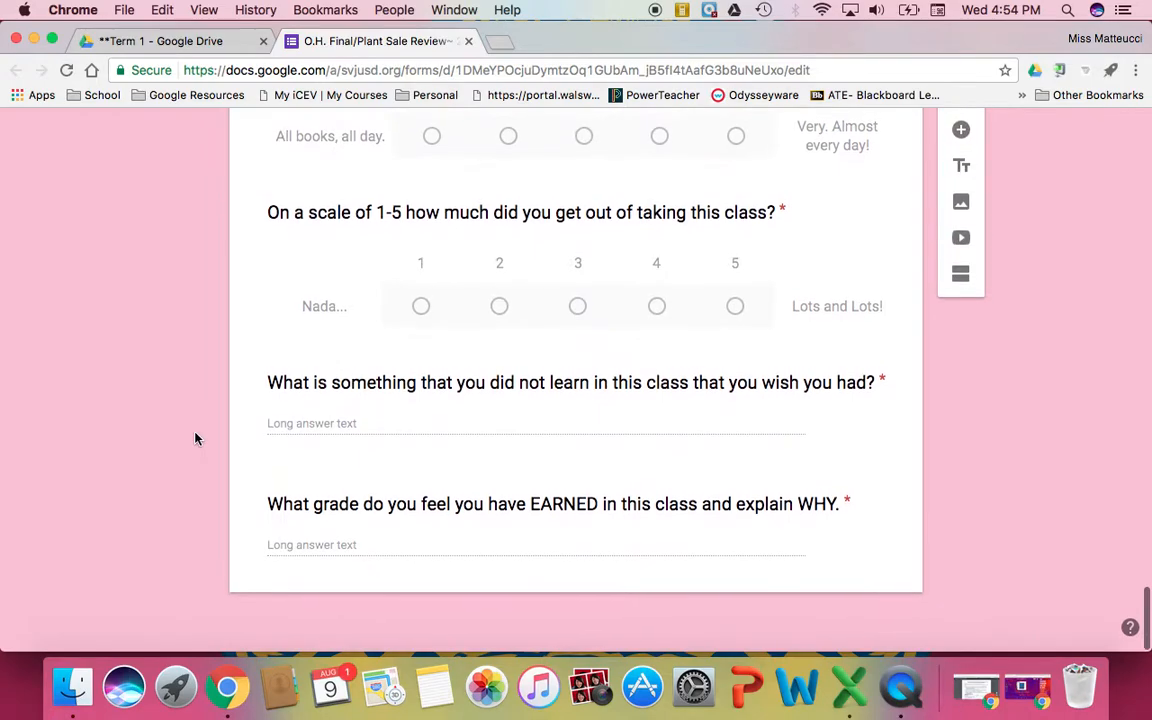
scroll(196, 438, up, 20)
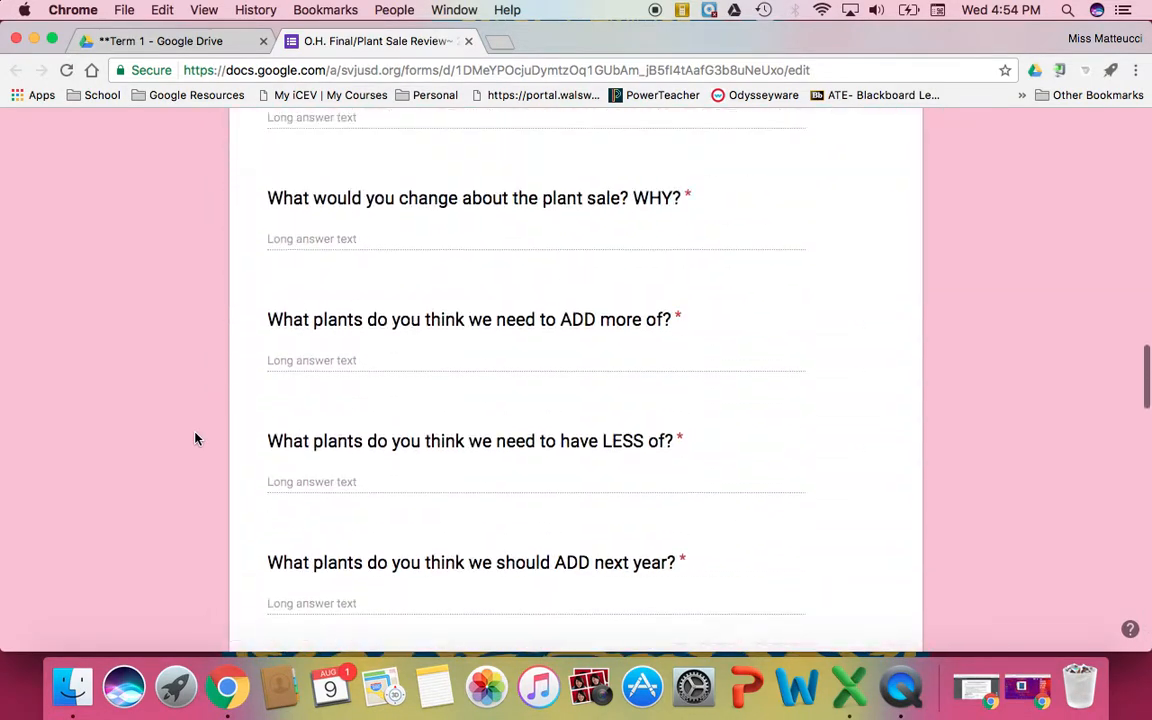
scroll(196, 438, up, 20)
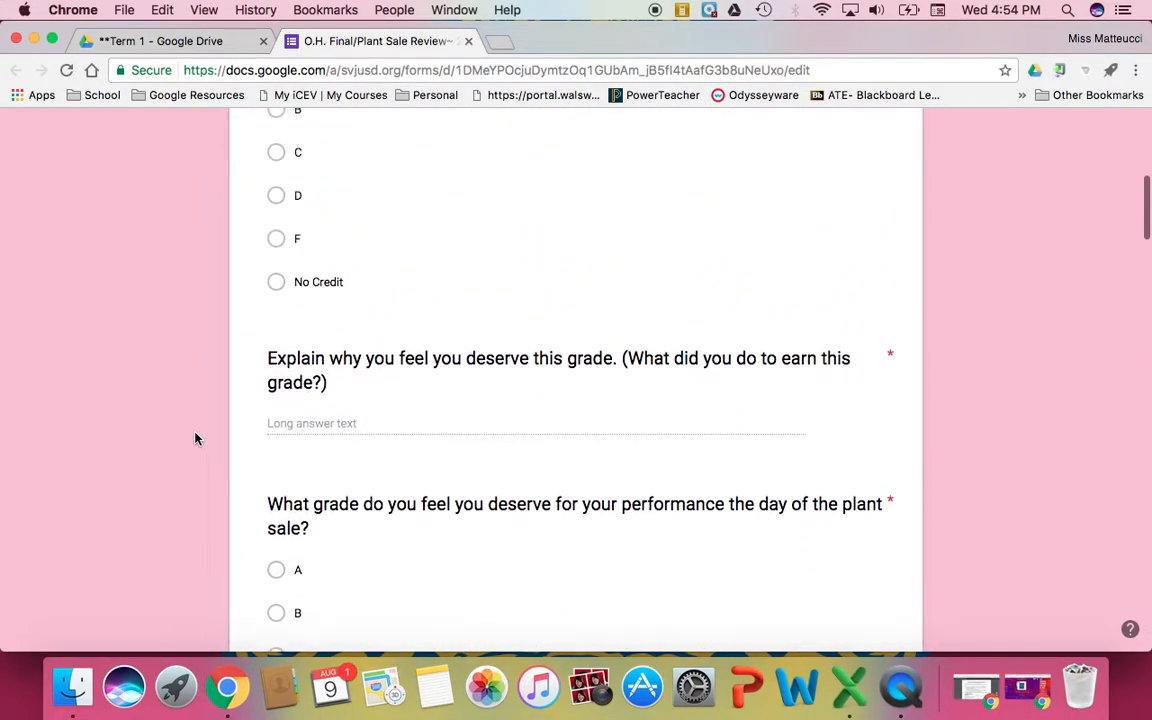
scroll(196, 438, up, 5)
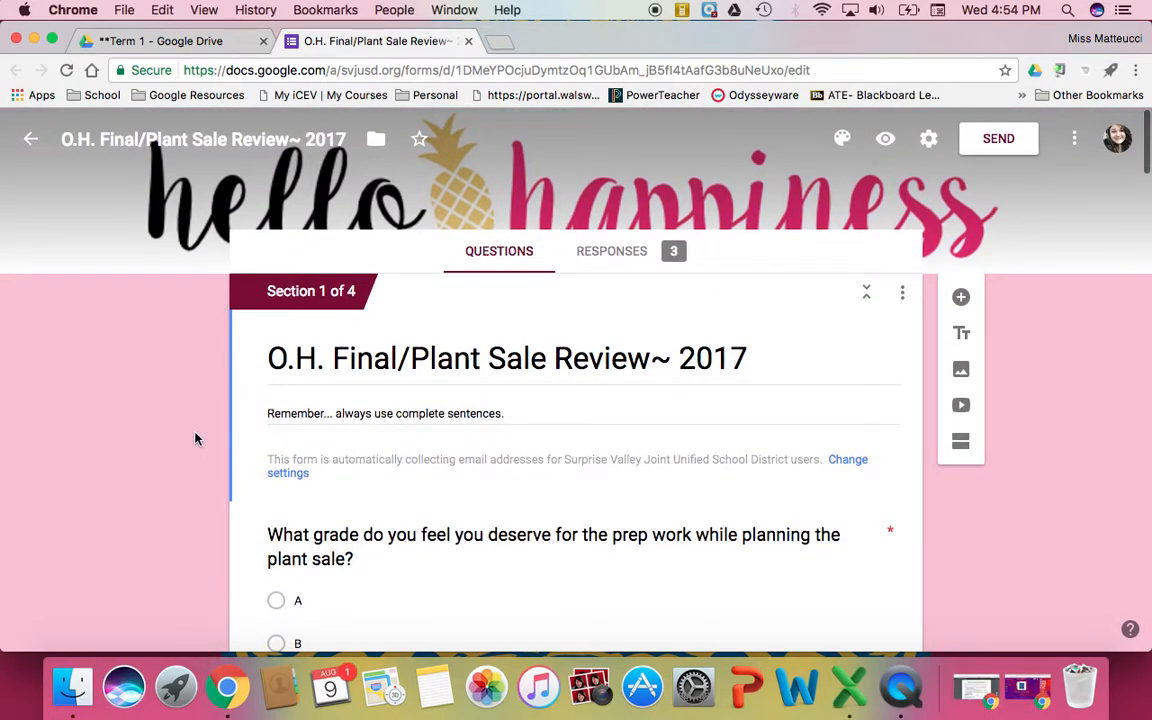
Examine the response summary's points distribution, score list and prep work grade chart, and close the plant sale review form
click(637, 259)
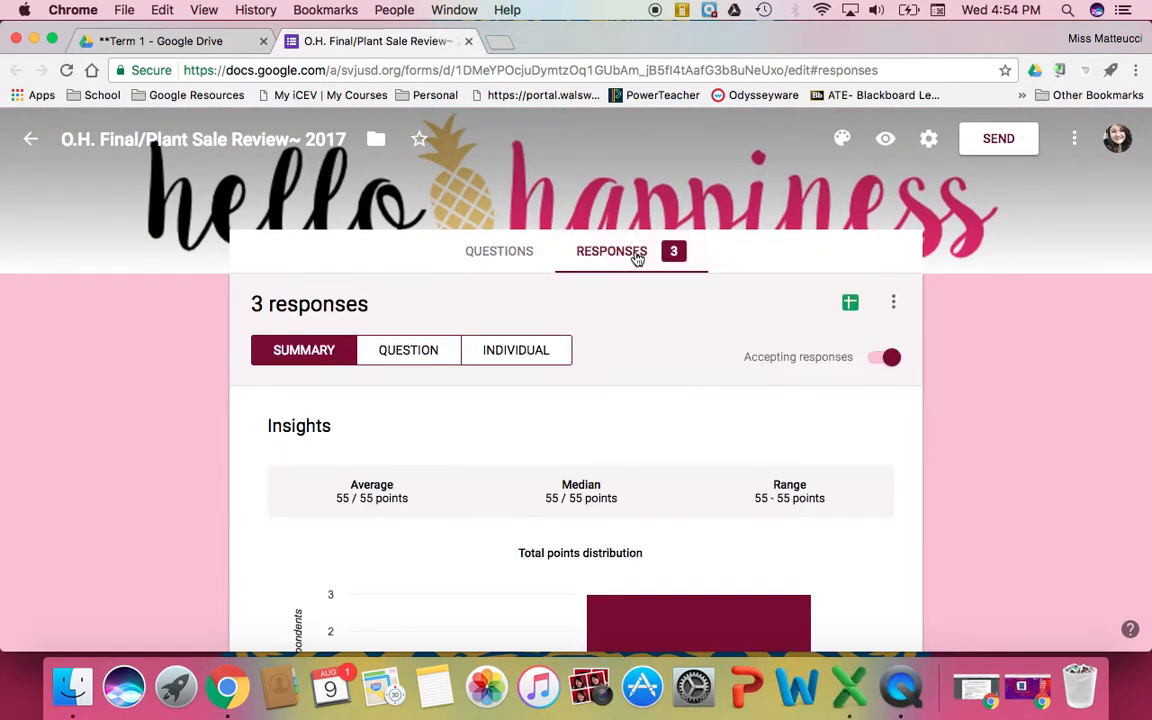
scroll(907, 481, down, 3)
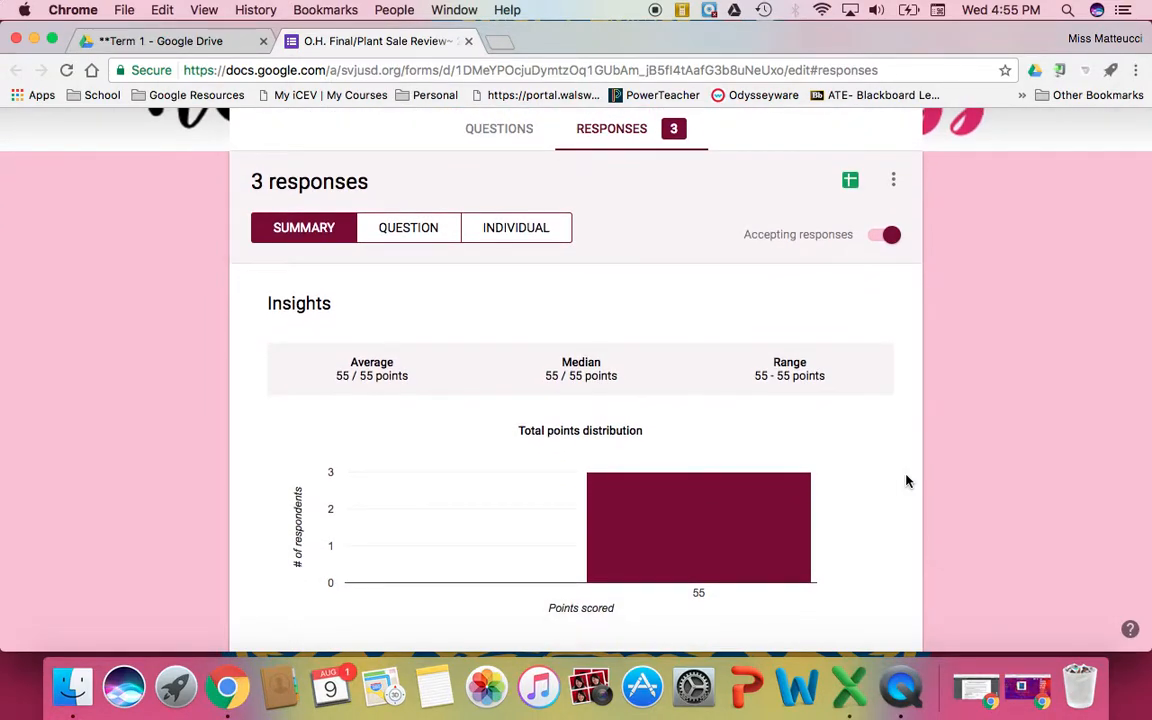
scroll(907, 481, down, 15)
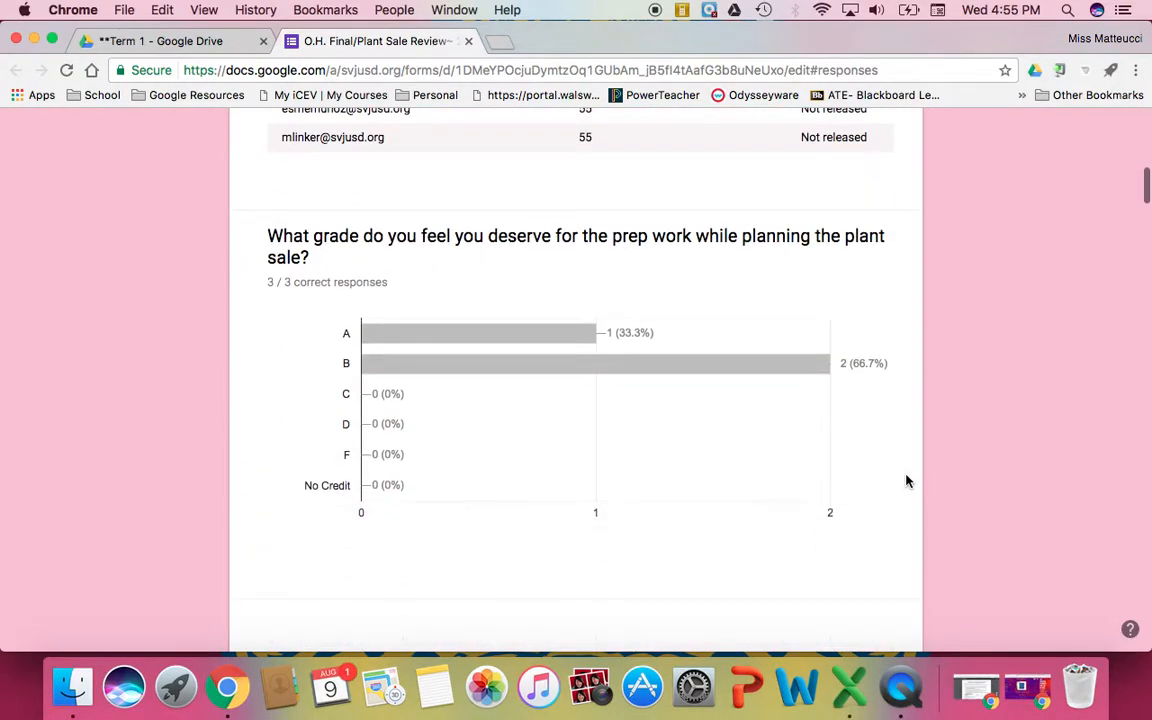
scroll(907, 481, up, 15)
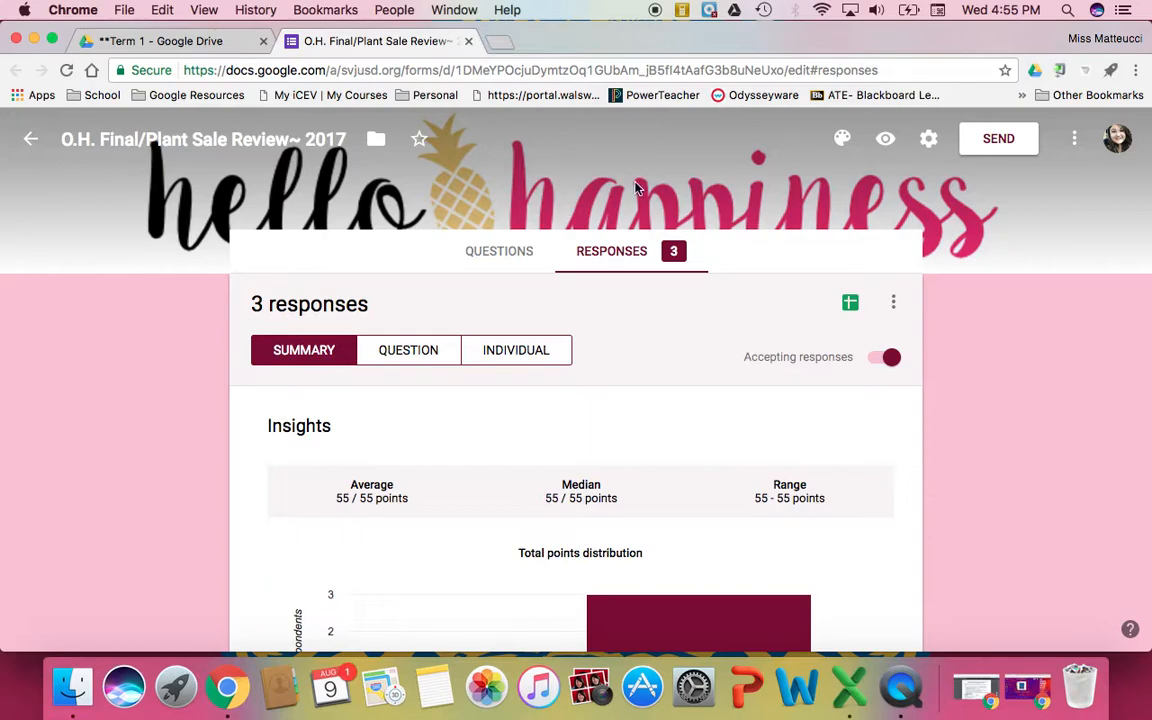
click(468, 41)
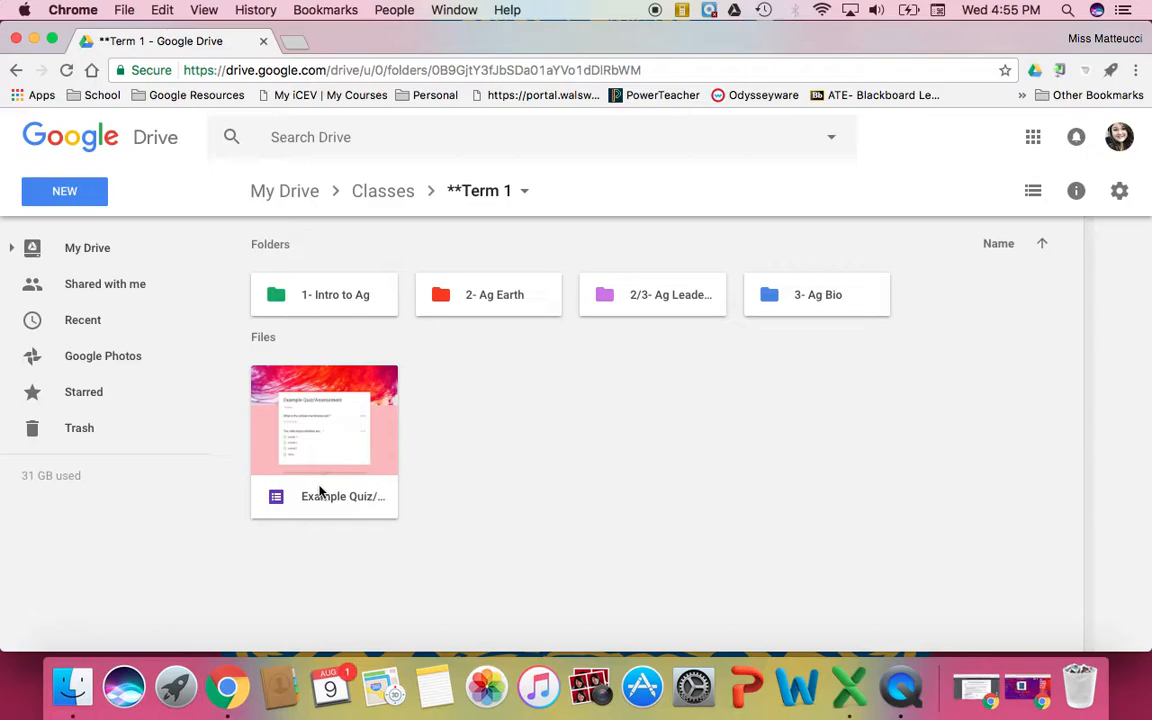
Create a new Google Form in the **Term 1 folder and title it "Greenhouse Timecard- Term 1"
click(89, 194)
mouse_move(170, 440)
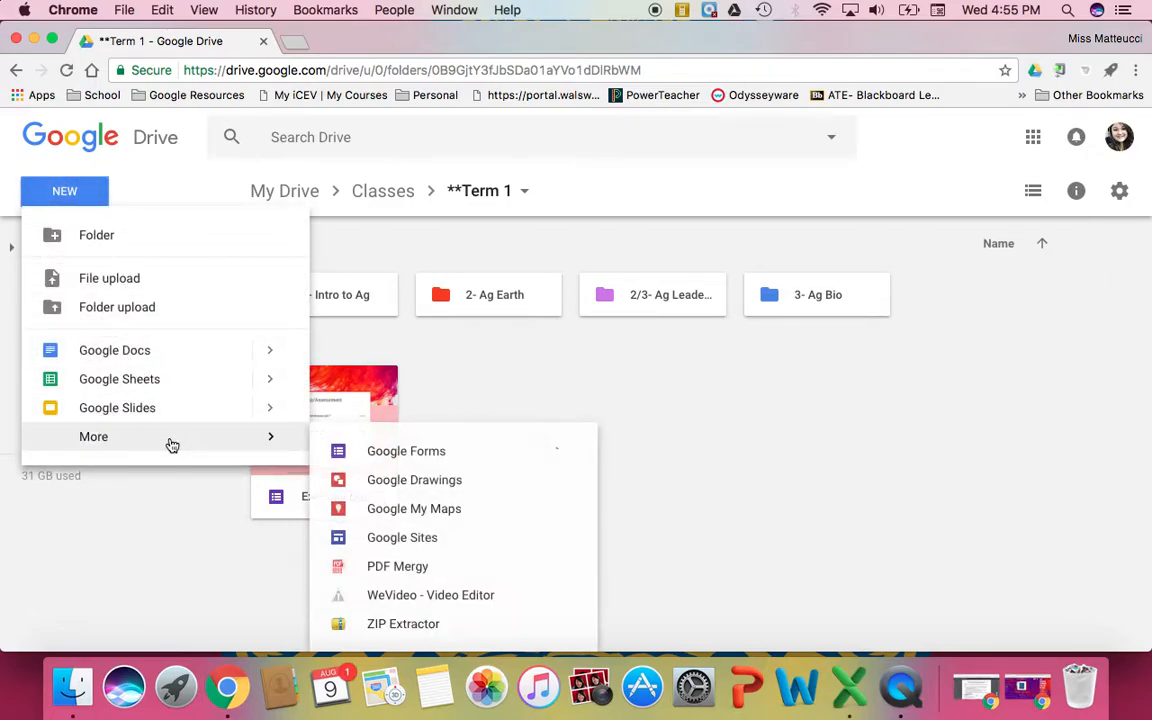
click(396, 456)
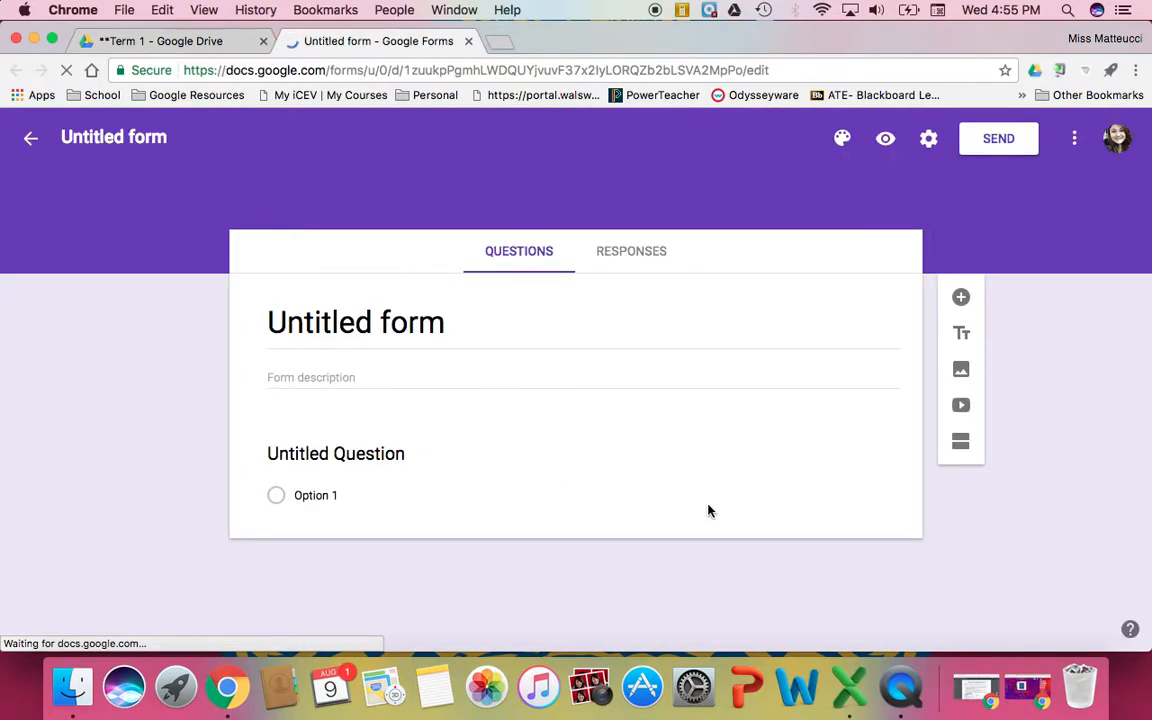
click(409, 328)
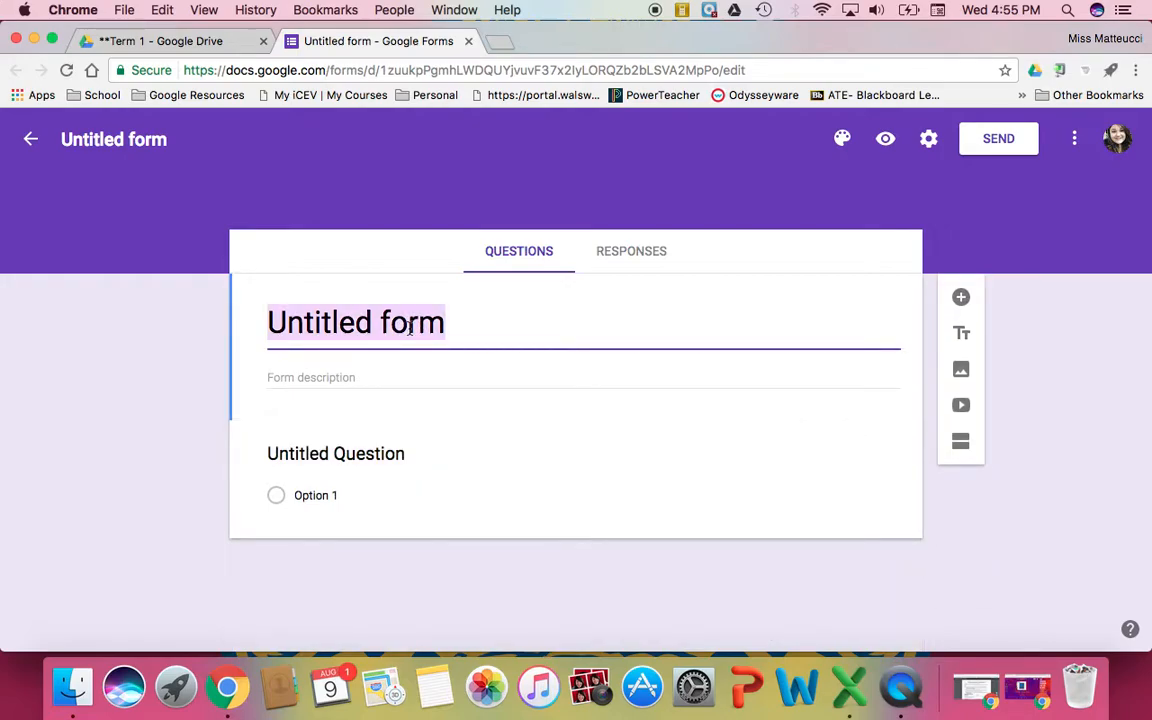
text(Greenhouse )
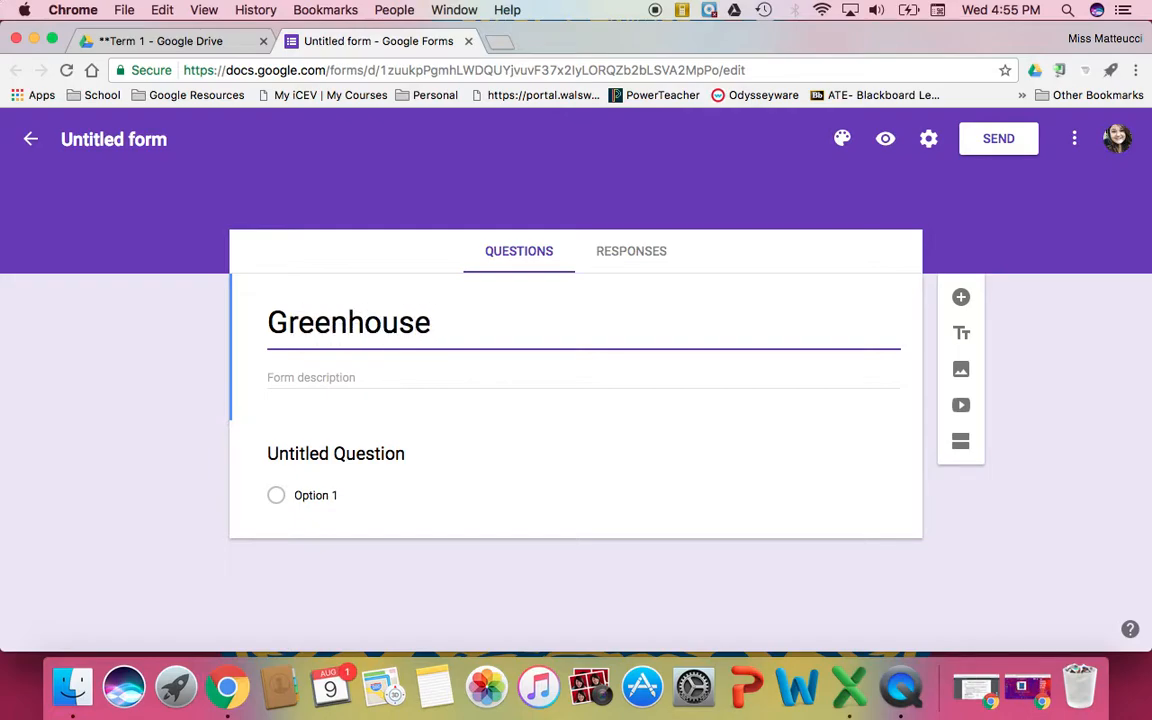
text(Timeca)
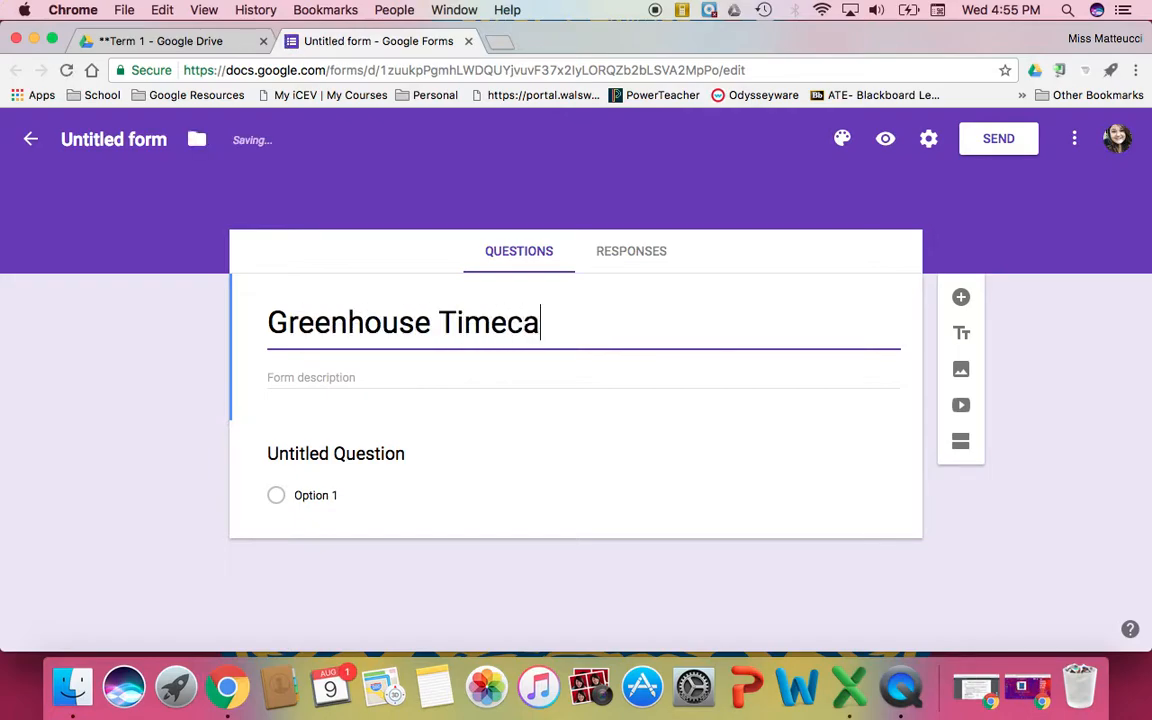
text(rd- Term 1)
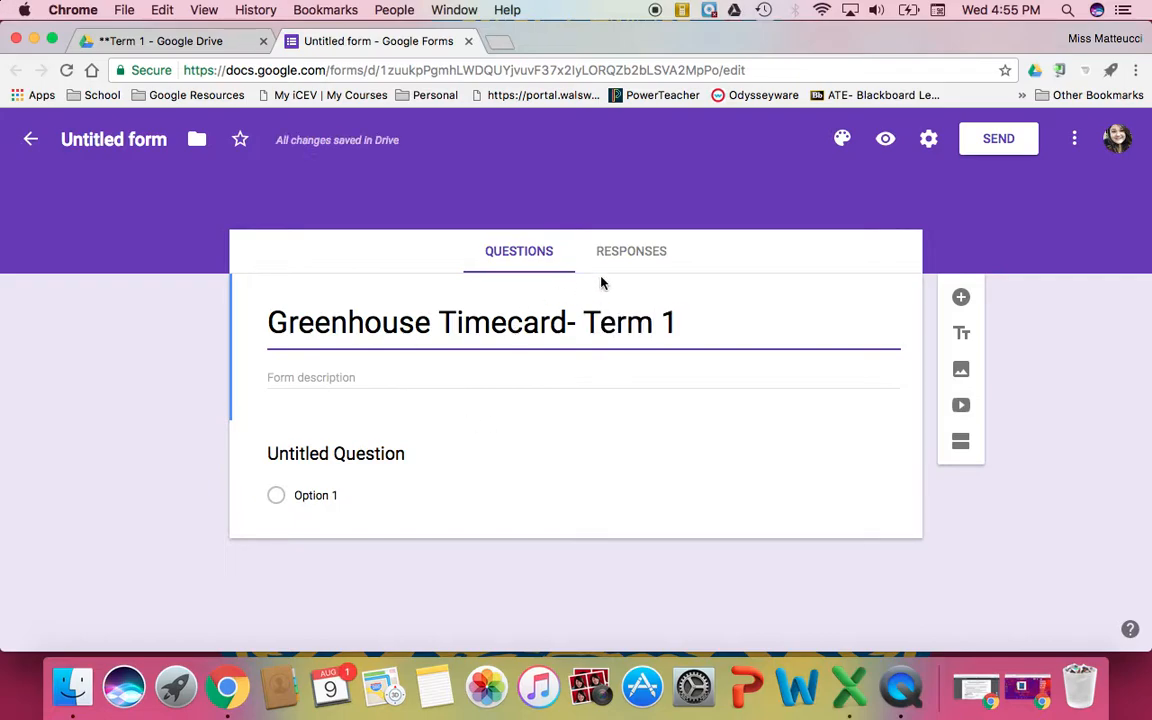
Turn the untitled question into a required short answer question titled "Name"
click(381, 468)
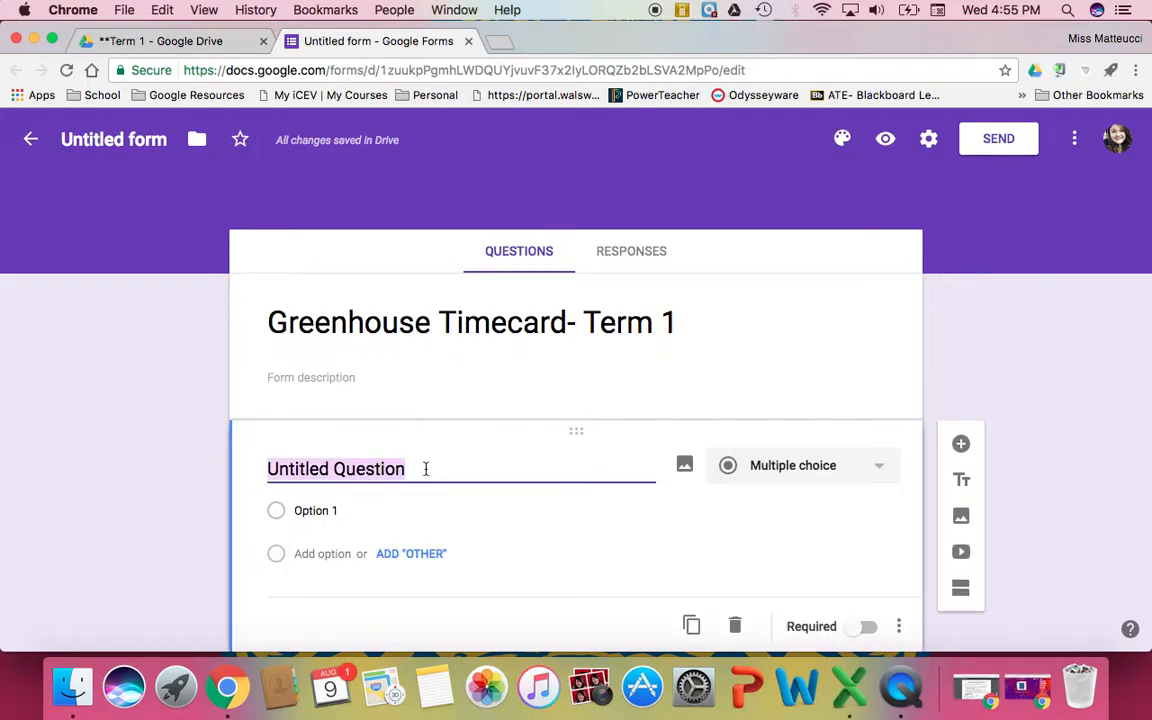
text(Name)
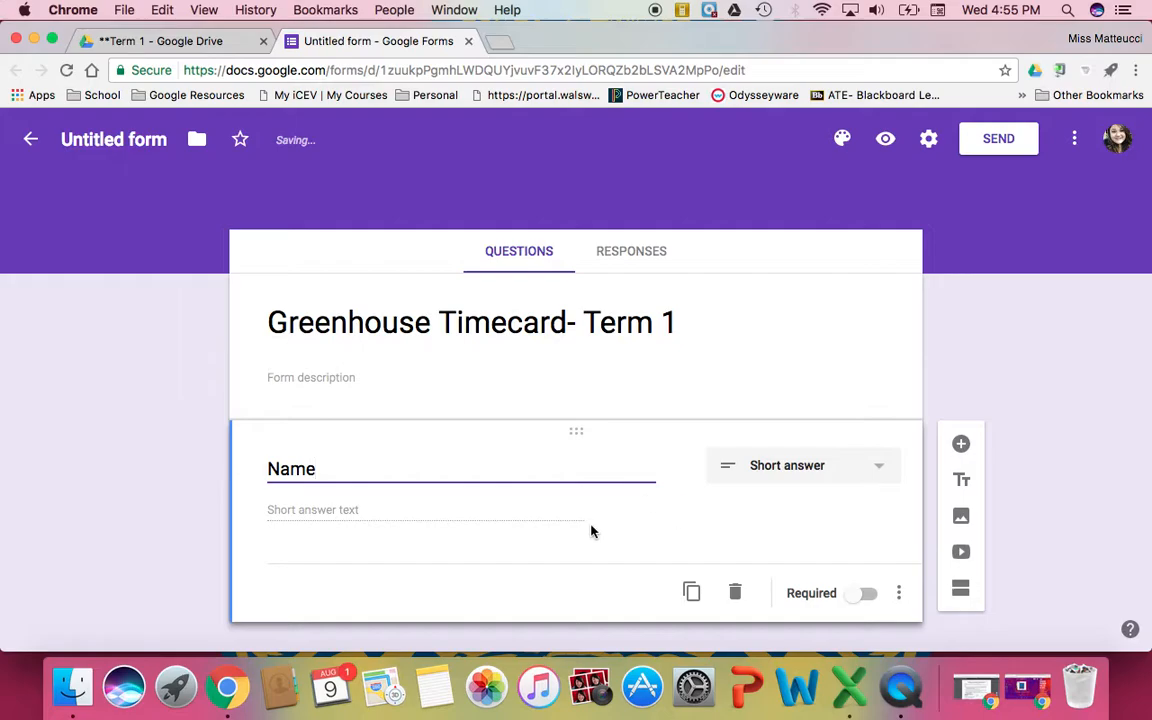
scroll(872, 505, down, 1)
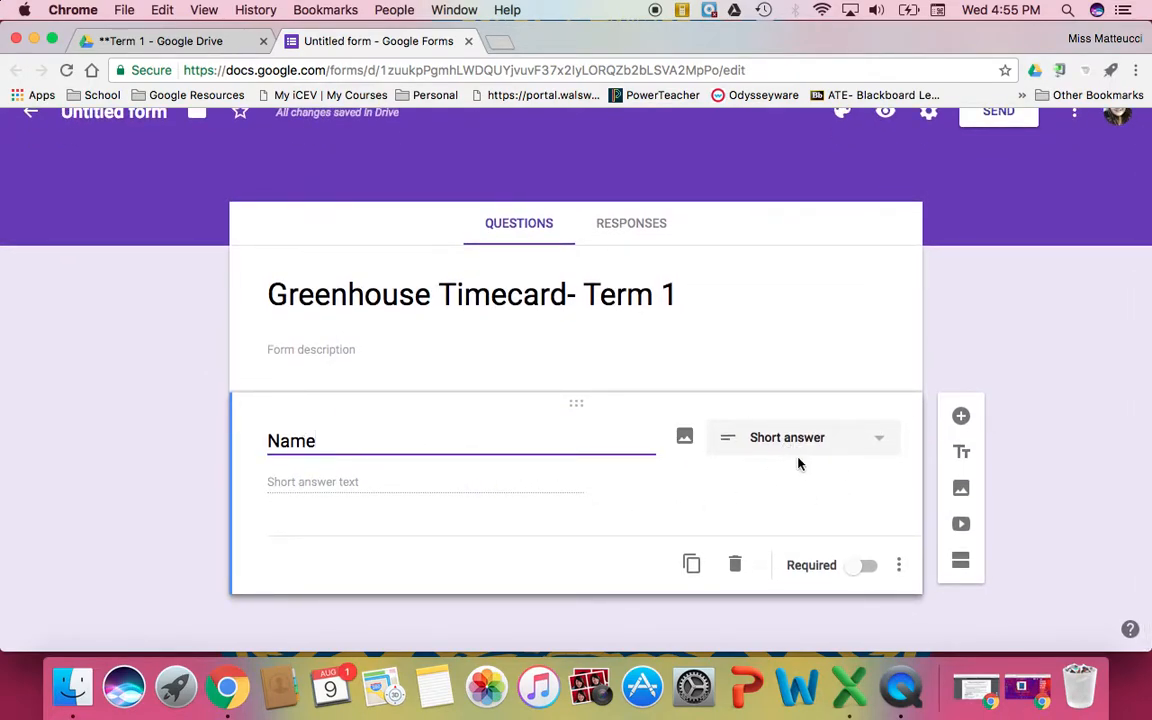
click(848, 566)
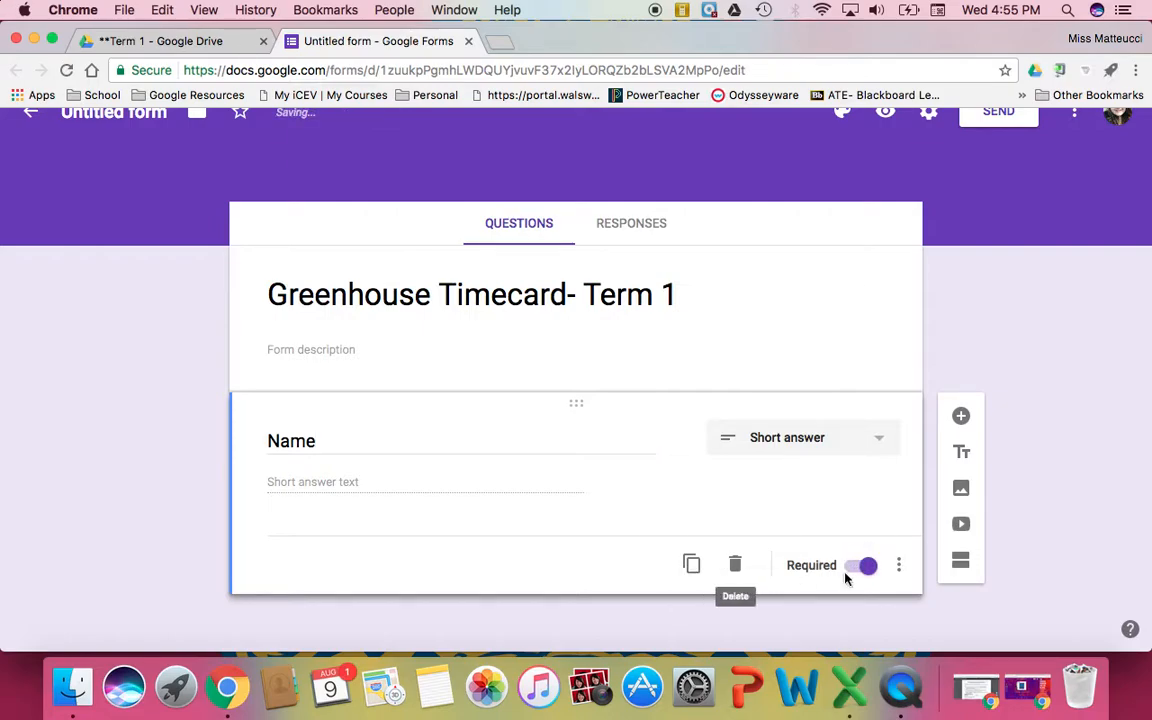
Add a required multiple choice question "What grade do you think you deserve today?" with all suggested options A, B, C, D and F
click(960, 415)
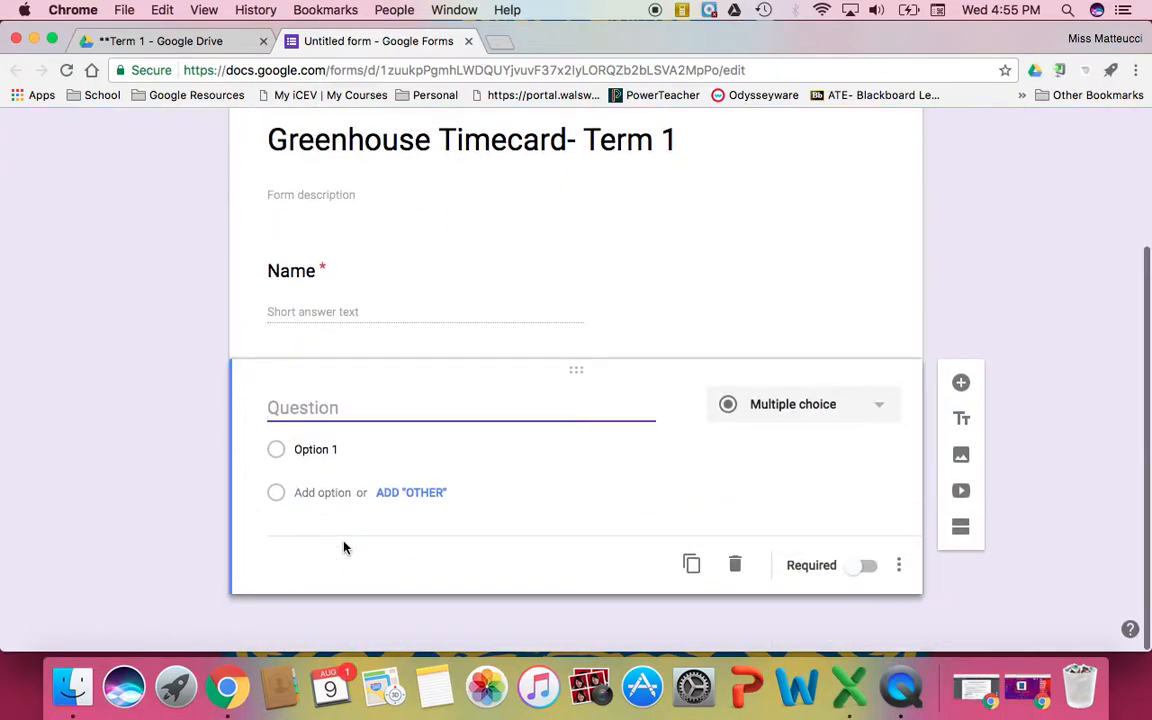
text(What gr)
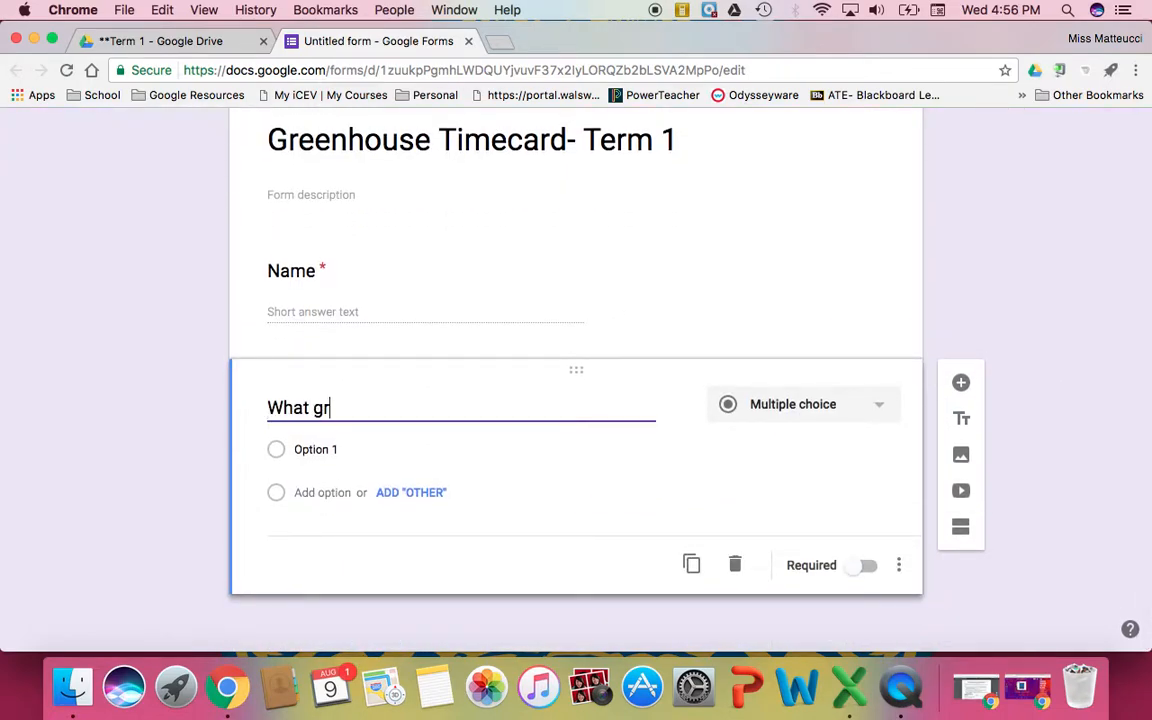
text(ade do you )
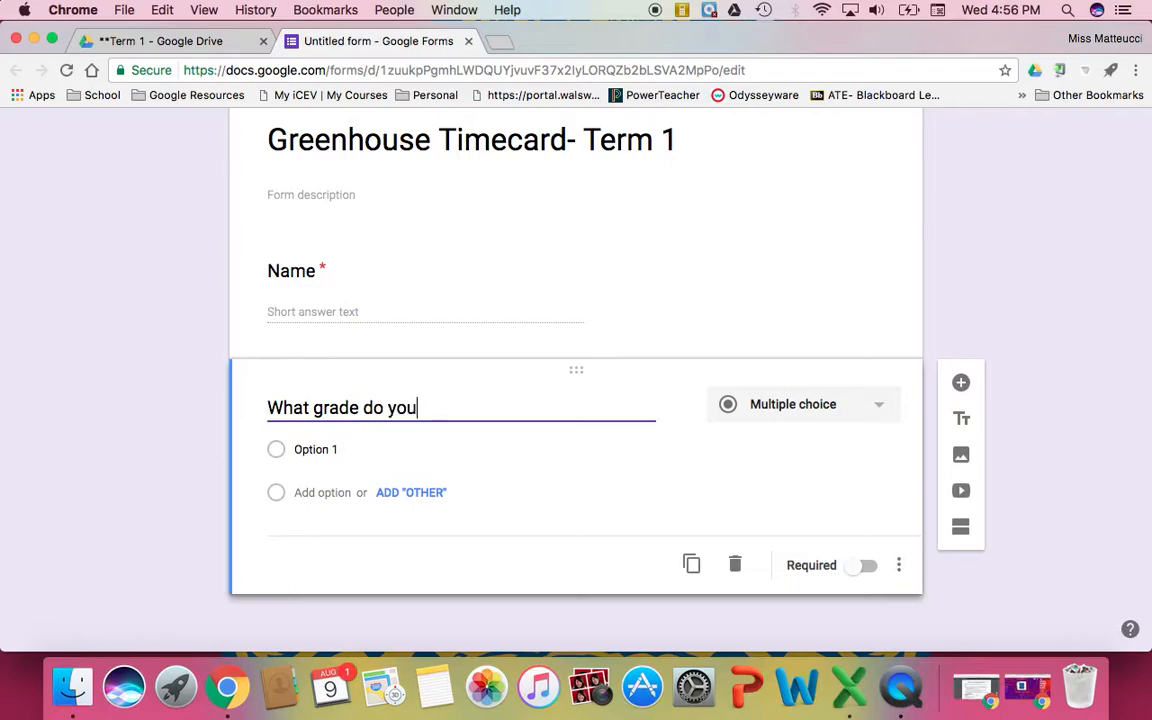
text(think you deserve today)
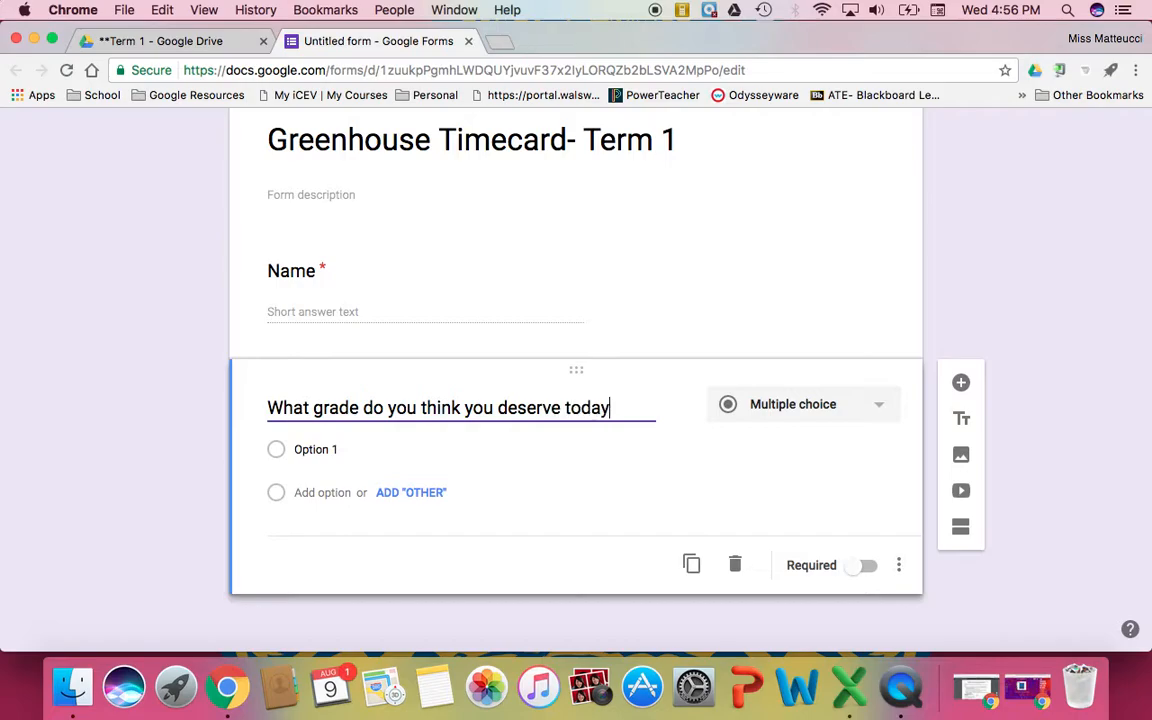
text(?)
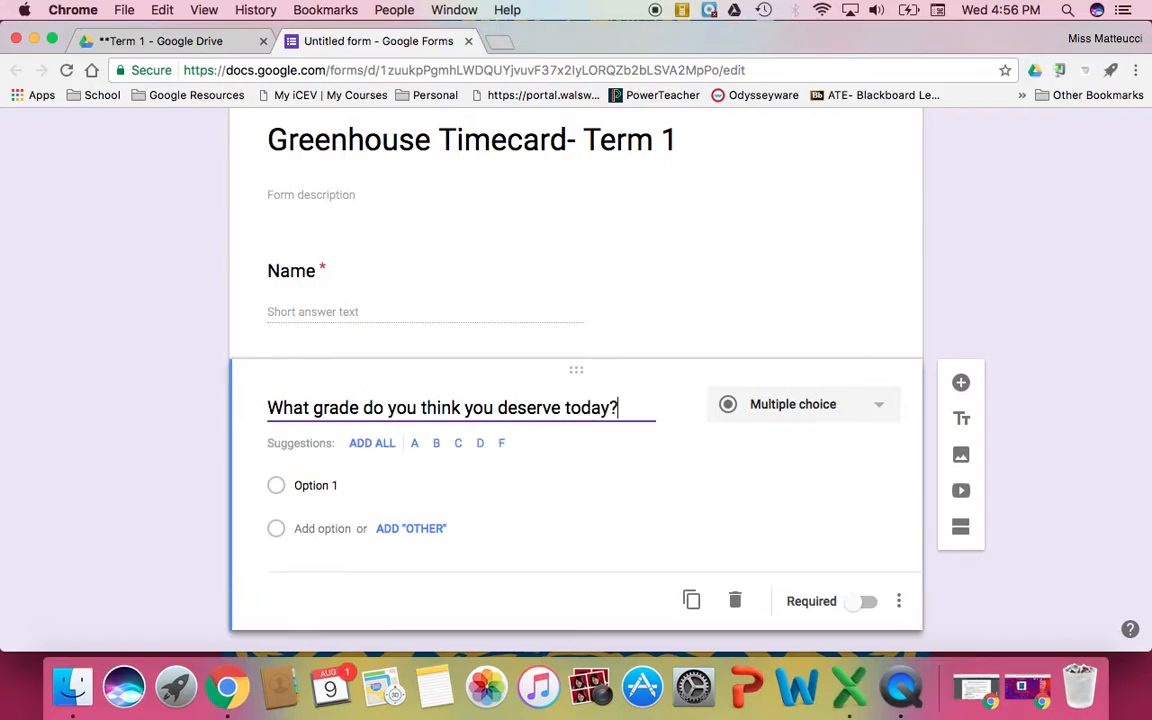
click(380, 452)
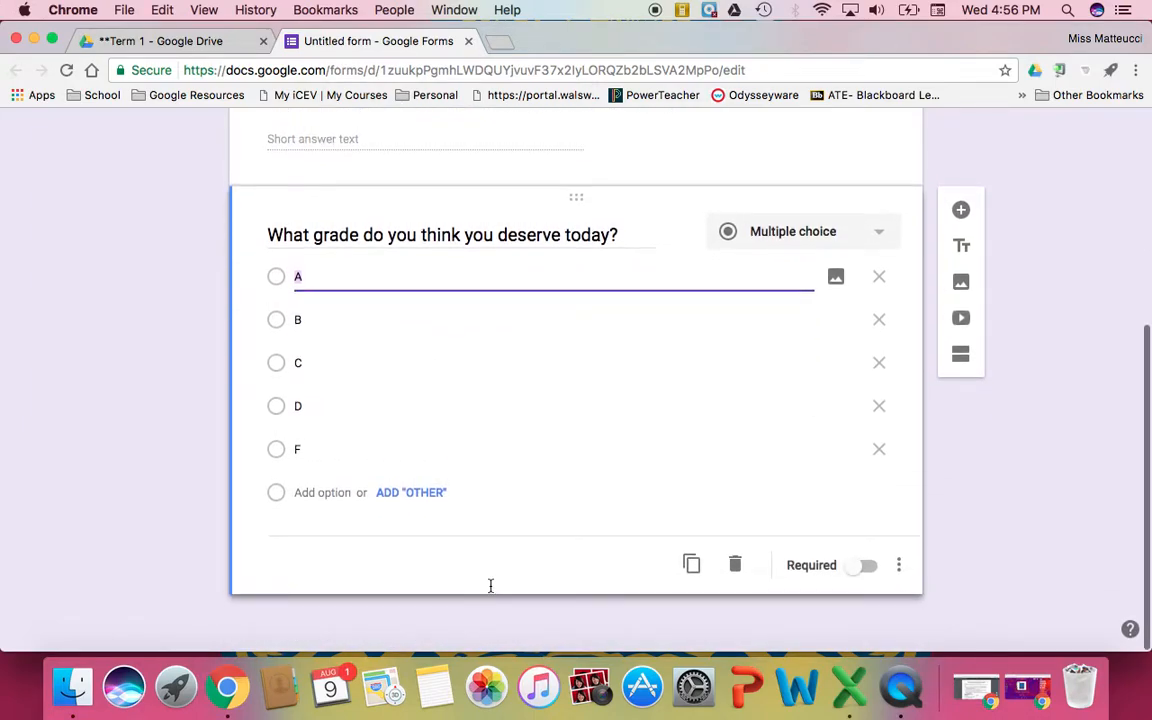
click(862, 566)
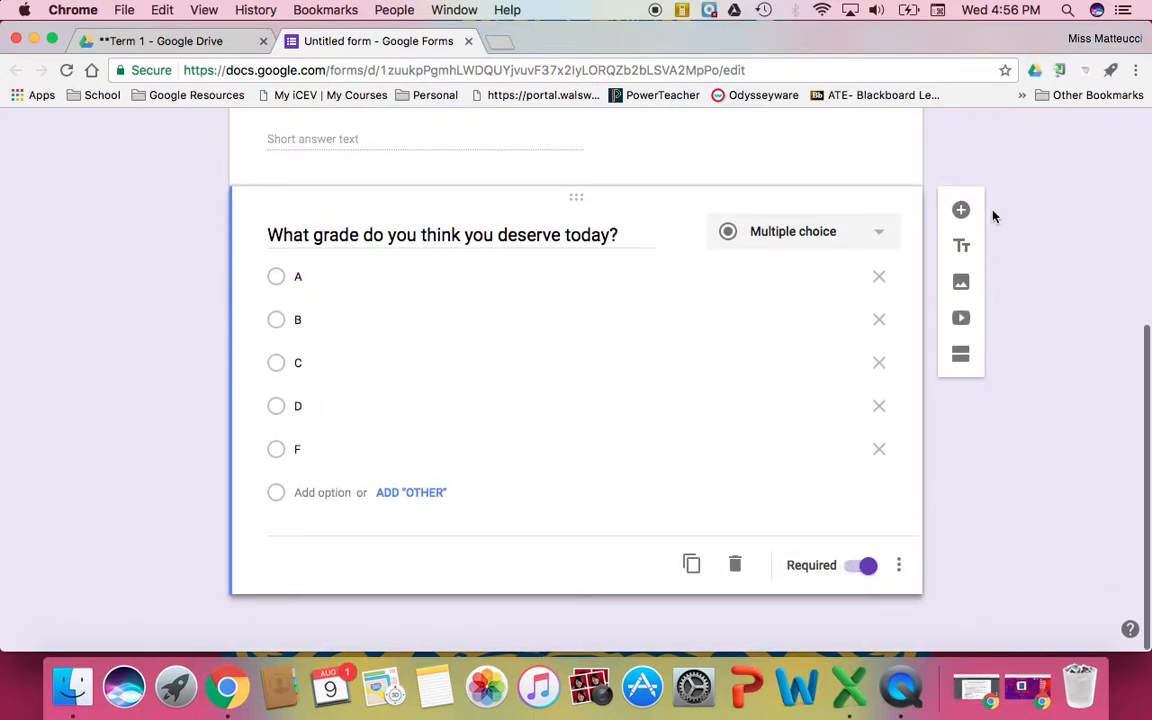
Add a required paragraph question titled "Explain why you deserve this grade." after the grade question
click(961, 210)
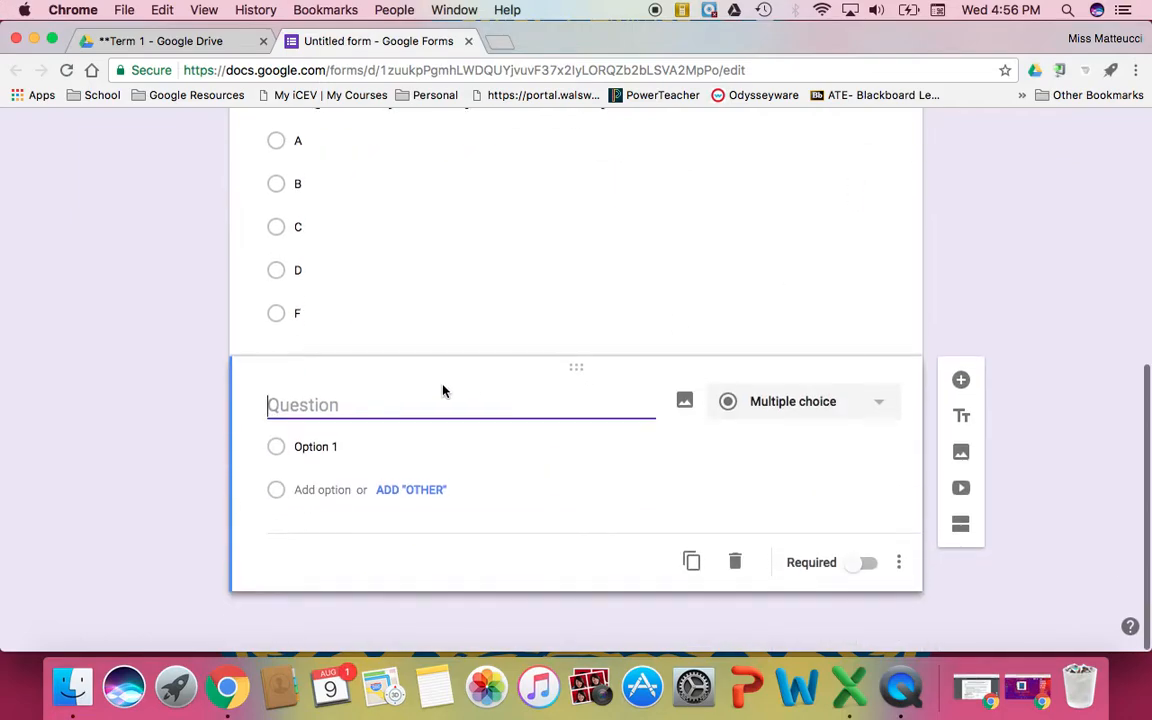
text(Ex)
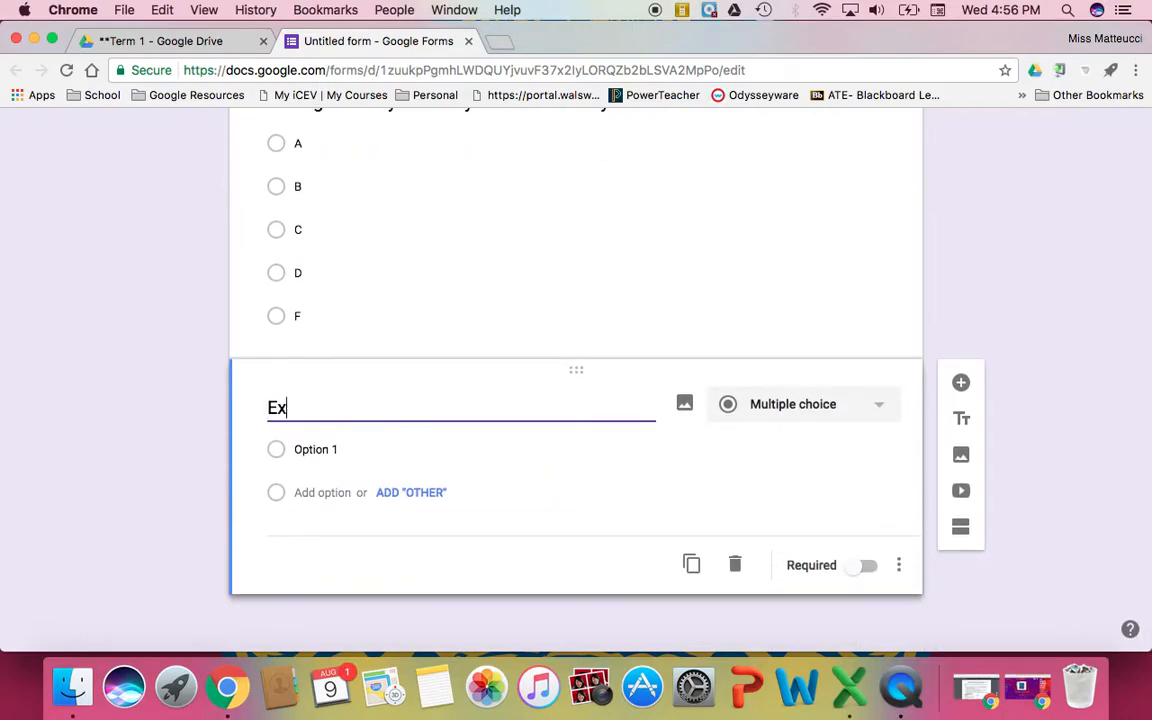
text(plain w)
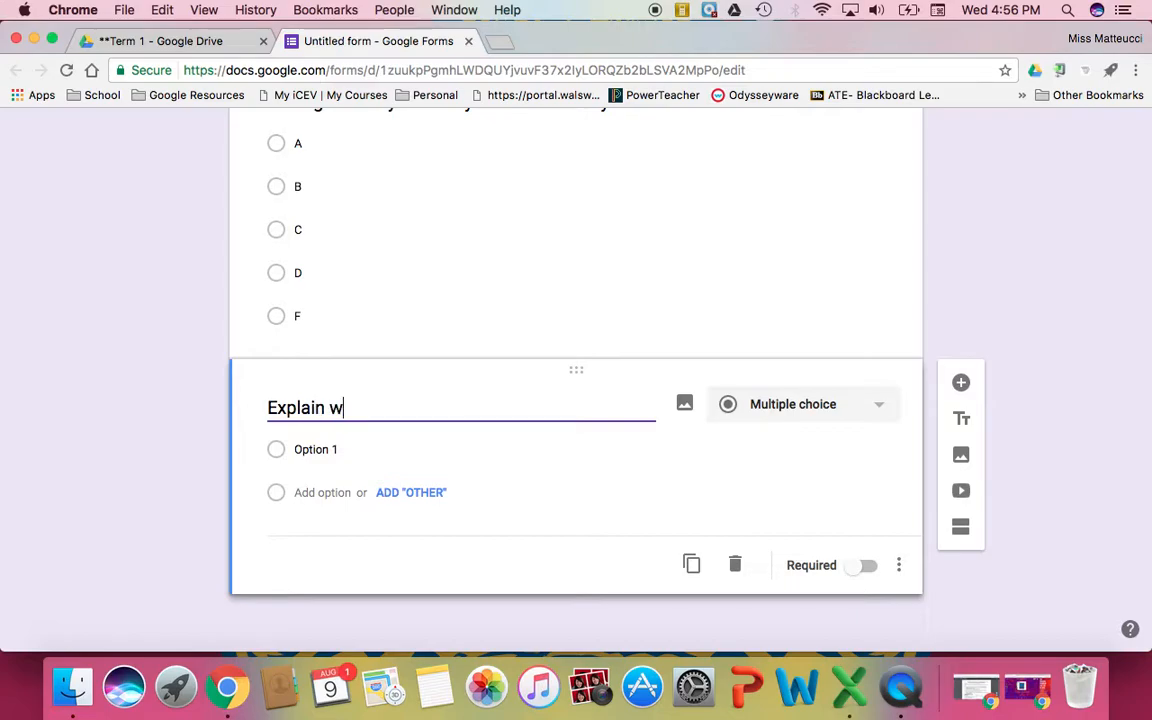
text(hy you deser)
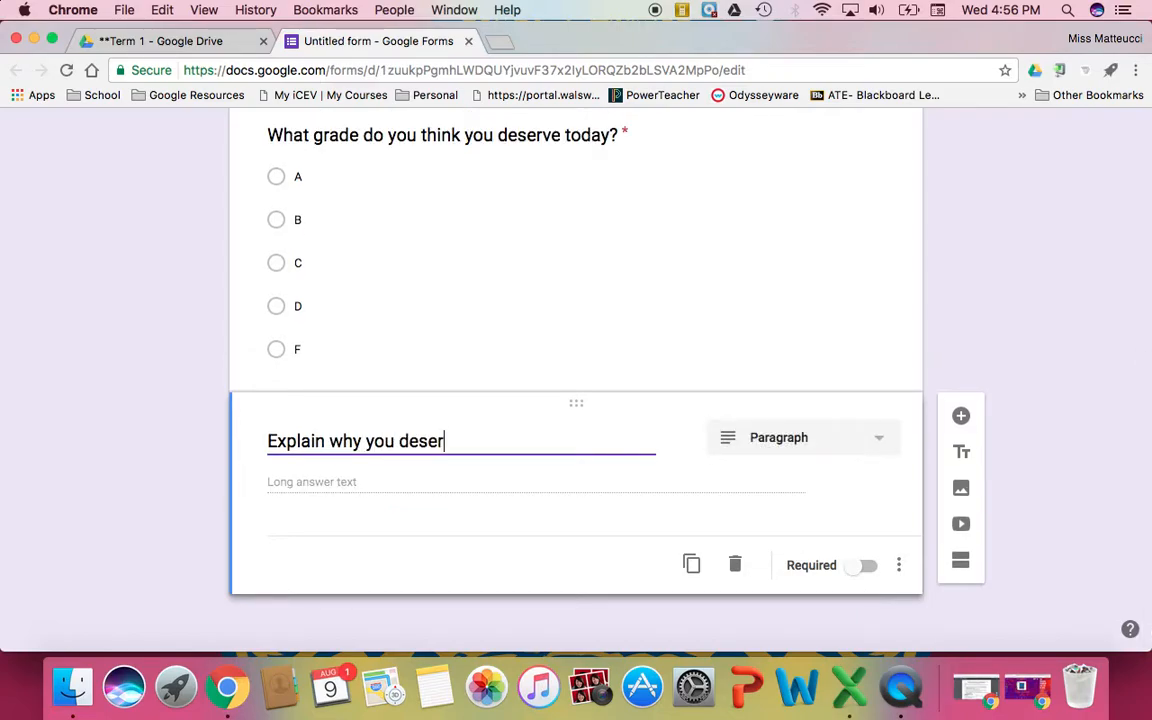
text(ve this gr)
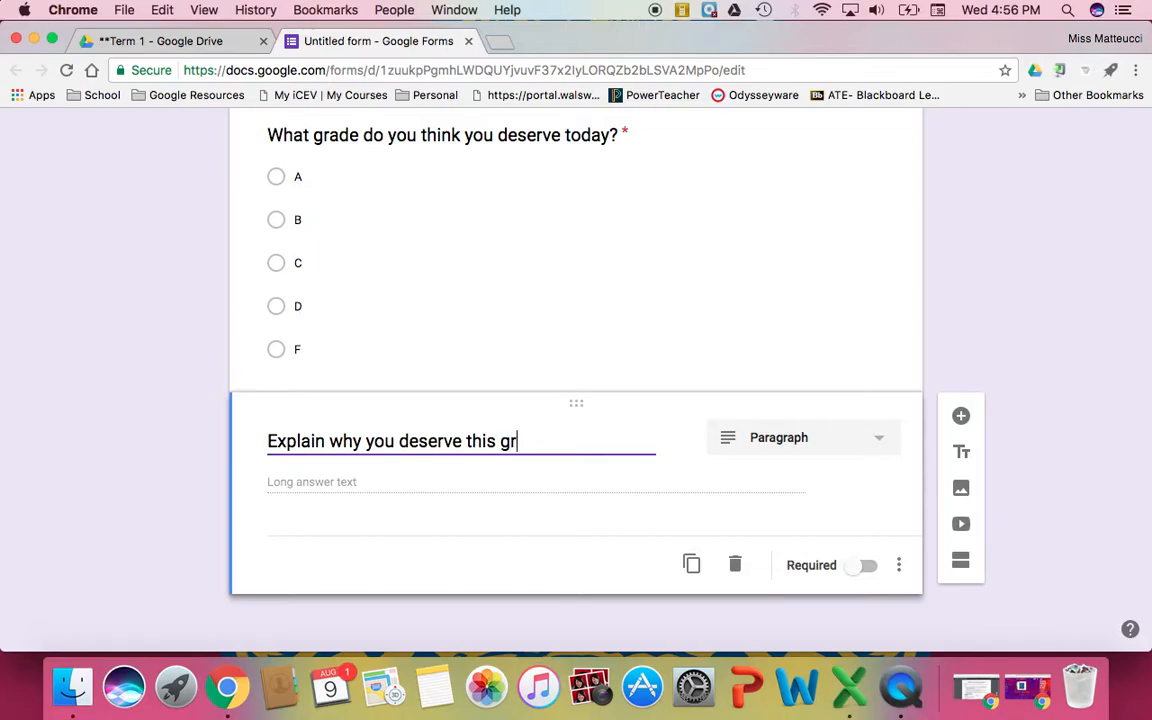
text(ade.)
click(862, 565)
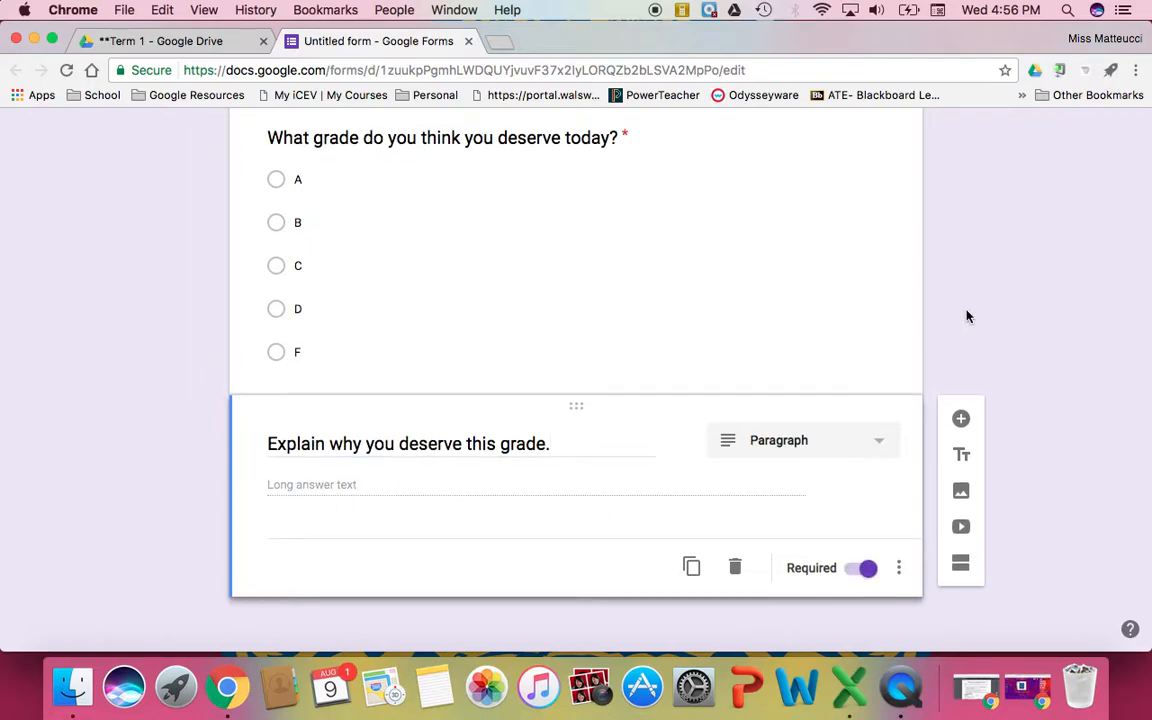
Try enabling email address collection and editing after submission in the form's general settings
scroll(967, 316, up, 5)
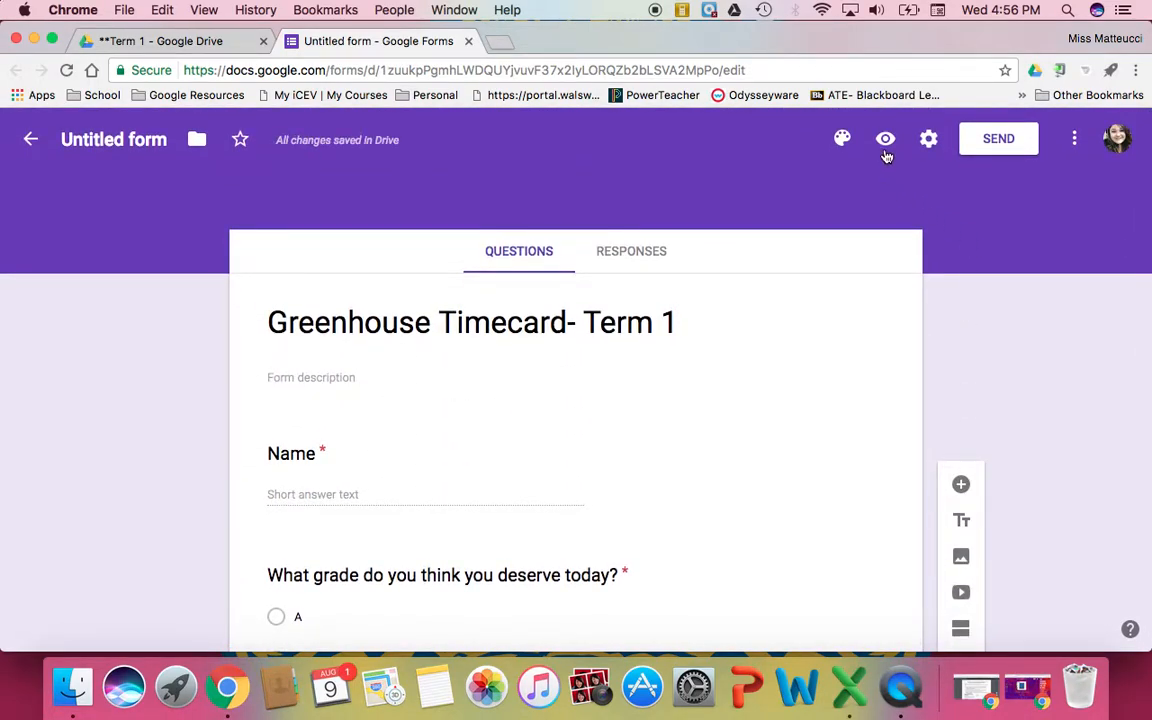
click(928, 139)
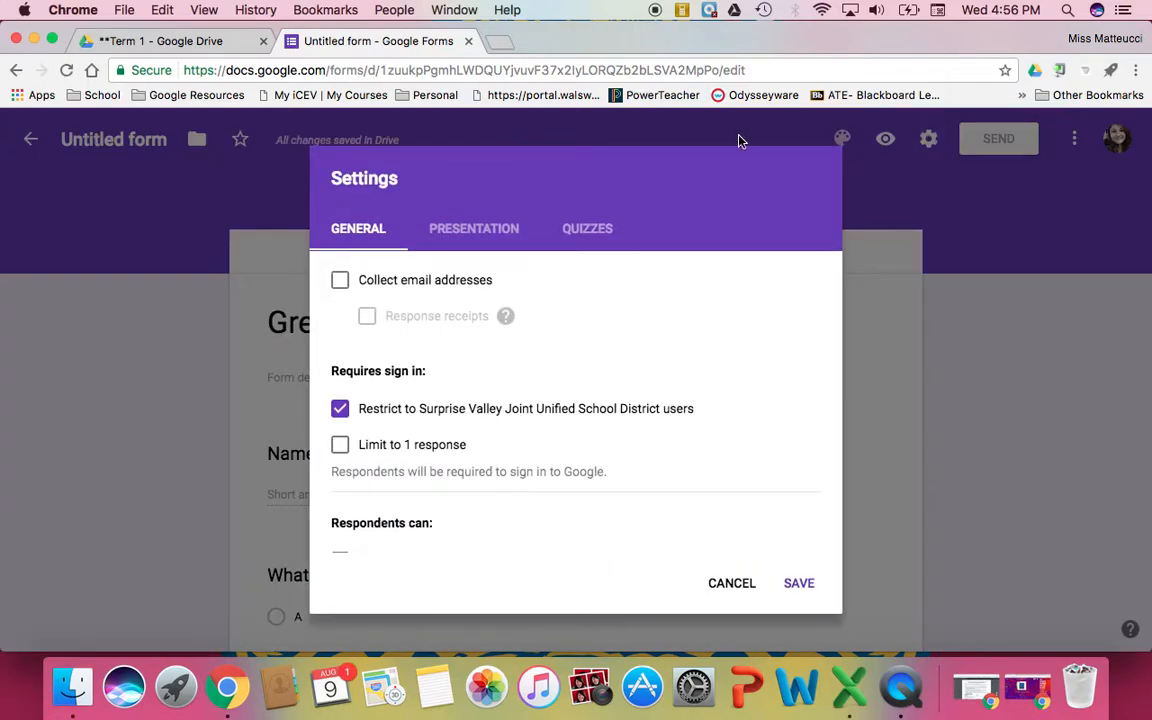
click(340, 281)
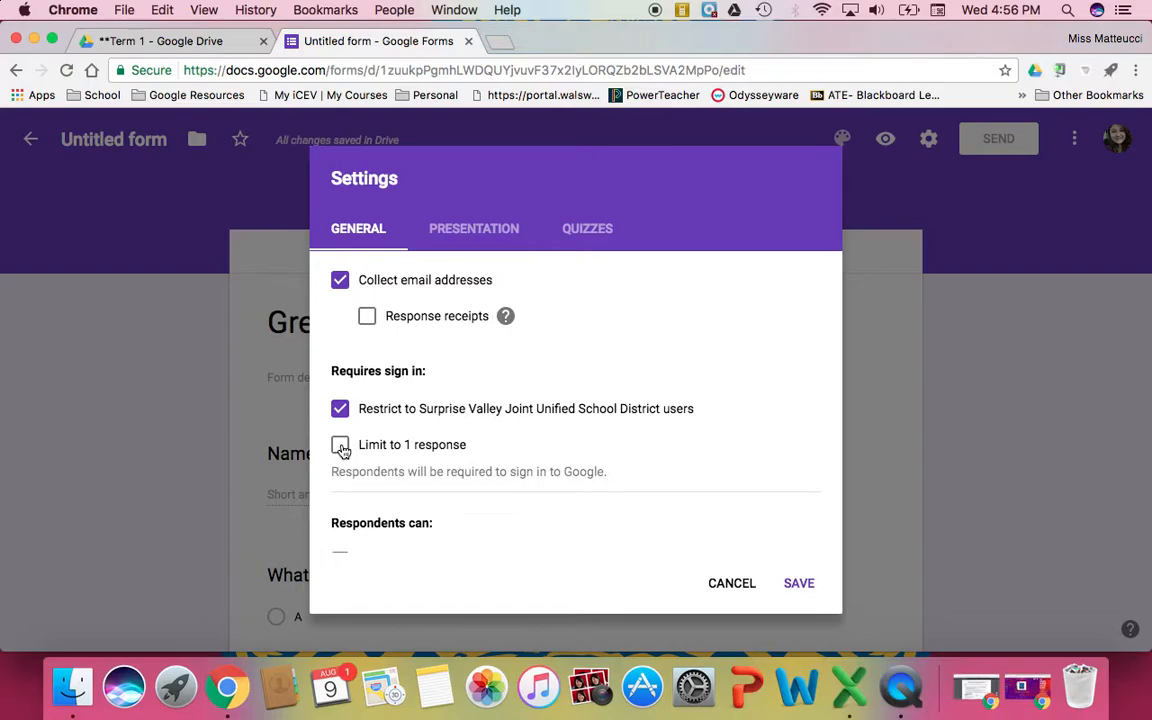
scroll(341, 450, down, 3)
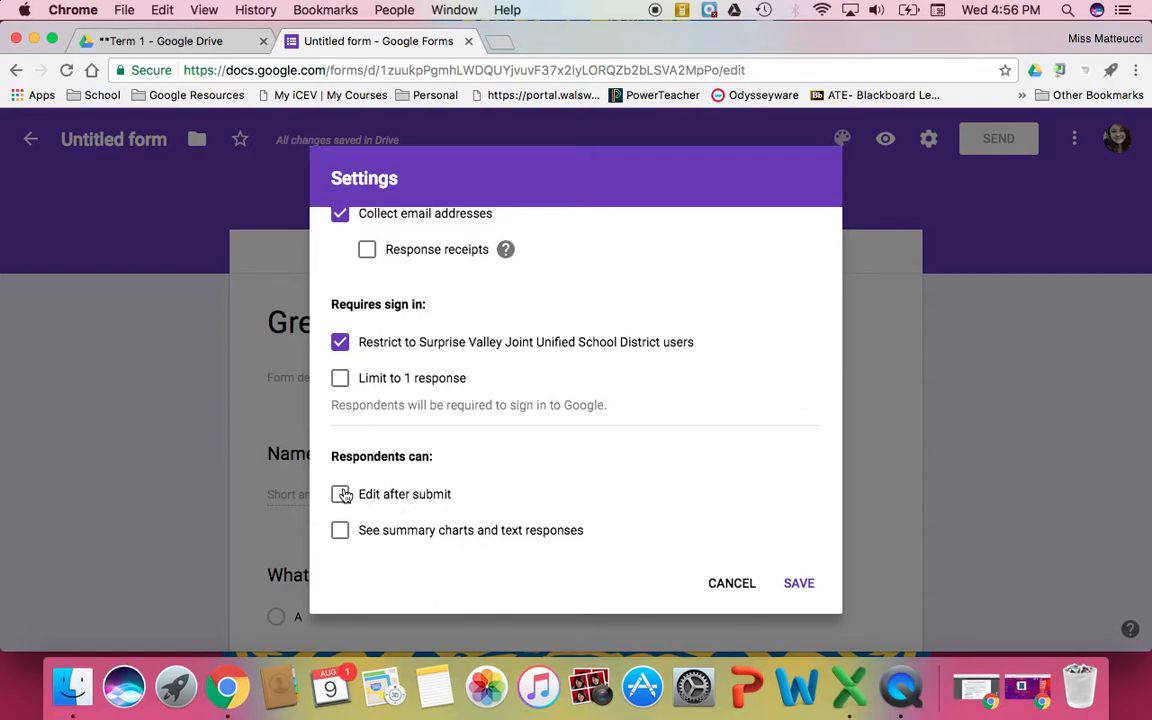
click(340, 494)
scroll(617, 501, up, 3)
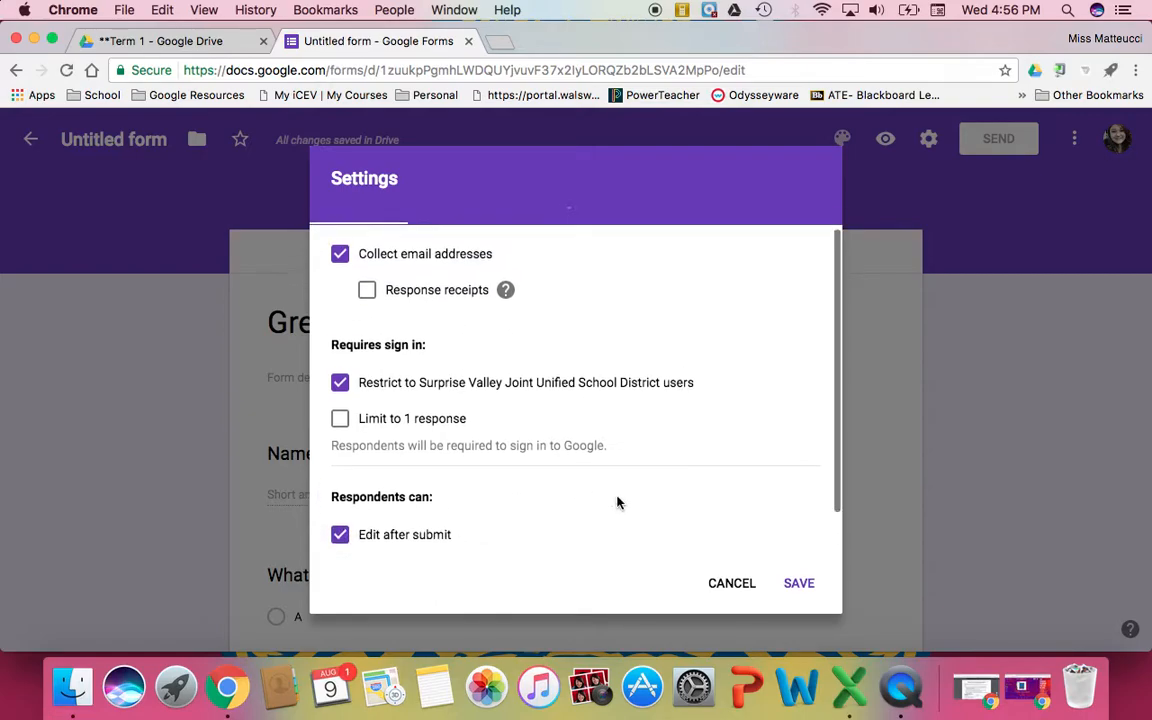
scroll(617, 501, down, 1)
scroll(617, 501, up, 3)
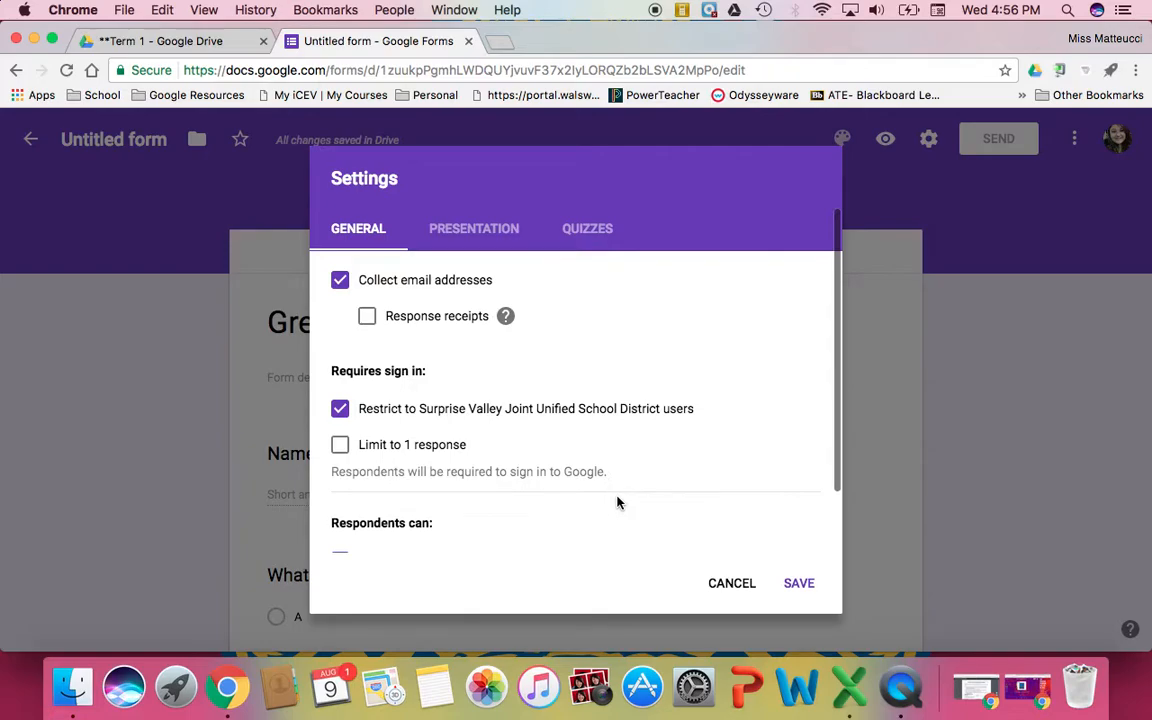
Review the form's presentation and quiz settings, and cancel the pending settings changes
click(468, 236)
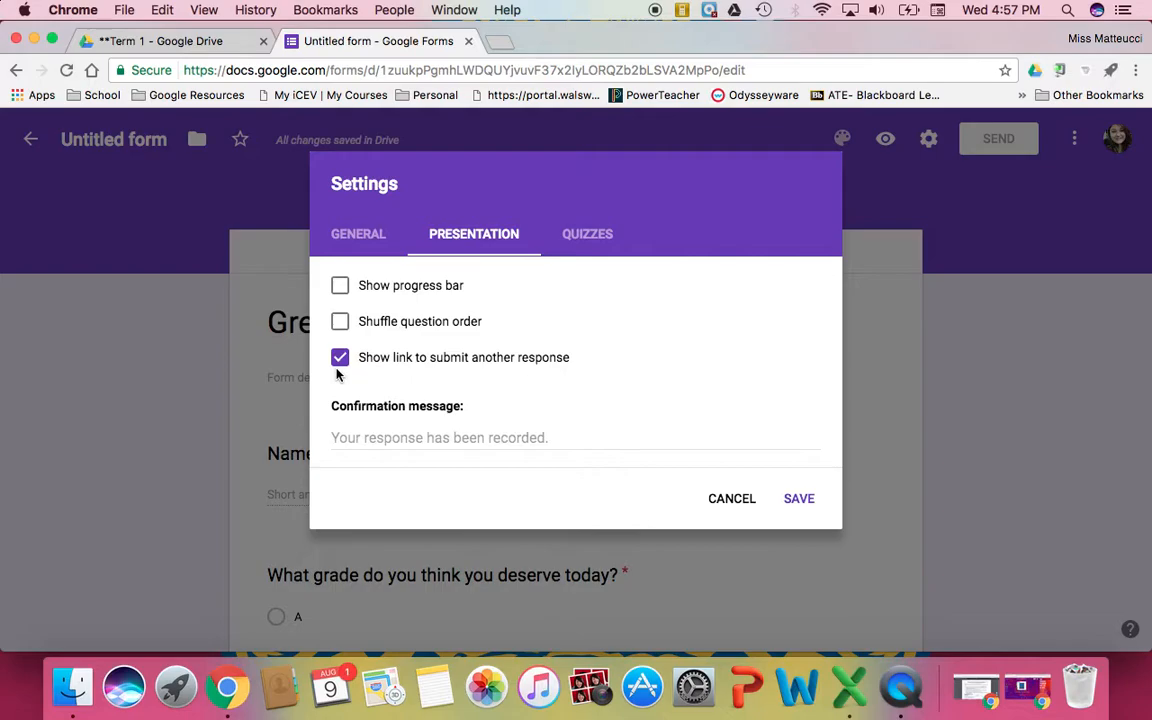
click(590, 233)
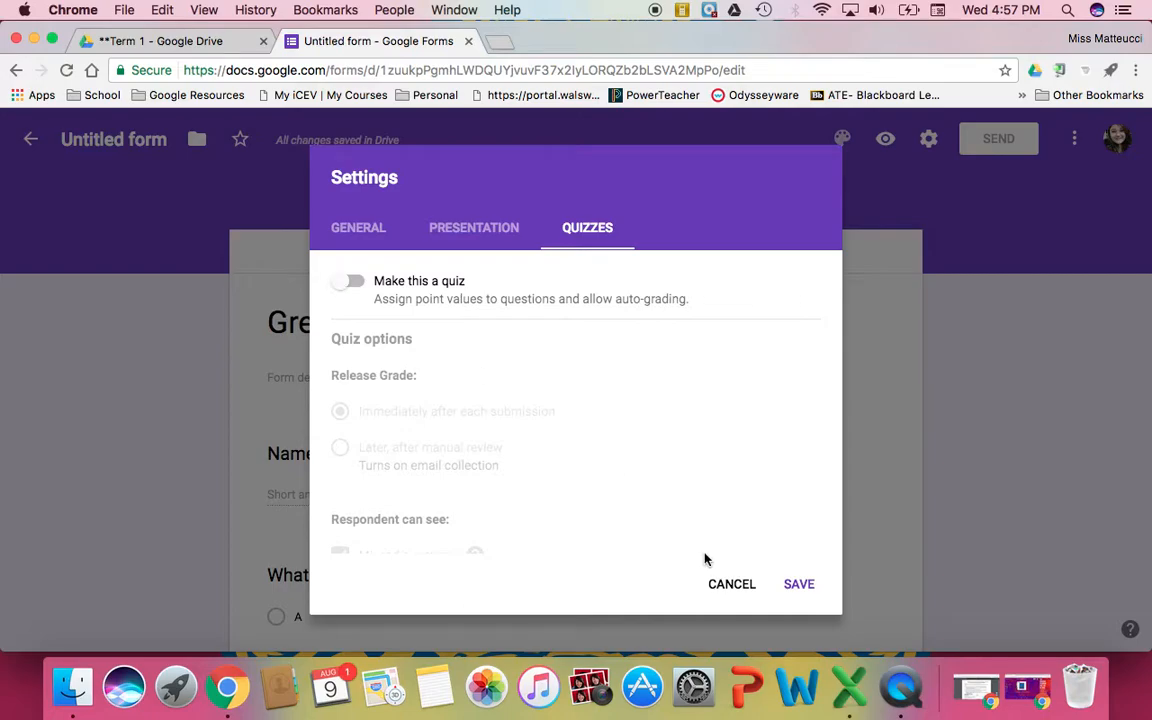
click(733, 590)
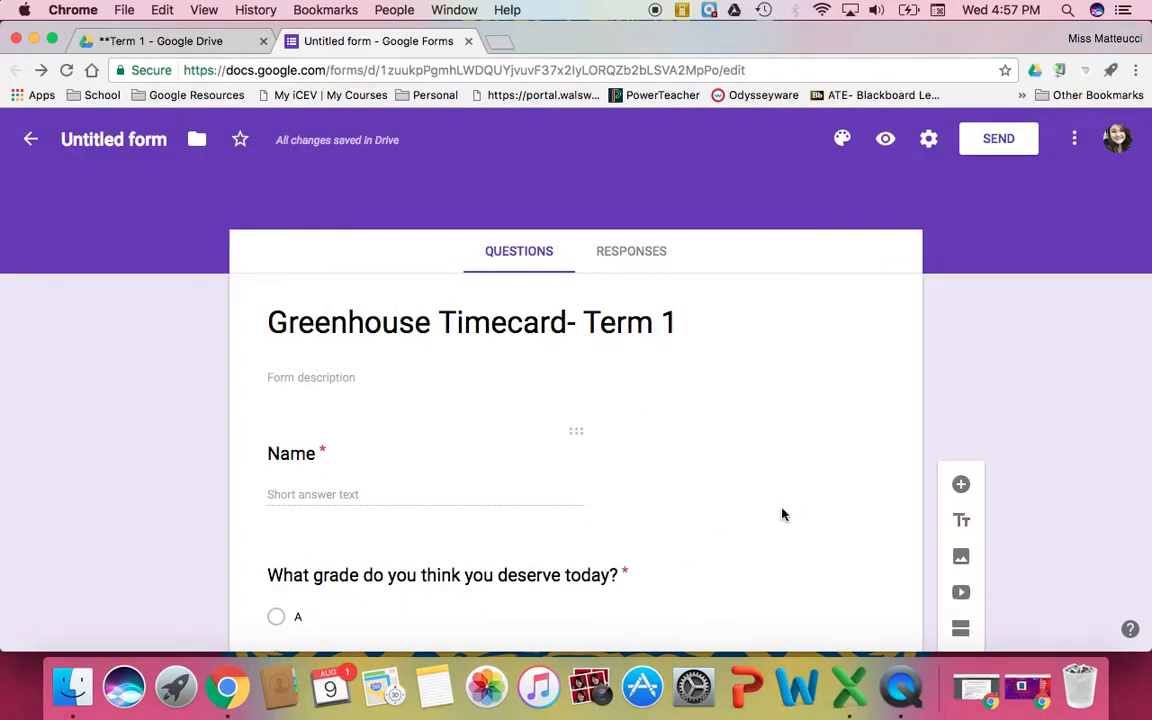
click(622, 251)
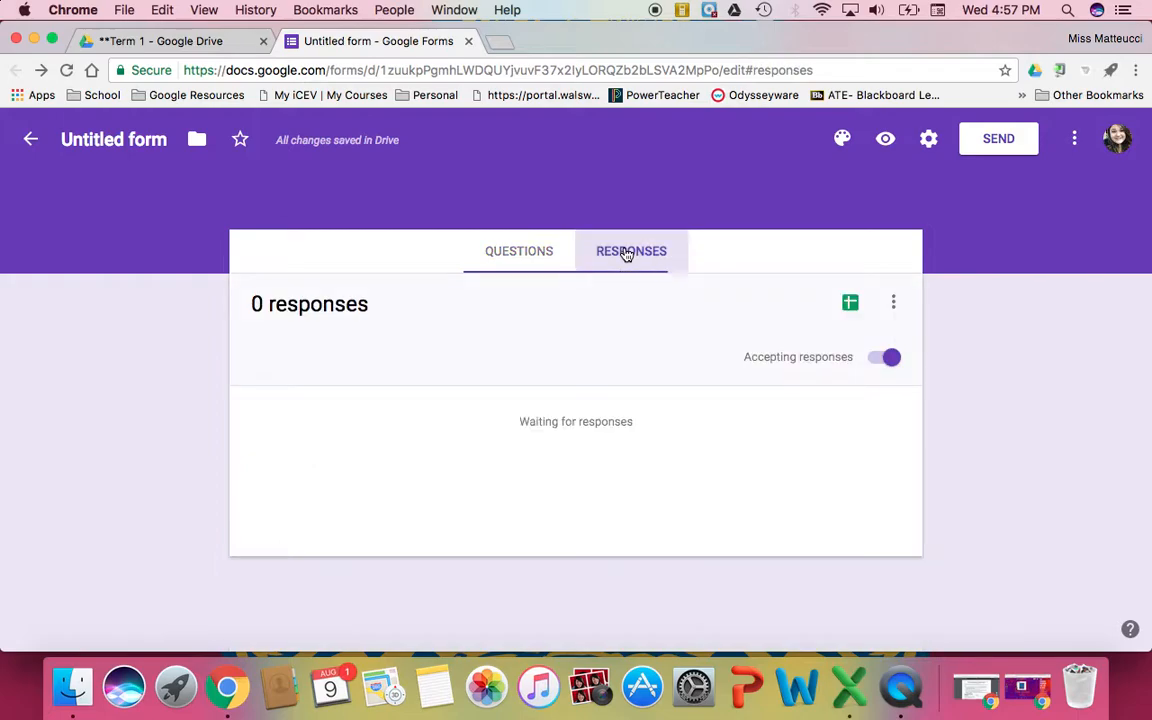
click(850, 303)
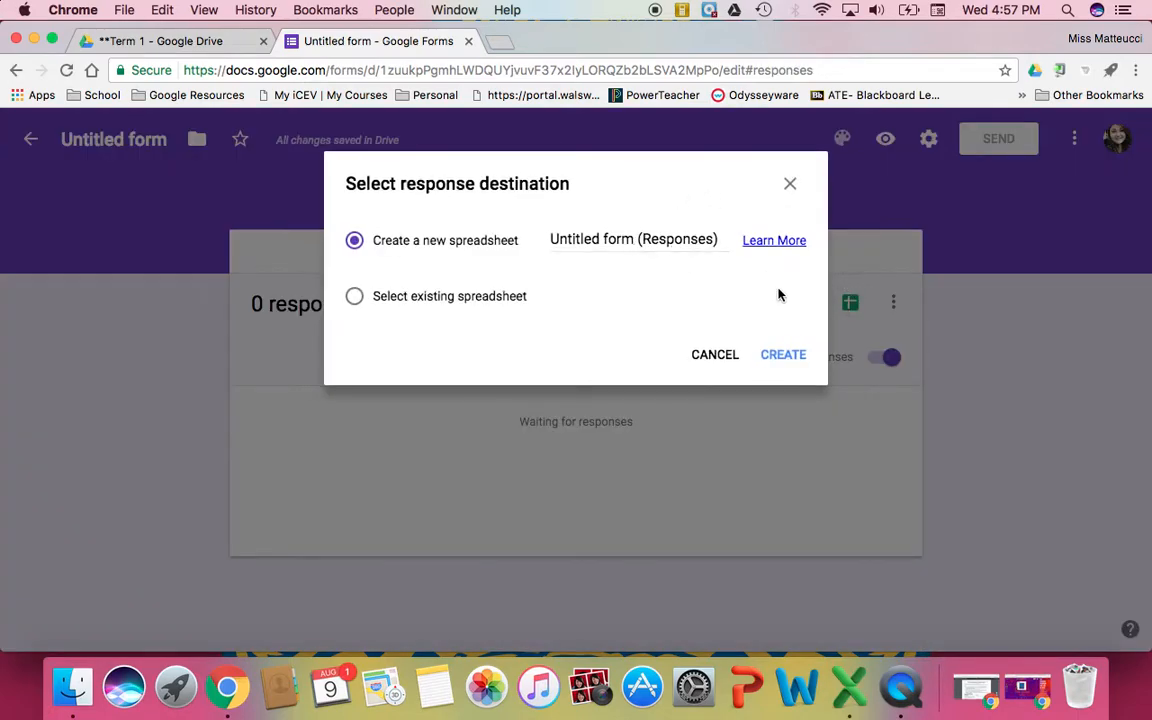
click(716, 358)
Rename the untitled form file as "Greenhouse Timecard- Term 1" to match the form title
click(514, 252)
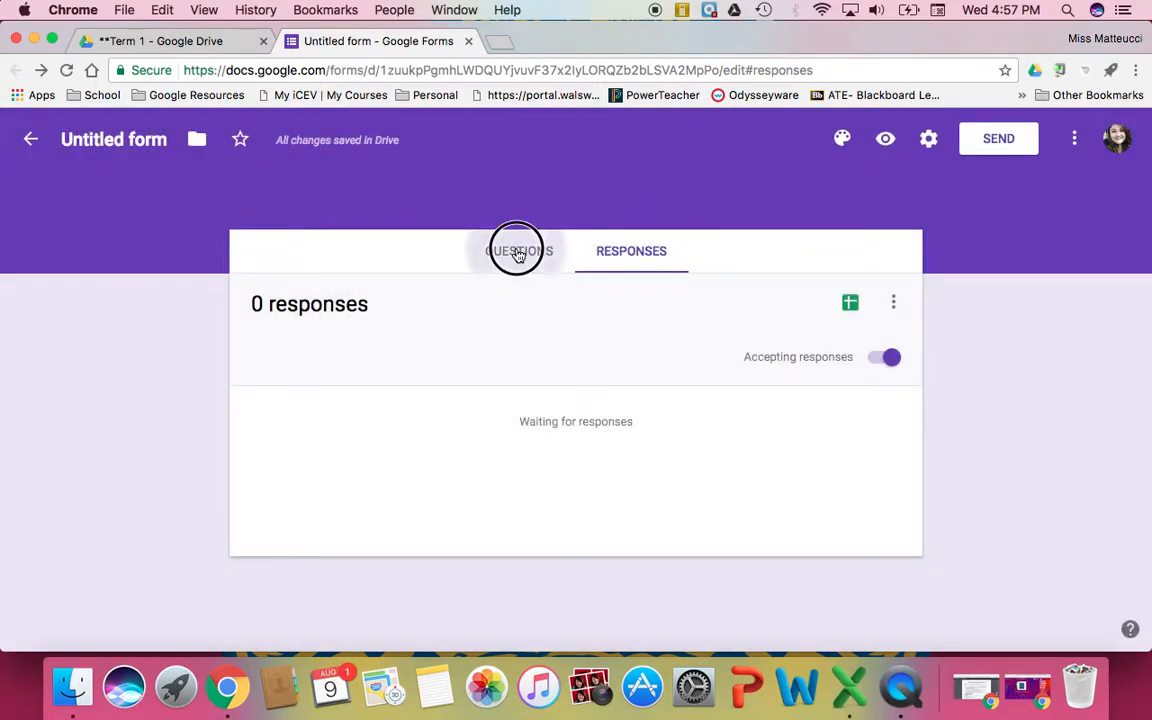
click(110, 138)
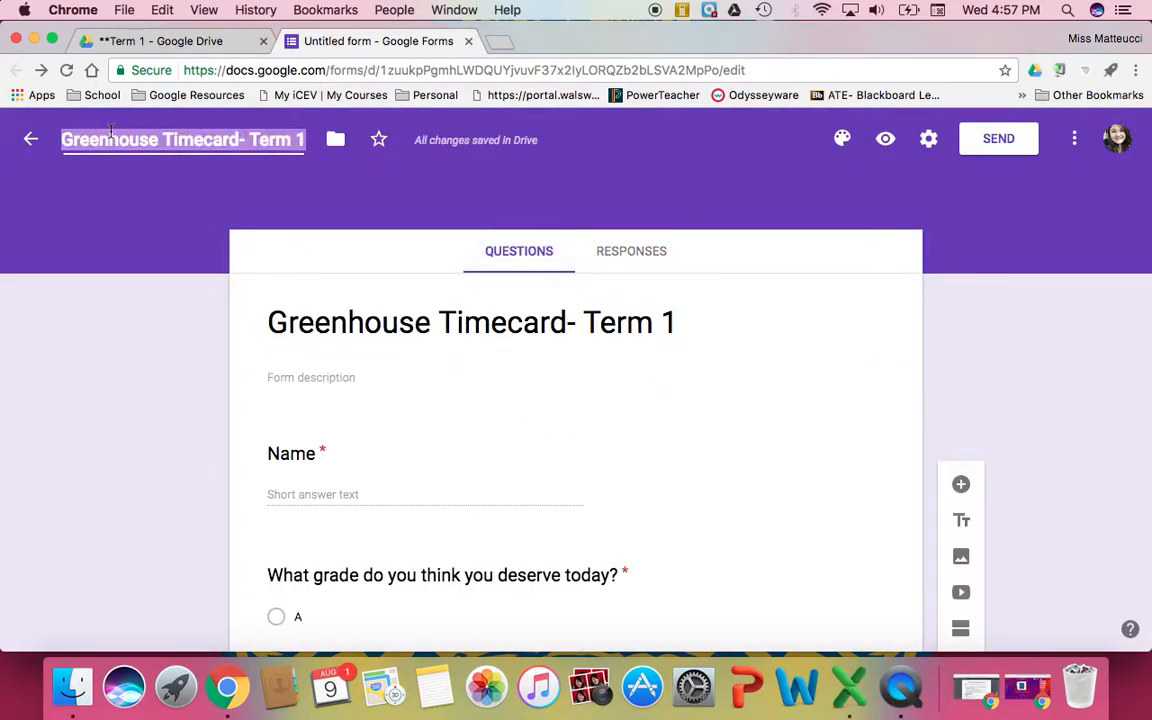
click(788, 408)
Create a new spreadsheet under the suggested Greenhouse Timecard- Term 1 name as the destination for the form's responses
click(630, 250)
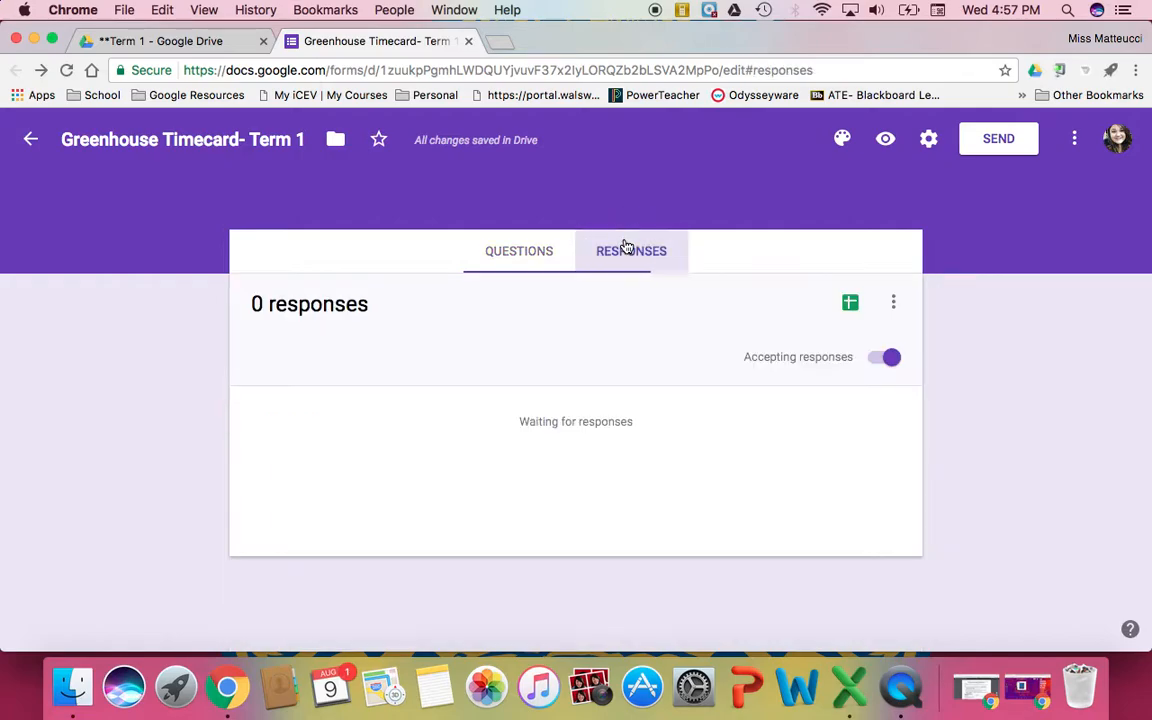
click(850, 302)
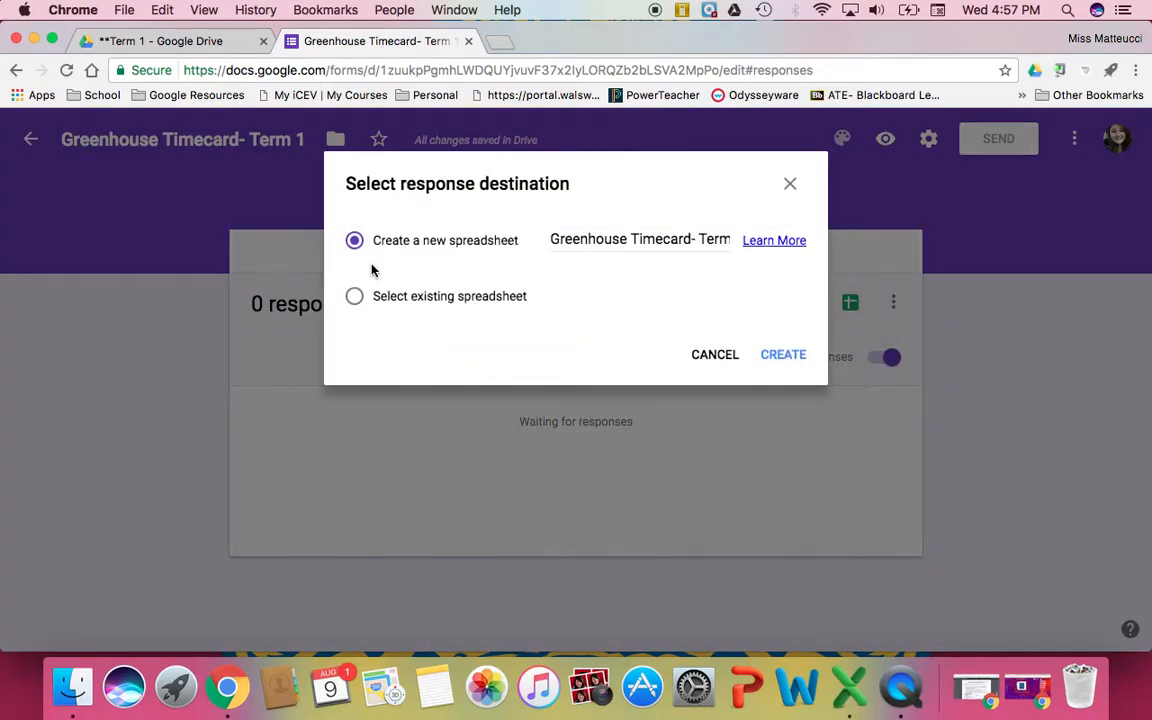
click(785, 362)
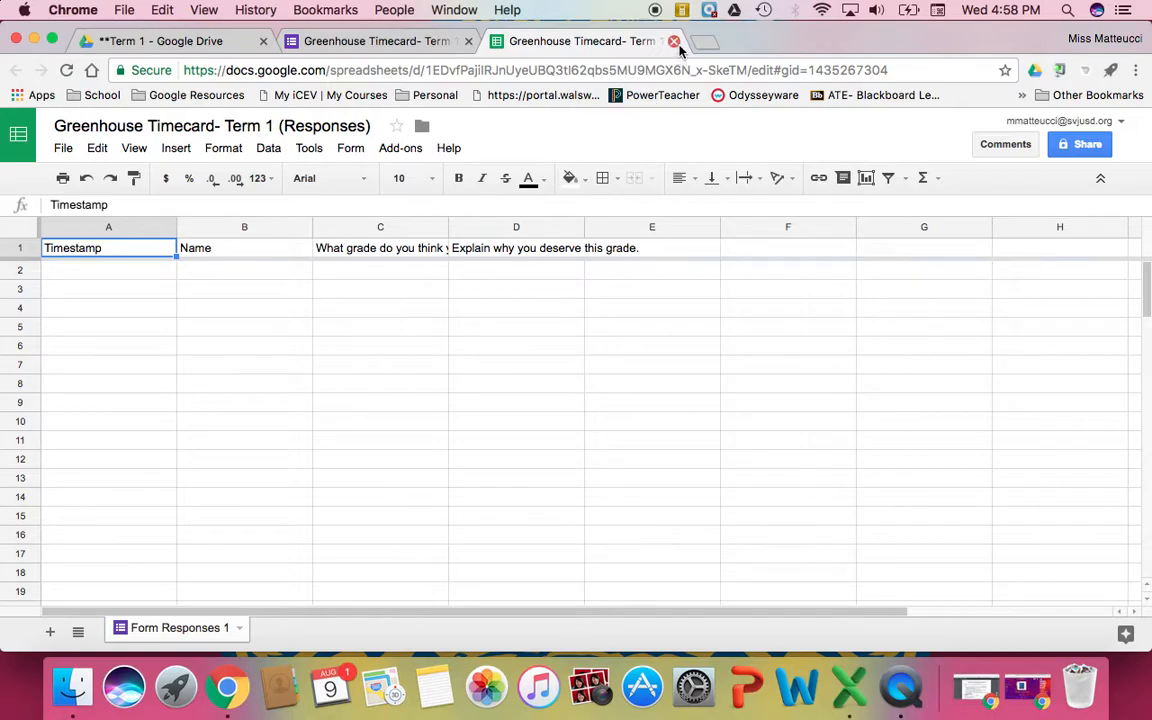
Preview the timecard form as respondents see it, and generate a shortened link to it
click(361, 40)
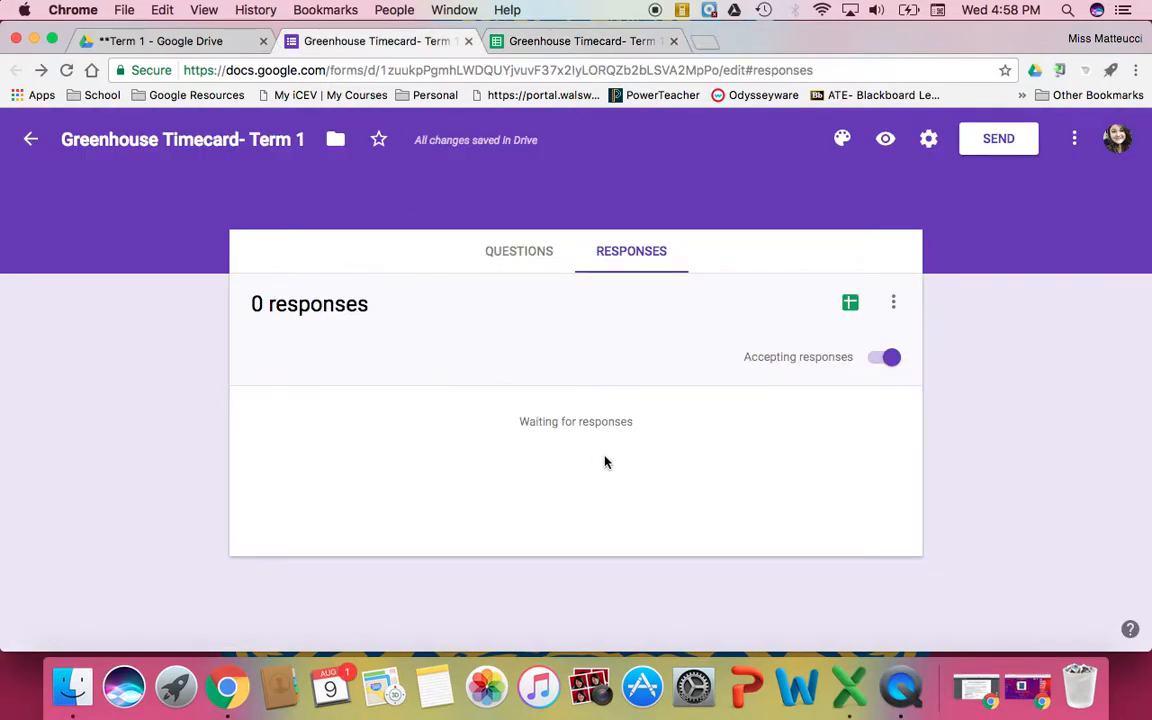
click(887, 144)
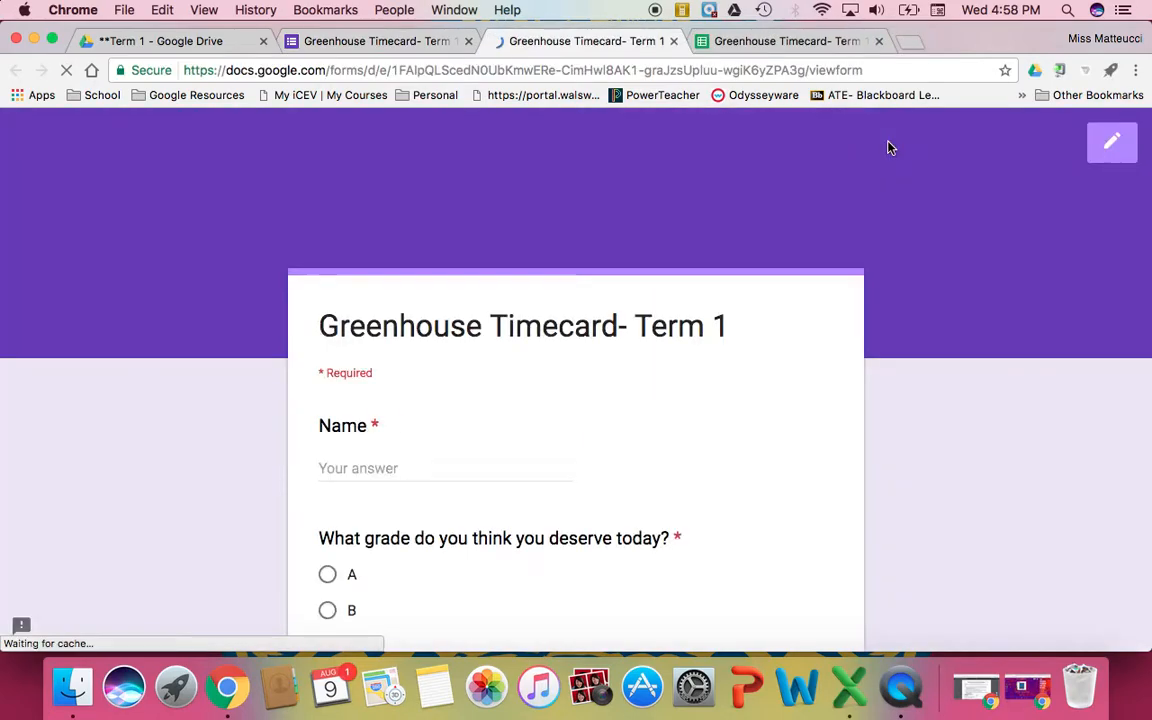
click(1060, 71)
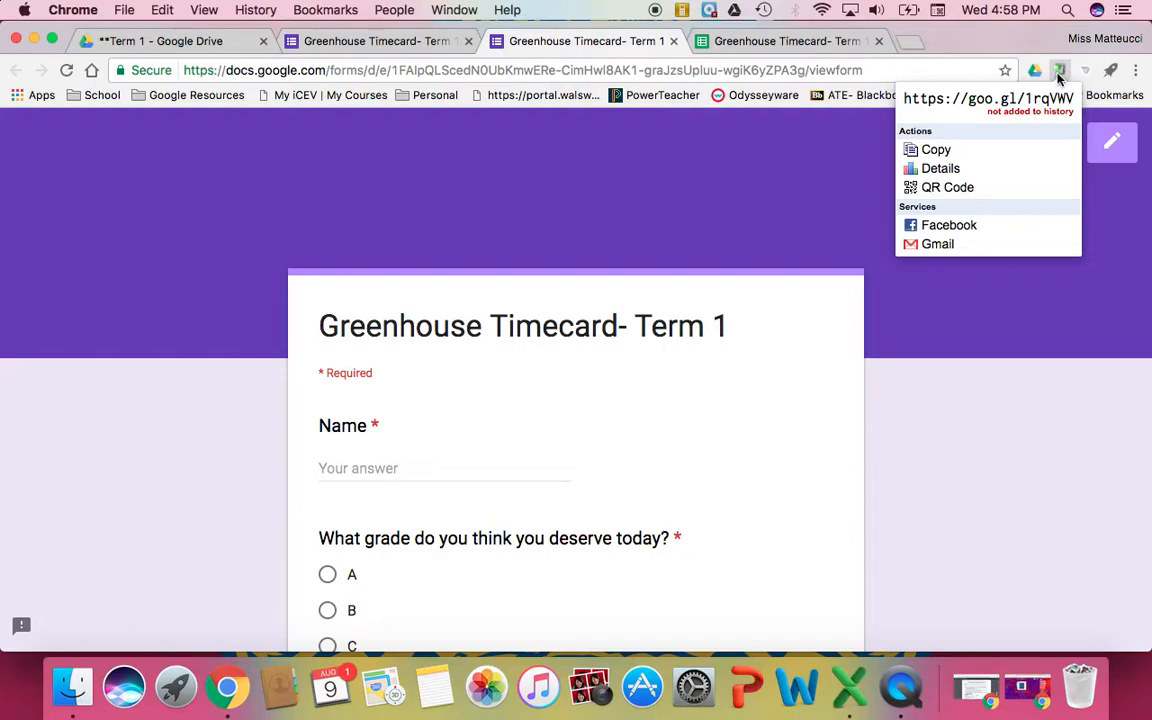
click(1011, 306)
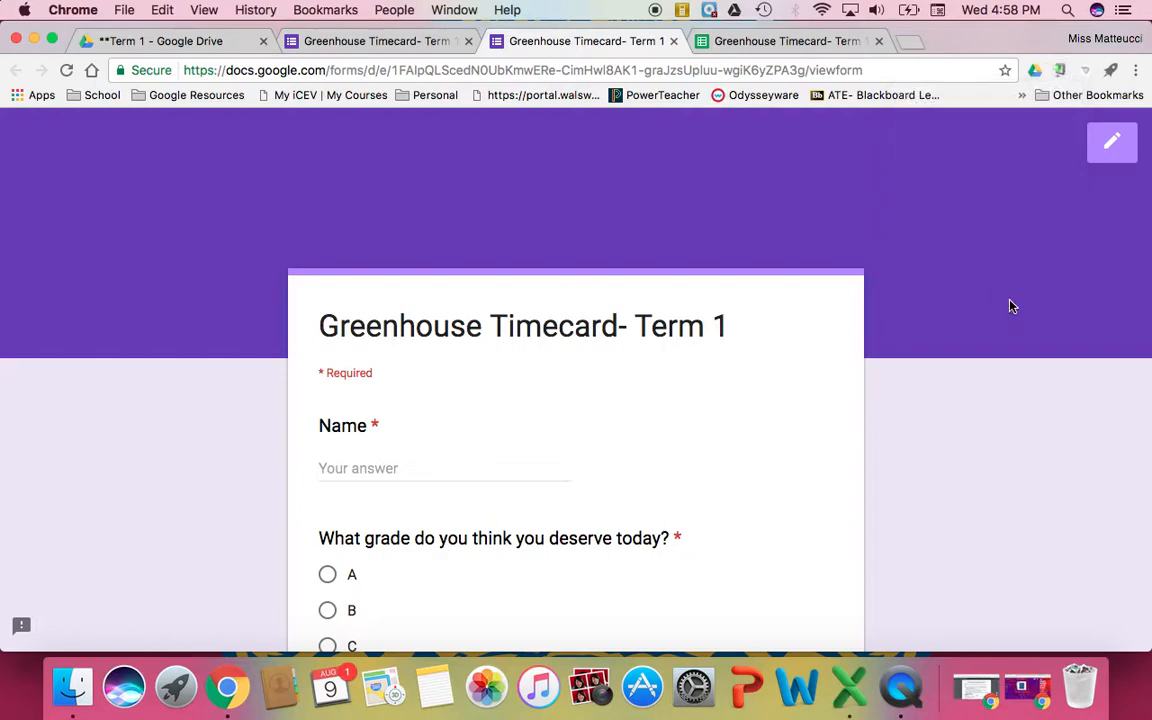
Review the response spreadsheet, form preview and **Term 1 Drive folder, and close the preview to return to the form editor
click(818, 41)
click(568, 44)
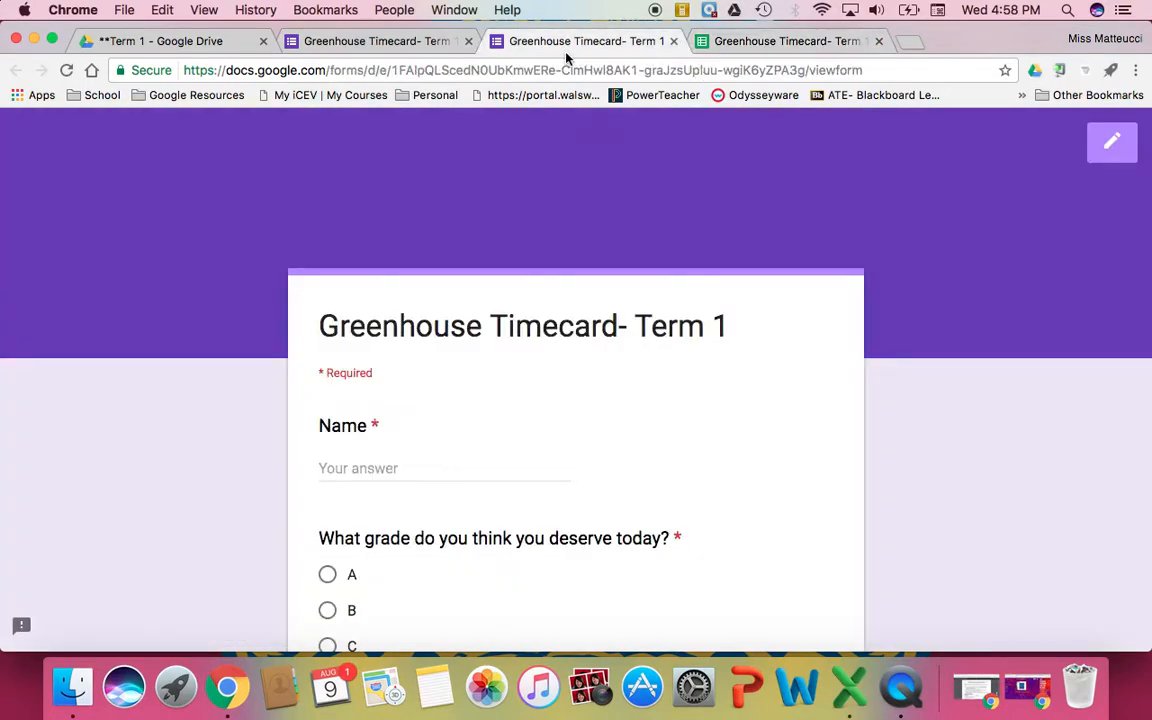
click(380, 44)
click(190, 50)
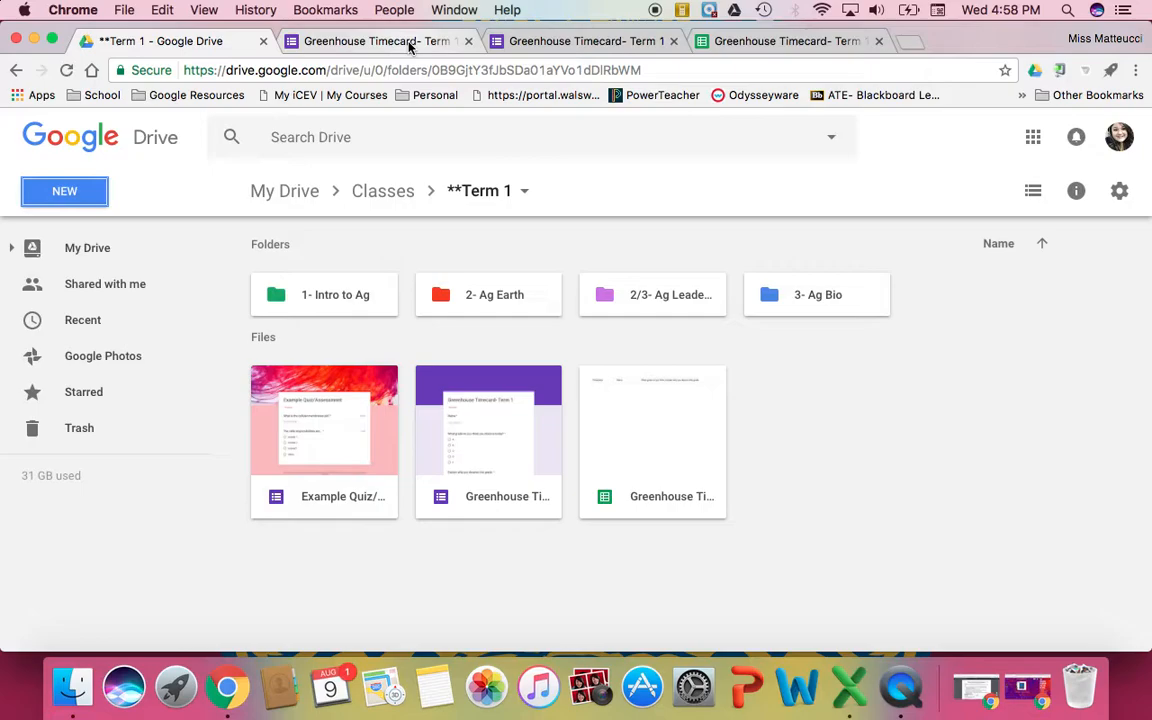
click(550, 42)
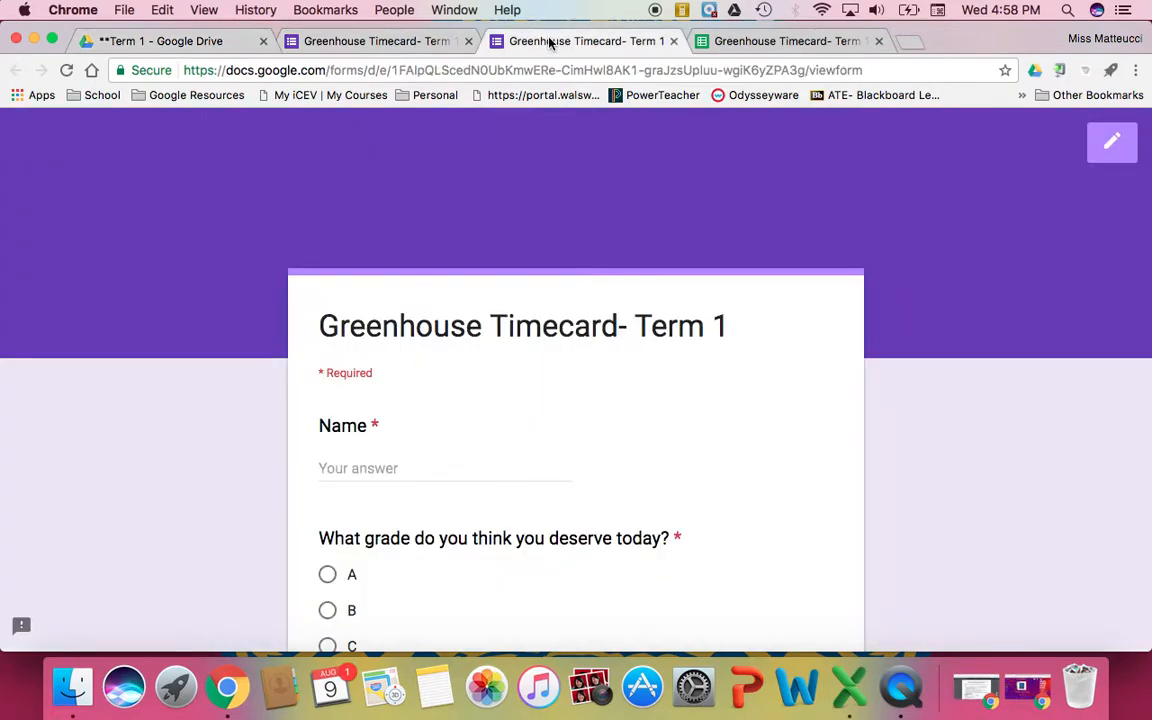
click(674, 41)
click(405, 44)
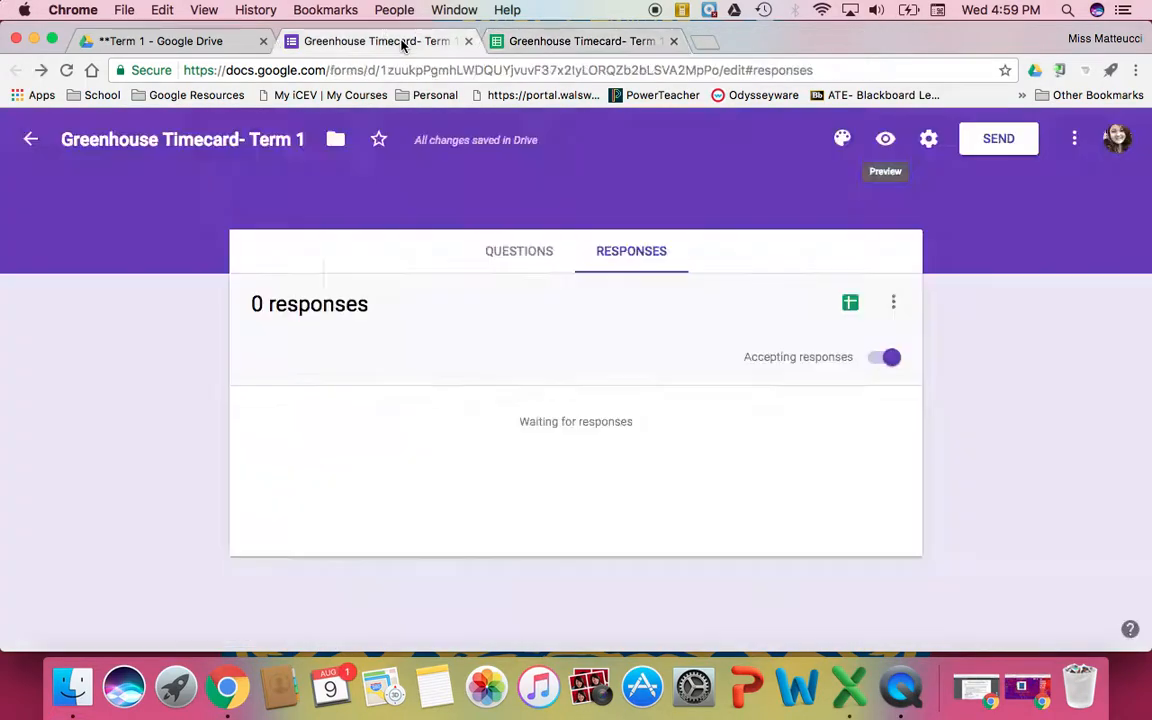
Save form defaults that collect email addresses, make new questions required and use a default quiz point value of 1
click(1076, 142)
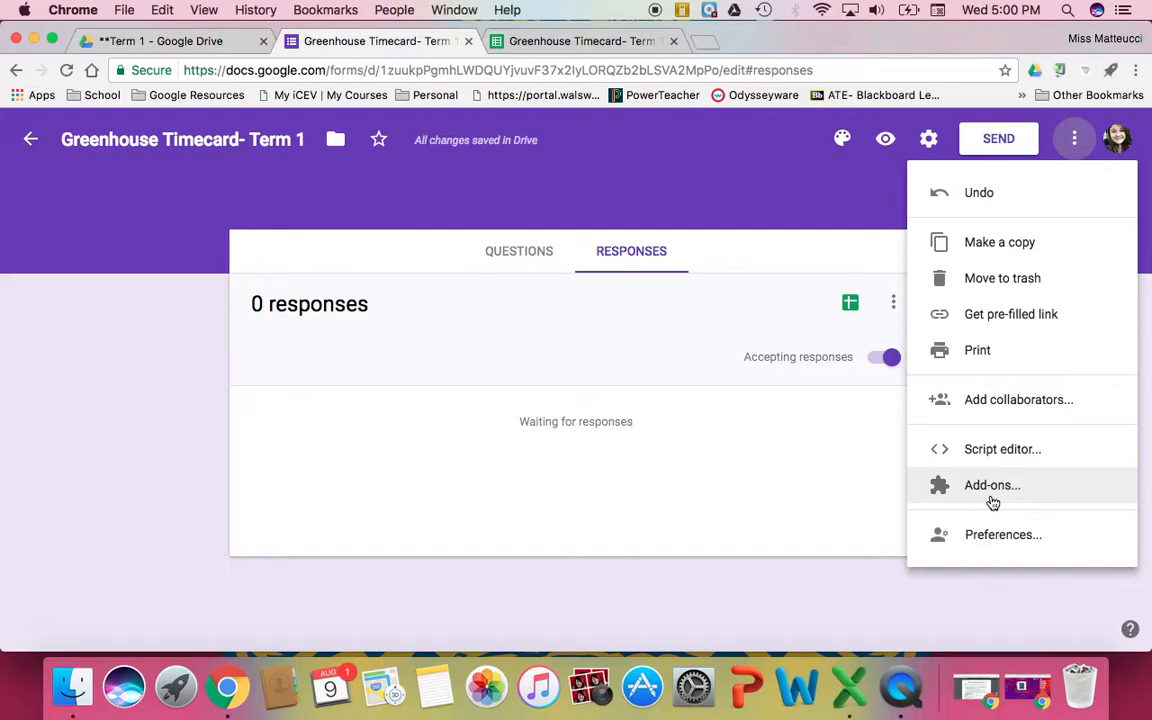
click(995, 540)
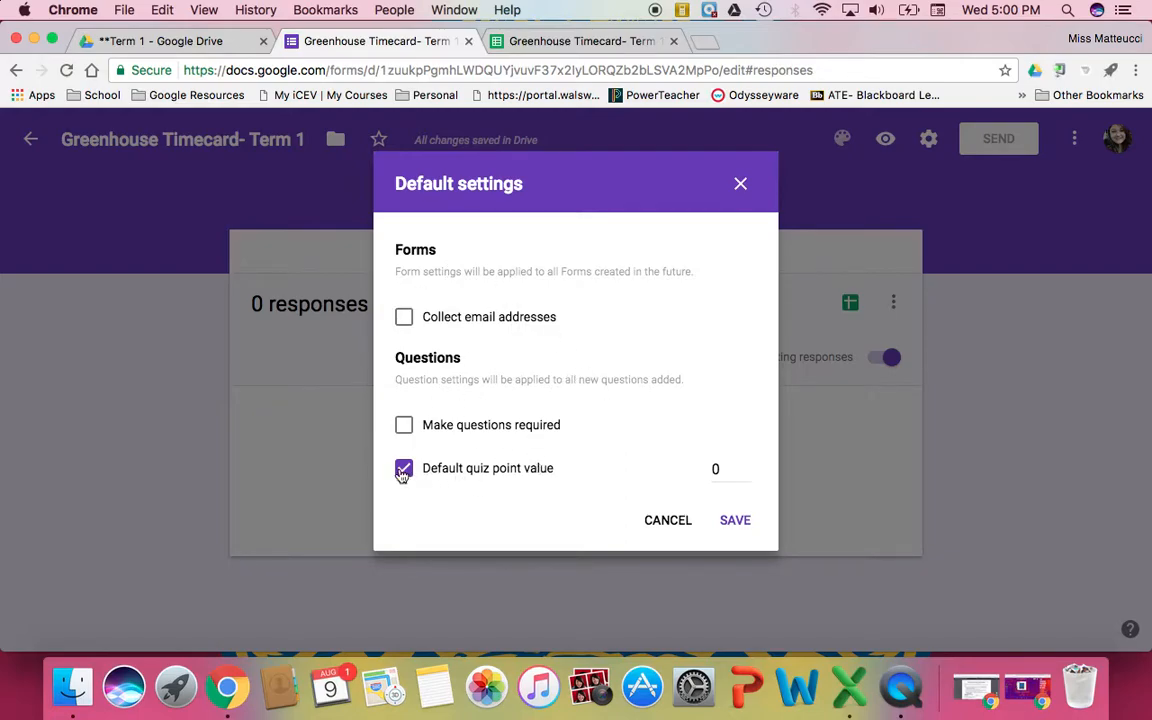
click(746, 467)
click(746, 467)
click(746, 472)
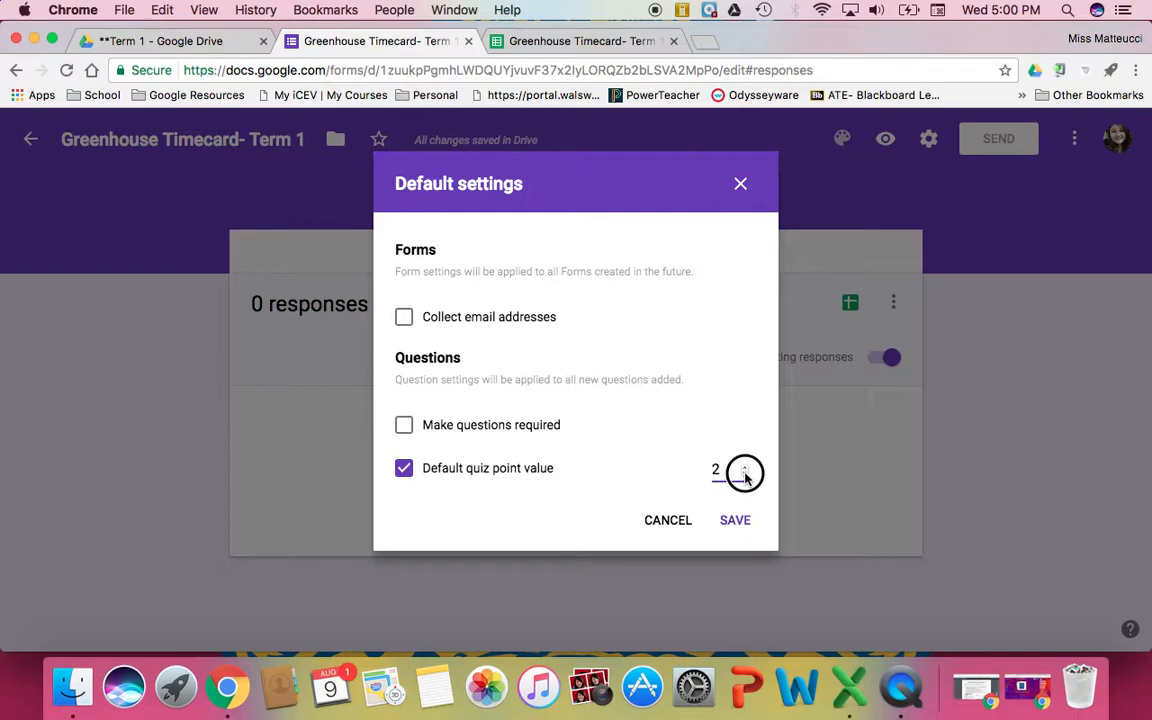
click(404, 426)
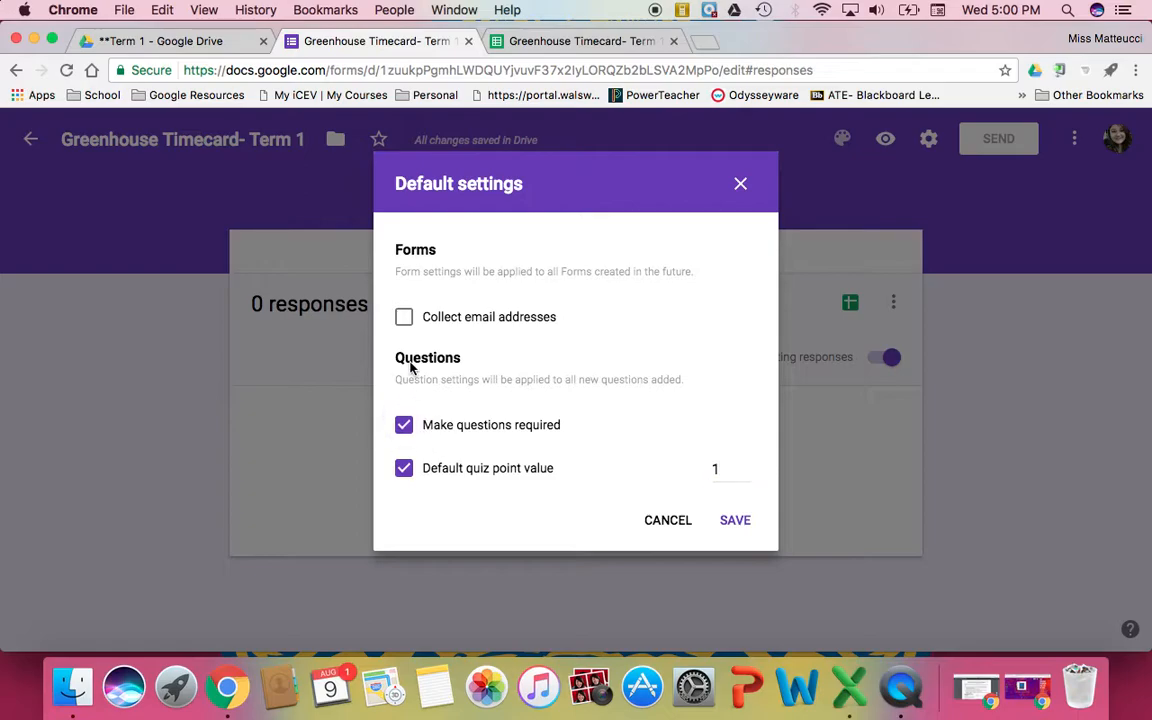
click(404, 317)
click(737, 521)
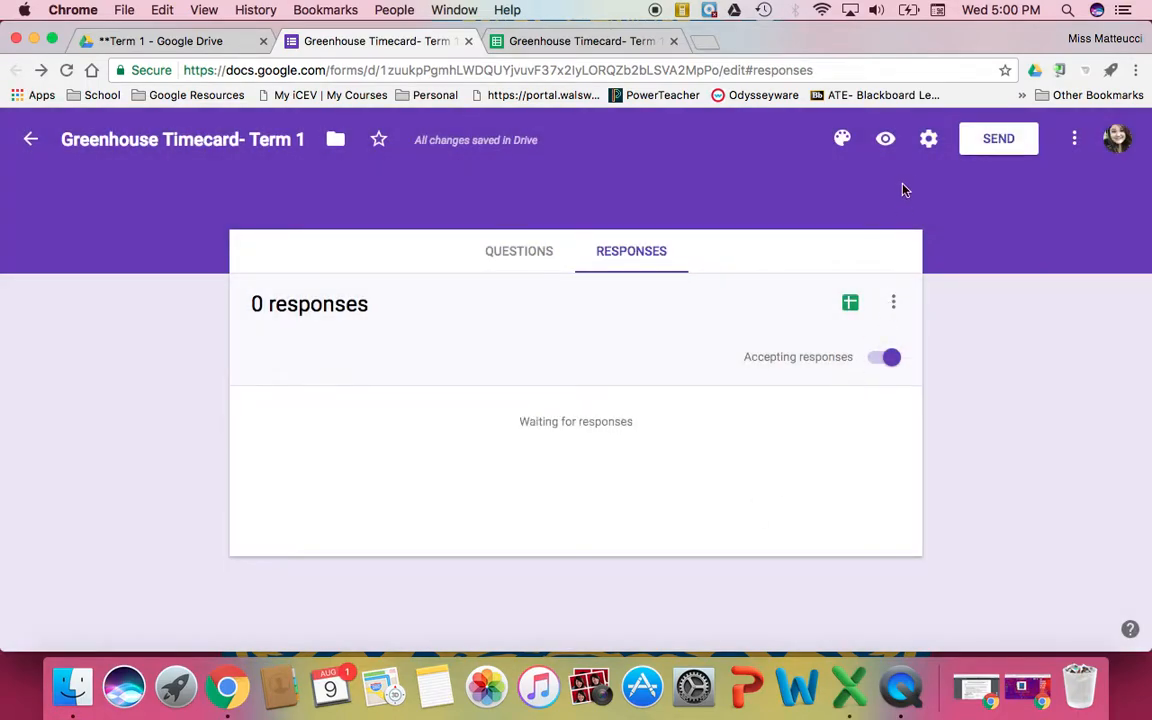
click(928, 139)
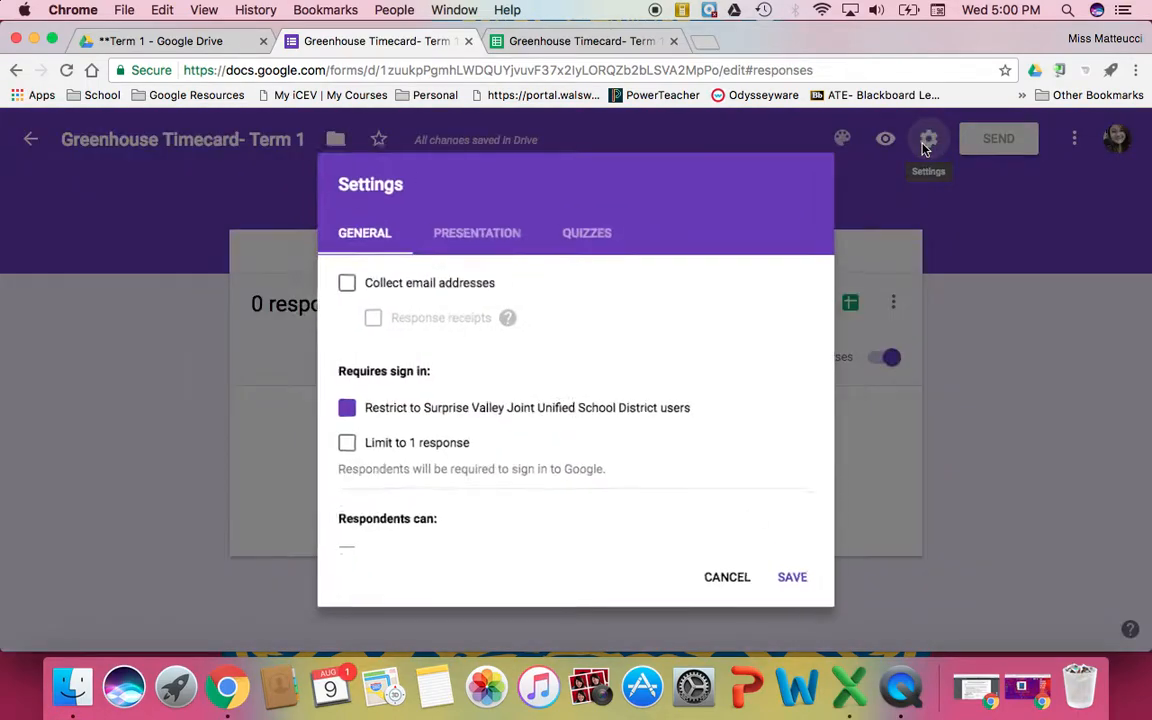
click(341, 281)
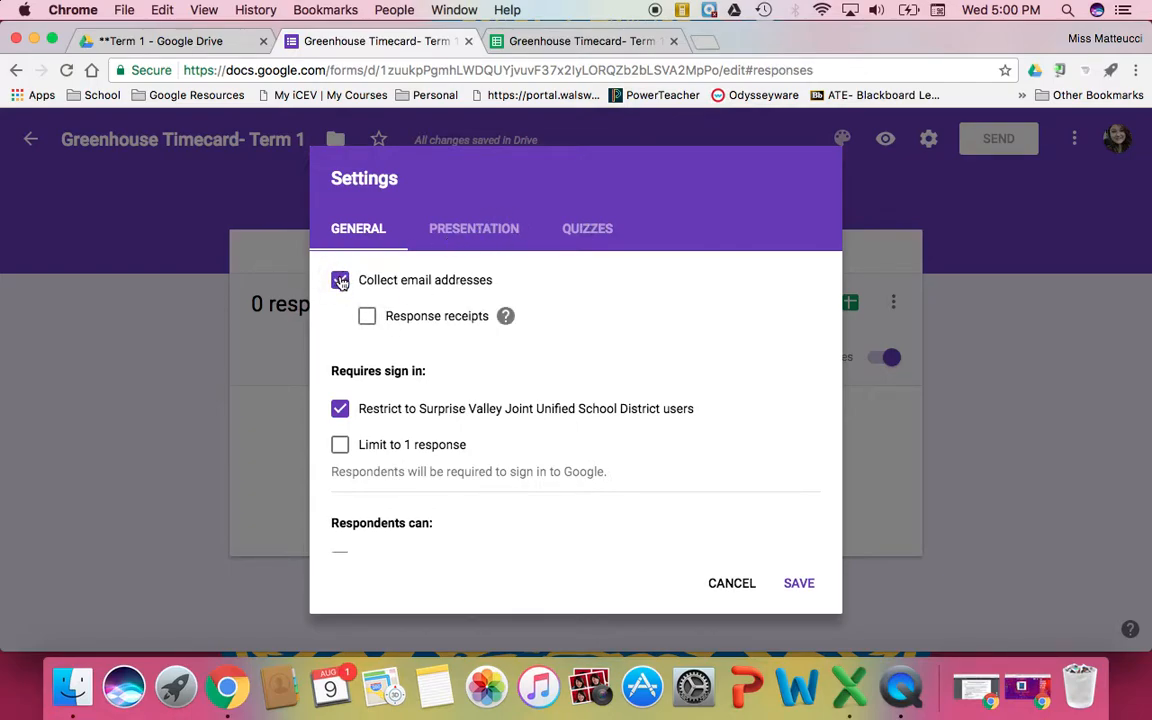
click(340, 280)
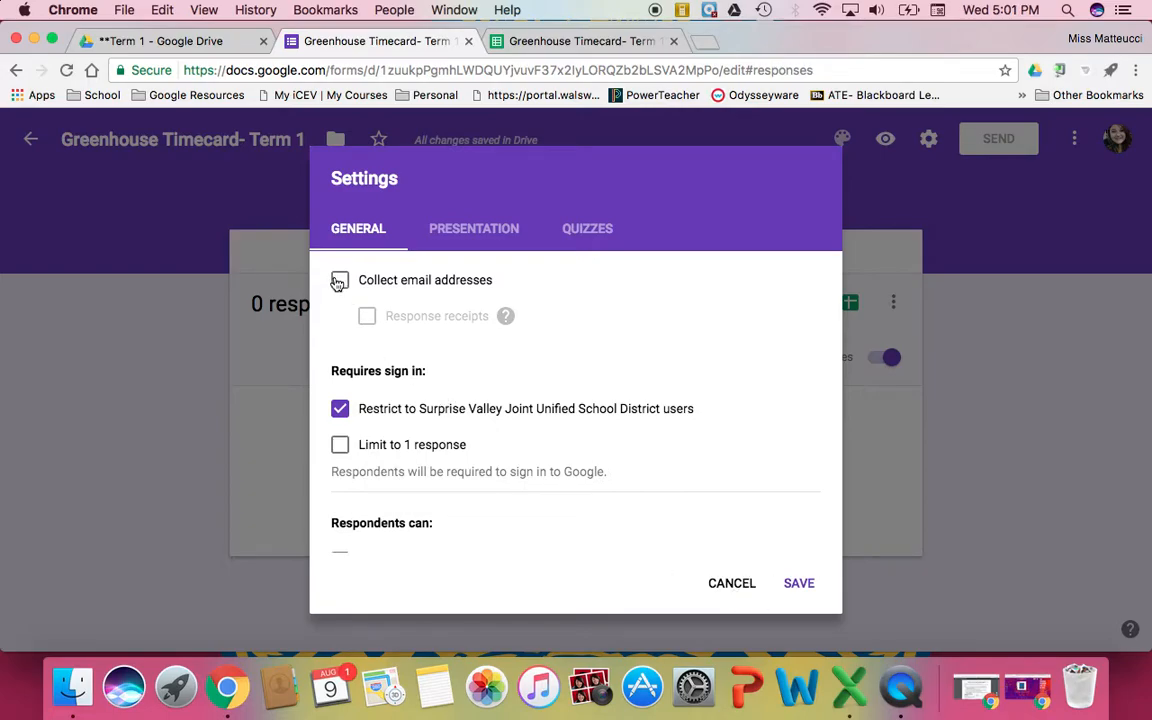
click(731, 583)
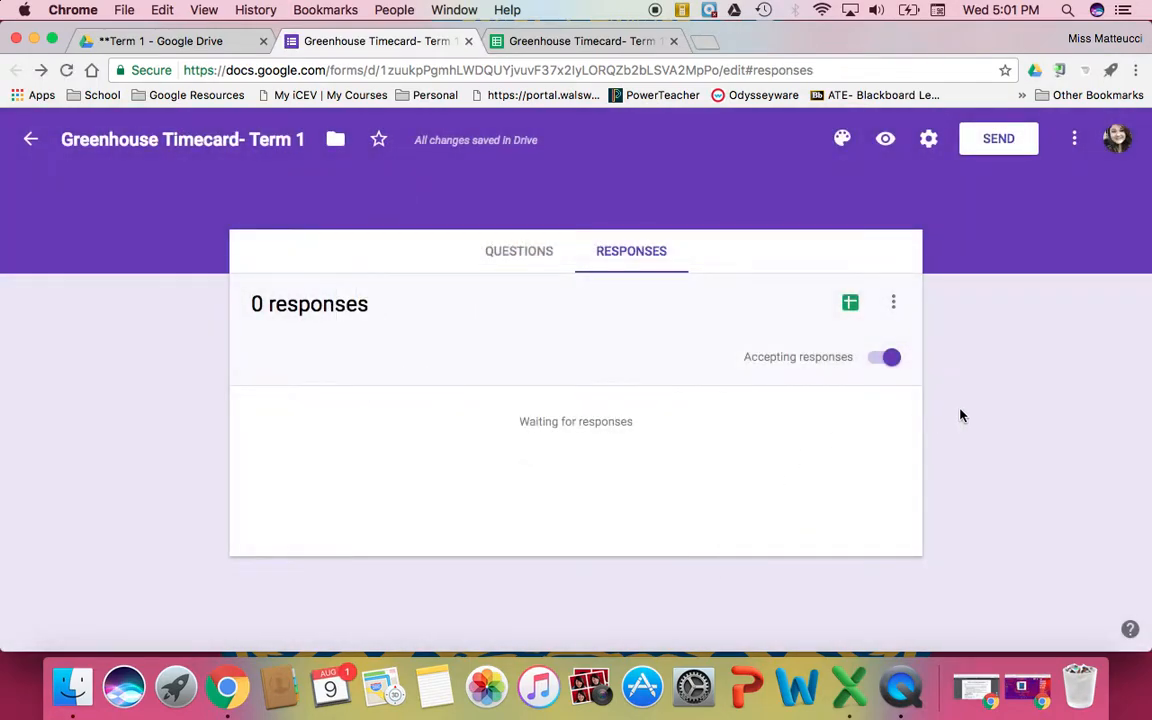
click(1075, 140)
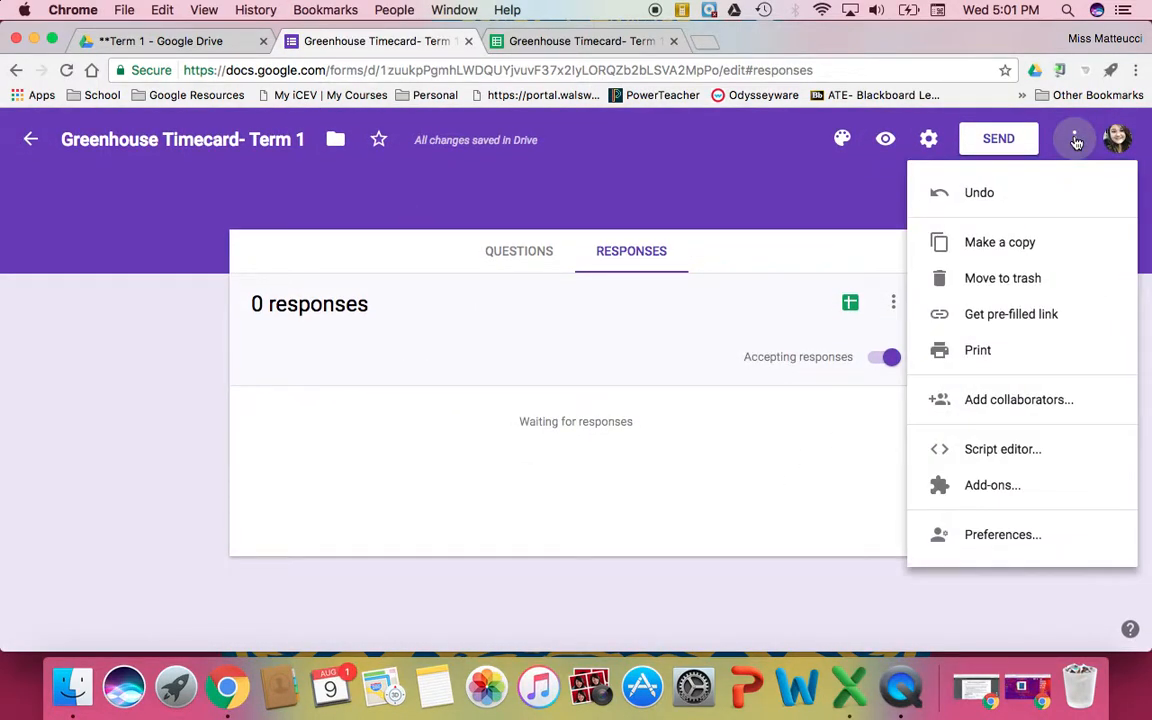
click(975, 600)
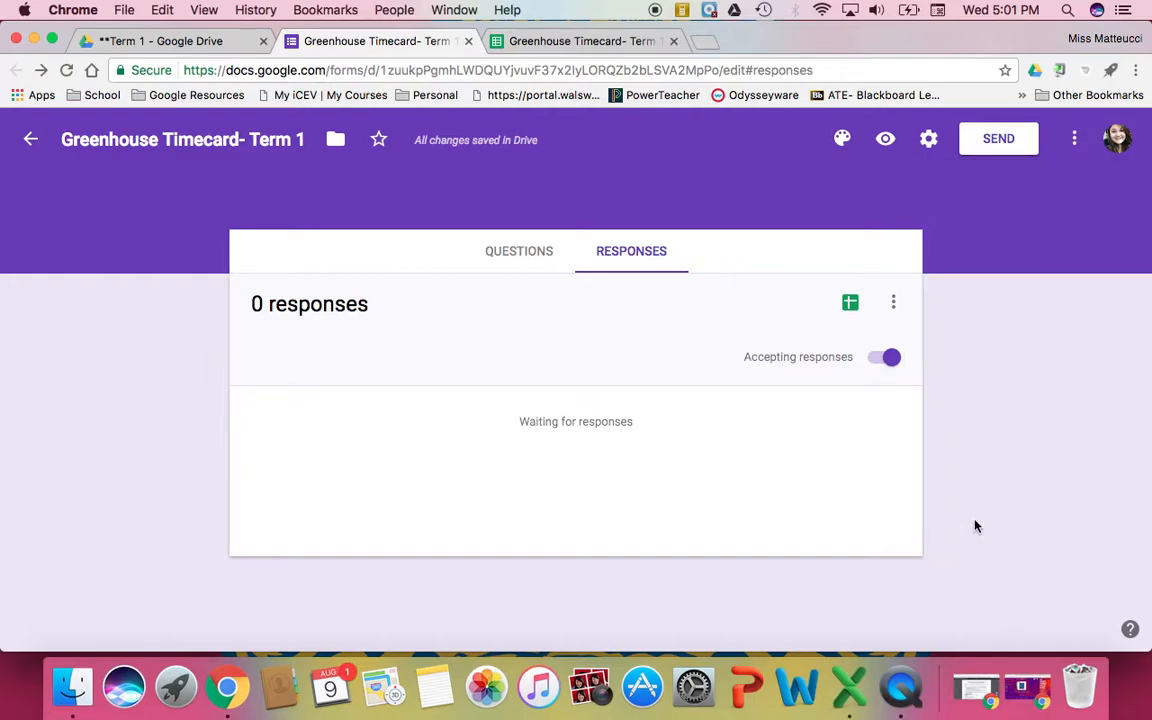
Review the email, link and embed HTML options for sending the timecard form, and close them without sending
click(995, 142)
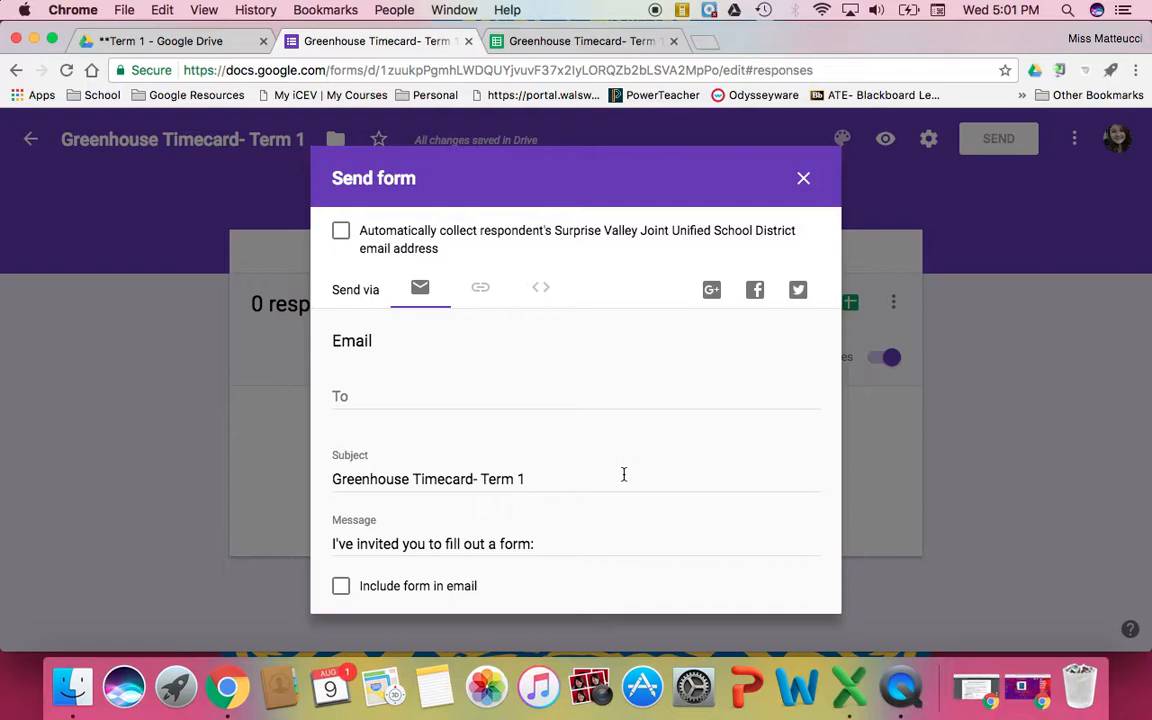
scroll(623, 474, down, 2)
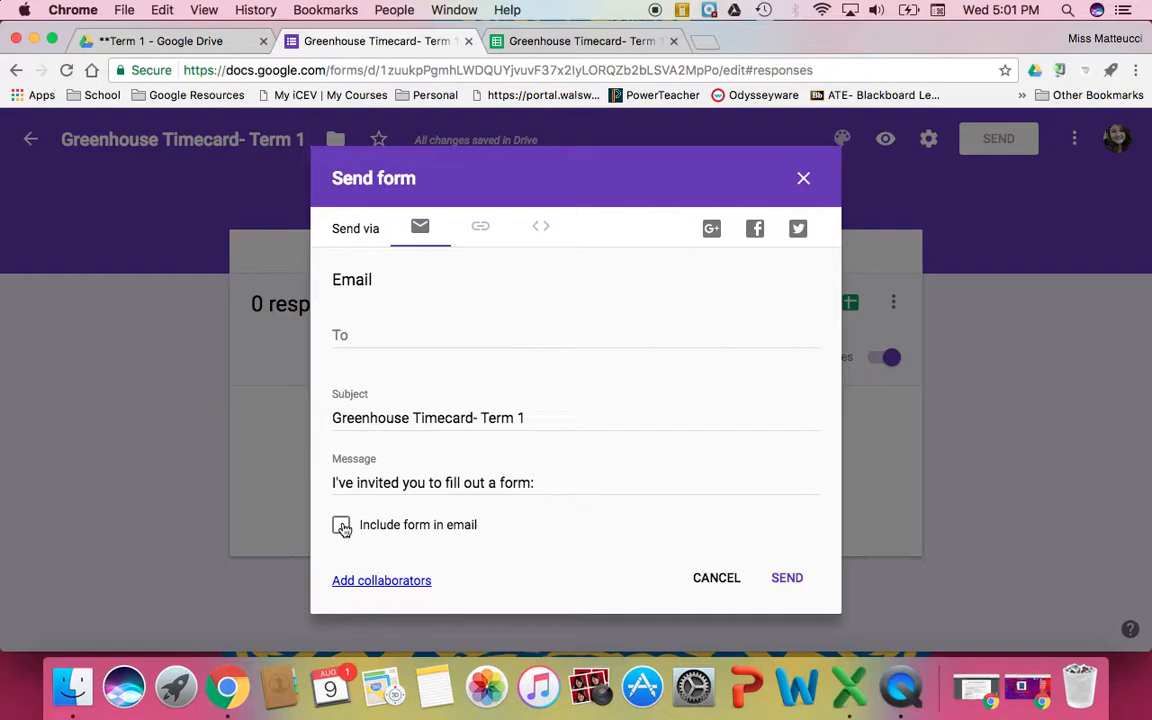
click(484, 229)
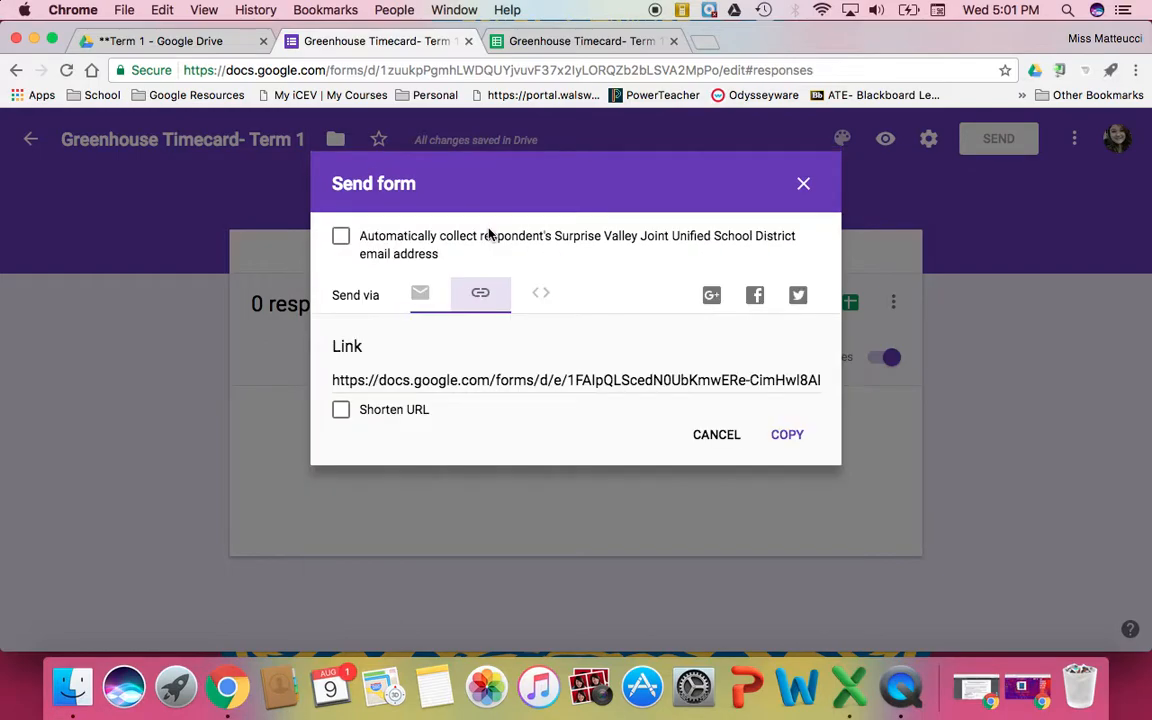
click(540, 298)
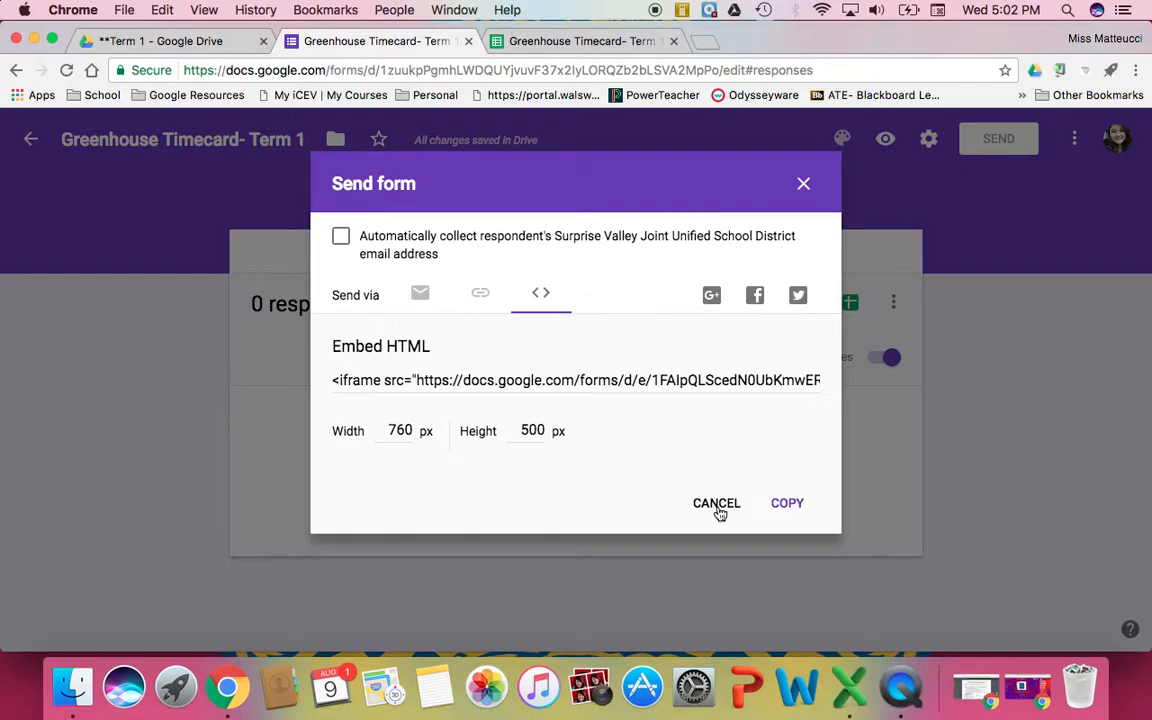
click(803, 184)
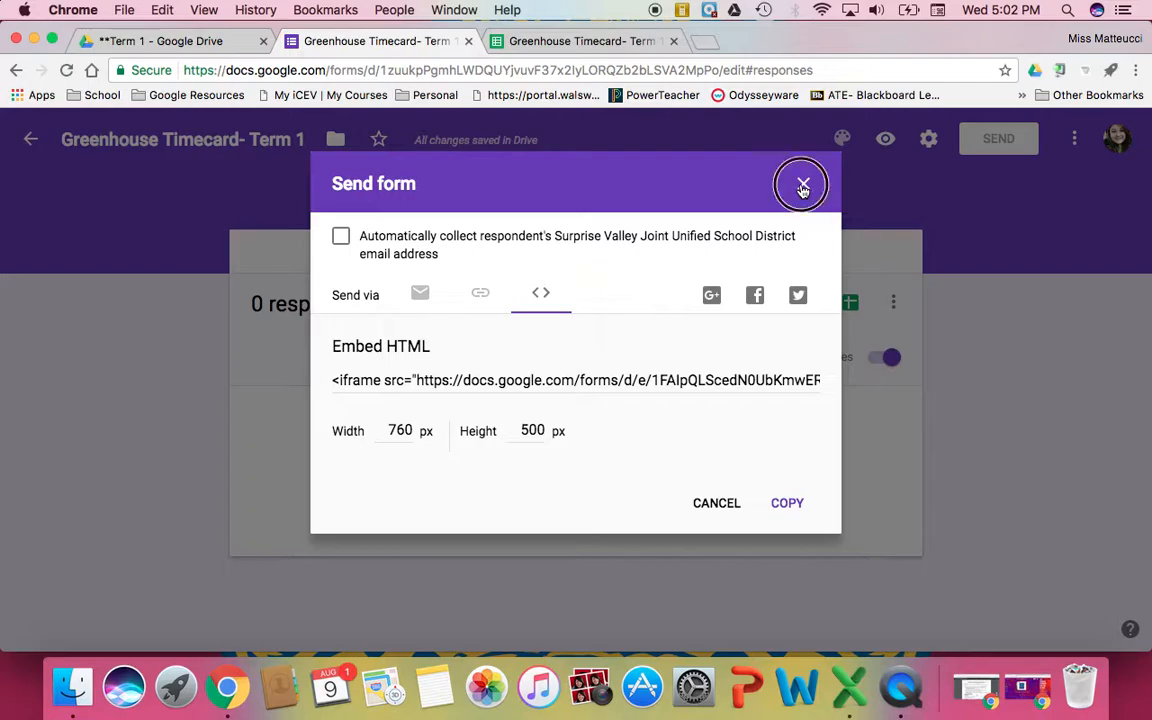